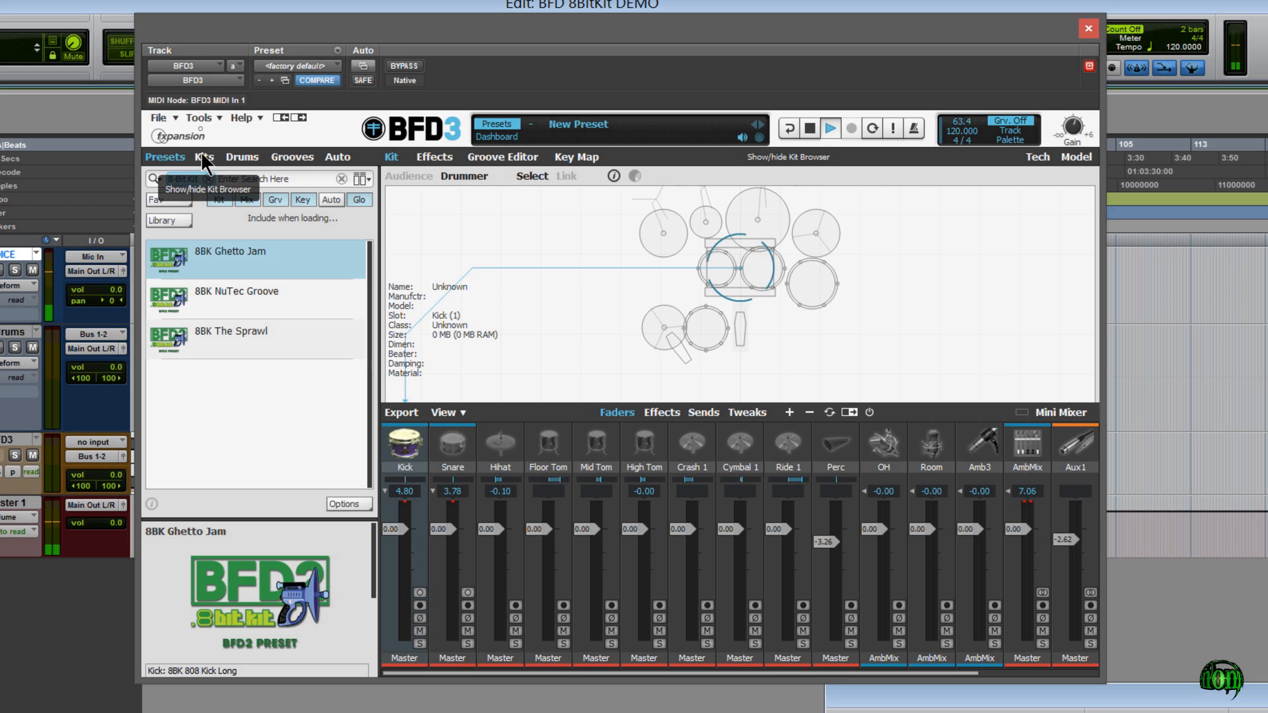
- Show the 8-Bit Kit library's kits, and open the drum browser filtered to the same library
{"action": "left_click", "coordinate": [174, 222]}
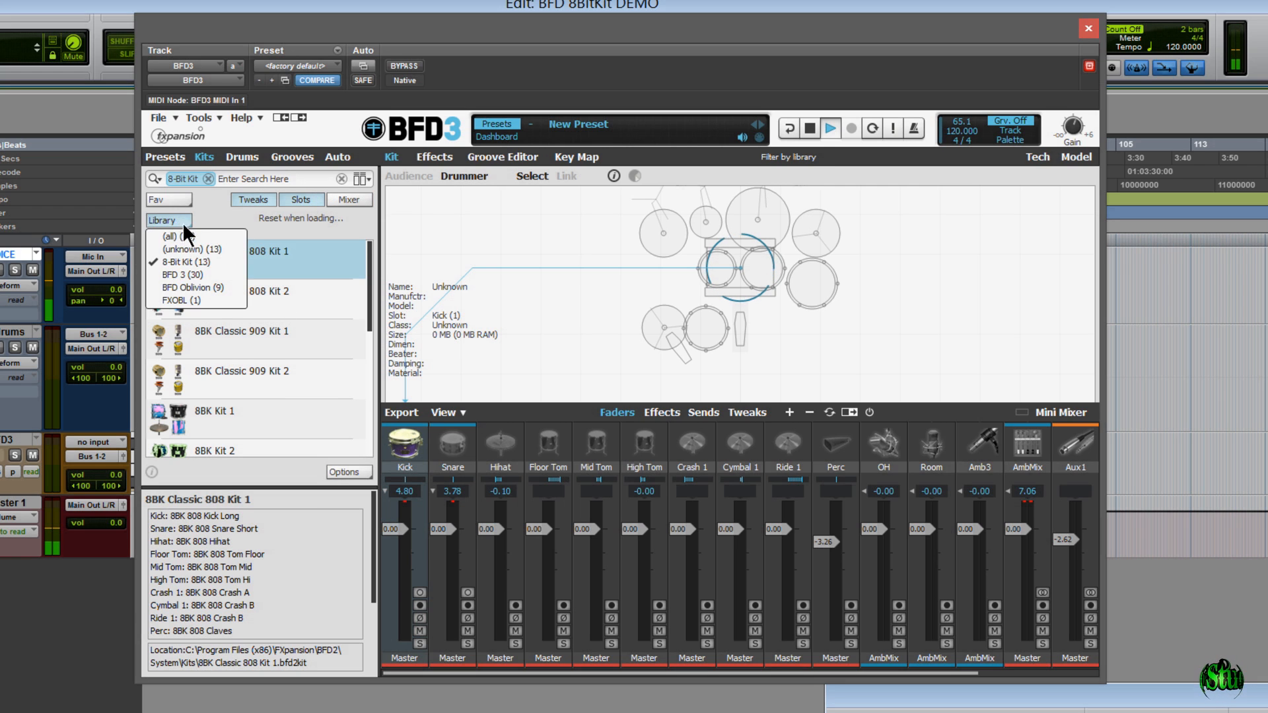
{"action": "left_click", "coordinate": [218, 263]}
{"action": "left_click", "coordinate": [243, 160]}
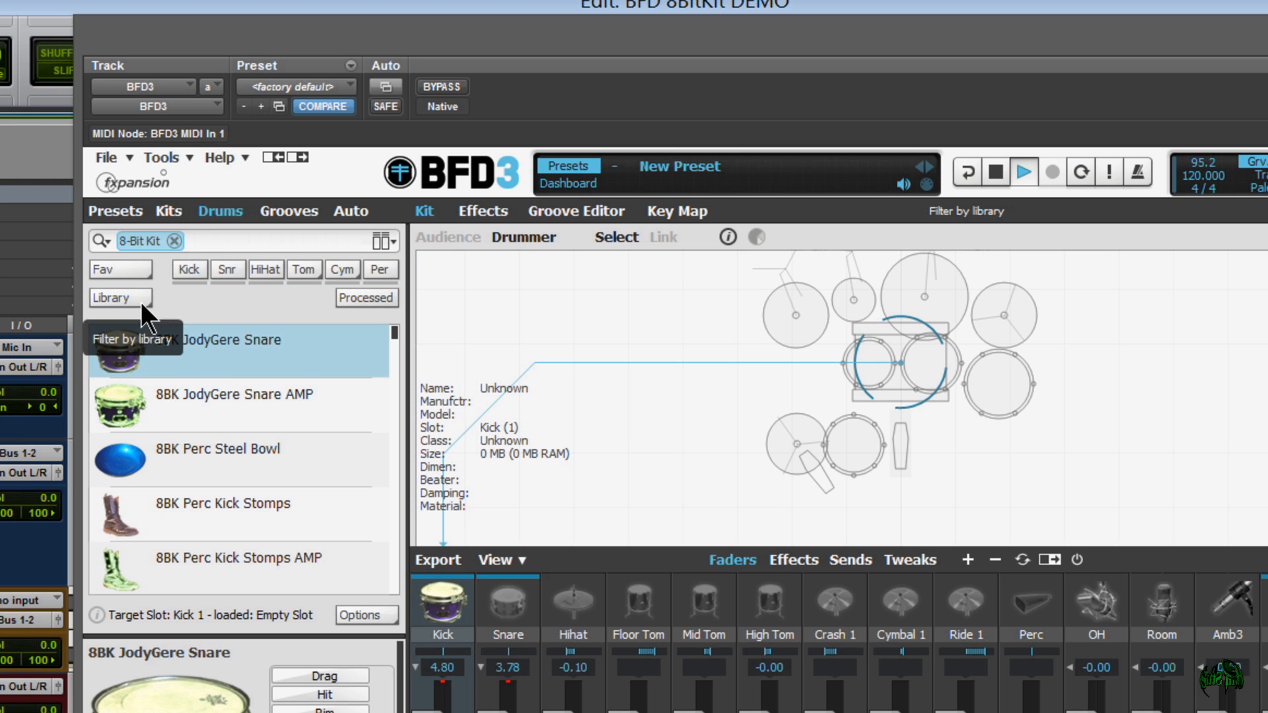
{"action": "left_click", "coordinate": [141, 301]}
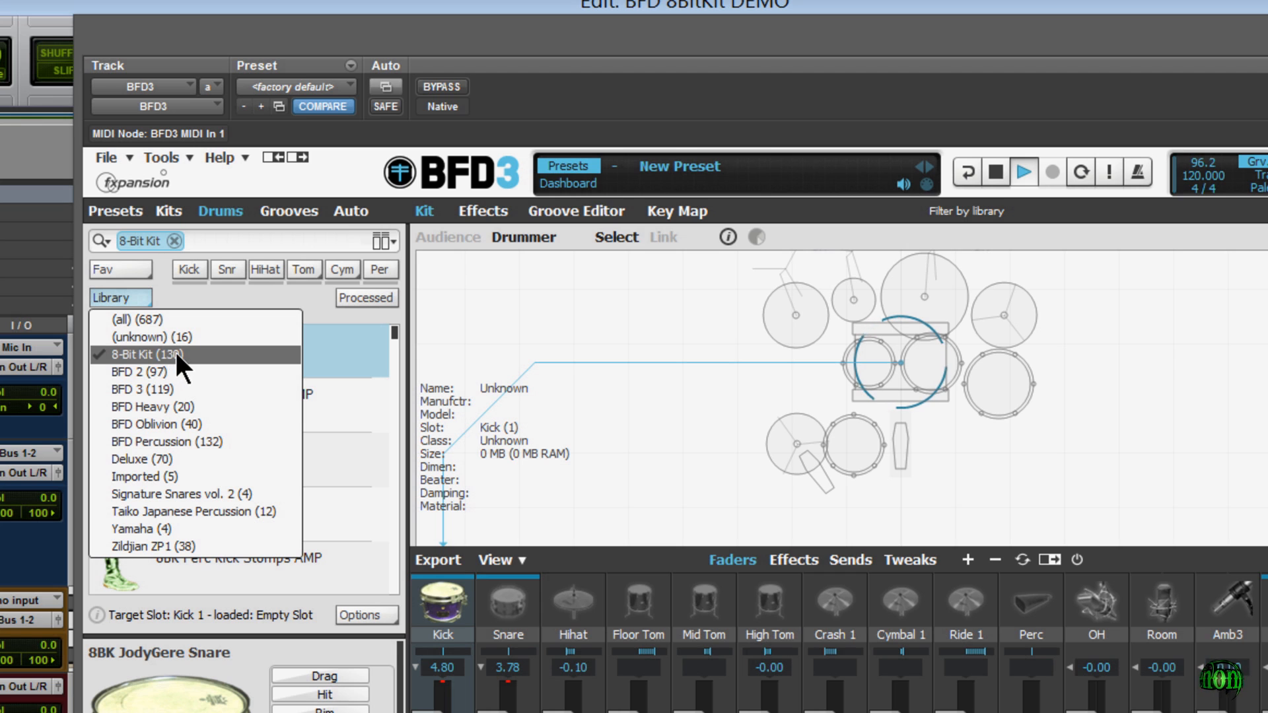
{"action": "left_click", "coordinate": [295, 296]}
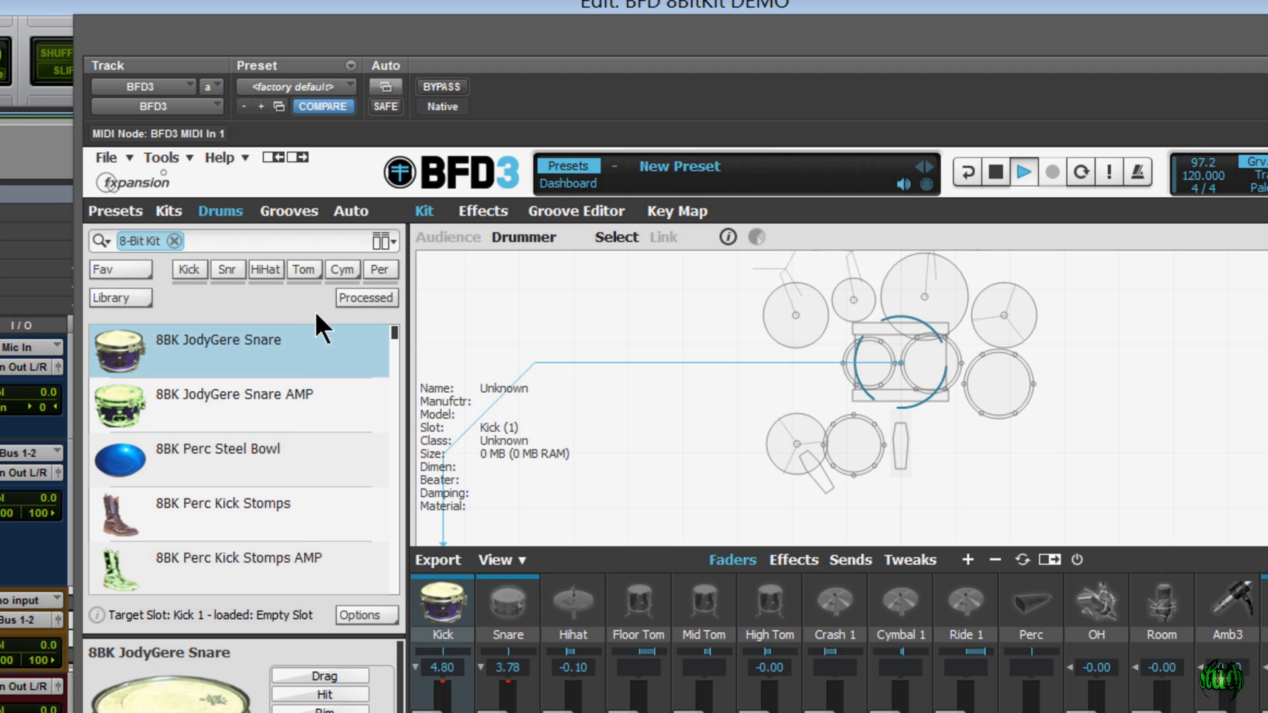
{"action": "mouse_move", "coordinate": [394, 334]}
{"action": "left_mouse_down"}
{"action": "mouse_move", "coordinate": [392, 568]}
{"action": "mouse_move", "coordinate": [391, 324]}
{"action": "left_mouse_up"}
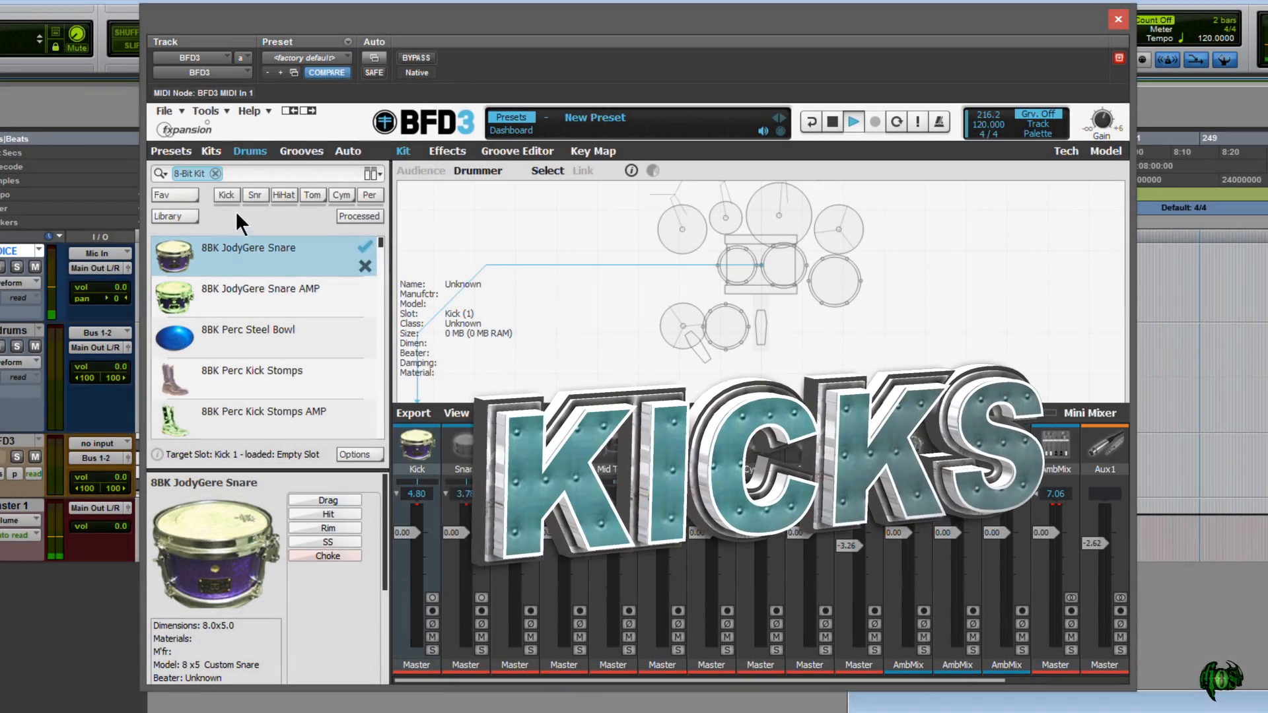
- Filter the drum list to kicks and read the full details of 8BK Perc Kick Stomps and 8BK Leedy Kick
{"action": "left_click", "coordinate": [224, 194]}
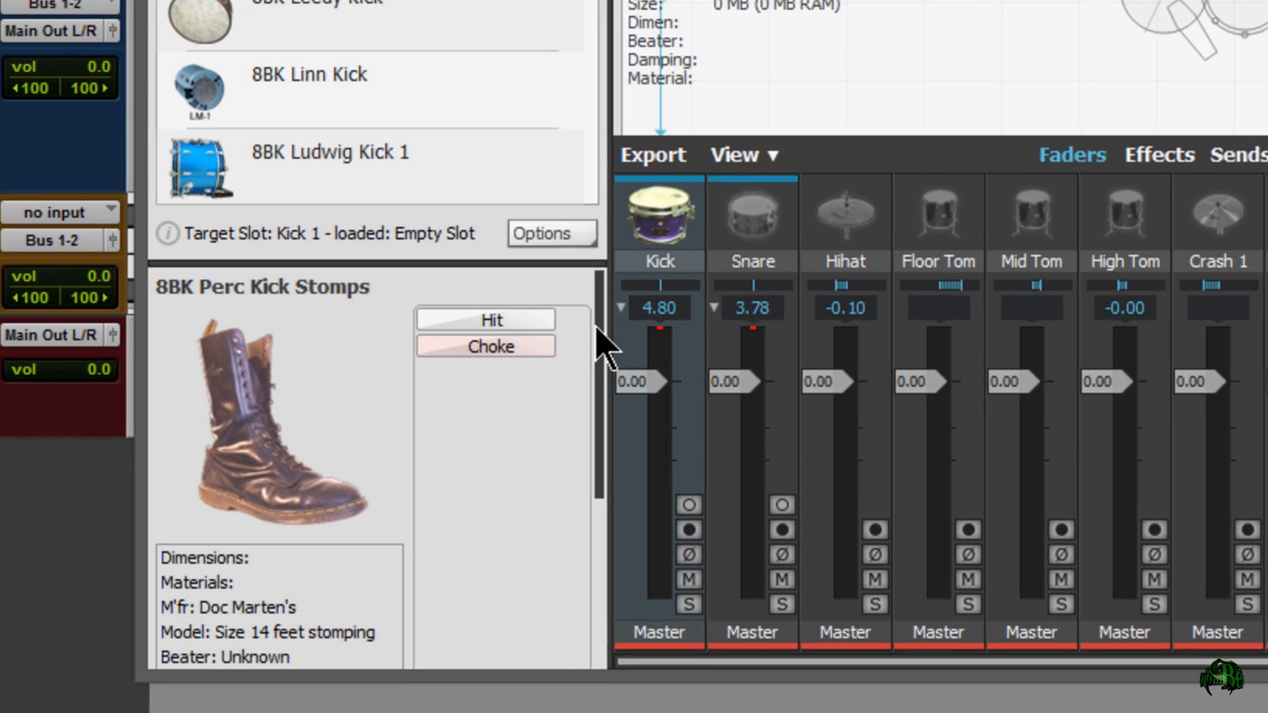
{"action": "left_click_drag", "start_coordinate": [597, 330], "coordinate": [592, 543]}
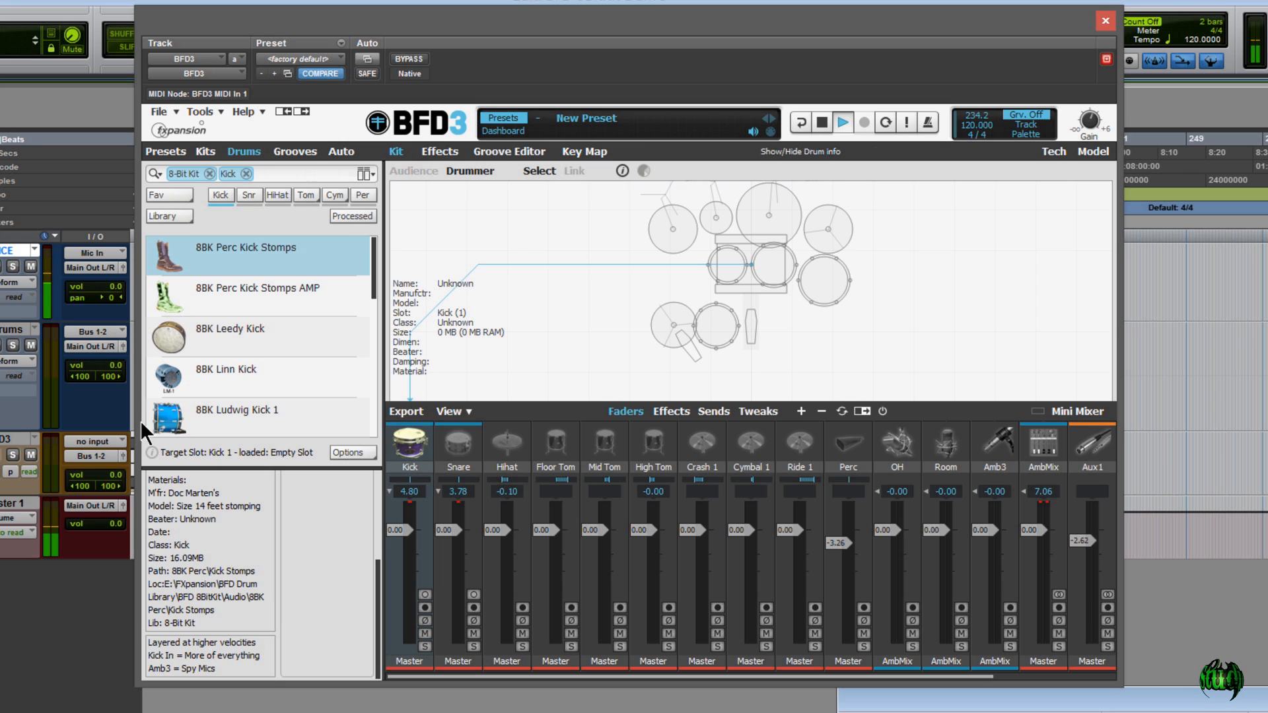
{"action": "left_click", "coordinate": [251, 334]}
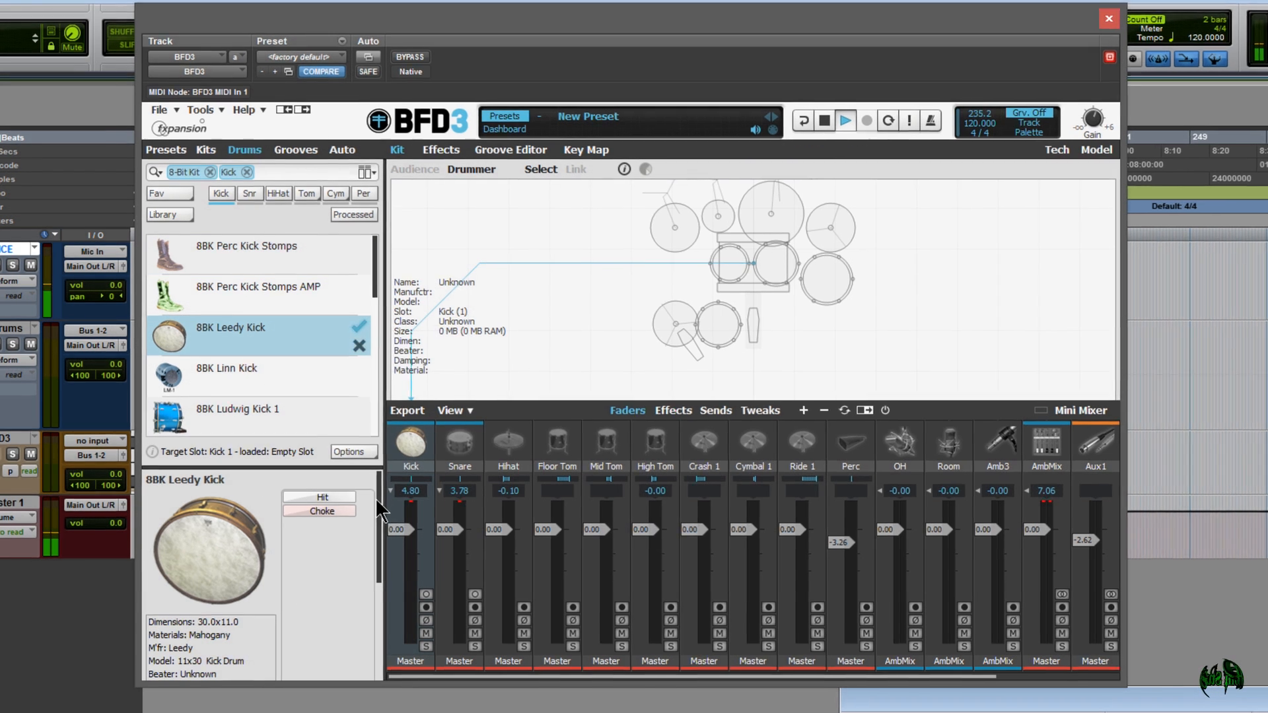
{"action": "left_click_drag", "start_coordinate": [375, 498], "coordinate": [377, 585]}
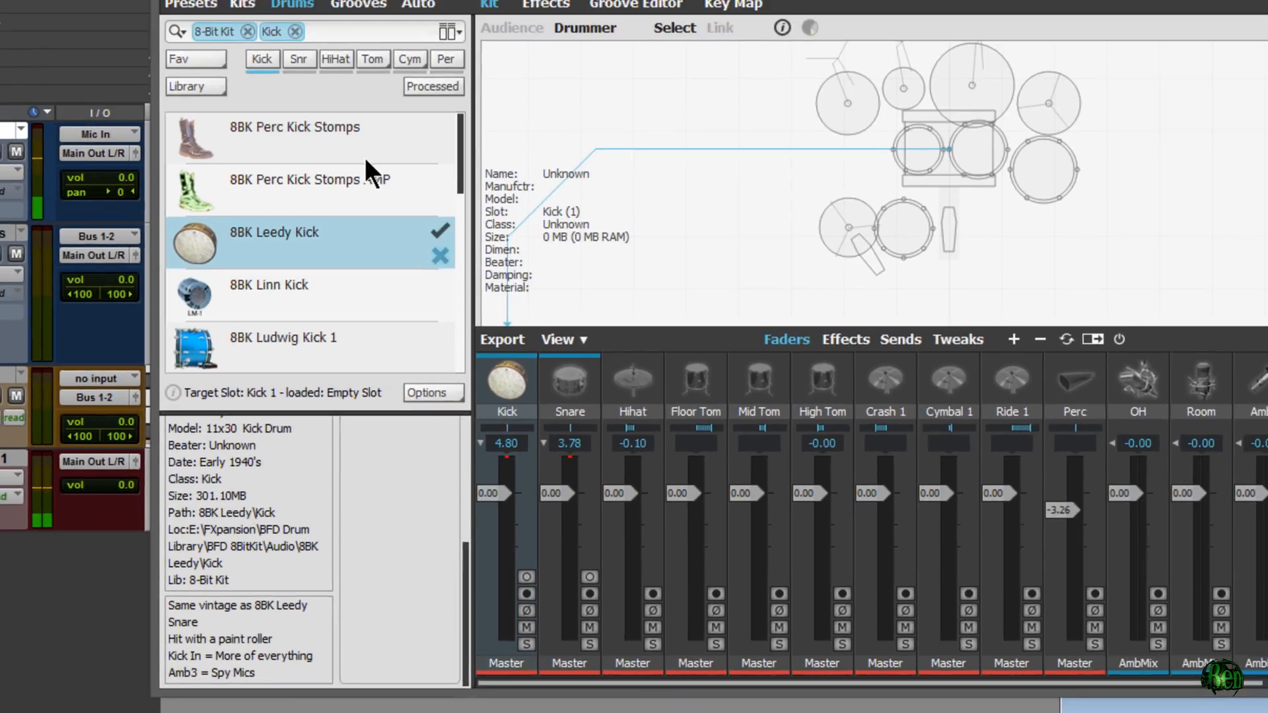
- Preview 8BK Perc Kick Stomps in the kick slot and audition its Hit articulation several times
{"action": "left_click", "coordinate": [422, 7]}
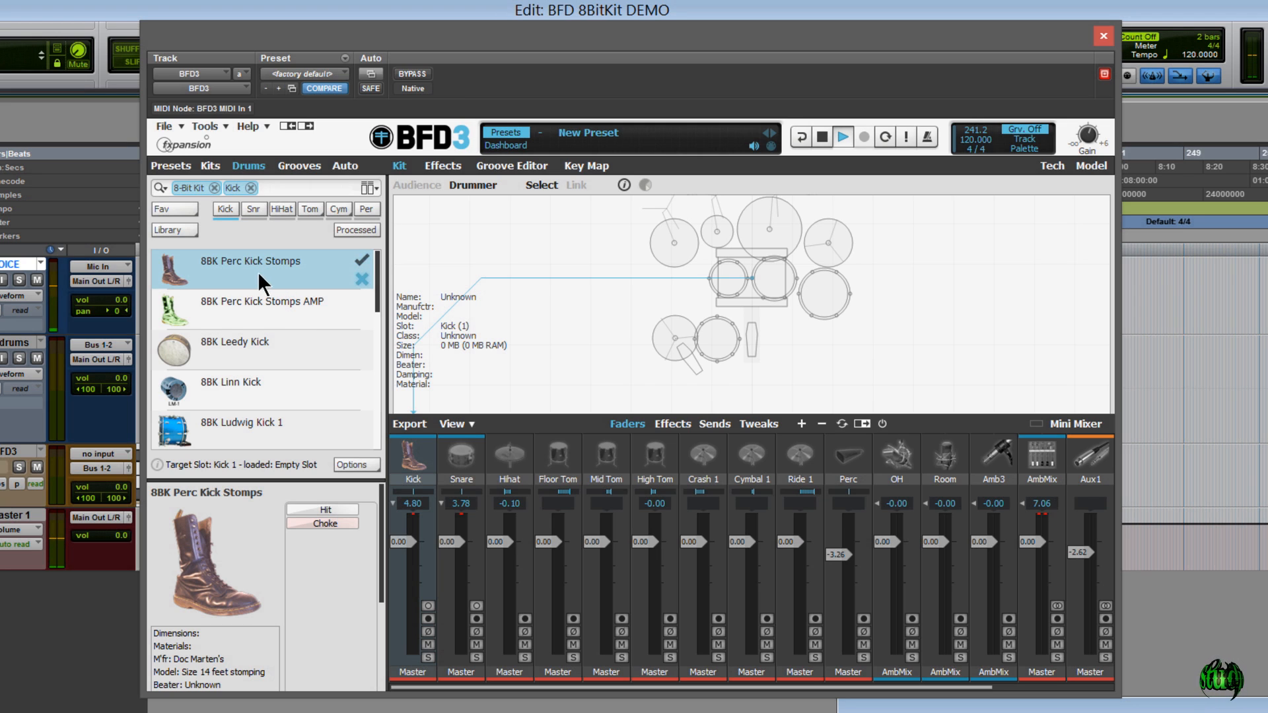
{"action": "left_click", "coordinate": [355, 509]}
{"action": "left_click", "coordinate": [354, 510]}
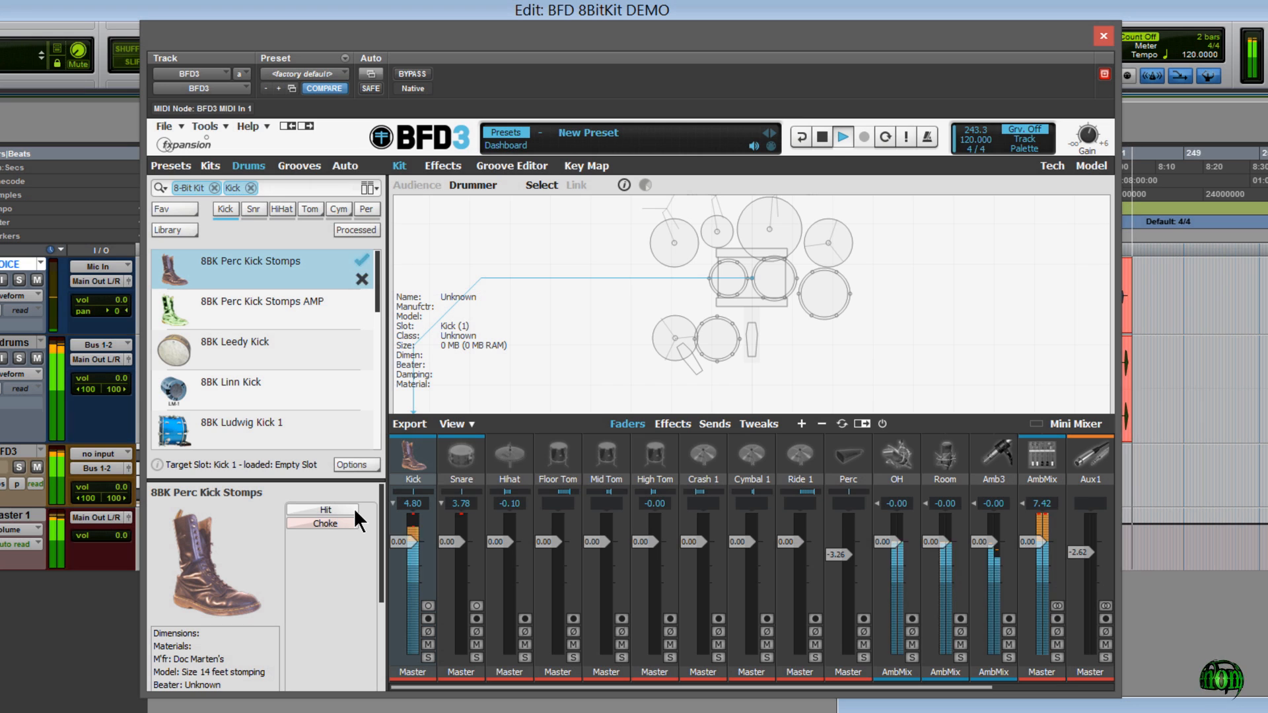
{"action": "left_click", "coordinate": [326, 507]}
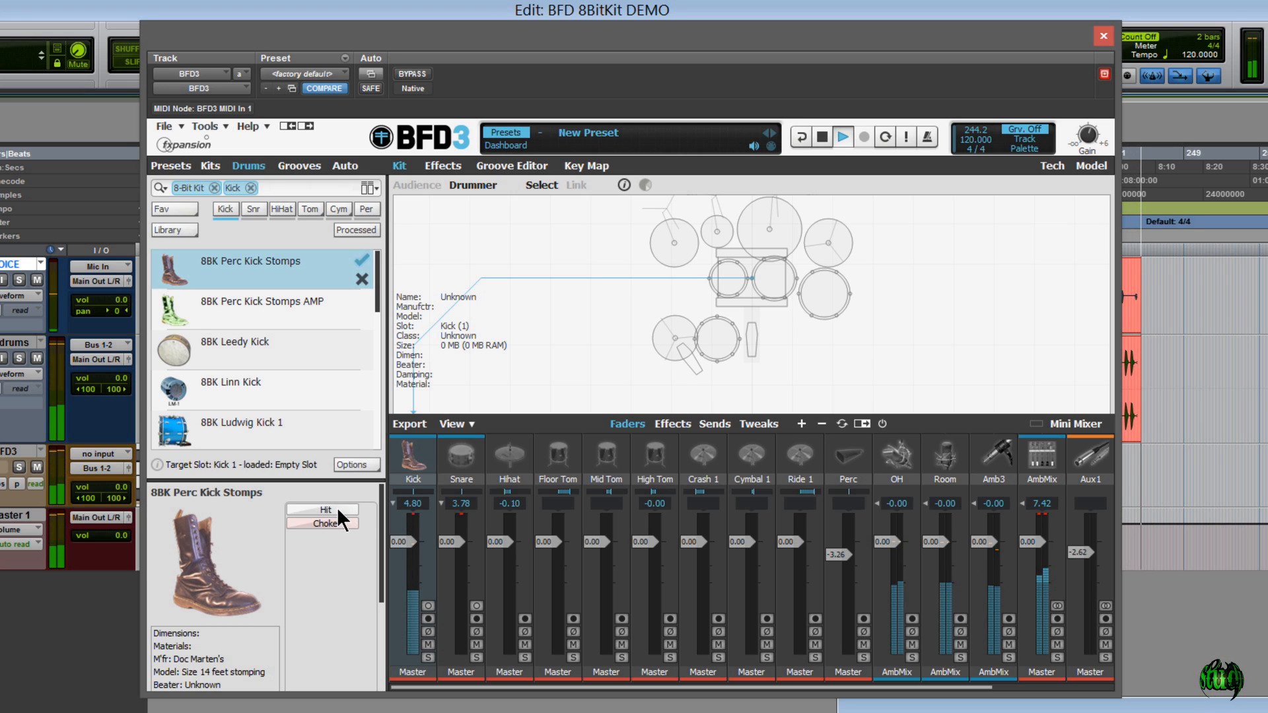
- Preview 8BK Perc Kick Stomps AMP, read its notes and audition its Hit articulation
{"action": "double_click", "coordinate": [271, 303]}
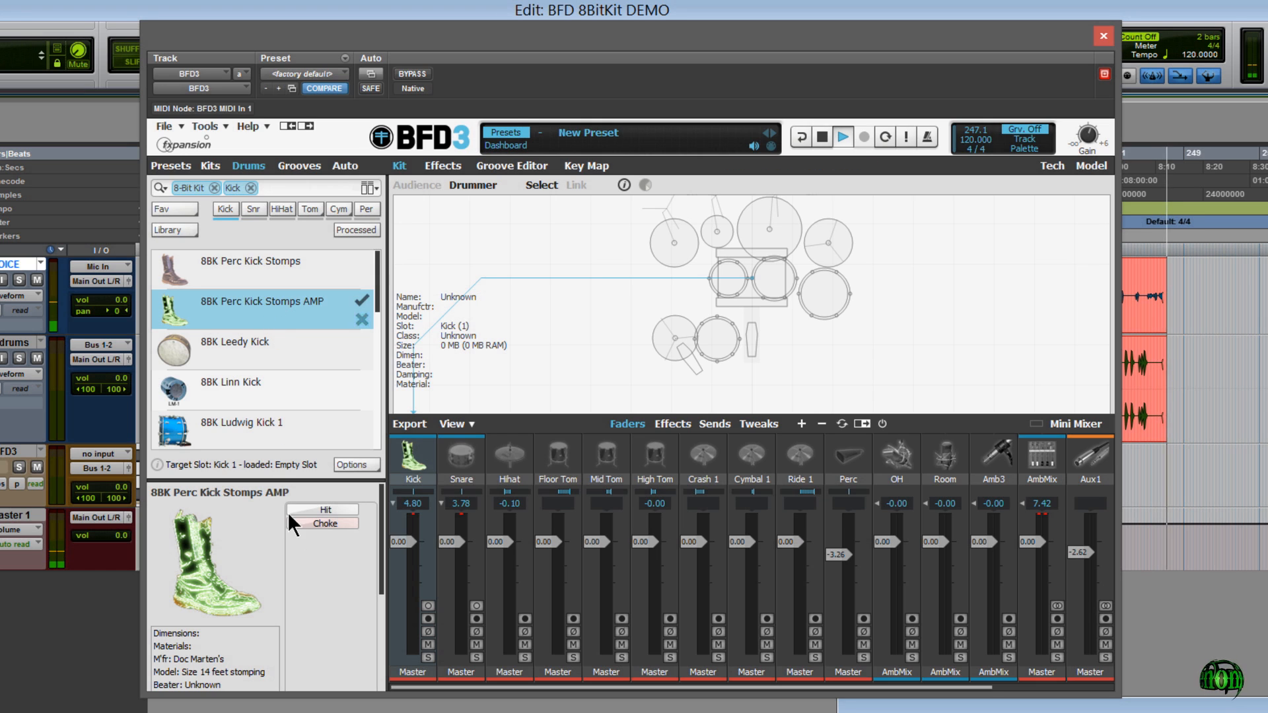
{"action": "left_click_drag", "start_coordinate": [382, 529], "coordinate": [386, 634]}
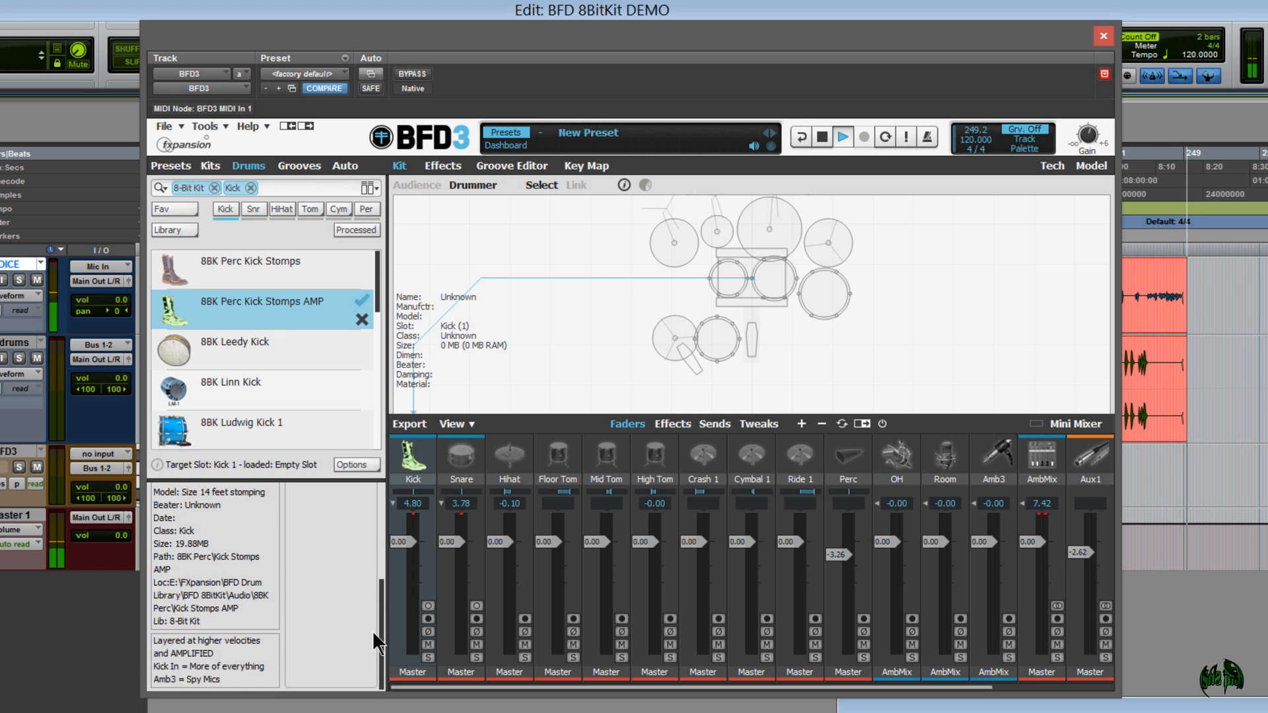
{"action": "scroll", "coordinate": [374, 633], "scroll_direction": "up", "scroll_amount": 5}
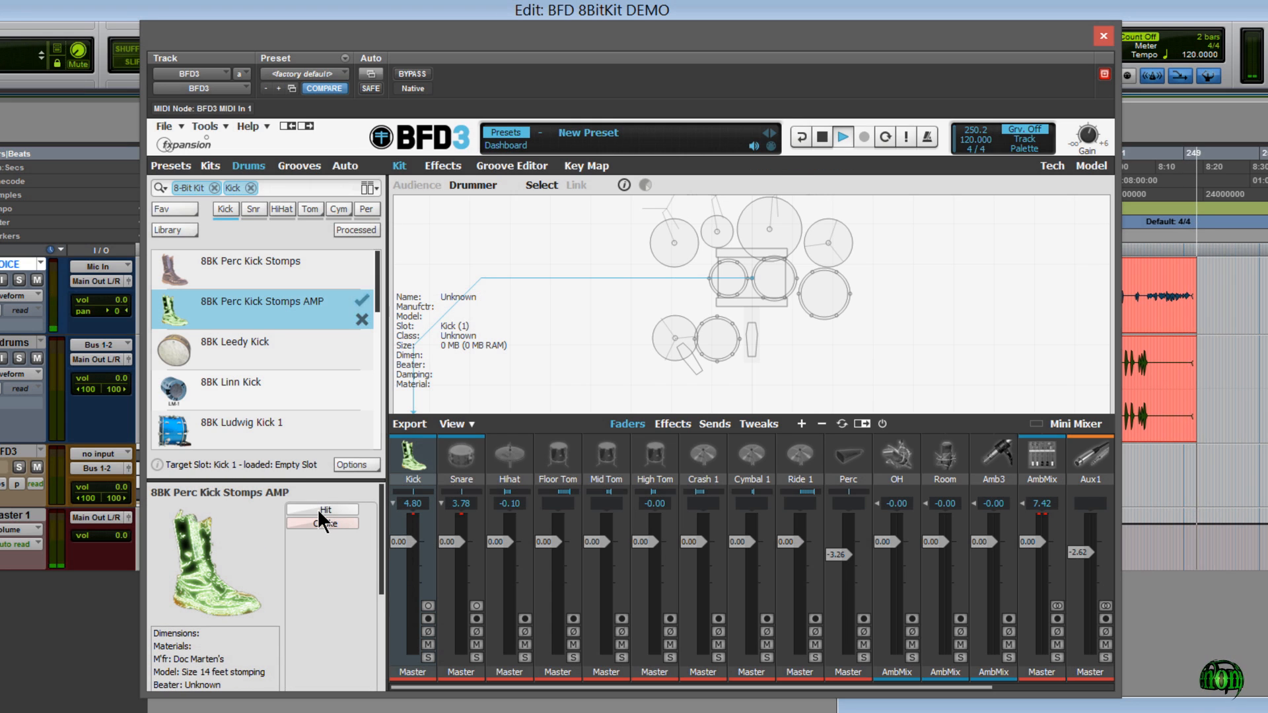
{"action": "left_click", "coordinate": [317, 509]}
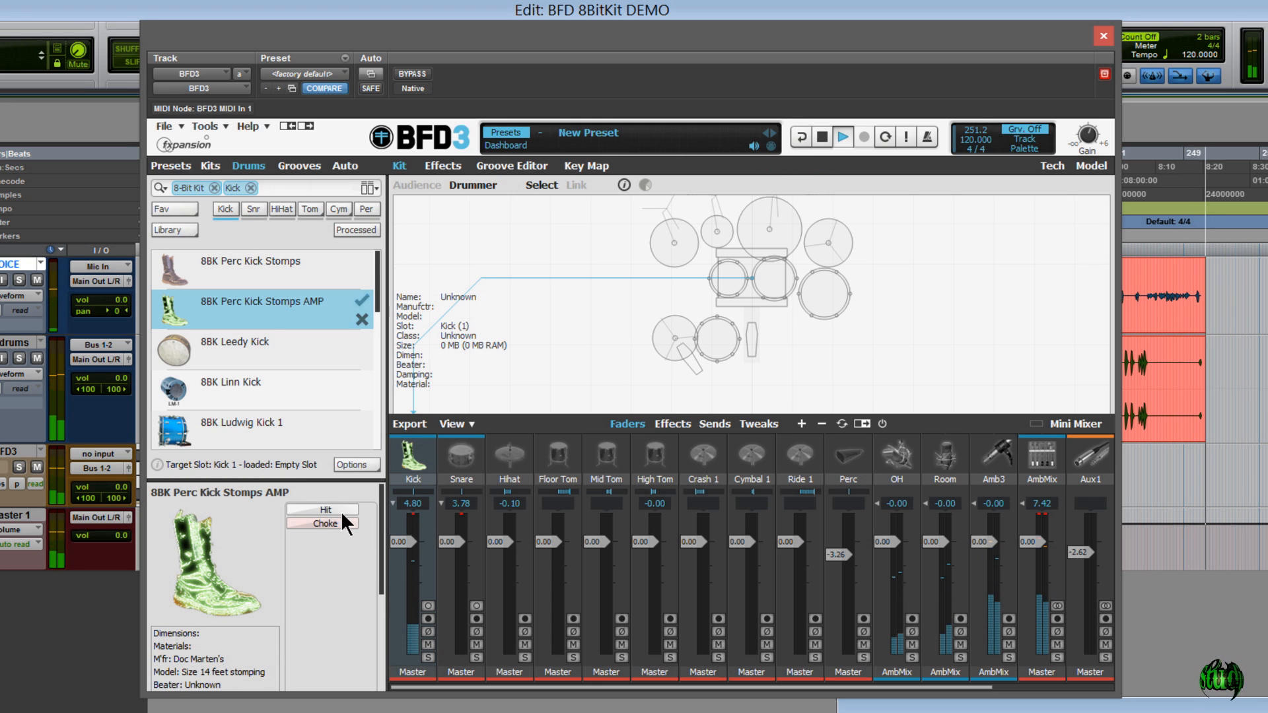
- Preview and audition the 8BK Leedy Kick and the 8BK Linn Kick
{"action": "left_click", "coordinate": [261, 352]}
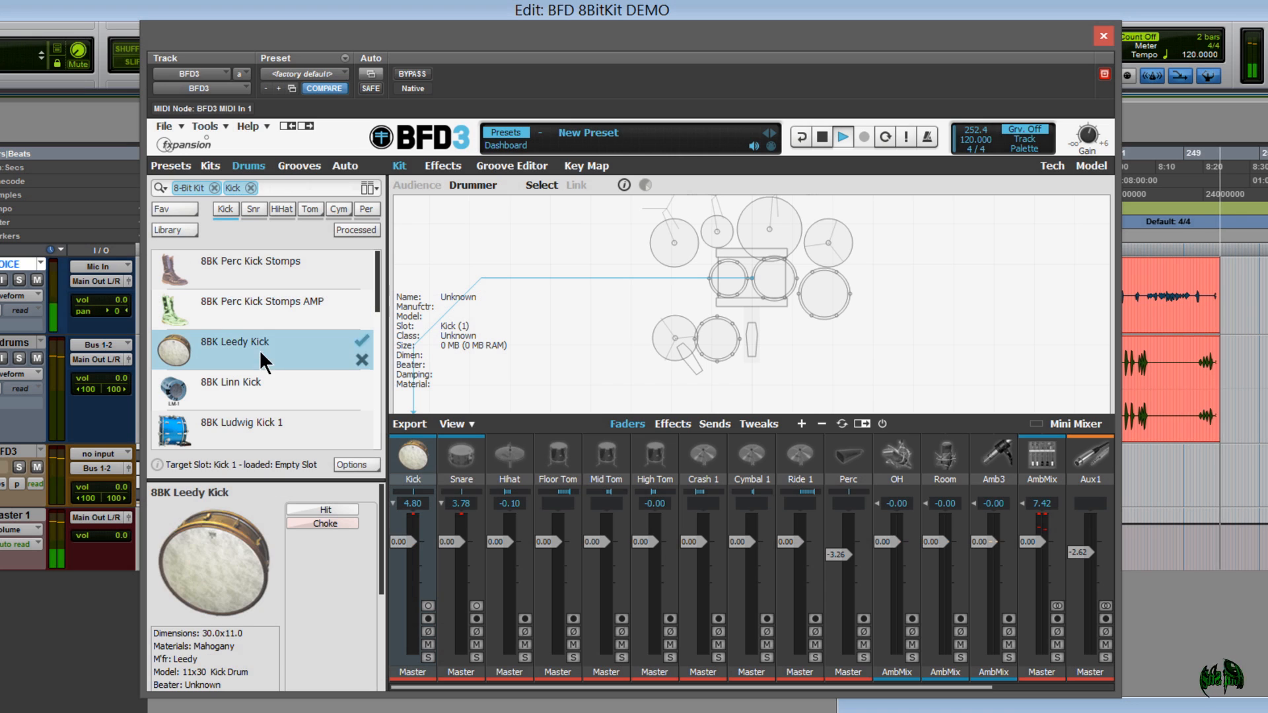
{"action": "left_click", "coordinate": [333, 509]}
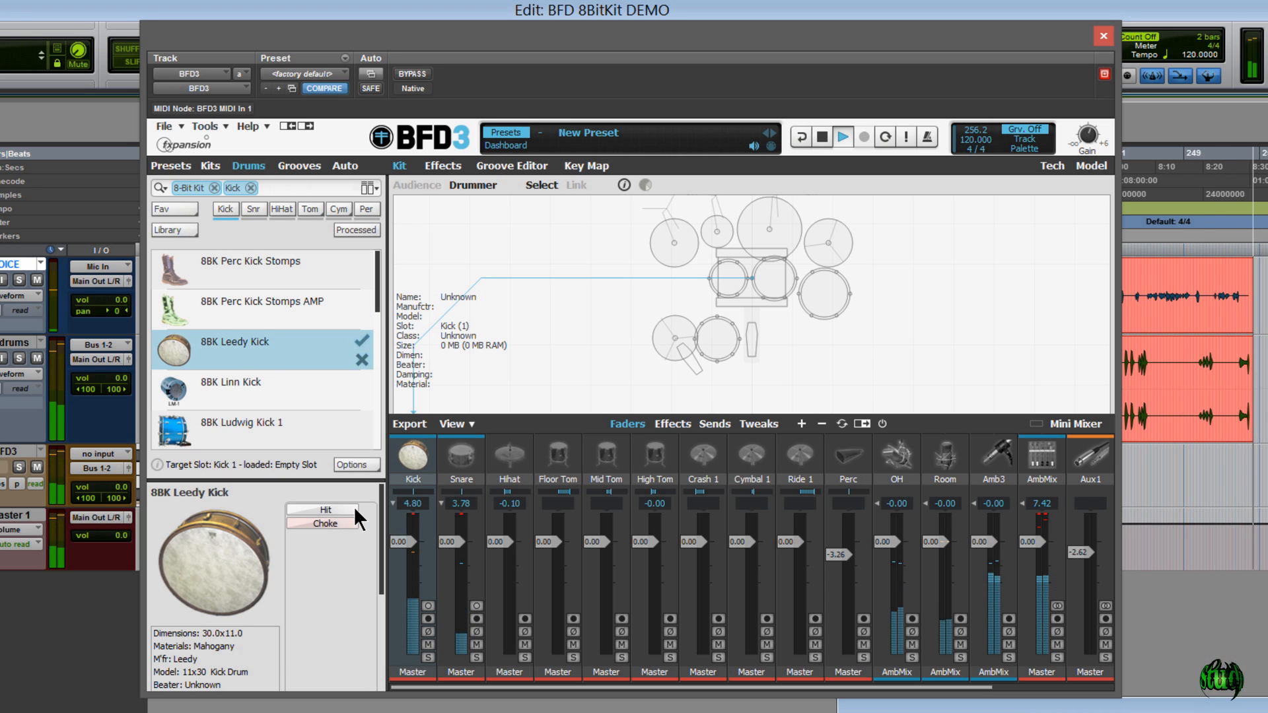
{"action": "left_click", "coordinate": [270, 382]}
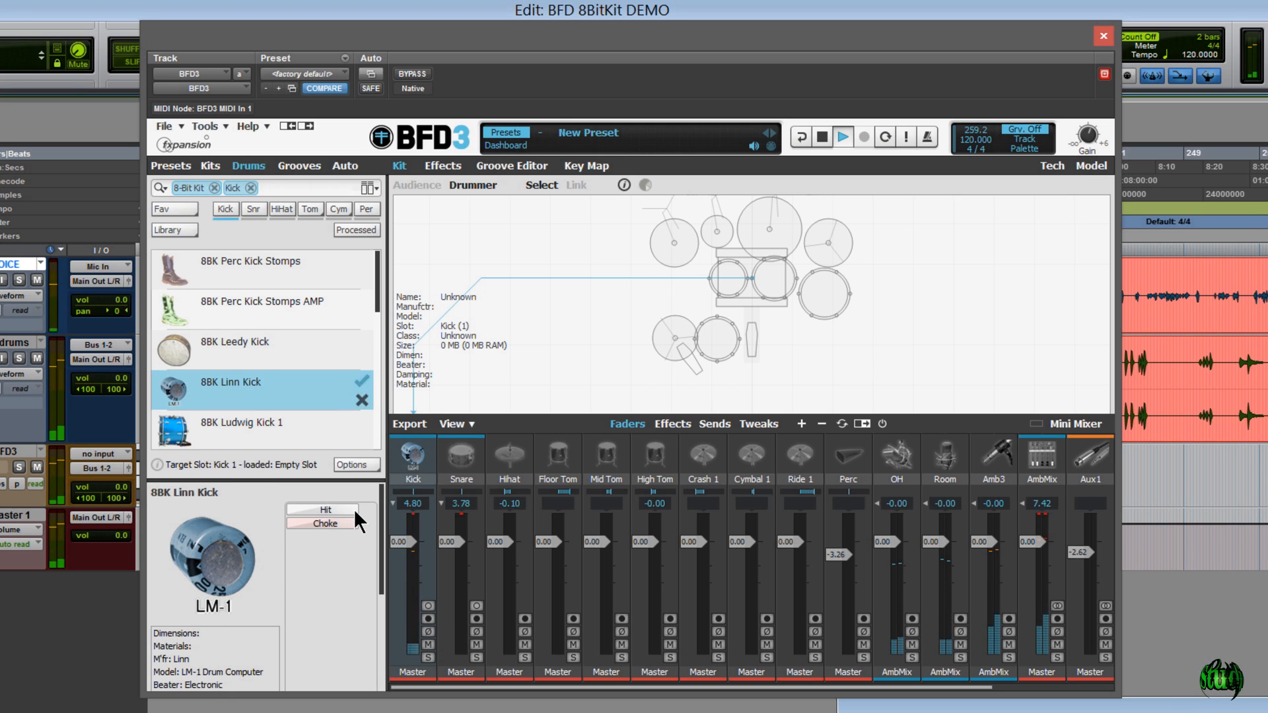
- Preview and audition 8BK Ludwig Kick 1, and read its description and microphone notes
{"action": "scroll", "coordinate": [374, 330], "scroll_direction": "down", "scroll_amount": 3}
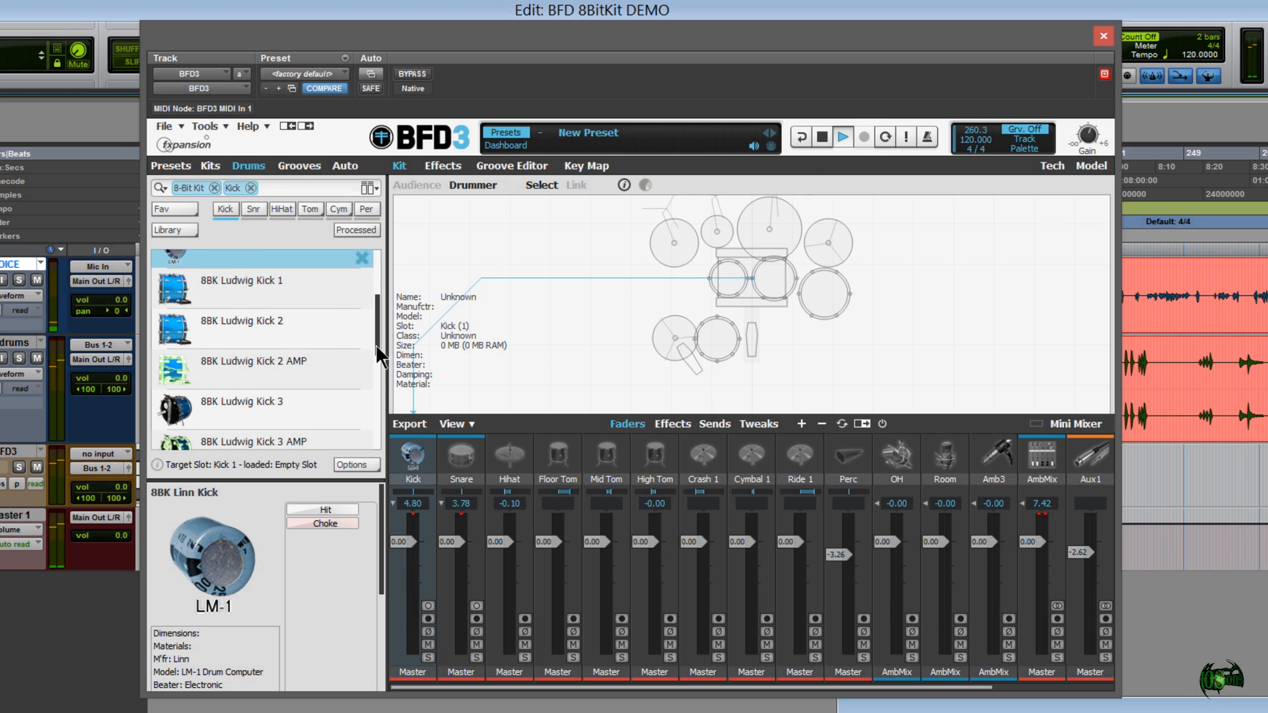
{"action": "left_click", "coordinate": [314, 288]}
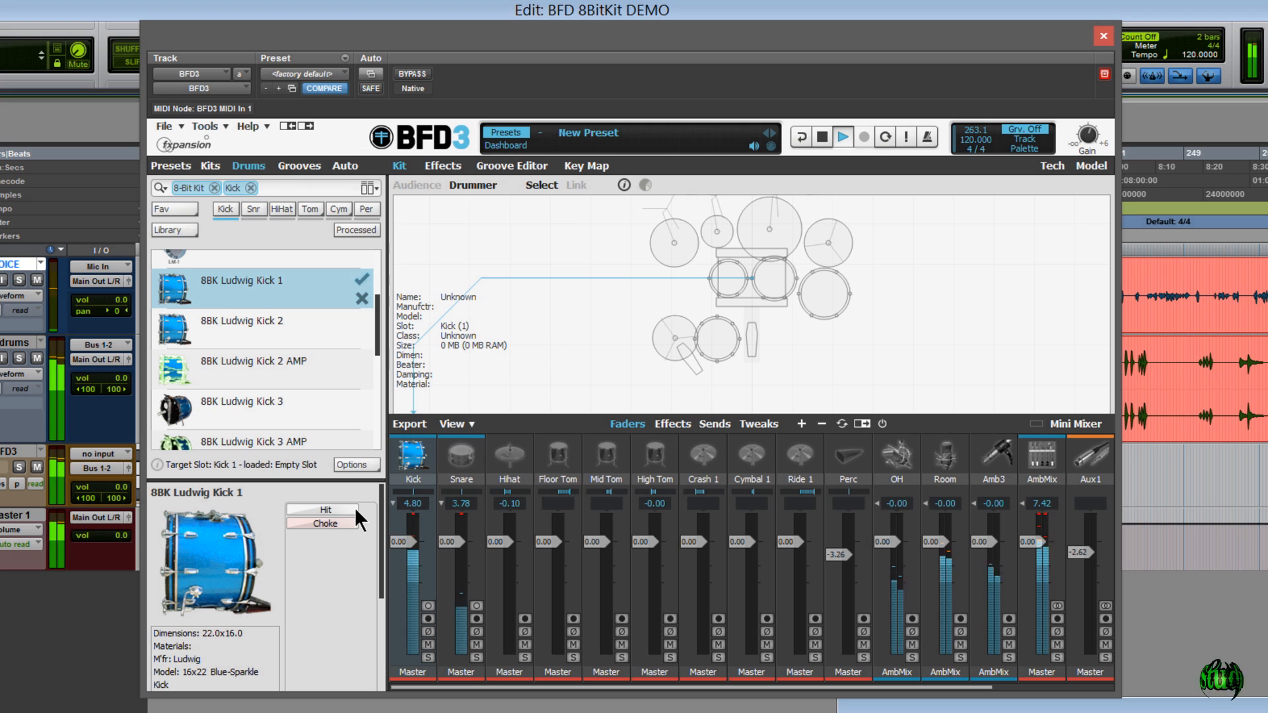
{"action": "left_click_drag", "start_coordinate": [382, 529], "coordinate": [379, 606]}
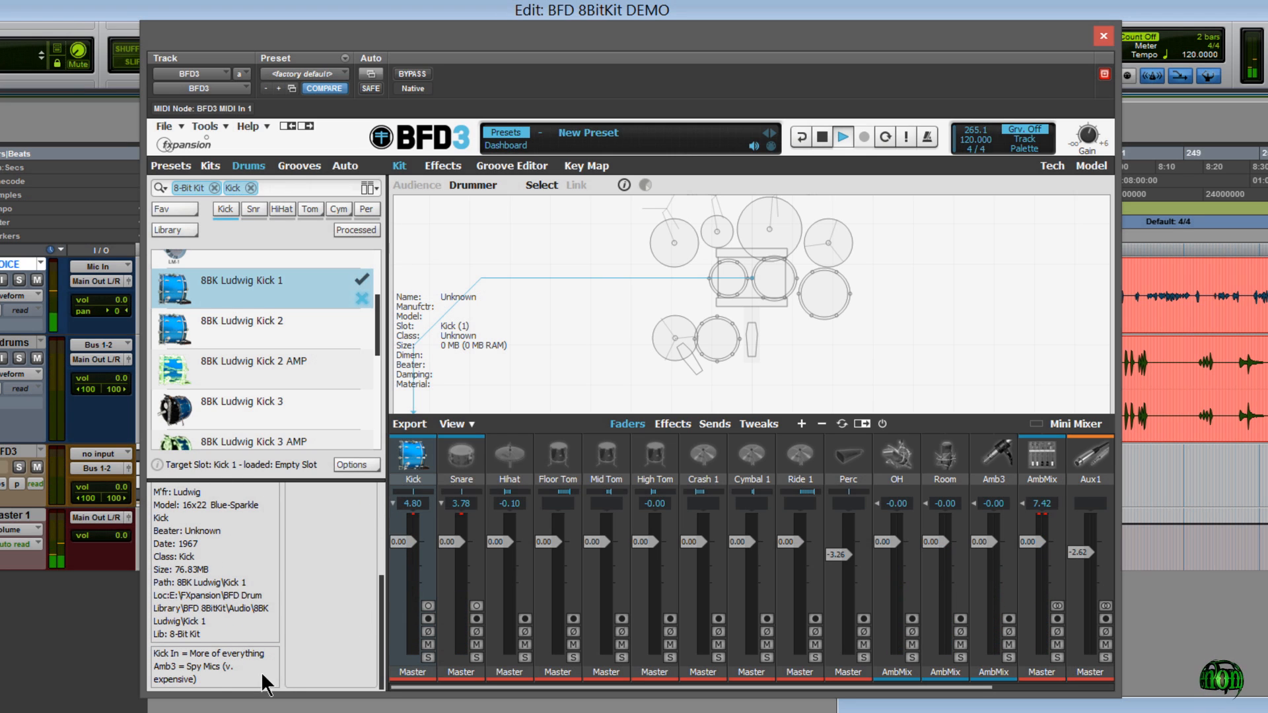
- Preview and audition 8BK Ludwig Kick 2 and its AMP version to compare their sounds
{"action": "left_click", "coordinate": [240, 330]}
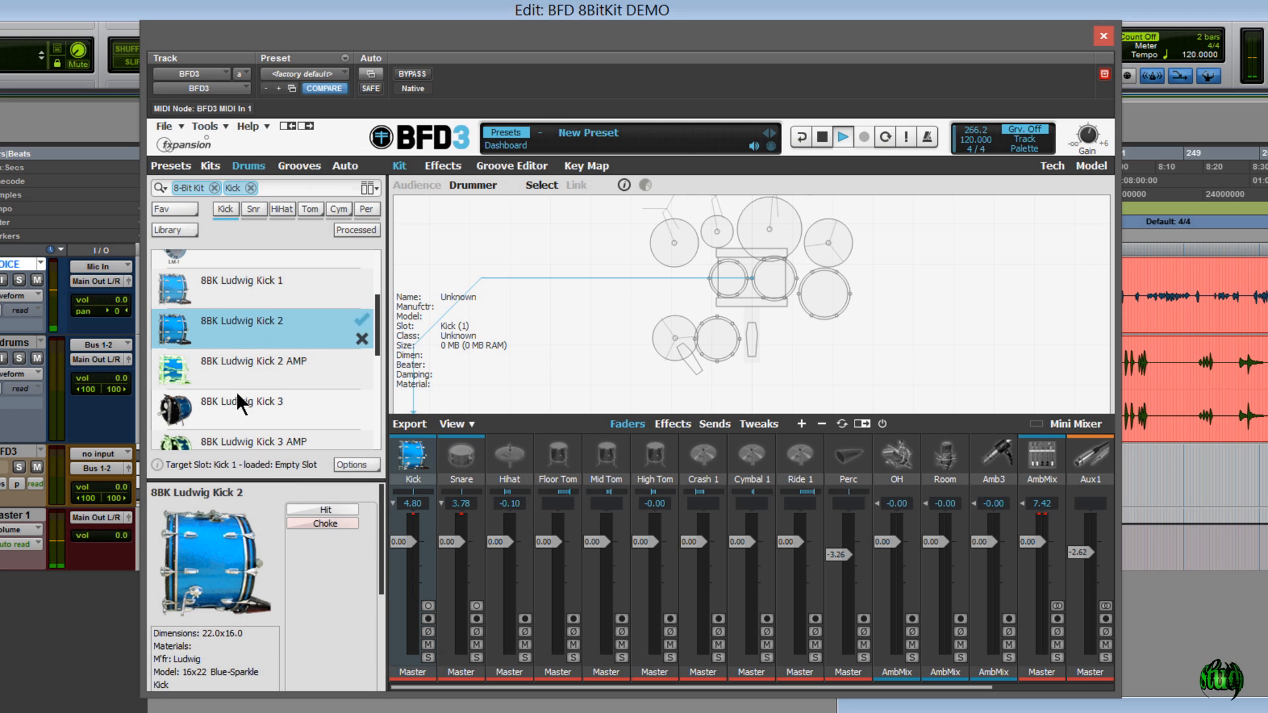
{"action": "left_click", "coordinate": [331, 510]}
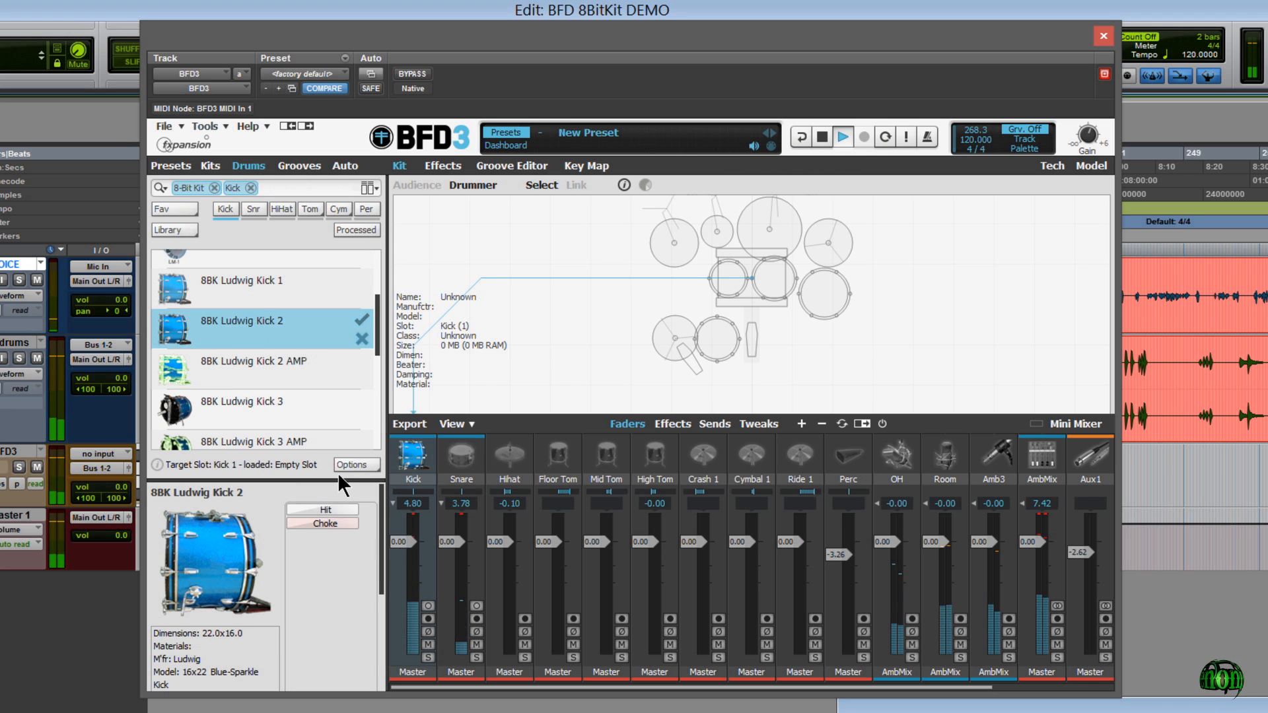
{"action": "left_click", "coordinate": [290, 368]}
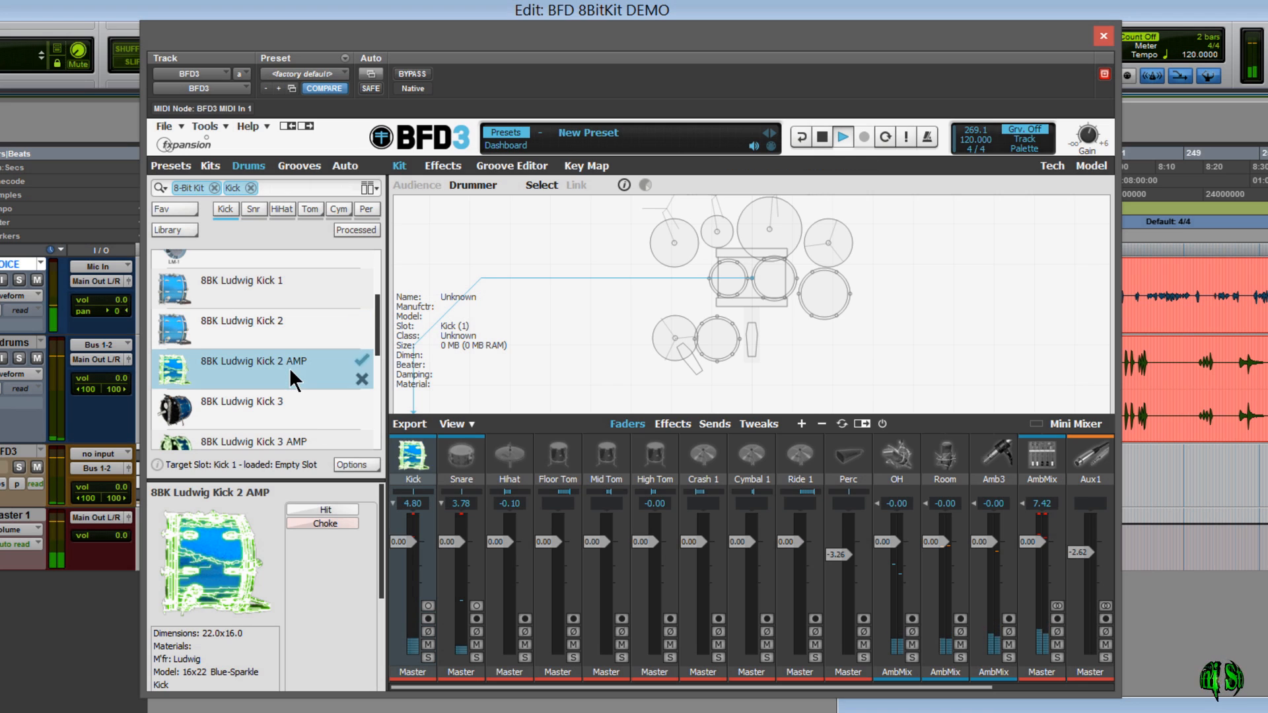
{"action": "left_click", "coordinate": [330, 510]}
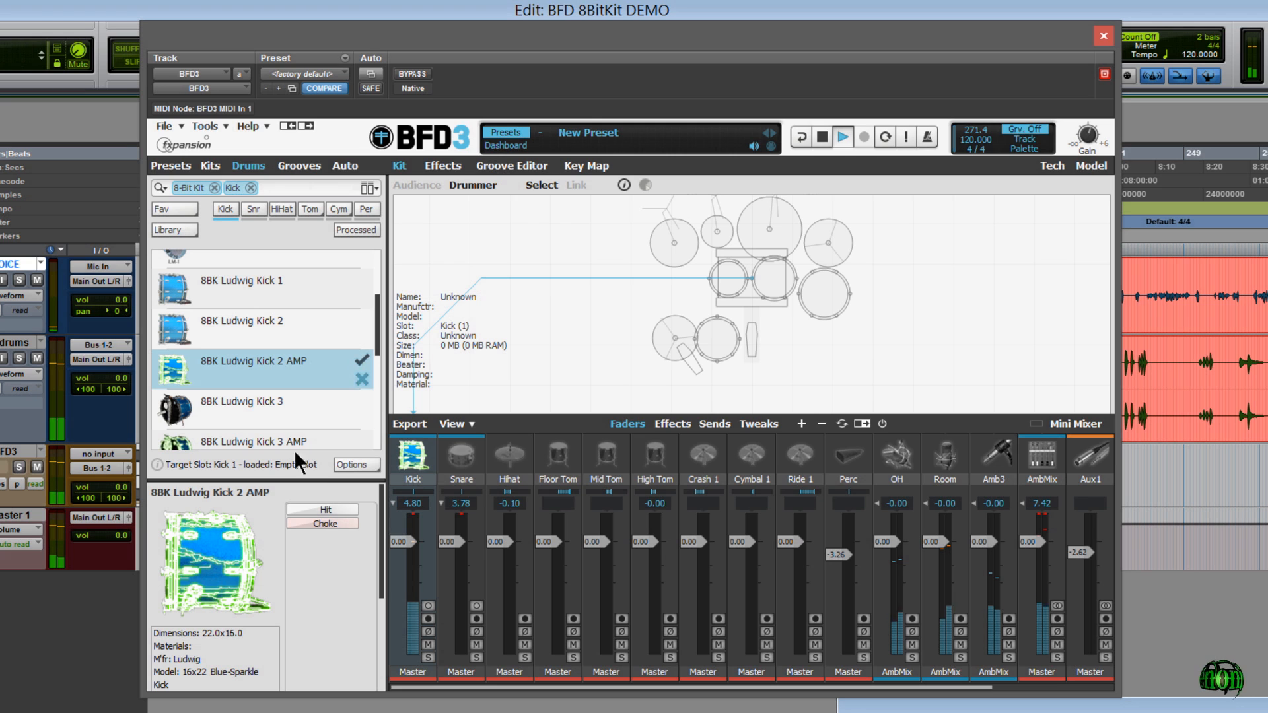
- Check the Kick channel's effect slots and return to the kit view
{"action": "left_click", "coordinate": [440, 167]}
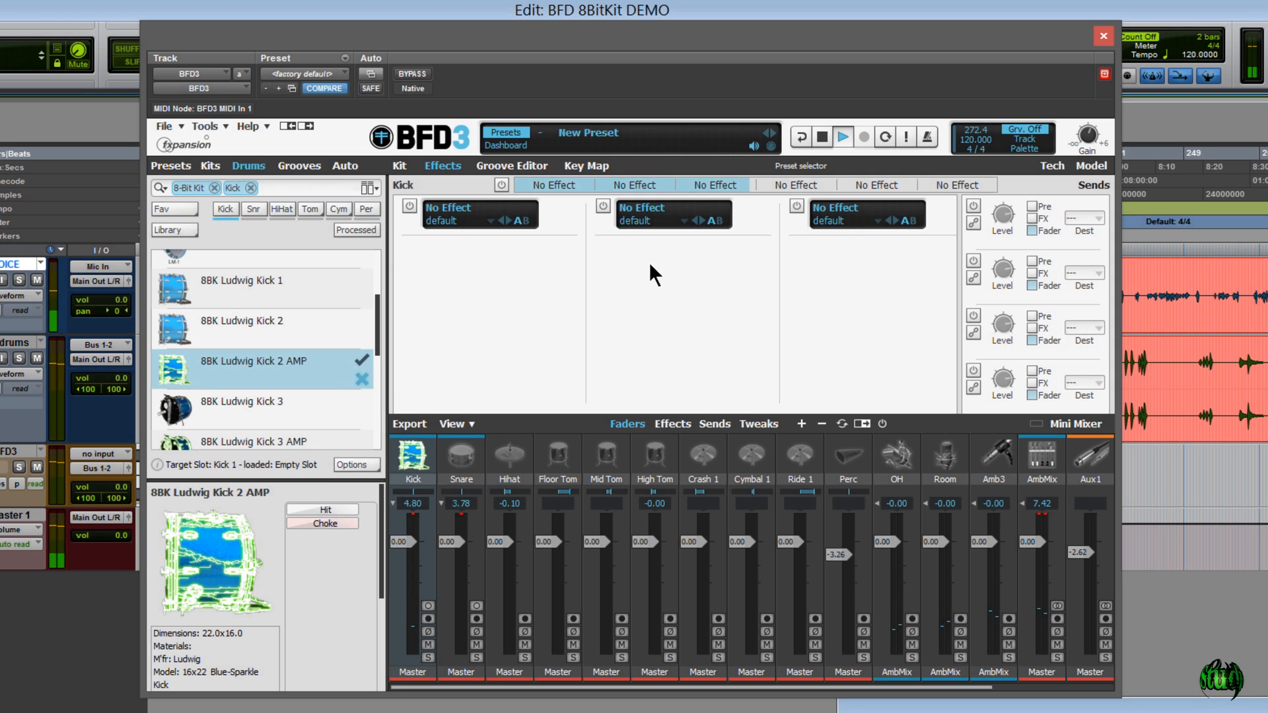
{"action": "left_click", "coordinate": [399, 167]}
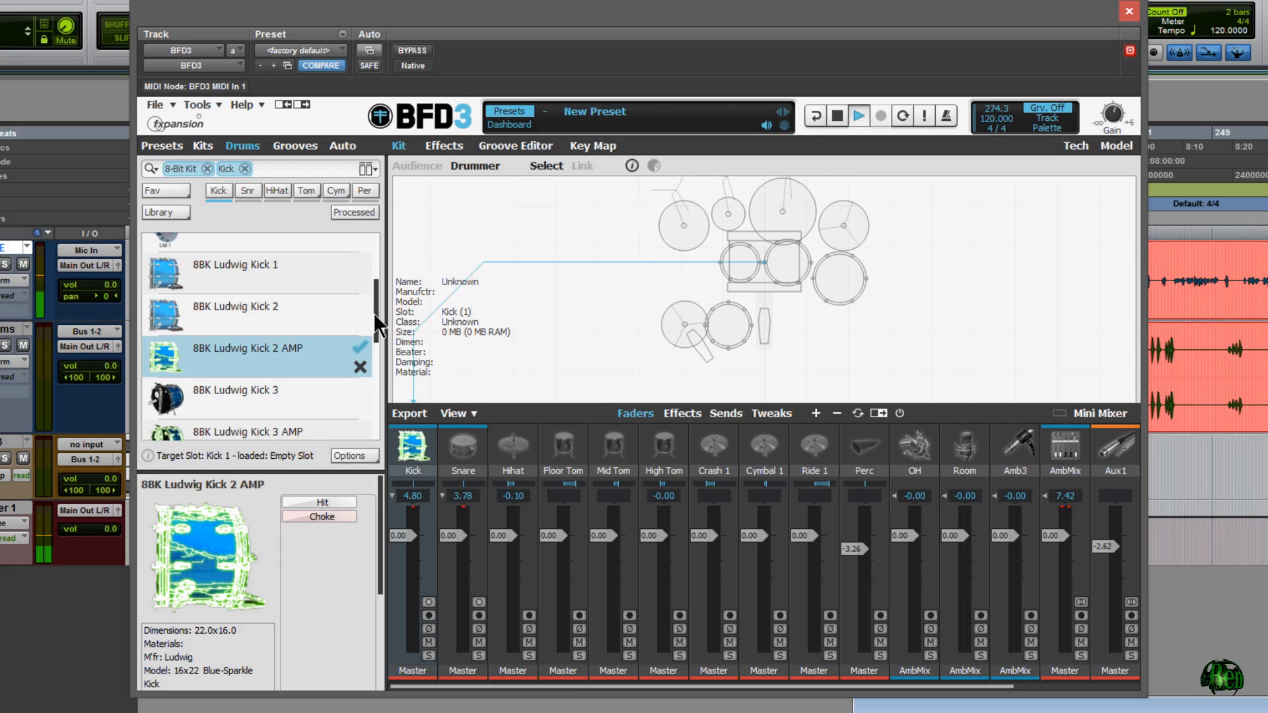
- Preview 8BK Ludwig Kick 3 and read its full details and notes
{"action": "left_click_drag", "start_coordinate": [376, 327], "coordinate": [377, 361]}
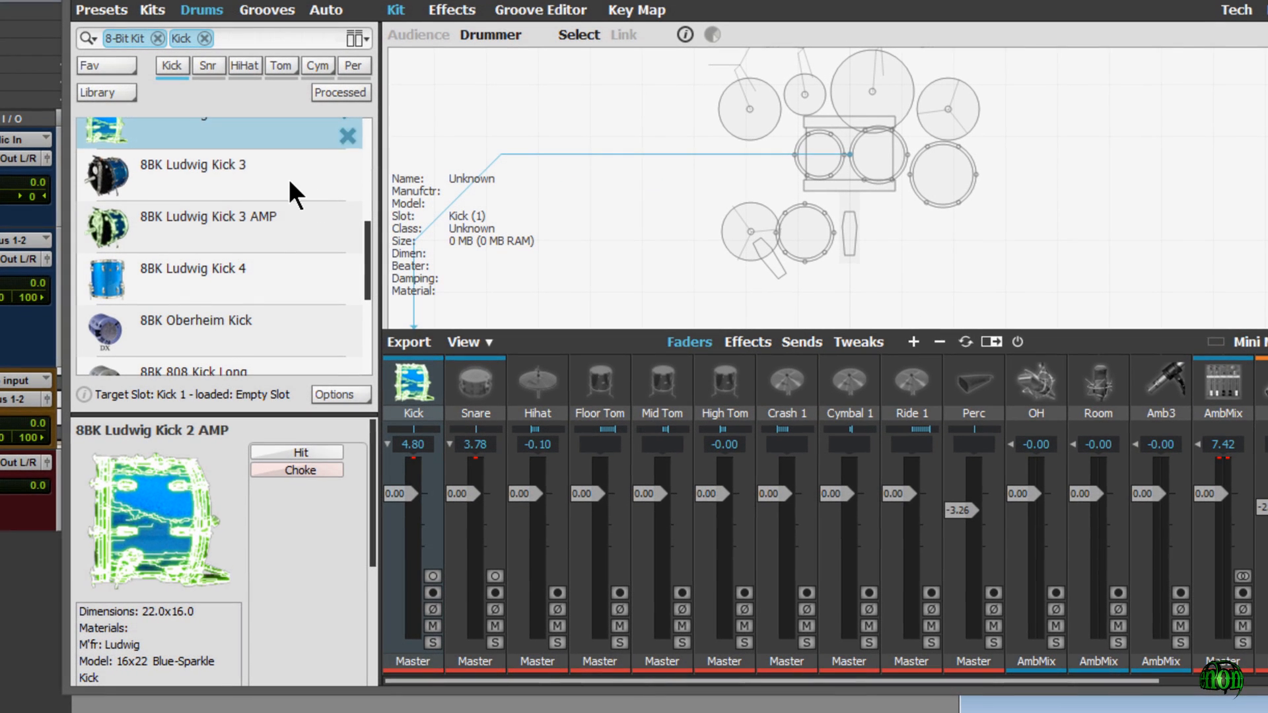
{"action": "left_click", "coordinate": [316, 297]}
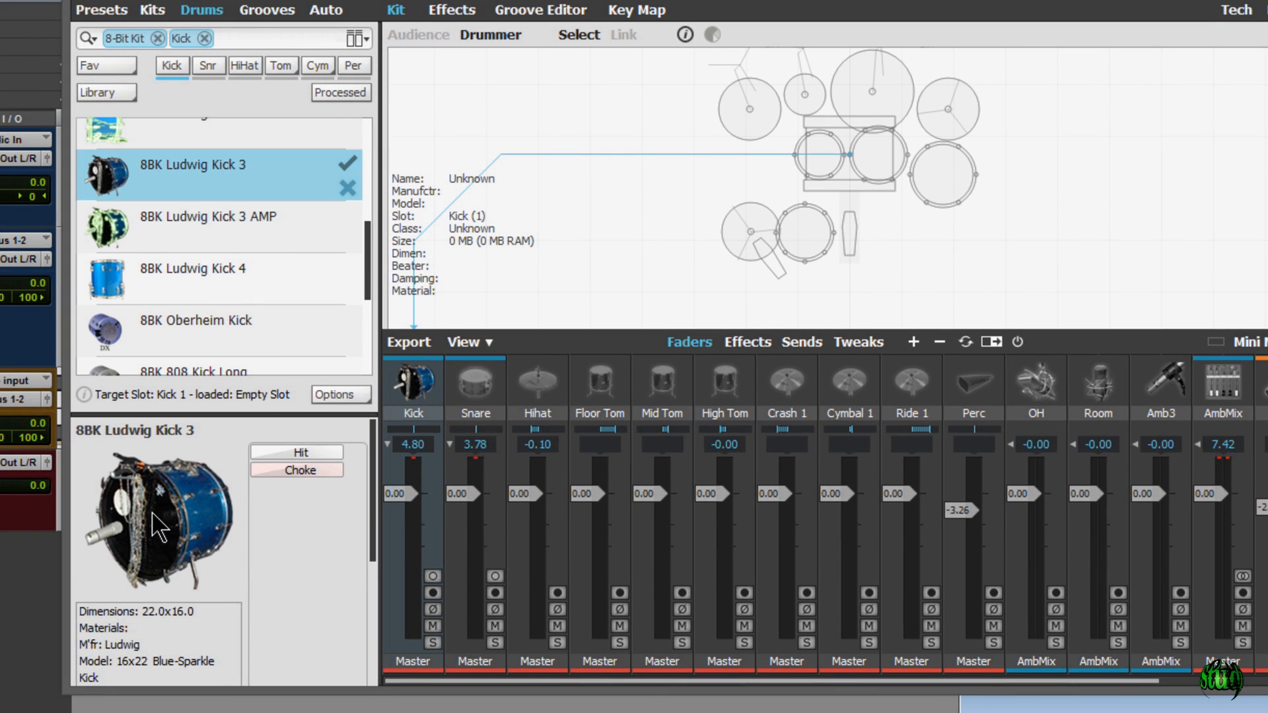
{"action": "left_click_drag", "start_coordinate": [372, 491], "coordinate": [369, 614]}
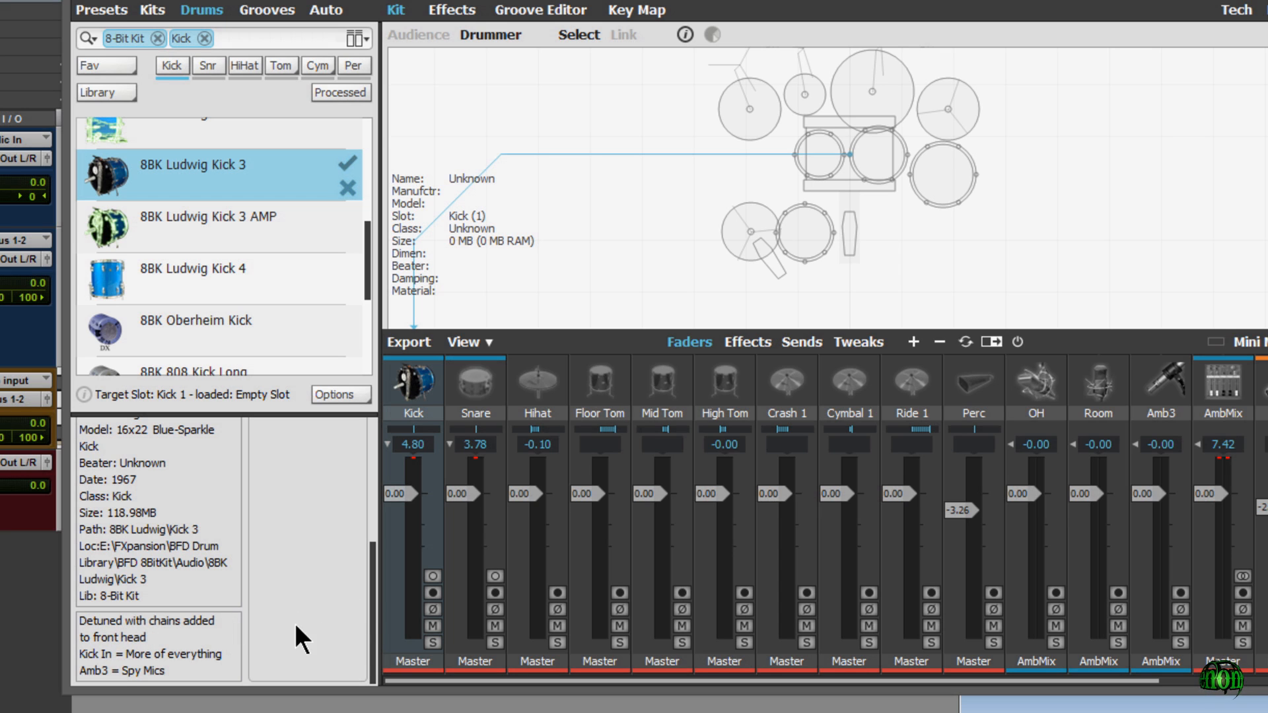
{"action": "left_click_drag", "start_coordinate": [369, 608], "coordinate": [367, 424]}
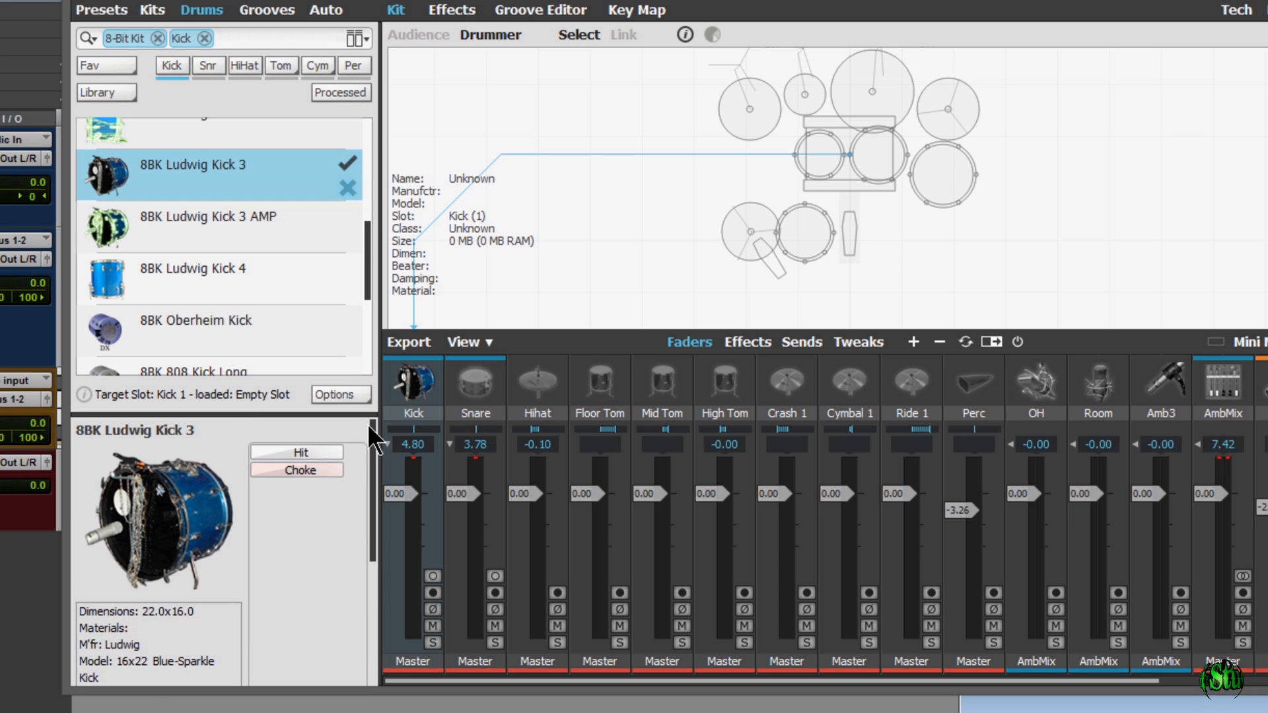
- Audition the Hit articulation of 8BK Ludwig Kick 3 several times
{"action": "left_click", "coordinate": [286, 451]}
{"action": "left_click", "coordinate": [305, 451]}
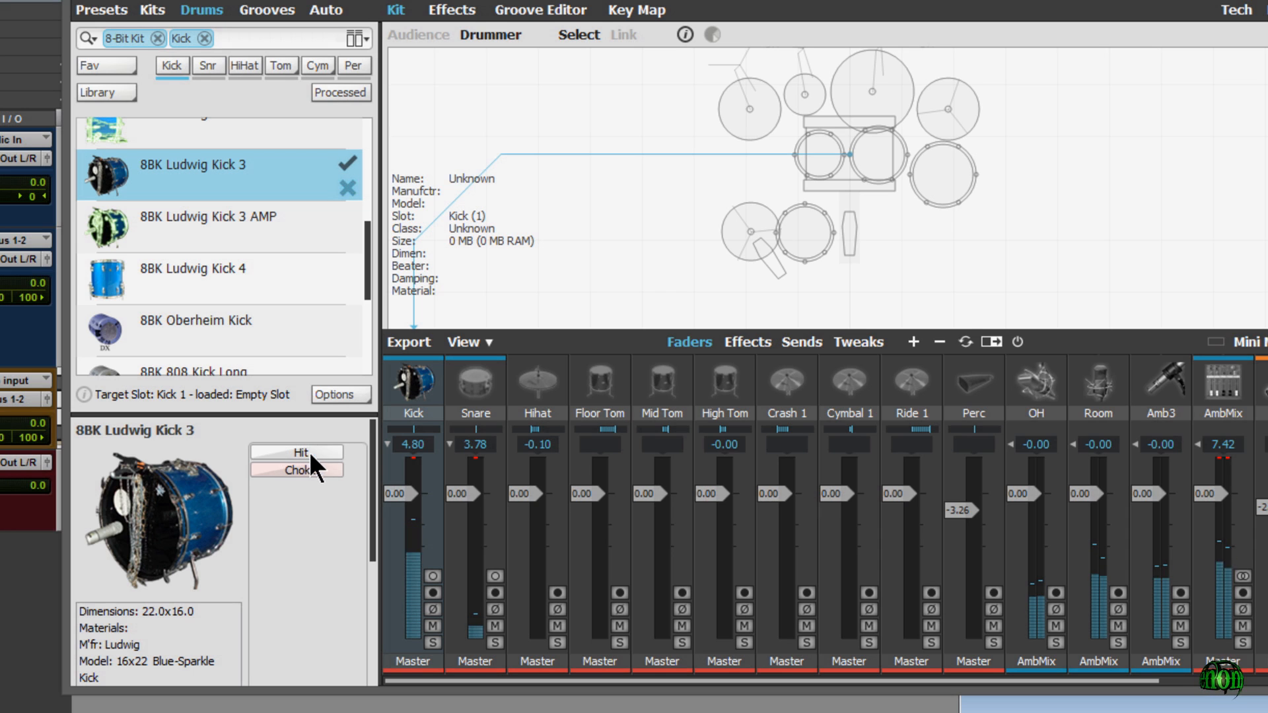
{"action": "left_click", "coordinate": [334, 449]}
{"action": "left_click", "coordinate": [338, 449]}
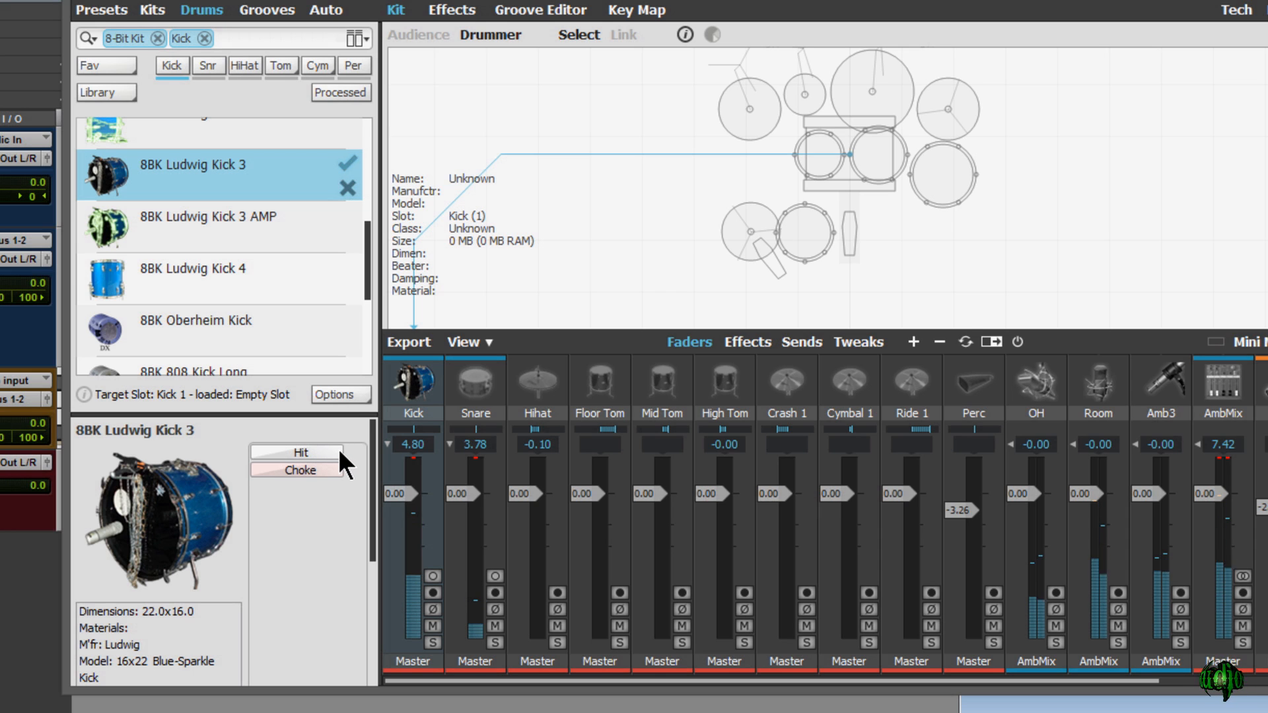
- Preview 8BK Ludwig Kick 3 AMP and 8BK Ludwig Kick 4, auditioning the Hit articulation of each
{"action": "left_click", "coordinate": [252, 212]}
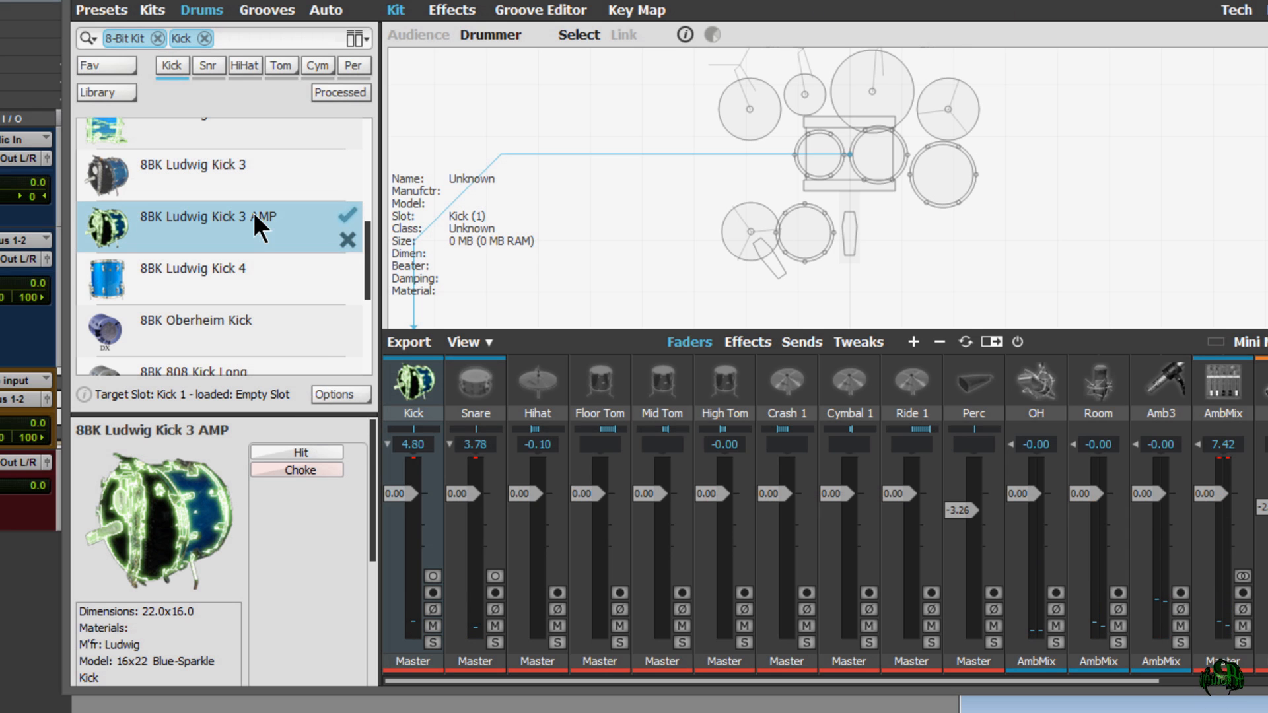
{"action": "left_click", "coordinate": [295, 448]}
{"action": "left_click", "coordinate": [316, 450]}
{"action": "left_click", "coordinate": [336, 449]}
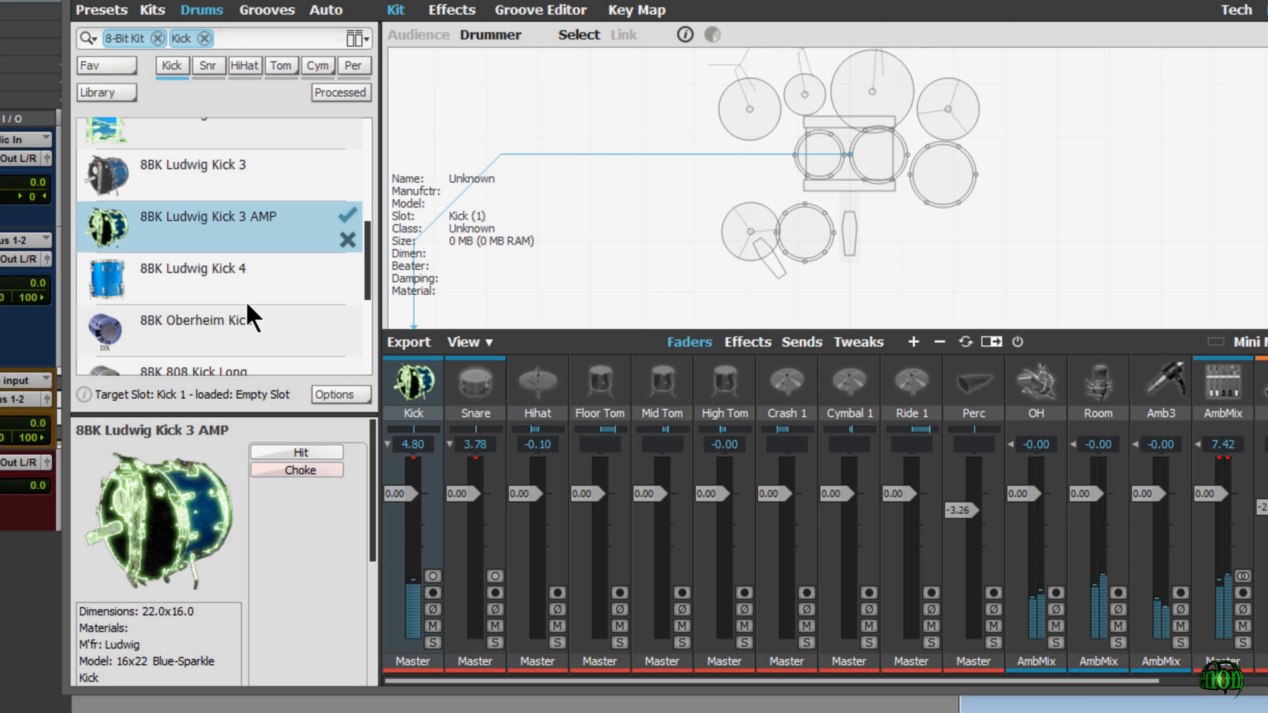
{"action": "left_click", "coordinate": [238, 269]}
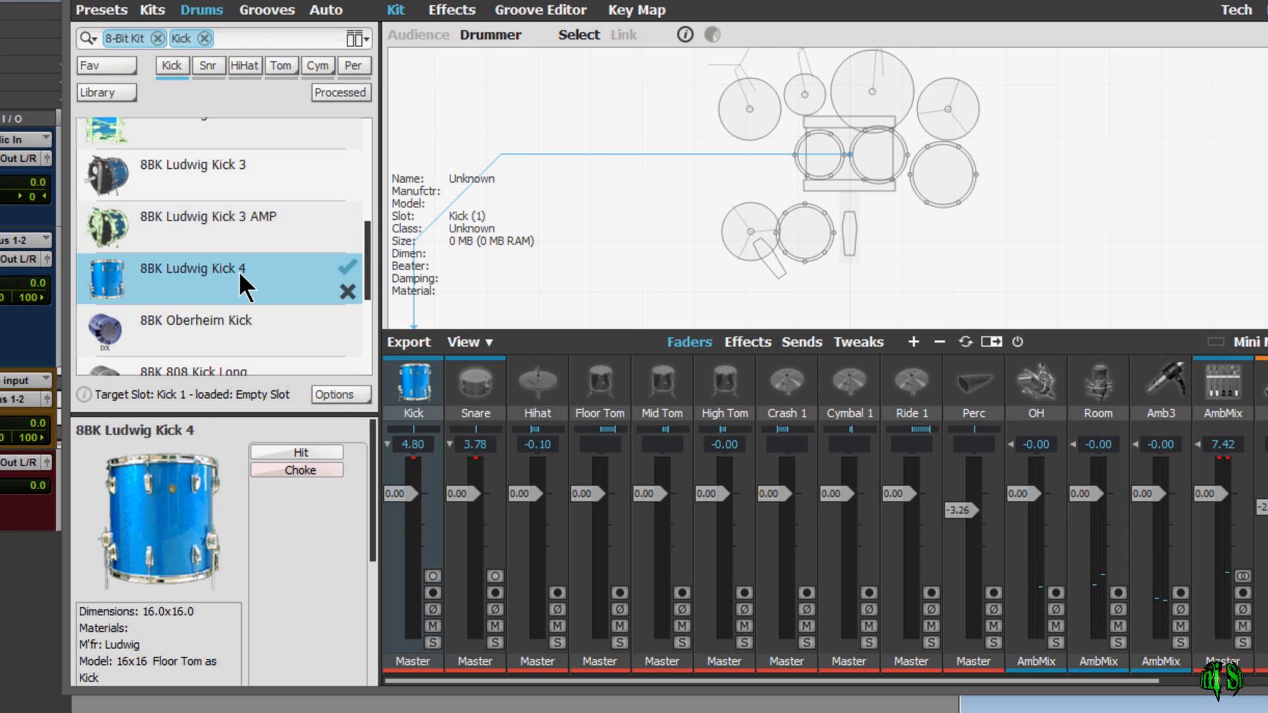
{"action": "left_click", "coordinate": [308, 449]}
{"action": "left_click", "coordinate": [335, 449]}
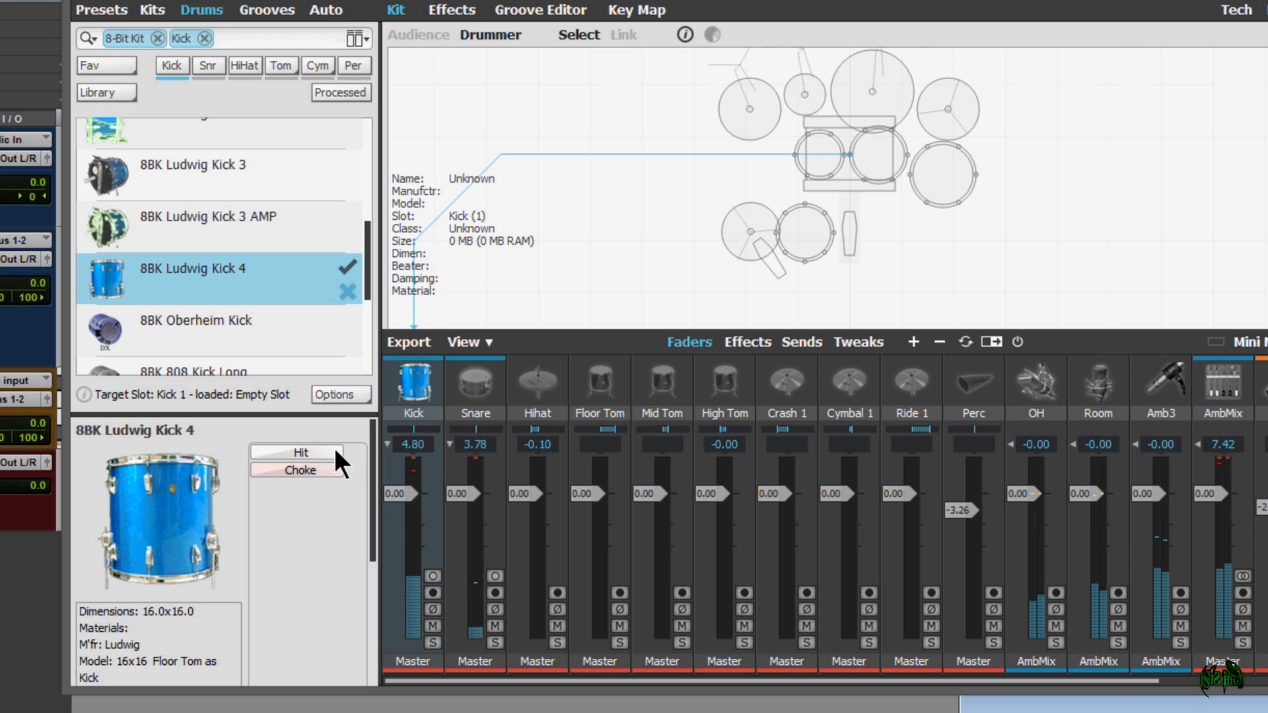
- Preview 8BK Oberheim Kick and audition its Hit articulation several times
{"action": "left_click", "coordinate": [261, 322]}
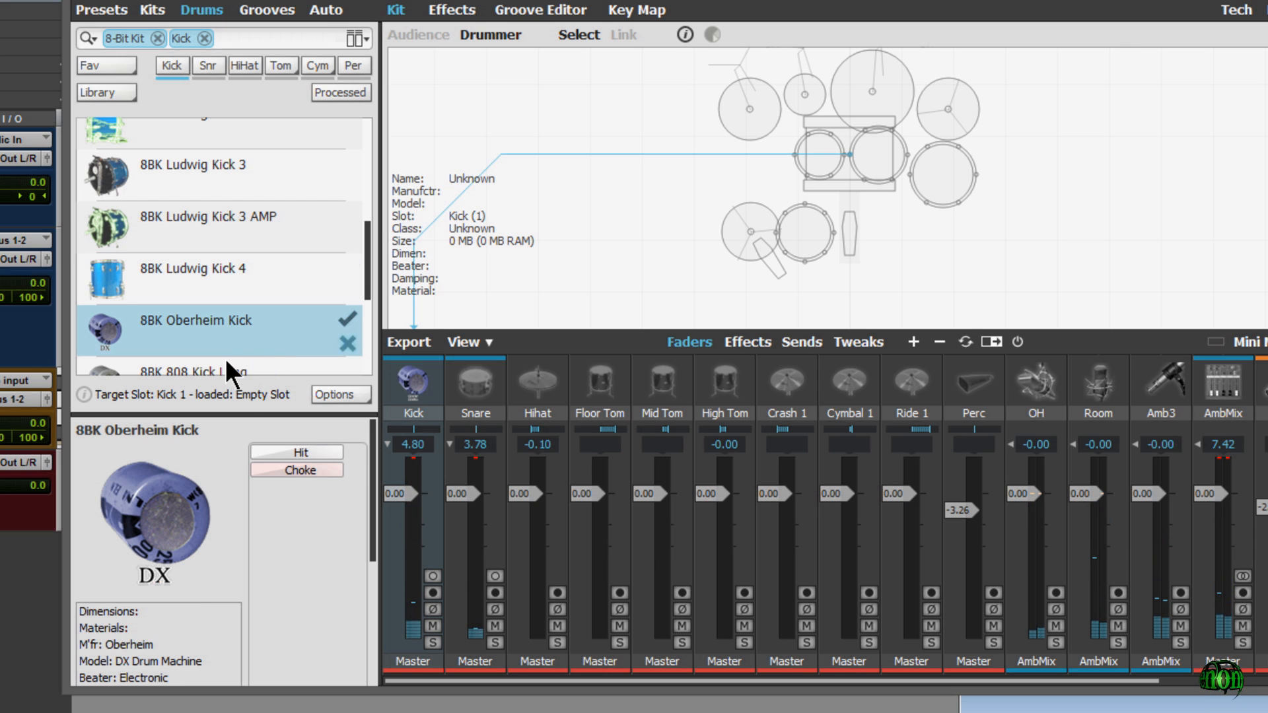
{"action": "left_click", "coordinate": [299, 451]}
{"action": "left_click", "coordinate": [316, 449]}
{"action": "left_click", "coordinate": [339, 449]}
- Preview 8BK 808 Kick Long and 8BK 808 Kick Short, auditioning the Hit articulation of each
{"action": "scroll", "coordinate": [366, 311], "scroll_direction": "down", "scroll_amount": 3}
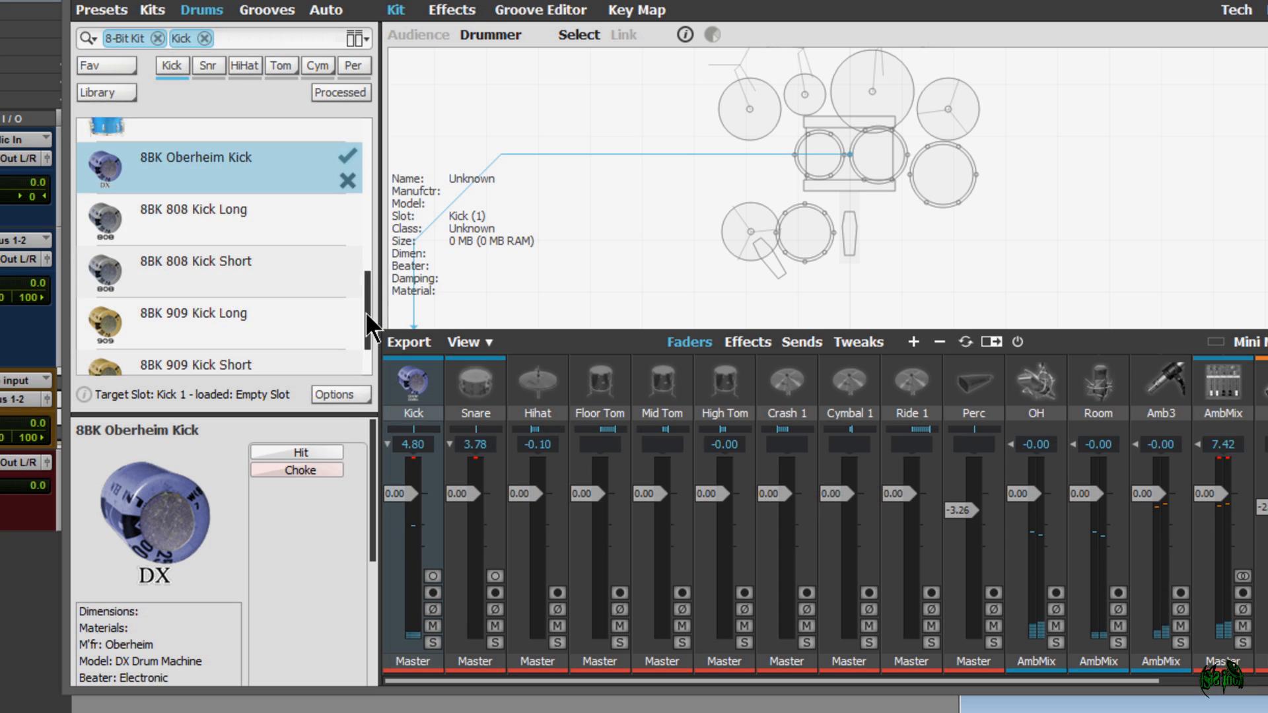
{"action": "left_click", "coordinate": [268, 174]}
{"action": "left_click", "coordinate": [336, 449]}
{"action": "left_click", "coordinate": [336, 450]}
{"action": "left_click", "coordinate": [280, 223]}
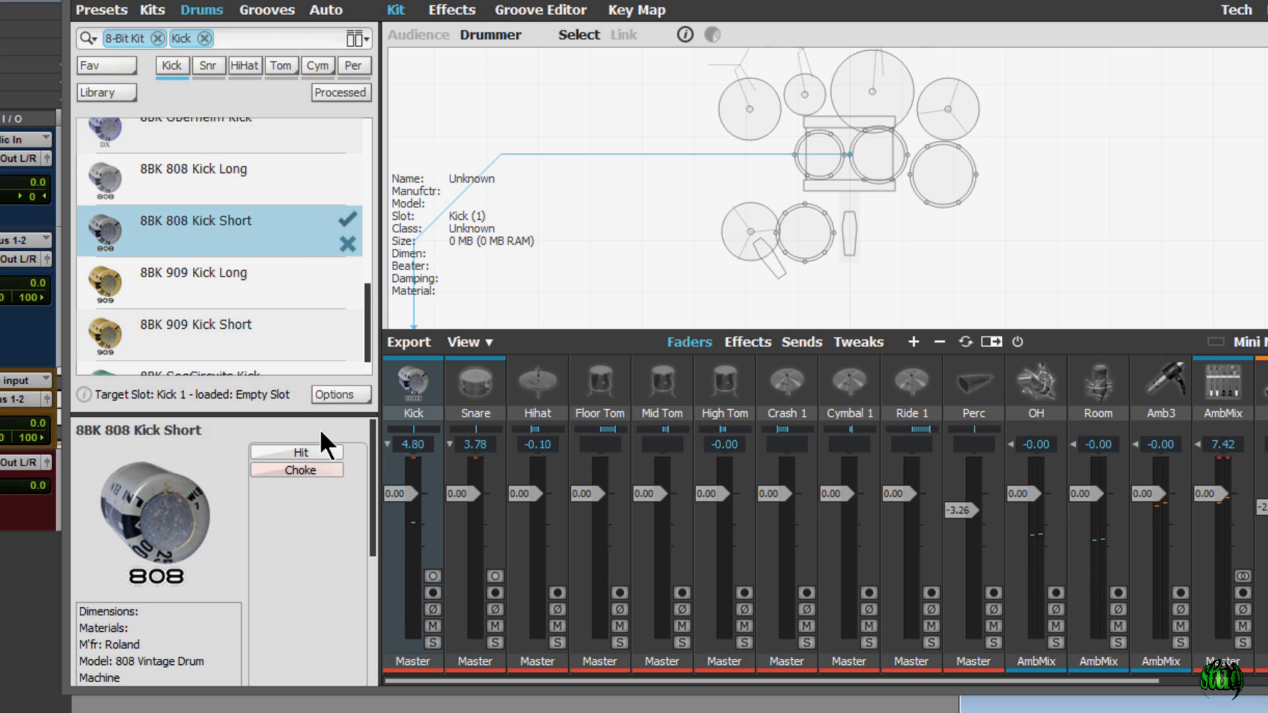
{"action": "left_click", "coordinate": [334, 450]}
{"action": "left_click", "coordinate": [335, 449]}
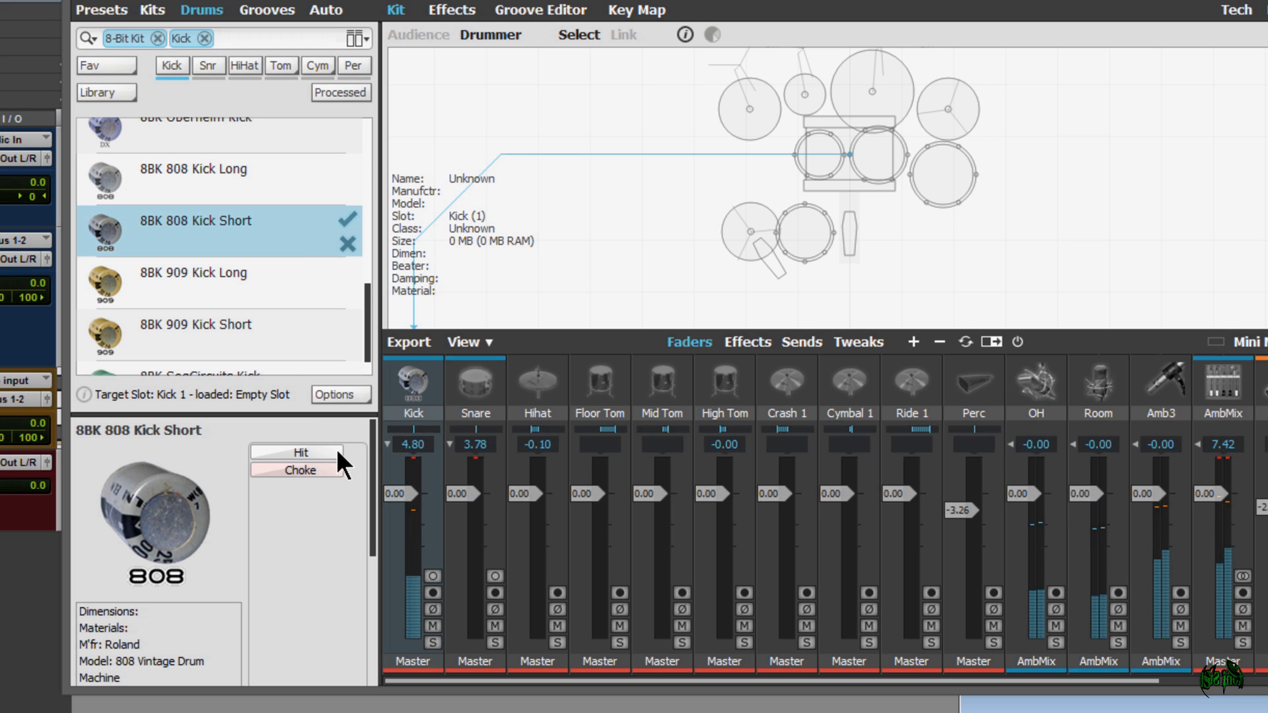
- Audition the Hit articulation of 8BK 909 Kick Long and 8BK 909 Kick Short, and preview 8BK SeqCircuits Kick
{"action": "left_click", "coordinate": [291, 280]}
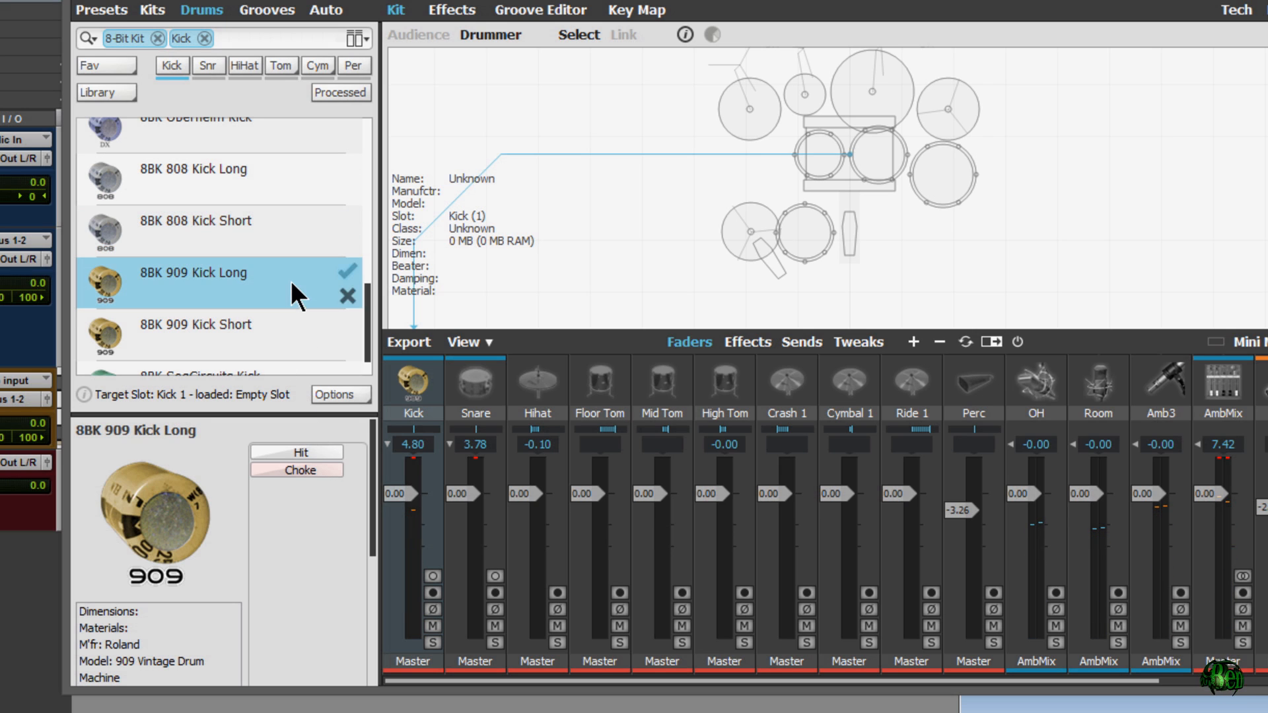
{"action": "left_click", "coordinate": [337, 449]}
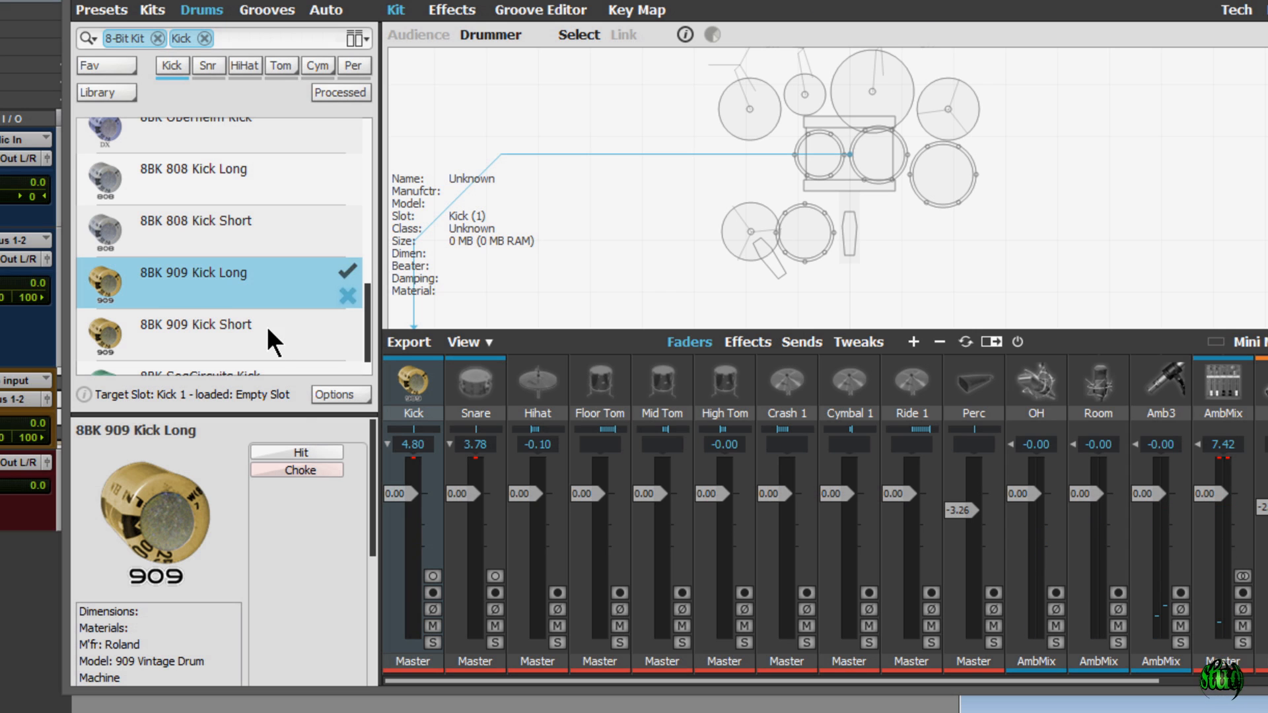
{"action": "left_click", "coordinate": [265, 324]}
{"action": "left_click", "coordinate": [328, 448]}
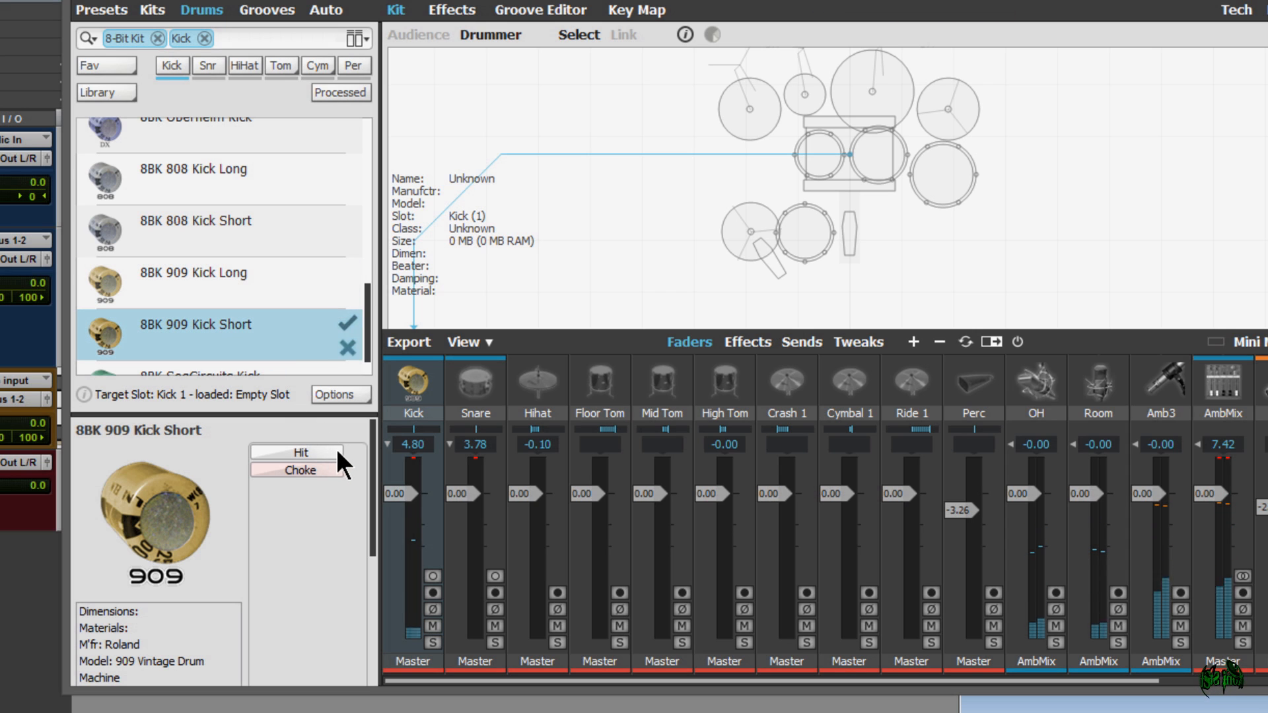
{"action": "left_click", "coordinate": [338, 449]}
{"action": "scroll", "coordinate": [274, 265], "scroll_direction": "down", "scroll_amount": 1}
{"action": "left_click", "coordinate": [247, 343]}
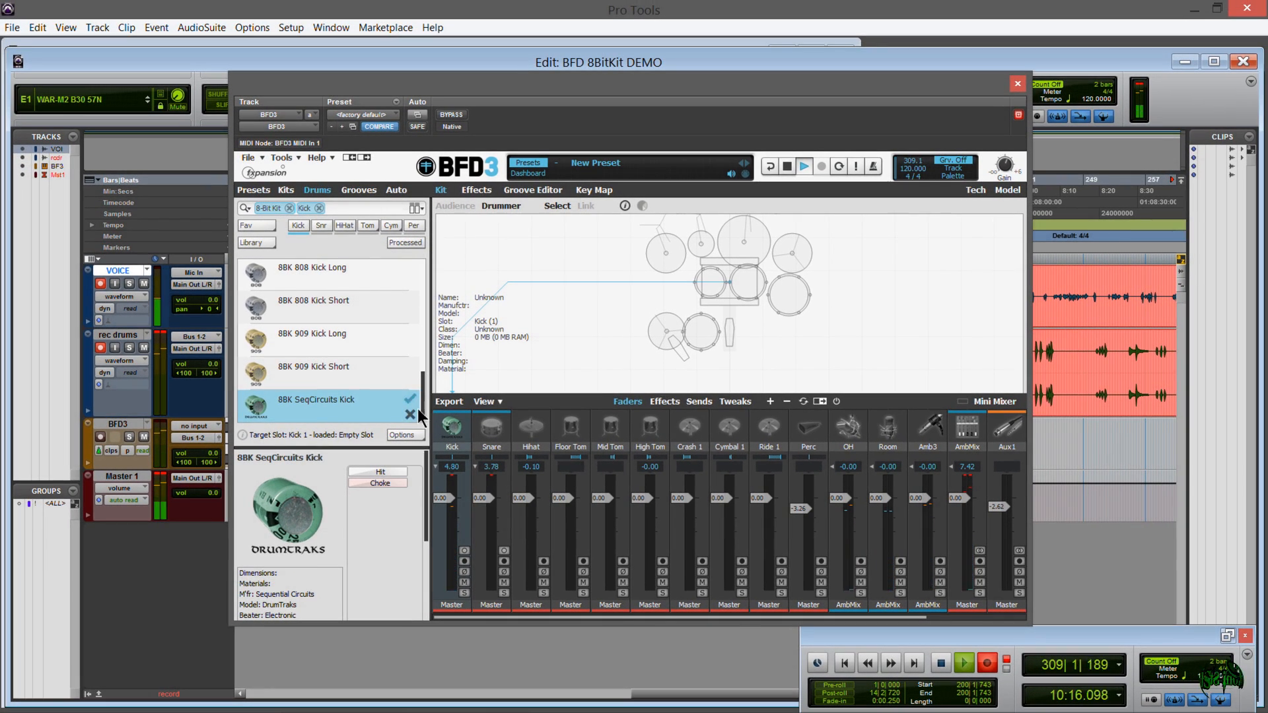
- Switch the drum browser to the 8-Bit Kit library's snares and preview 8BK JodyGere Snare AMP
{"action": "left_click", "coordinate": [492, 426]}
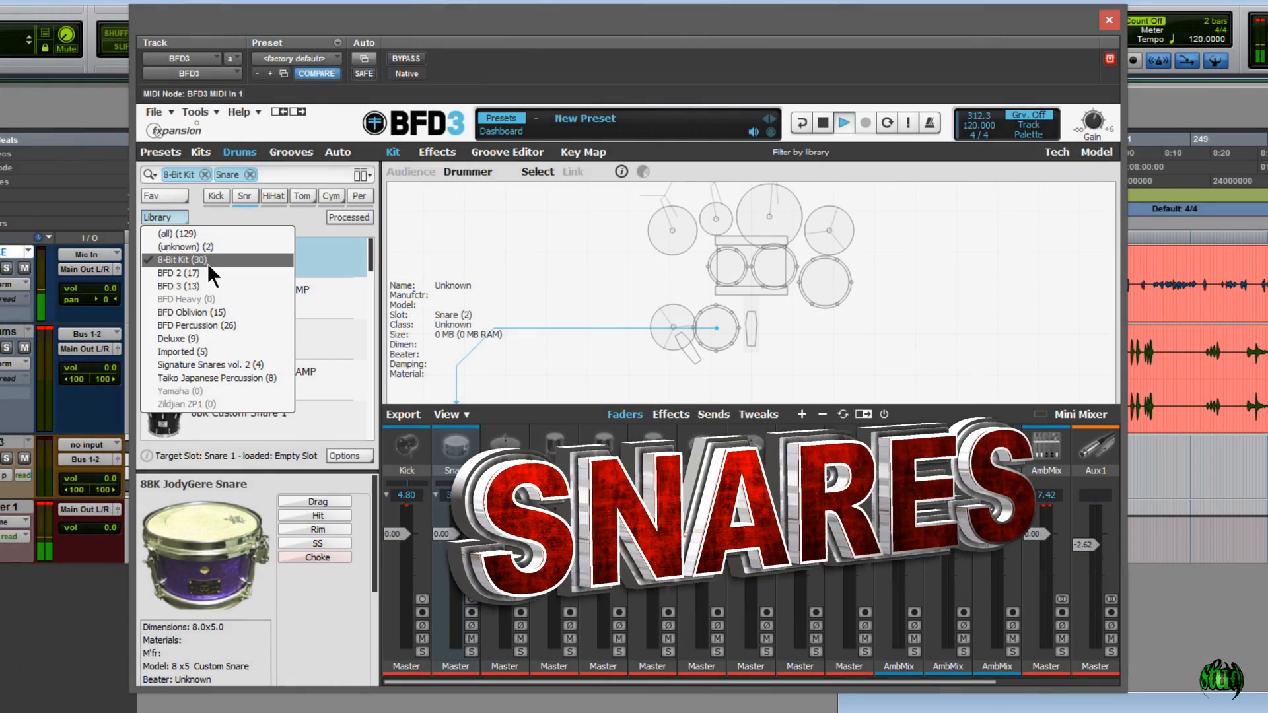
{"action": "left_click", "coordinate": [261, 215]}
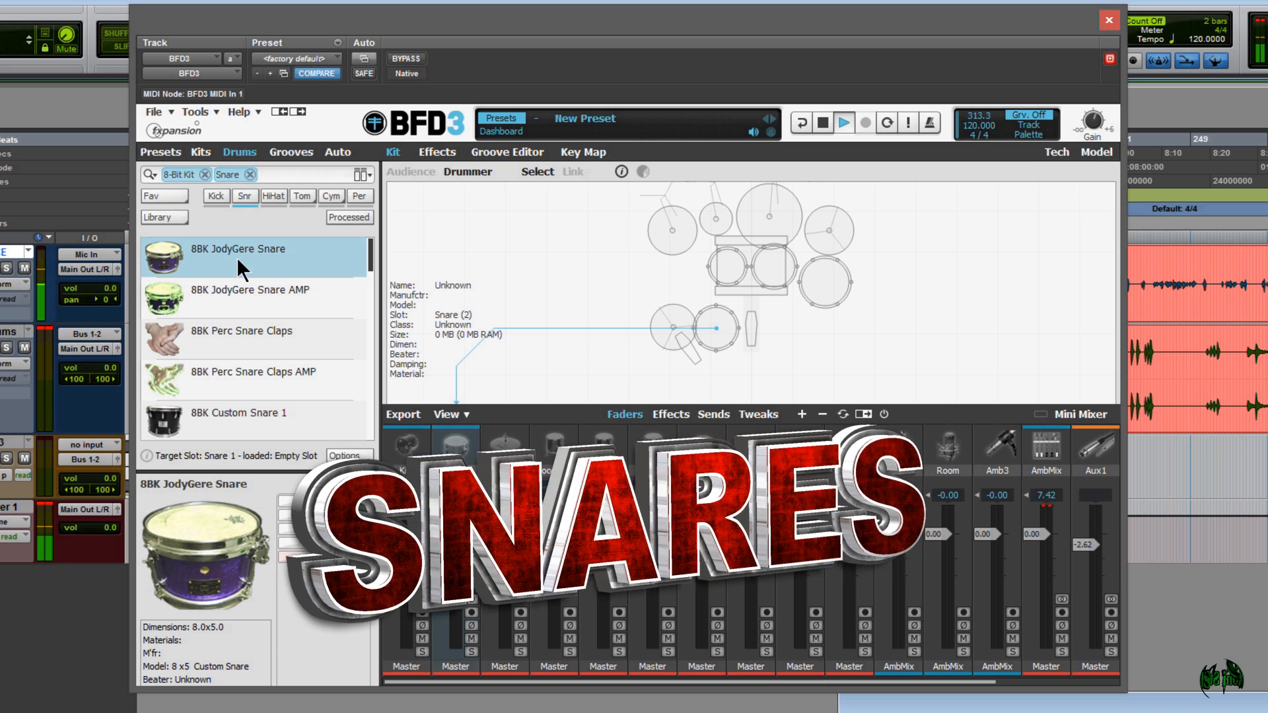
{"action": "mouse_move", "coordinate": [248, 259]}
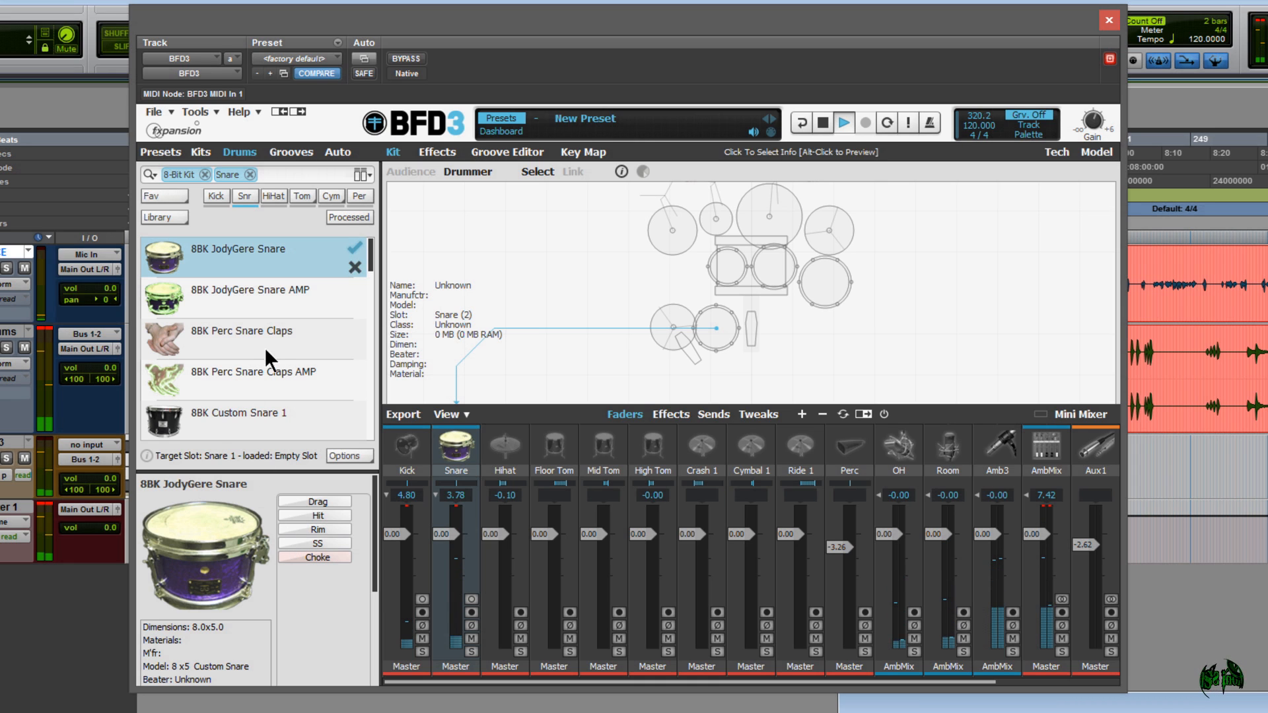
{"action": "left_click", "coordinate": [275, 286]}
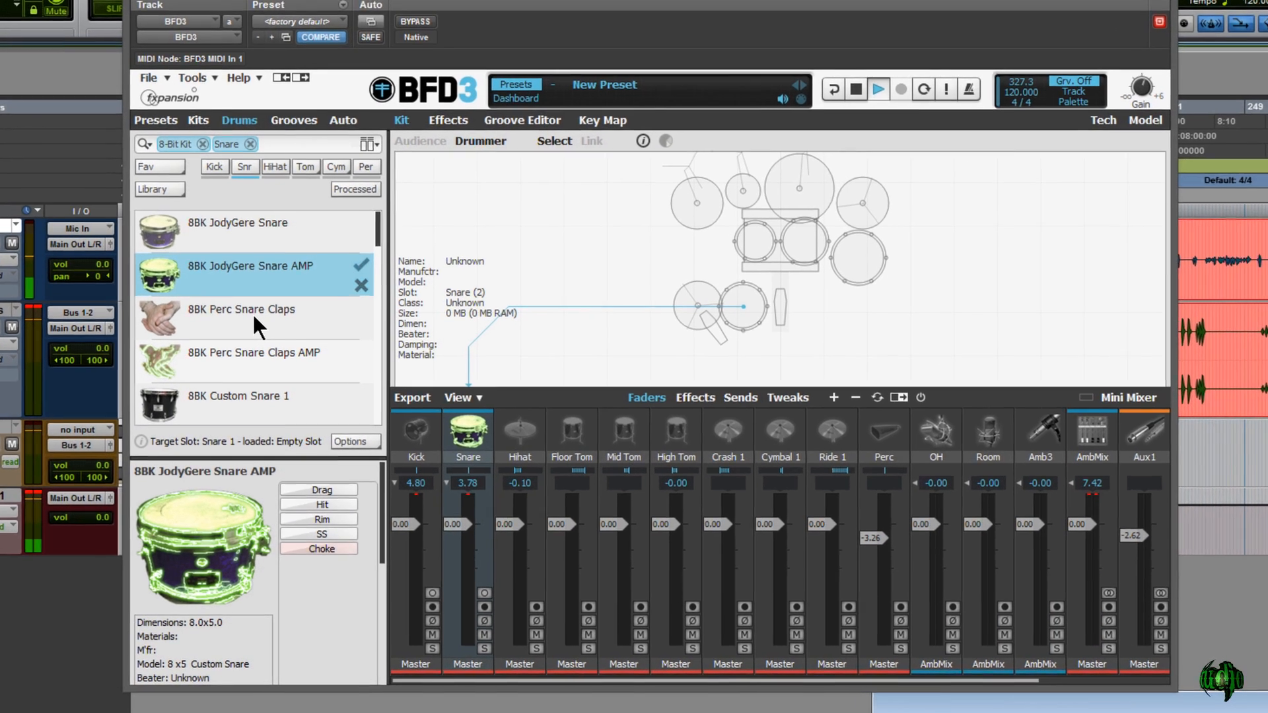
- Preview 8BK Perc Snare Claps and its AMP version, auditioning the Hit articulation of each
{"action": "double_click", "coordinate": [251, 334]}
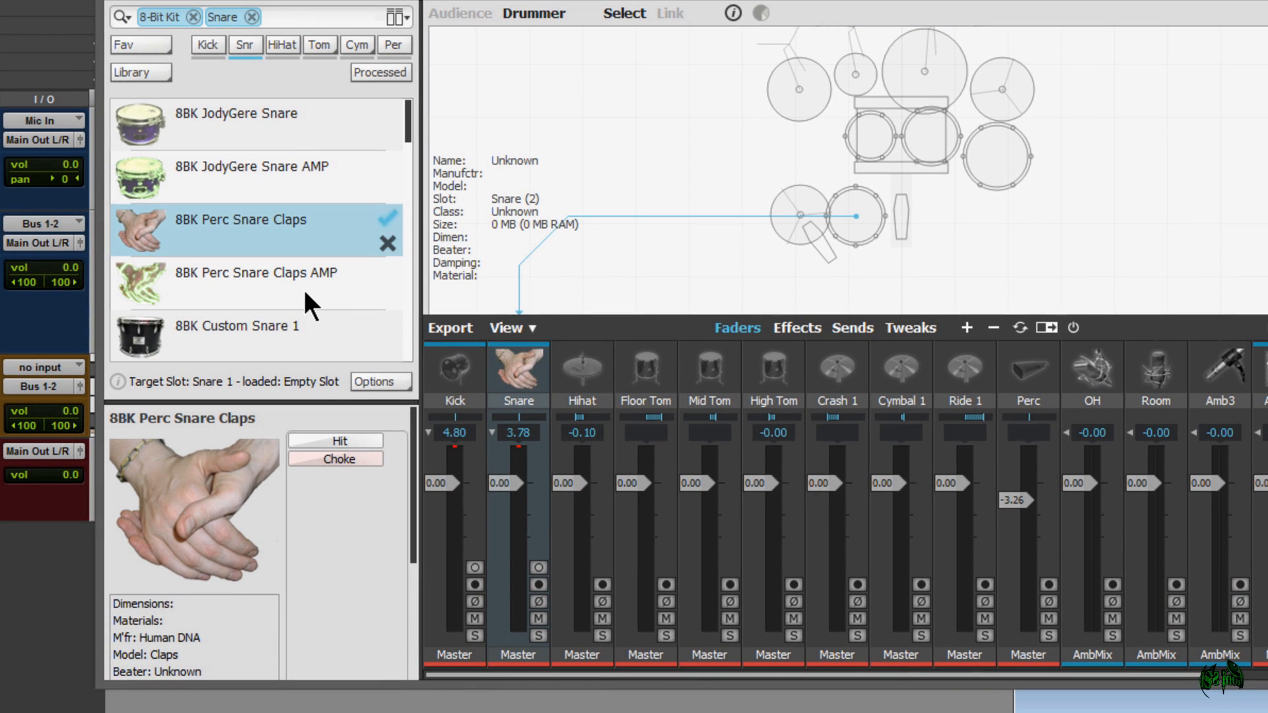
{"action": "left_click", "coordinate": [354, 438]}
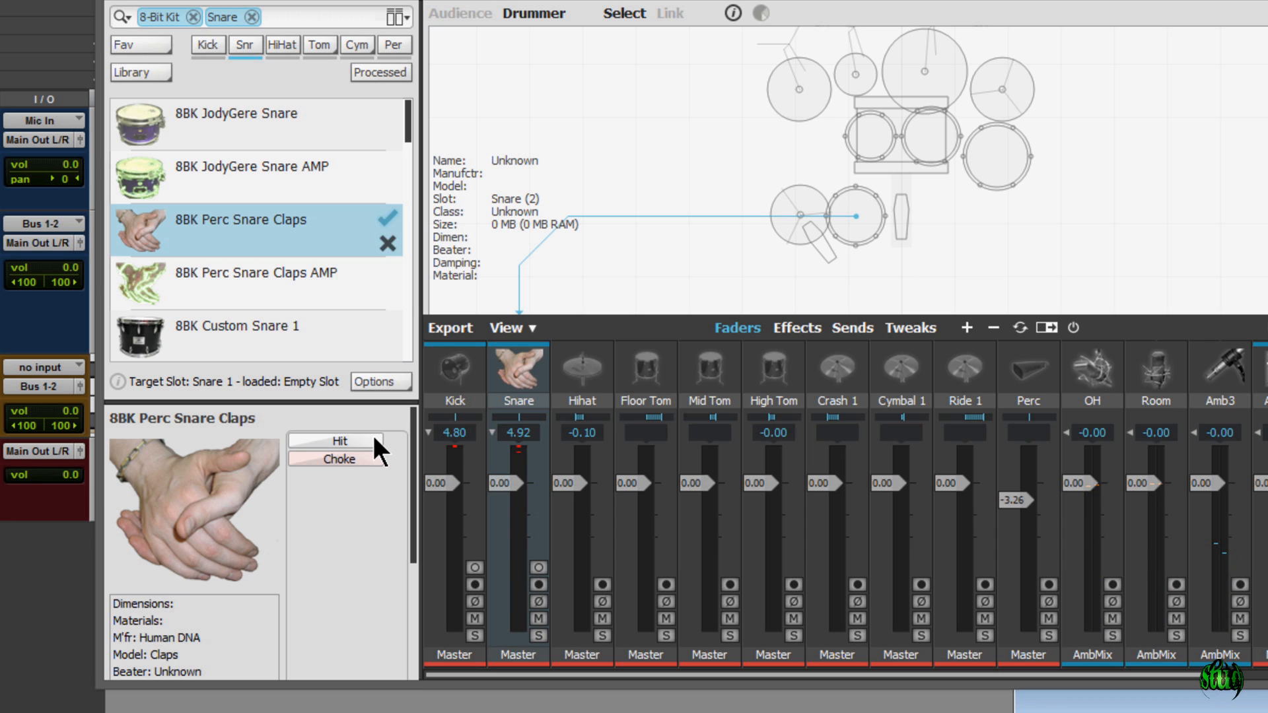
{"action": "left_click", "coordinate": [278, 285]}
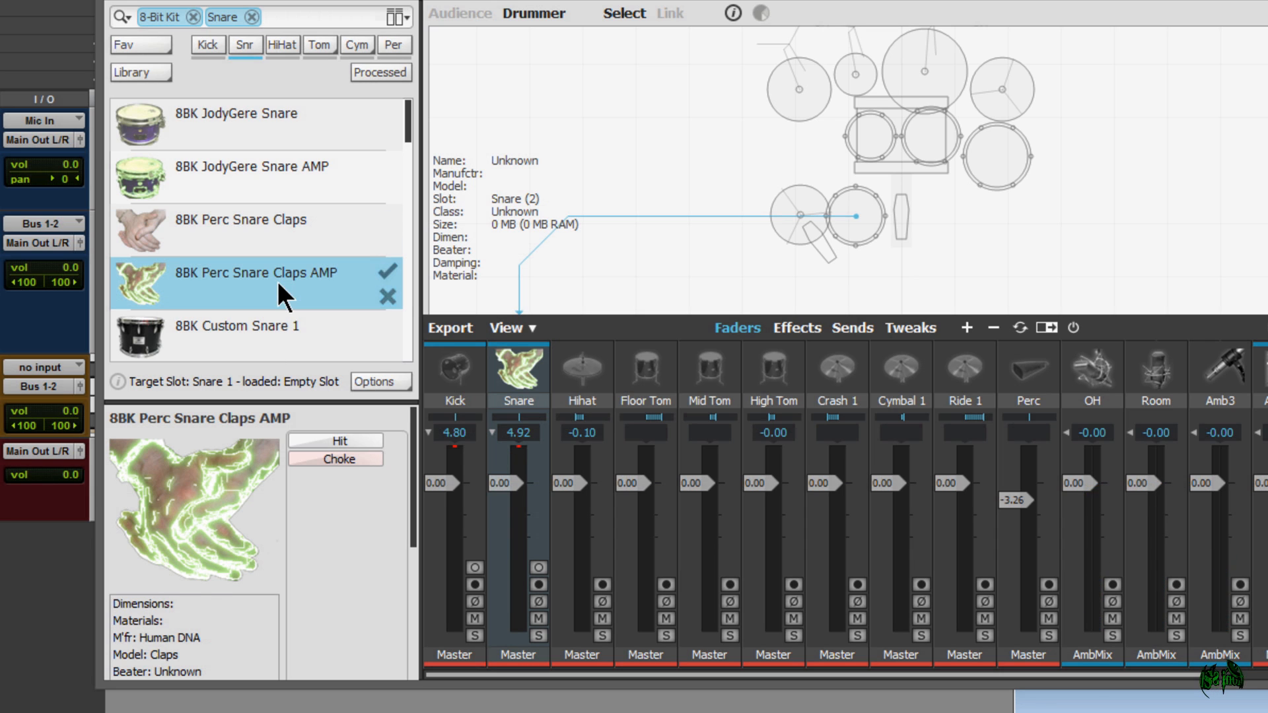
{"action": "left_click", "coordinate": [341, 439]}
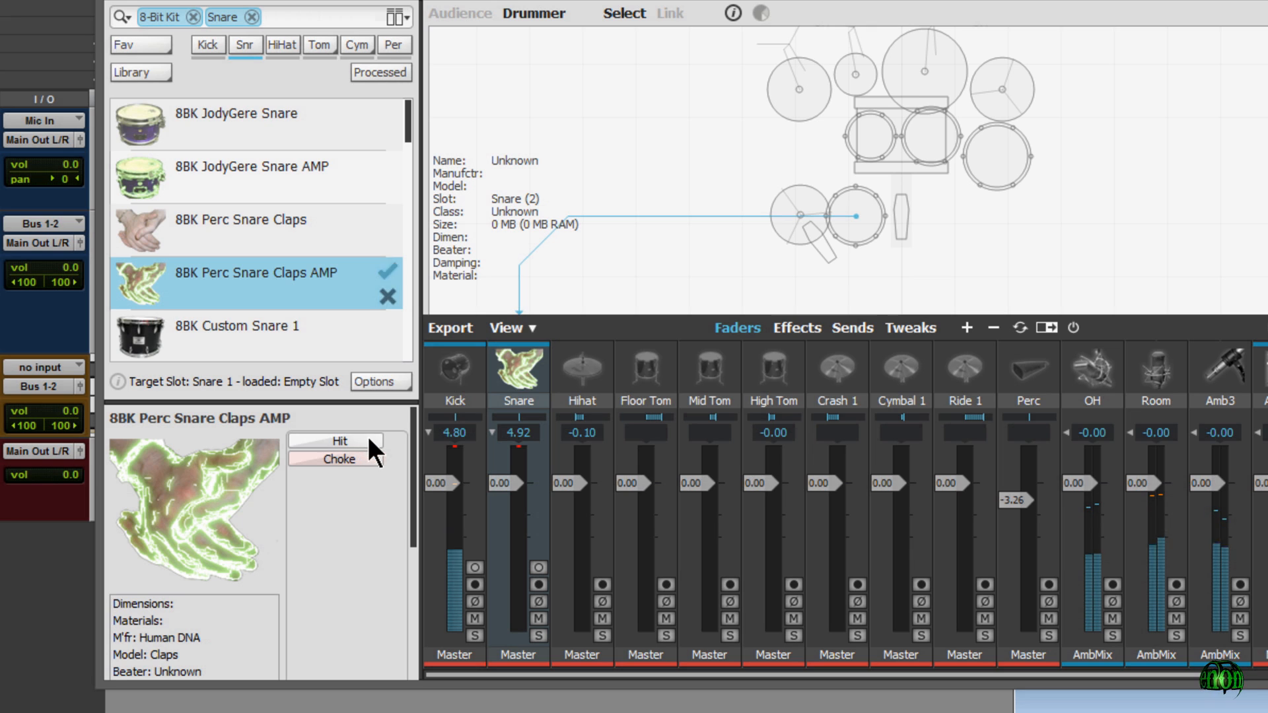
{"action": "left_click", "coordinate": [371, 433]}
- Preview 8BK Custom Snare 1 and read its full details and notes
{"action": "scroll", "coordinate": [295, 230], "scroll_direction": "down", "scroll_amount": 4}
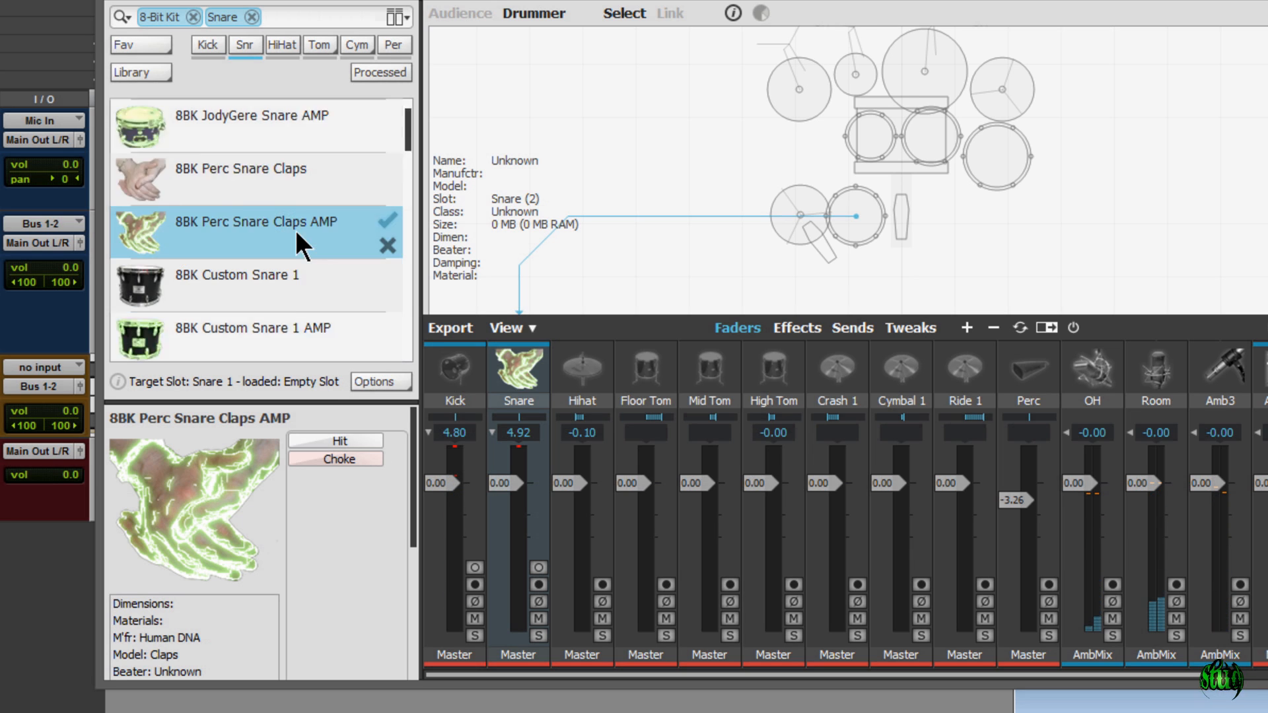
{"action": "scroll", "coordinate": [271, 211], "scroll_direction": "up", "scroll_amount": 1}
{"action": "left_click", "coordinate": [268, 197]}
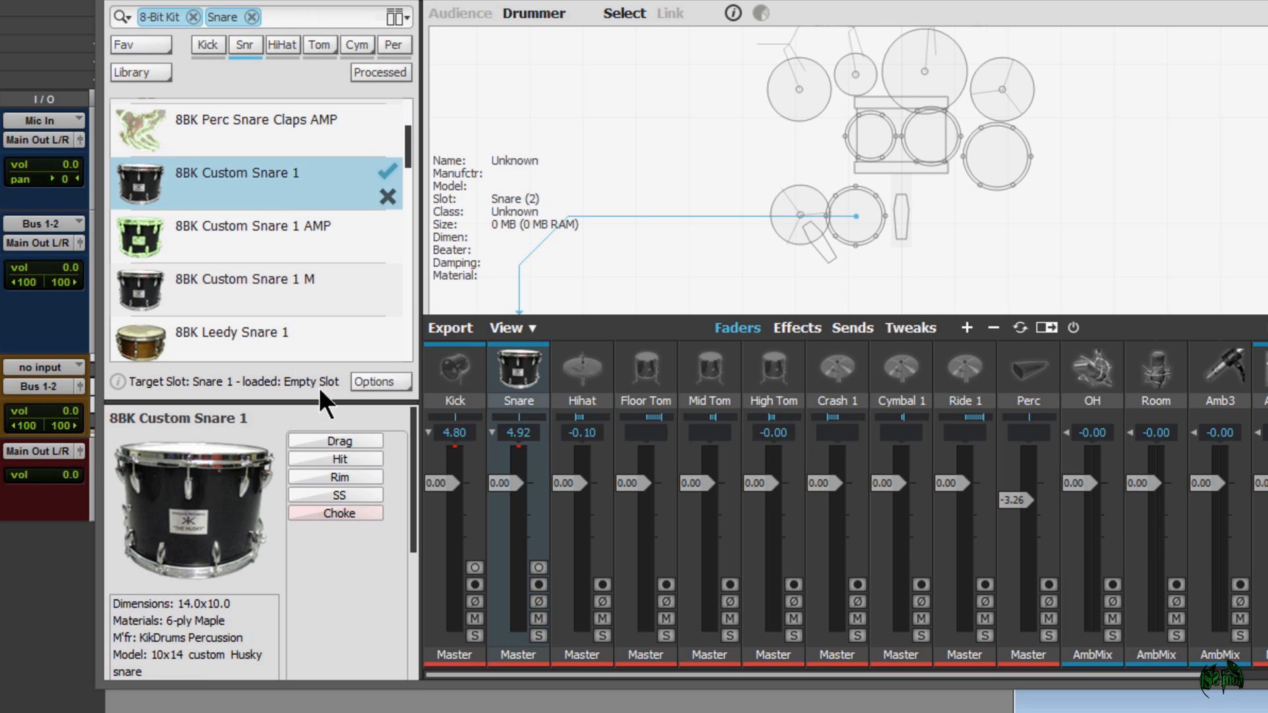
{"action": "left_click_drag", "start_coordinate": [415, 443], "coordinate": [403, 603]}
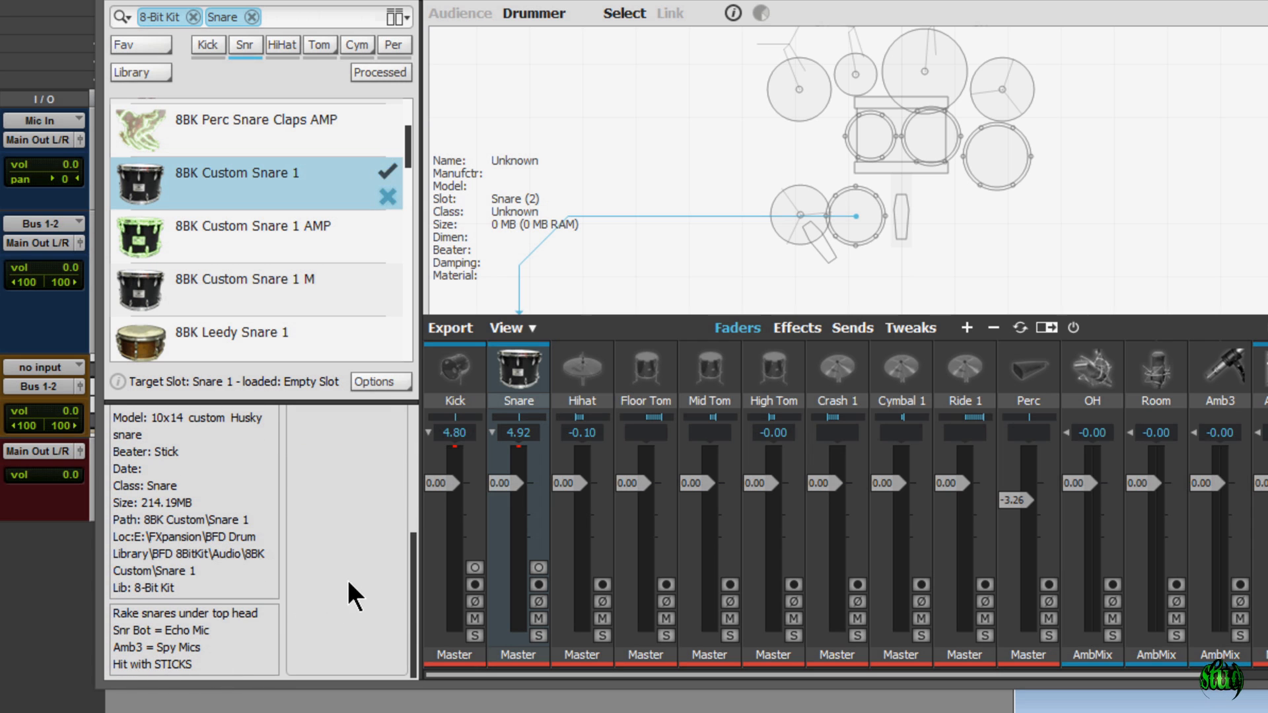
{"action": "left_click_drag", "start_coordinate": [413, 588], "coordinate": [407, 465]}
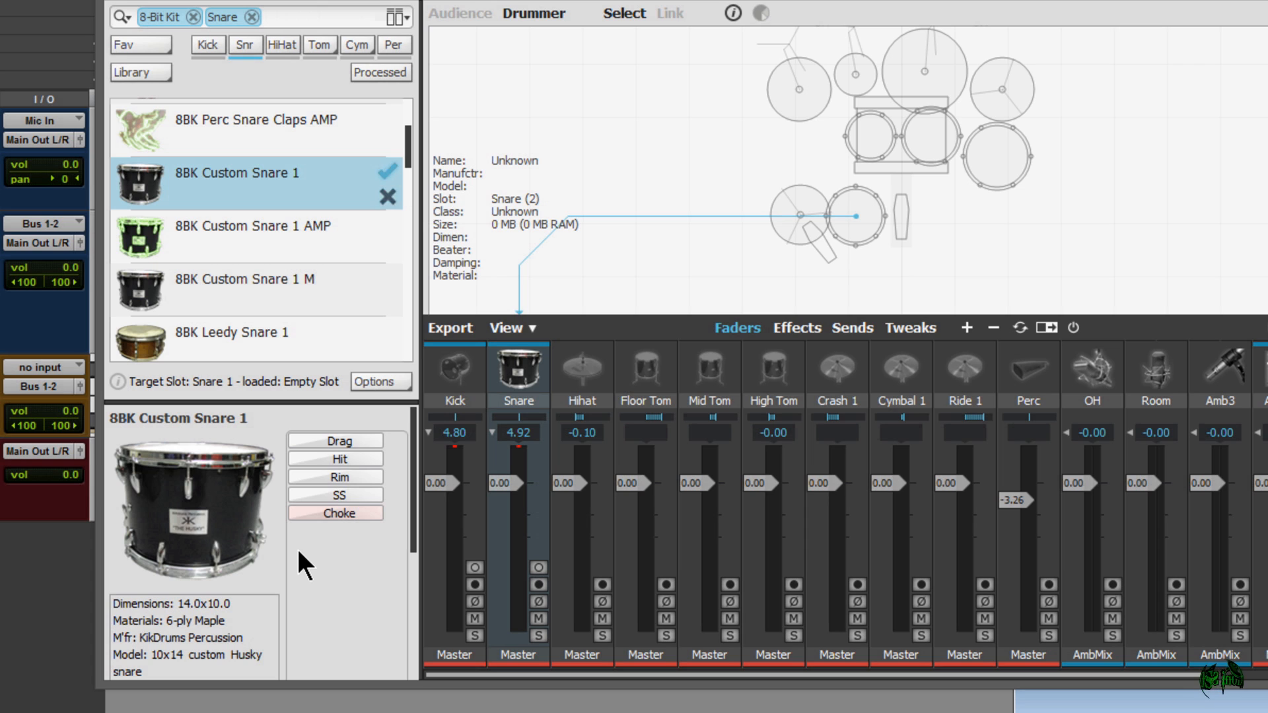
- Audition the Drag, Hit, Rim and SS articulations of 8BK Custom Snare 1, each twice
{"action": "left_click", "coordinate": [349, 439]}
{"action": "left_click", "coordinate": [370, 438]}
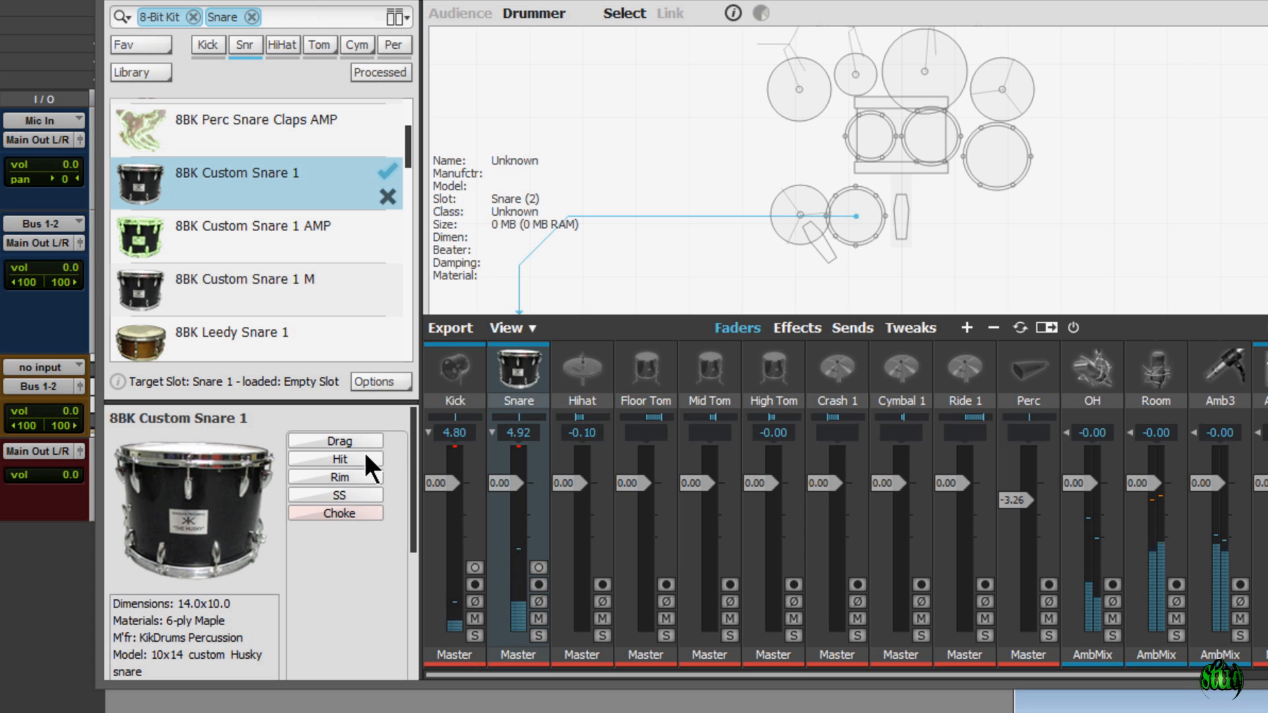
{"action": "left_click", "coordinate": [367, 457]}
{"action": "left_click", "coordinate": [360, 461]}
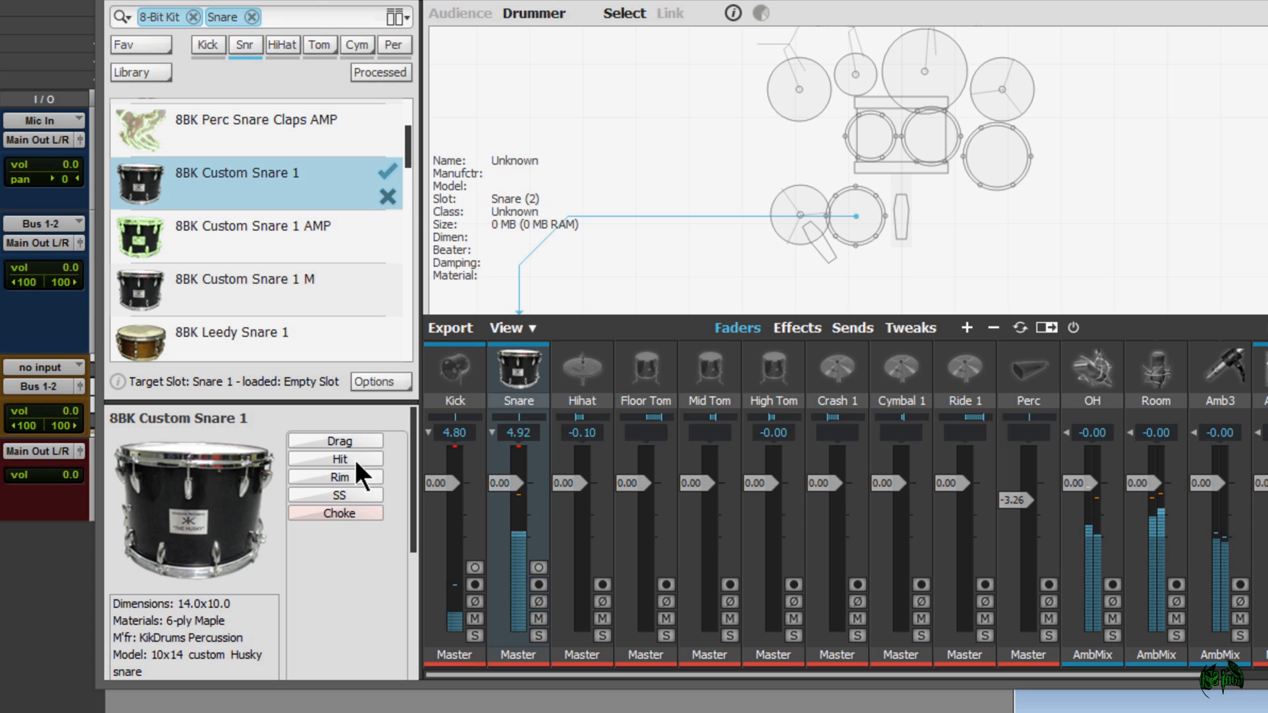
{"action": "left_click", "coordinate": [362, 480]}
{"action": "left_click", "coordinate": [367, 485]}
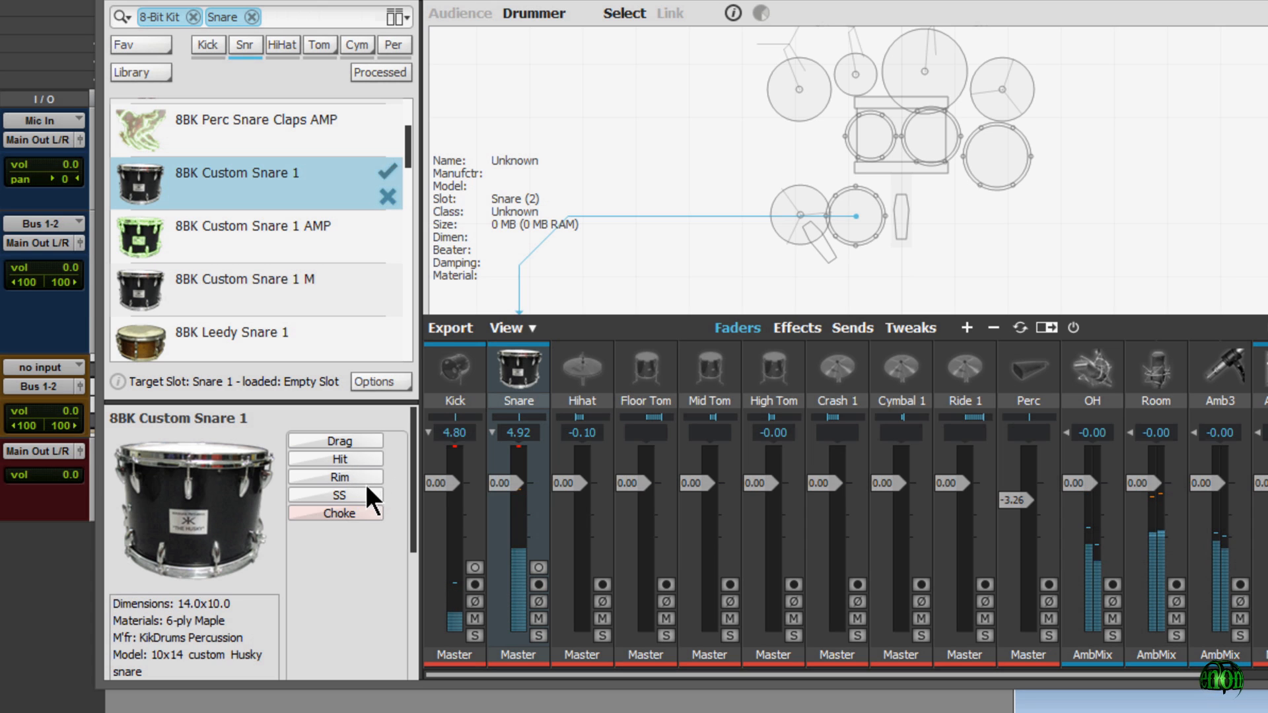
{"action": "left_click", "coordinate": [368, 494]}
{"action": "left_click", "coordinate": [367, 495]}
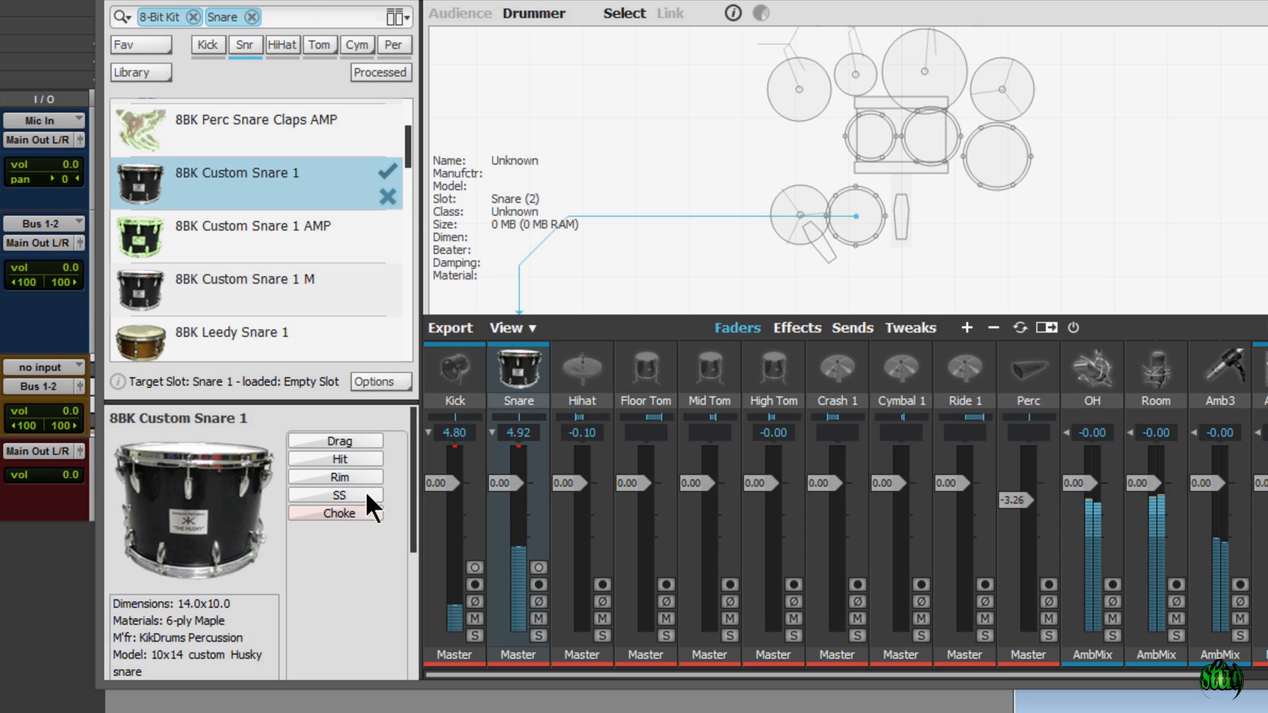
- Preview 8BK Custom Snare 1 AMP and audition its Drag, Hit and SS articulations
{"action": "left_click", "coordinate": [317, 238]}
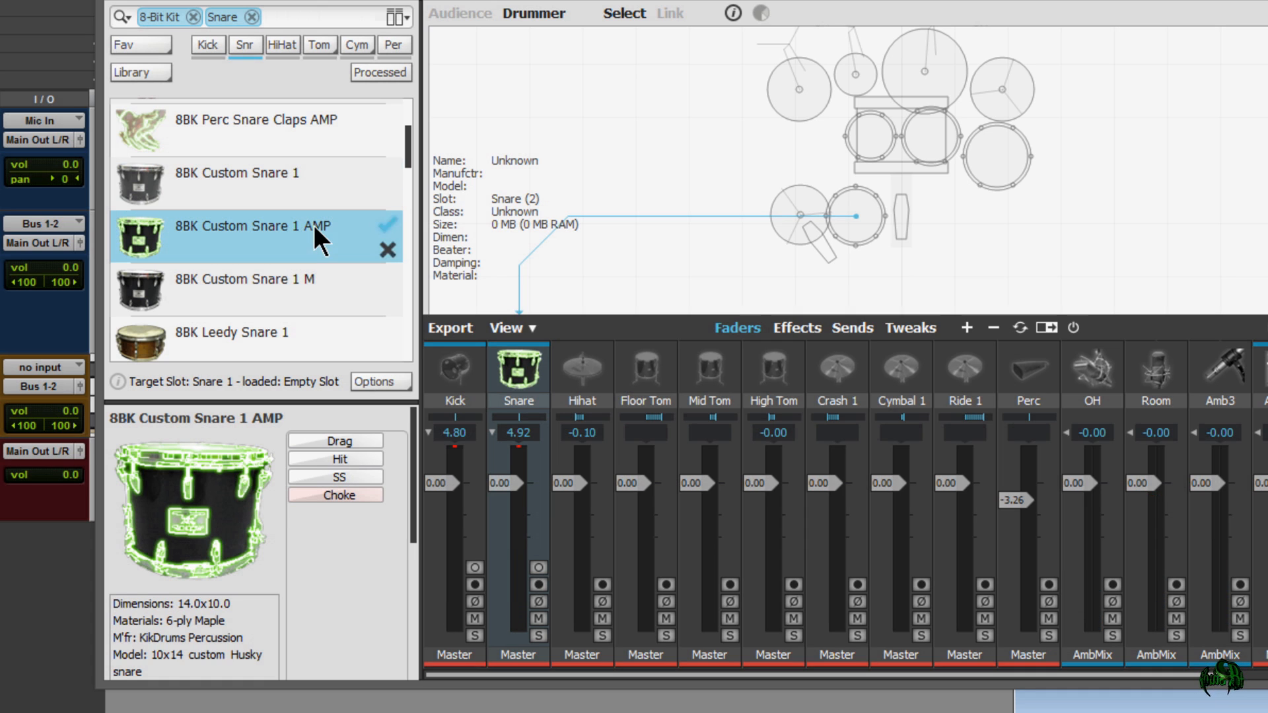
{"action": "left_click", "coordinate": [354, 437]}
{"action": "left_click", "coordinate": [374, 437]}
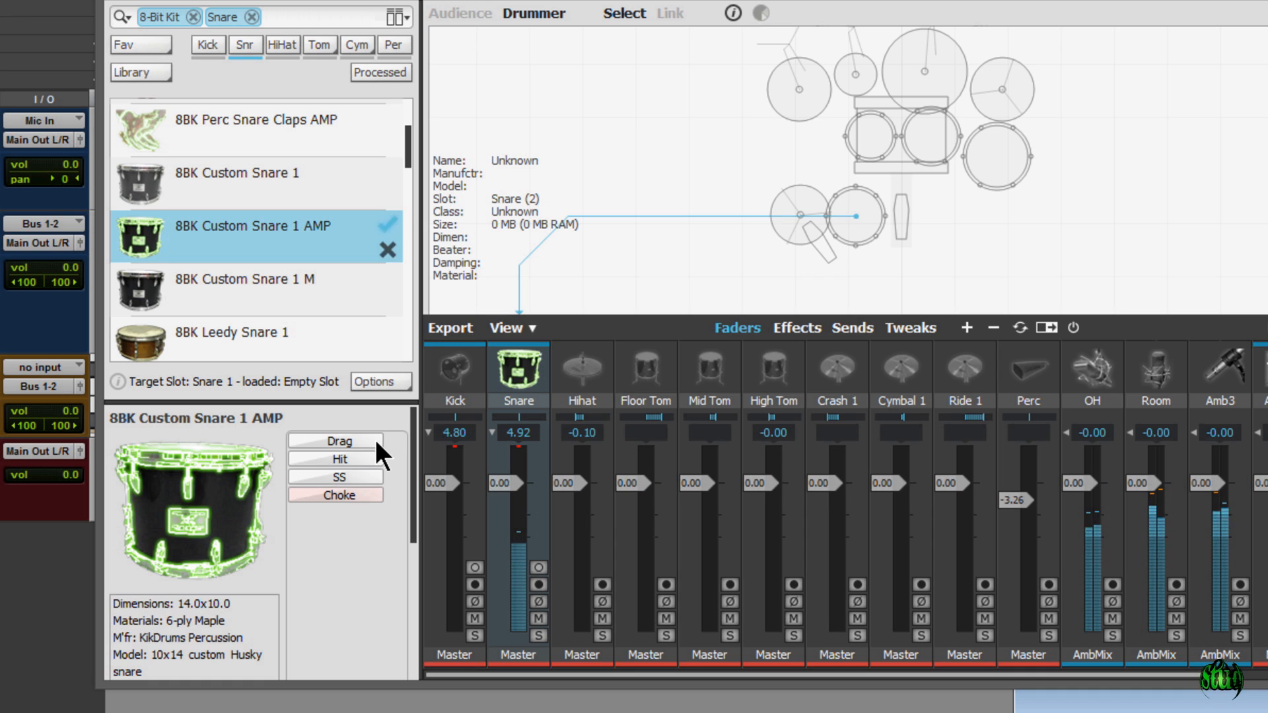
{"action": "left_click", "coordinate": [363, 454]}
{"action": "left_click", "coordinate": [367, 461]}
{"action": "left_click", "coordinate": [360, 471]}
{"action": "left_click", "coordinate": [368, 469]}
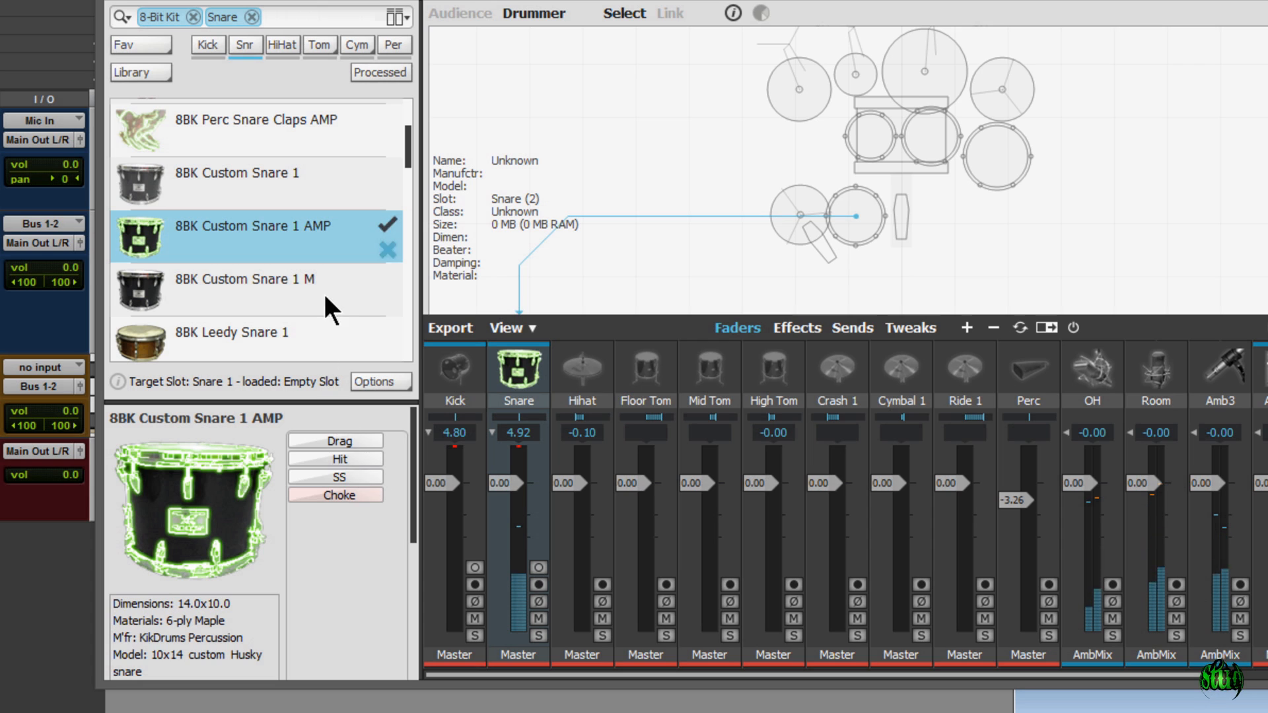
- Preview 8BK Custom Snare 1 M and read its full details and notes
{"action": "left_click", "coordinate": [297, 284]}
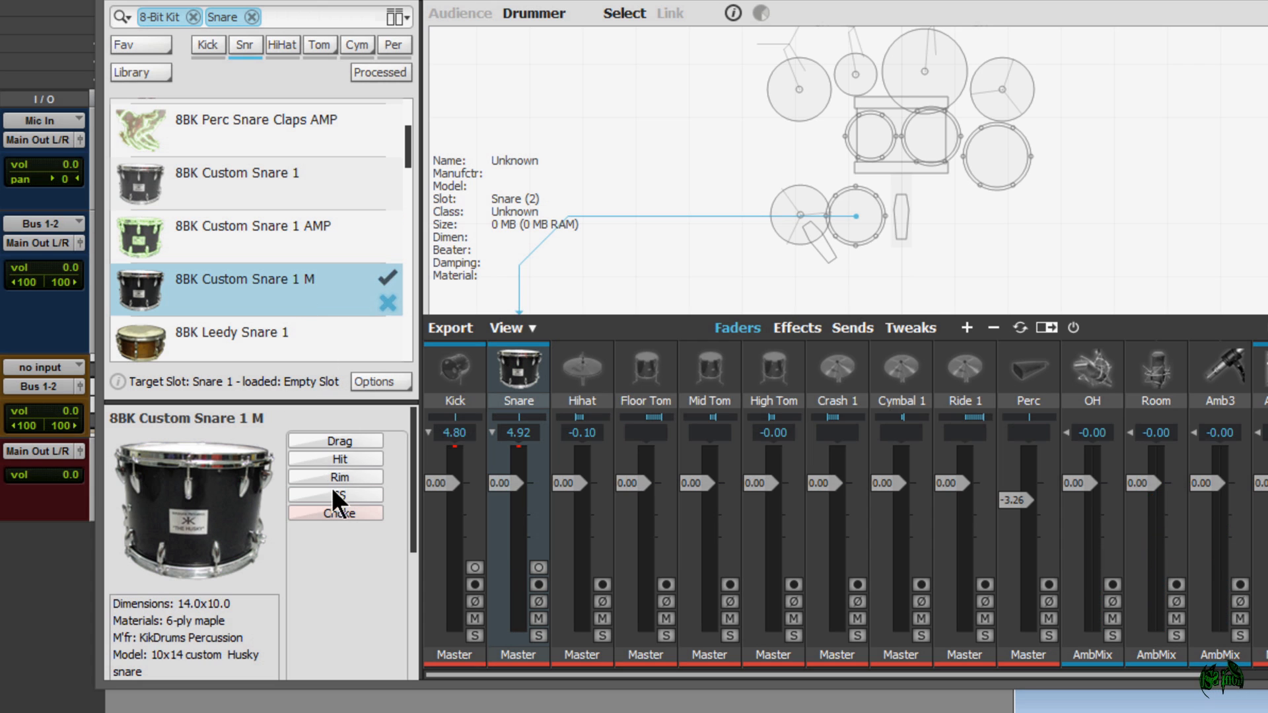
{"action": "left_click_drag", "start_coordinate": [410, 453], "coordinate": [410, 601]}
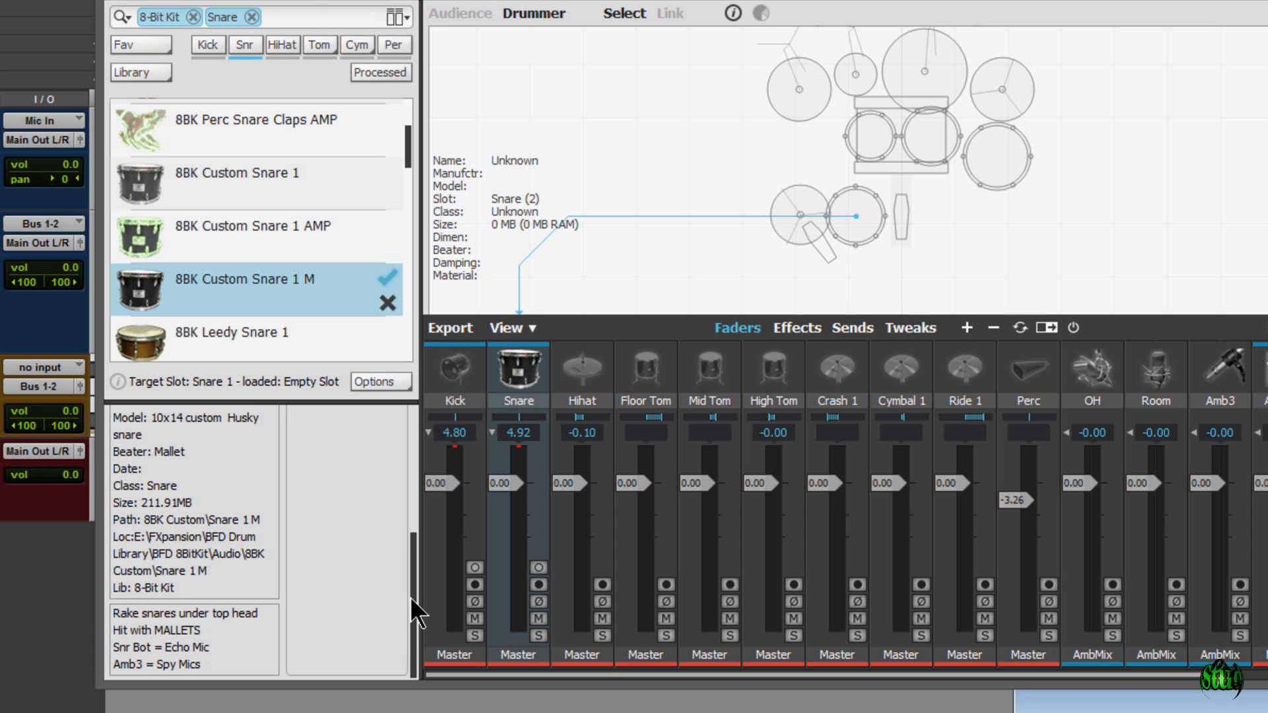
{"action": "left_click_drag", "start_coordinate": [410, 597], "coordinate": [399, 430]}
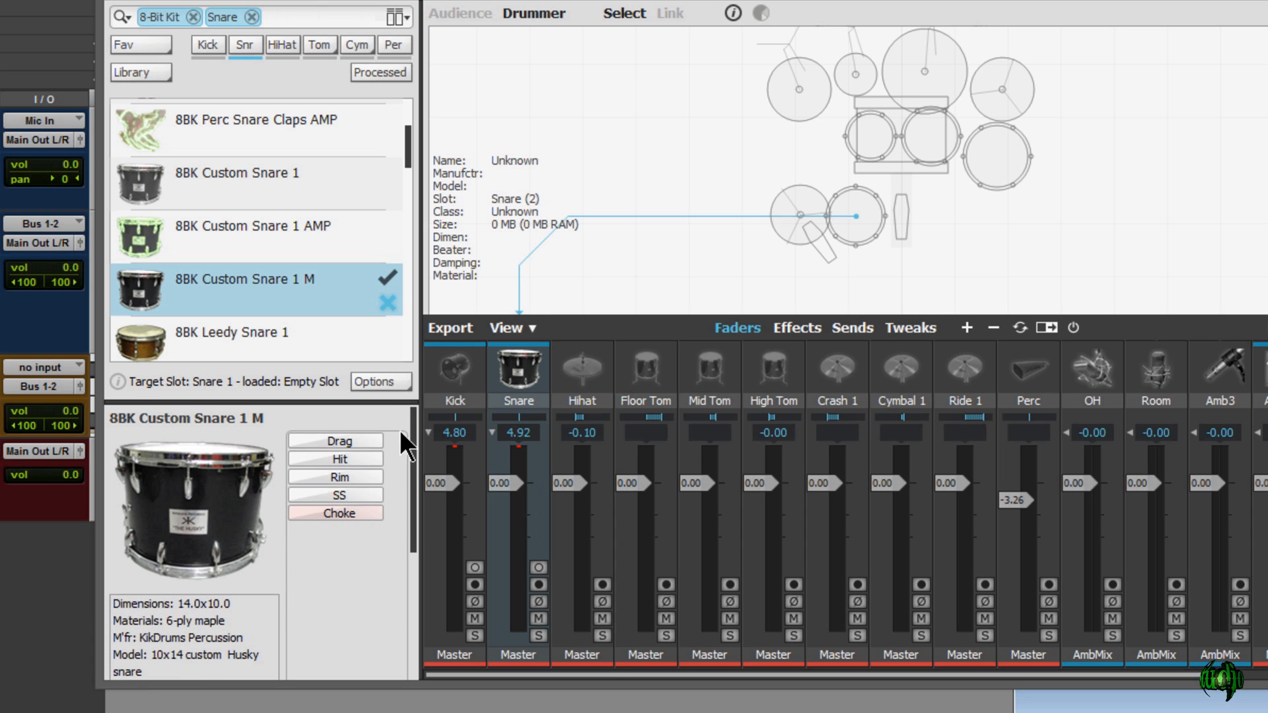
- Audition the Hit and Rim articulations of 8BK Custom Snare 1 M, each twice
{"action": "left_click", "coordinate": [348, 458]}
{"action": "left_click", "coordinate": [369, 461]}
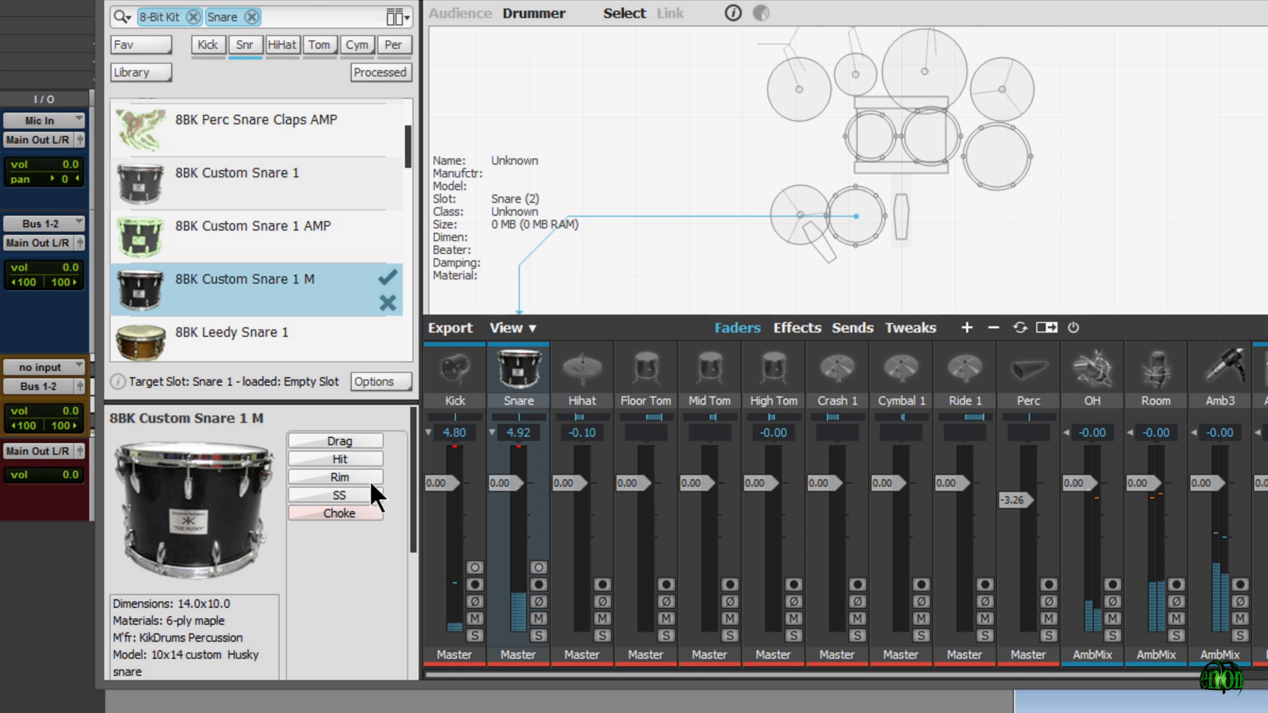
{"action": "left_click", "coordinate": [346, 473]}
{"action": "left_click", "coordinate": [371, 473]}
- Preview 8BK Leedy Snare 1 and audition its Drag and Hit articulations, each twice
{"action": "left_click", "coordinate": [252, 333]}
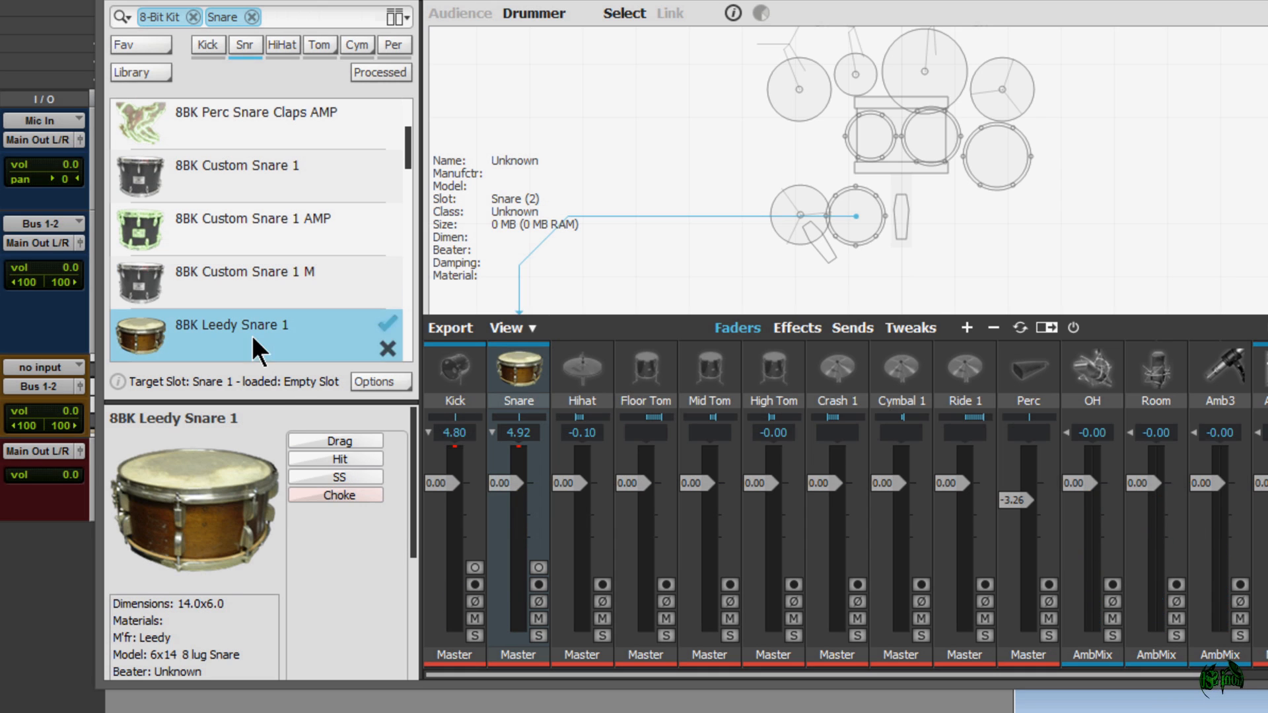
{"action": "left_click", "coordinate": [348, 442]}
{"action": "left_click", "coordinate": [370, 441]}
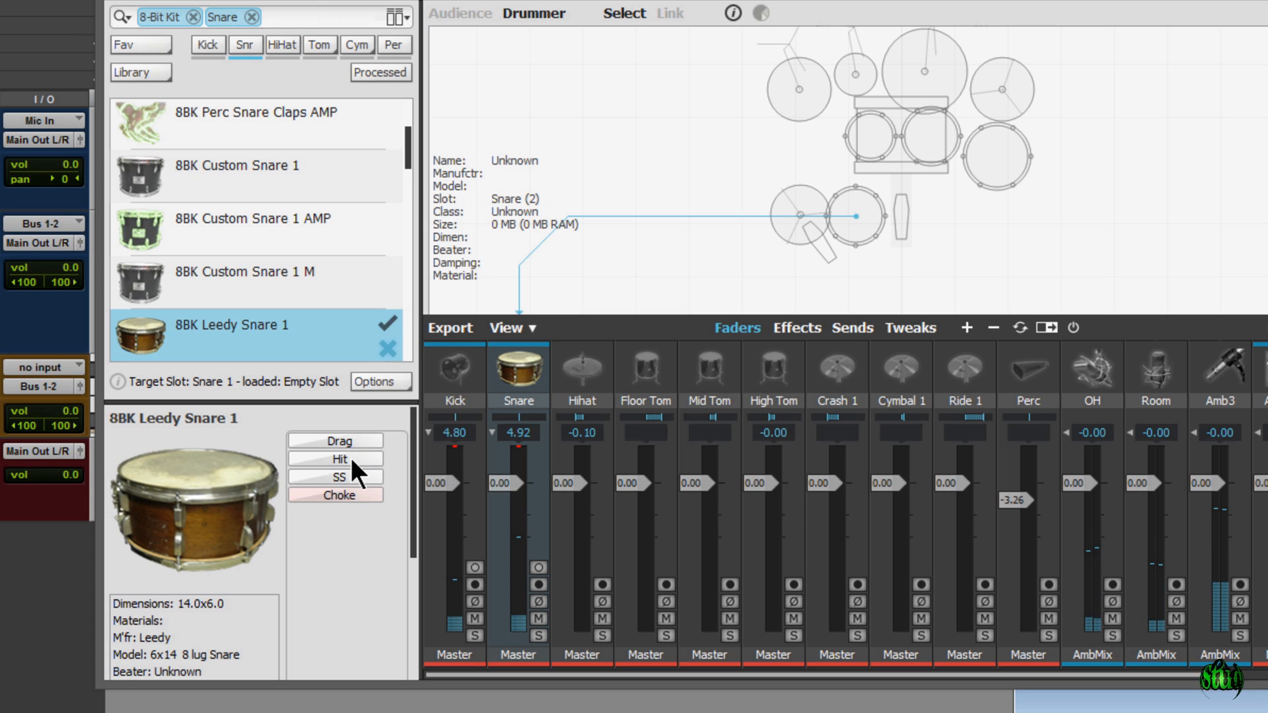
{"action": "left_click", "coordinate": [360, 460]}
{"action": "left_click", "coordinate": [376, 459]}
- Preview 8BK Leedy Snare 2 and audition its Drag, Hit and Rim articulations
{"action": "scroll", "coordinate": [354, 227], "scroll_direction": "down", "scroll_amount": 1}
{"action": "scroll", "coordinate": [353, 226], "scroll_direction": "down", "scroll_amount": 2}
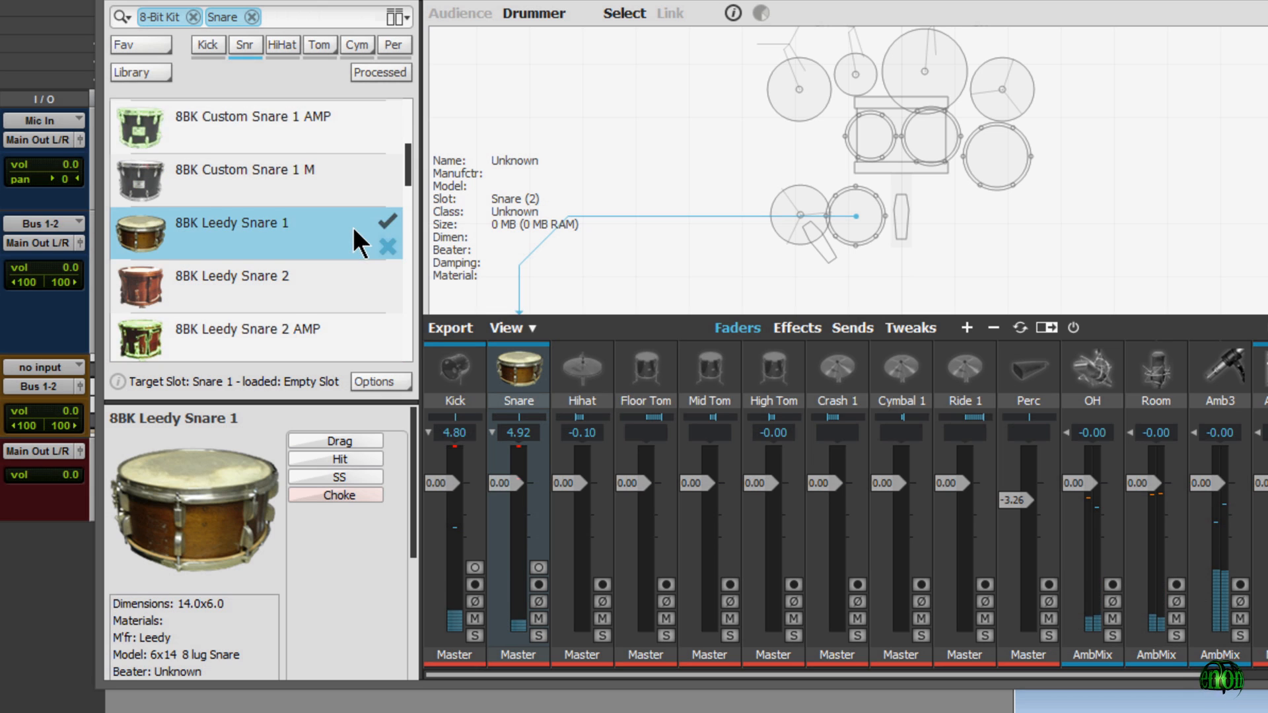
{"action": "left_click", "coordinate": [313, 225]}
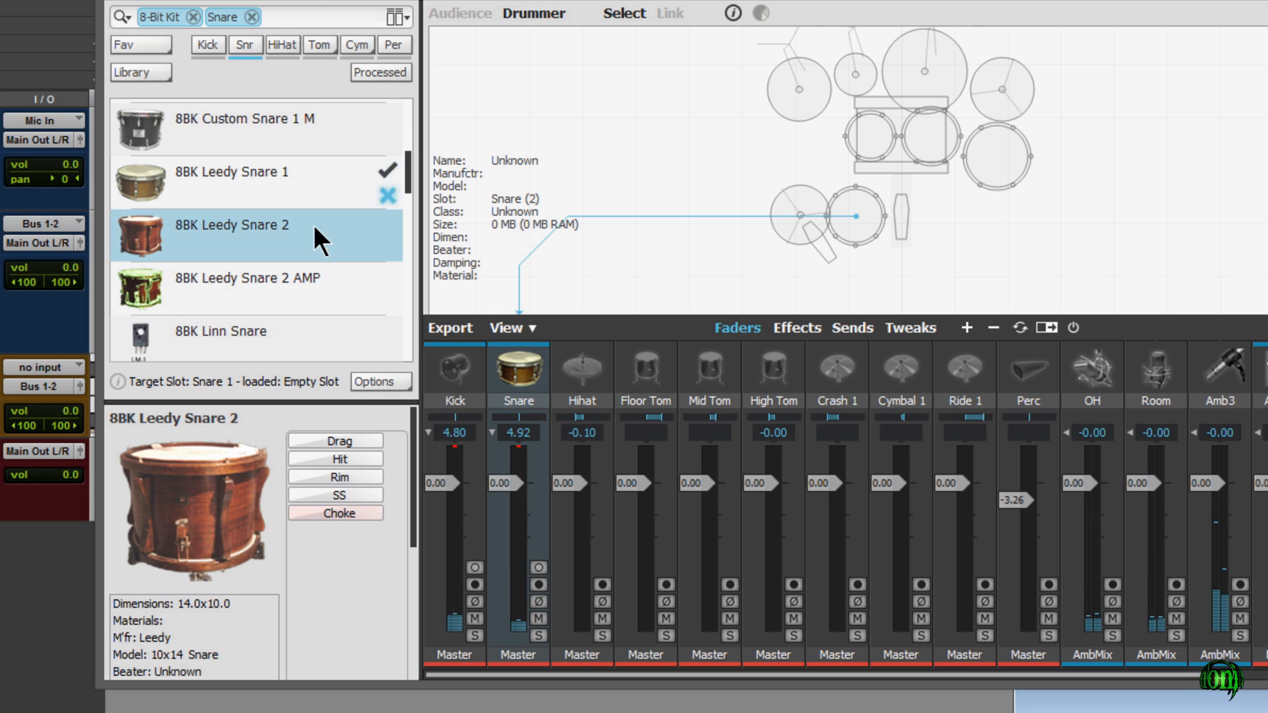
{"action": "left_click", "coordinate": [369, 437]}
{"action": "left_click", "coordinate": [371, 437]}
{"action": "left_click", "coordinate": [348, 455]}
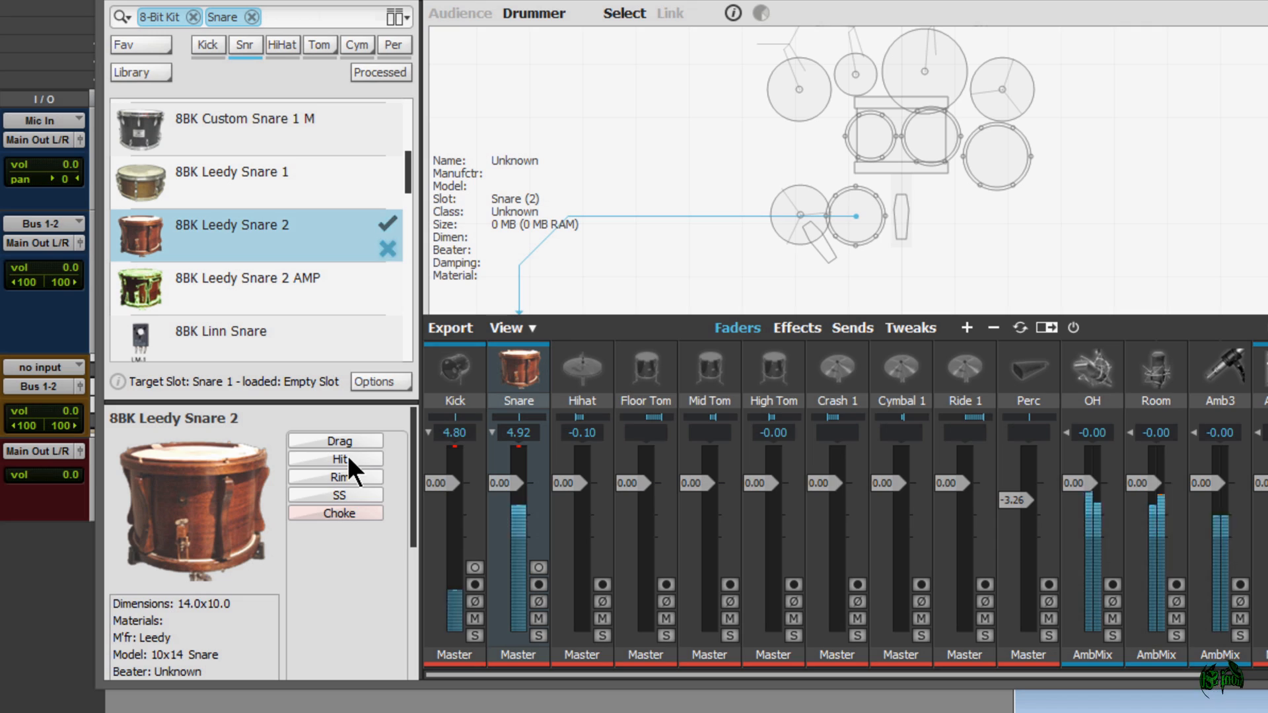
{"action": "left_click", "coordinate": [374, 457]}
{"action": "left_click", "coordinate": [359, 477]}
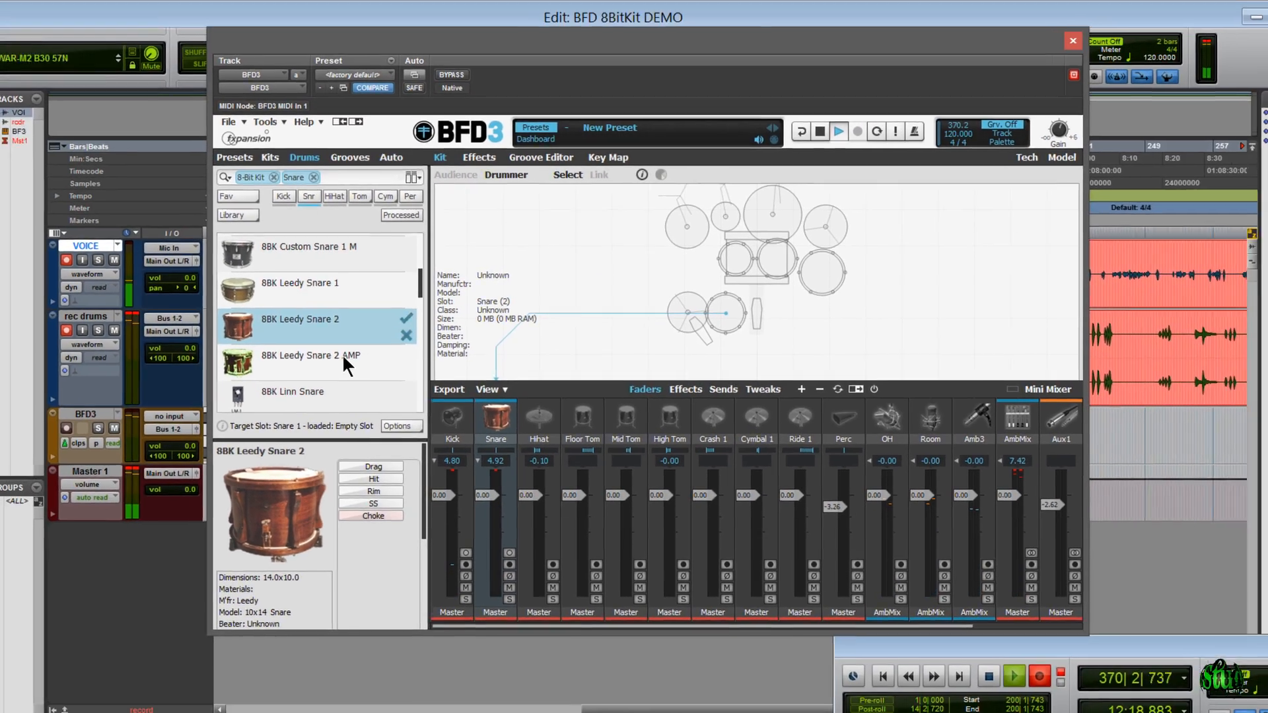
- Preview 8BK Leedy Snare 2 AMP and audition its Hit and Rim articulations, each twice
{"action": "left_click", "coordinate": [310, 321]}
{"action": "left_click", "coordinate": [390, 482]}
{"action": "left_click", "coordinate": [399, 481]}
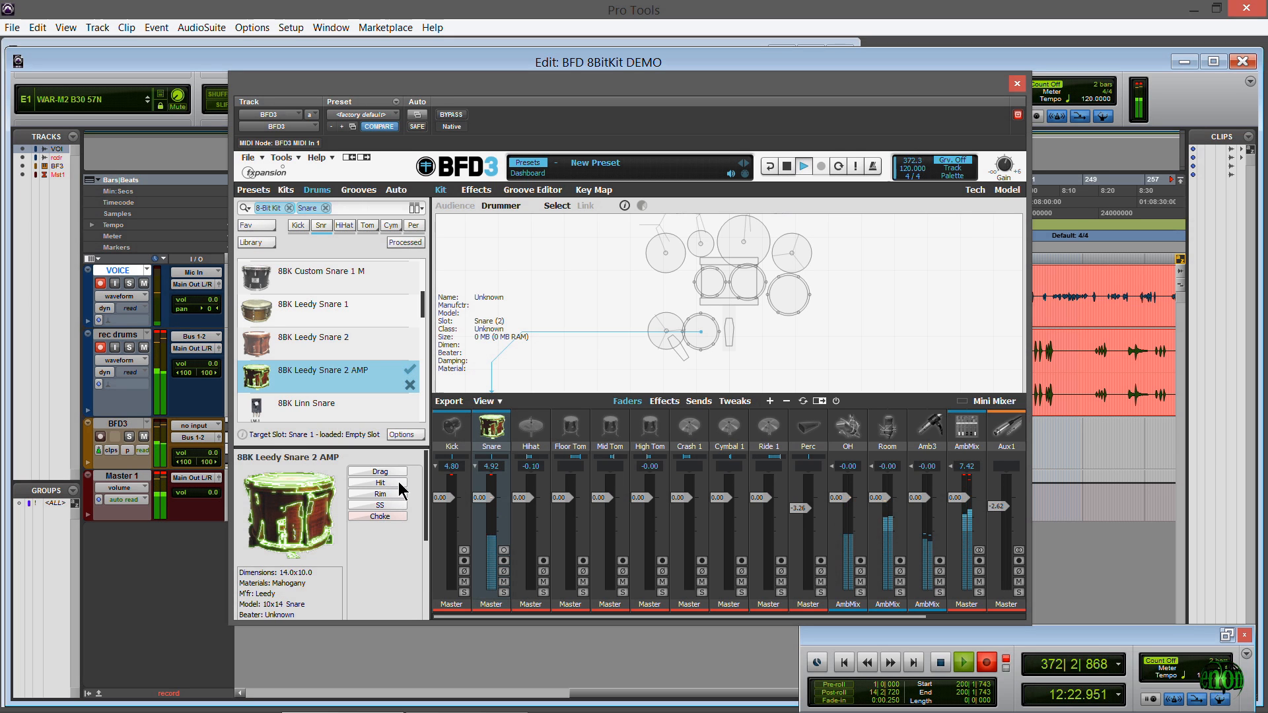
{"action": "left_click", "coordinate": [391, 494]}
{"action": "left_click", "coordinate": [399, 493]}
- Preview 8BK Linn Snare and audition its Hit articulation several times and its Rim articulation once
{"action": "left_click", "coordinate": [355, 416]}
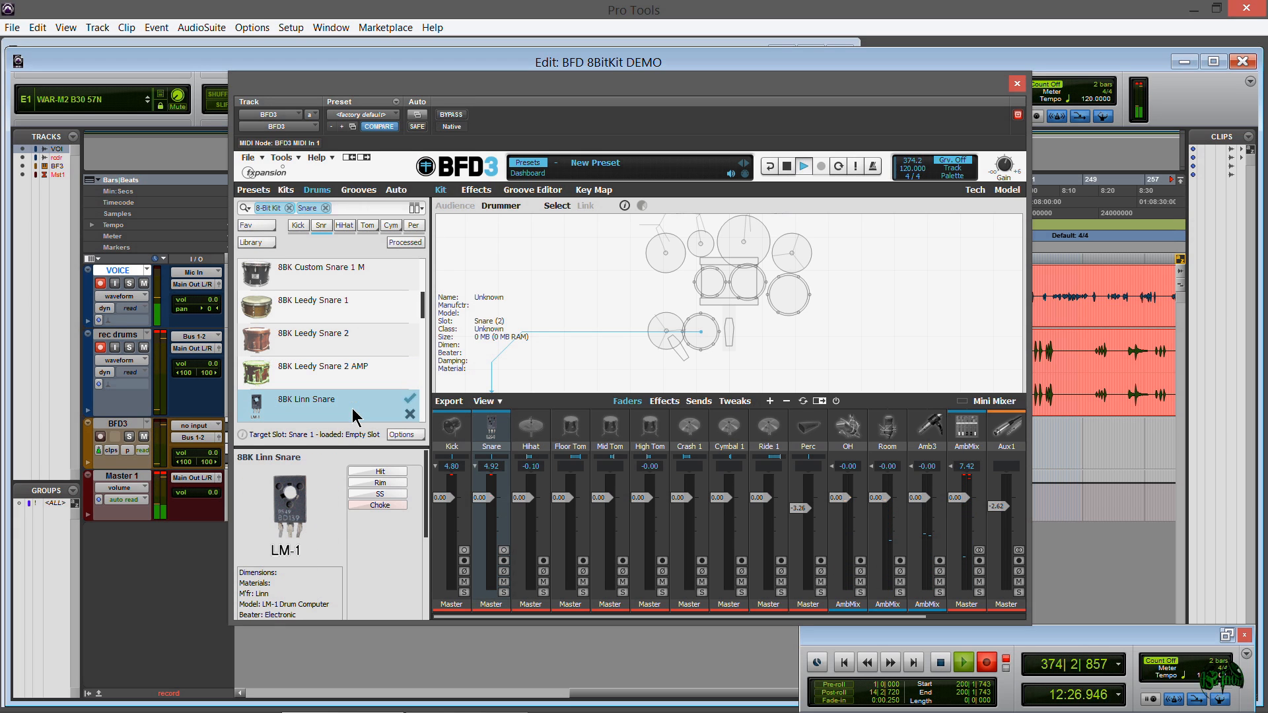
{"action": "left_click", "coordinate": [384, 473]}
{"action": "left_click", "coordinate": [384, 473]}
{"action": "left_click", "coordinate": [404, 475]}
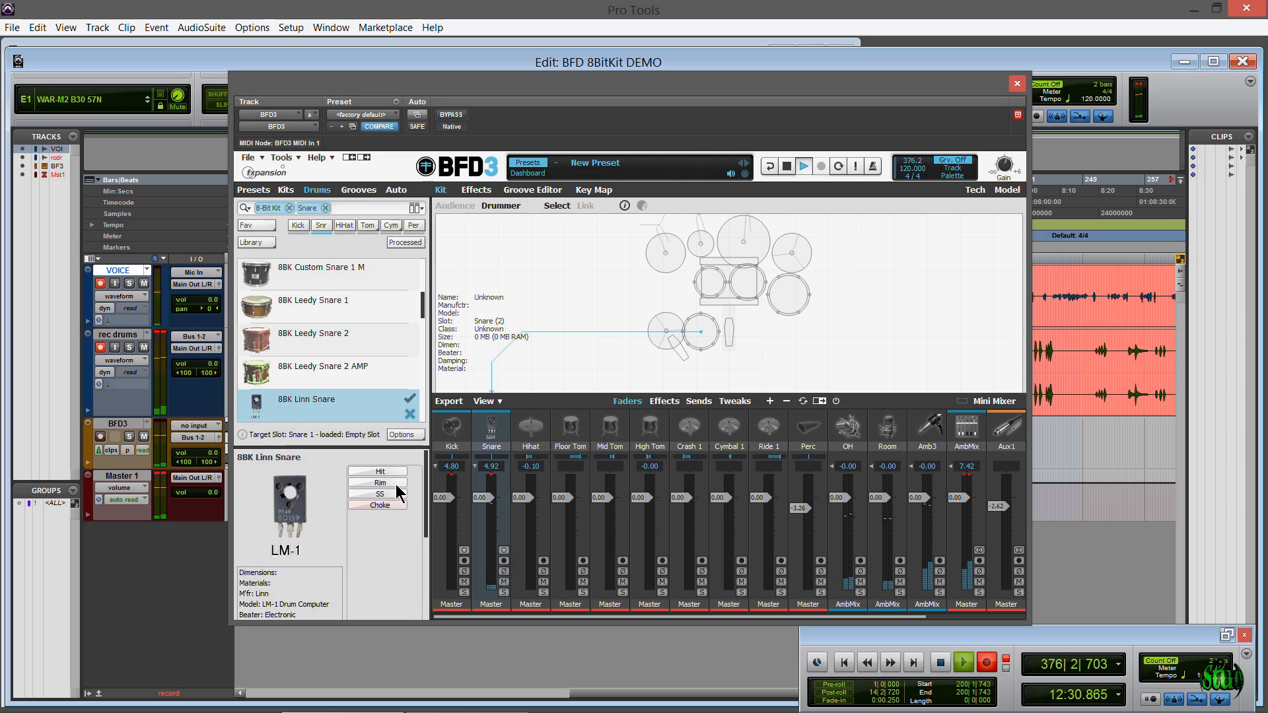
{"action": "left_click", "coordinate": [387, 484]}
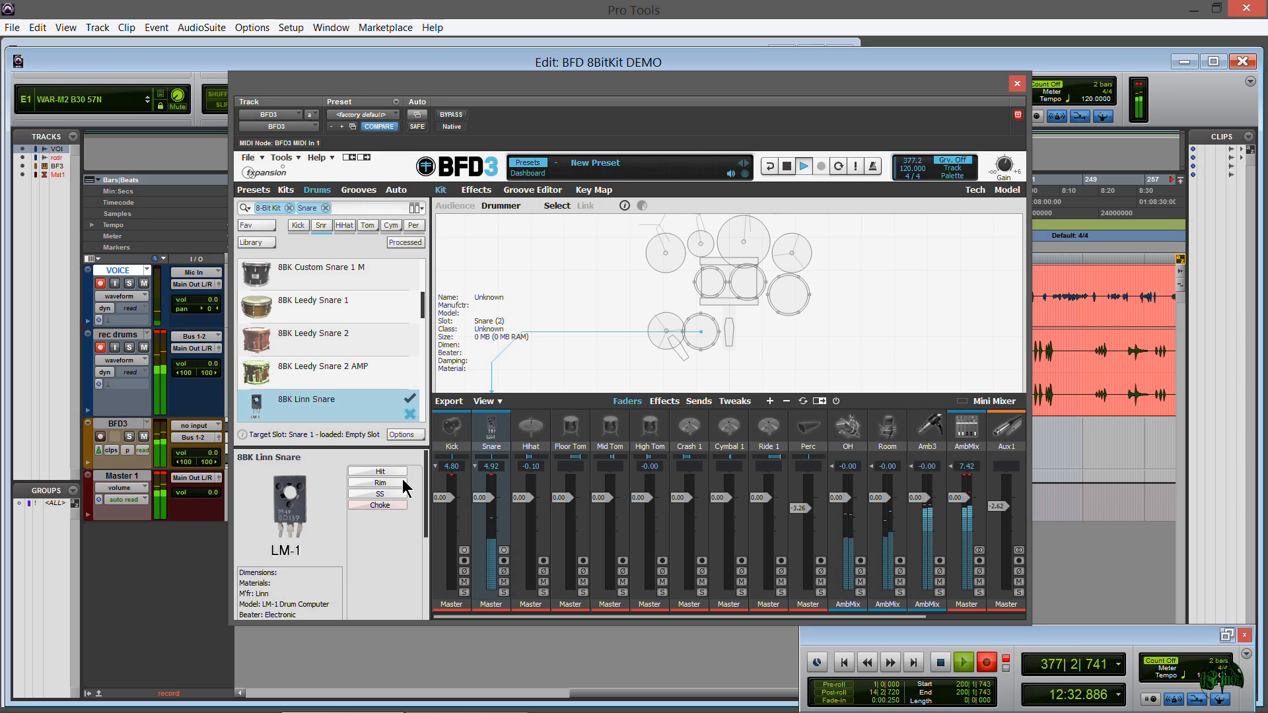
- Preview 8BK Lionhead Snare, 8BK Custom Snare 2 and 8BK Ludwig Snare one after another
{"action": "scroll", "coordinate": [337, 330], "scroll_direction": "down", "scroll_amount": 4}
{"action": "left_click", "coordinate": [342, 313]}
{"action": "double_click", "coordinate": [342, 313]}
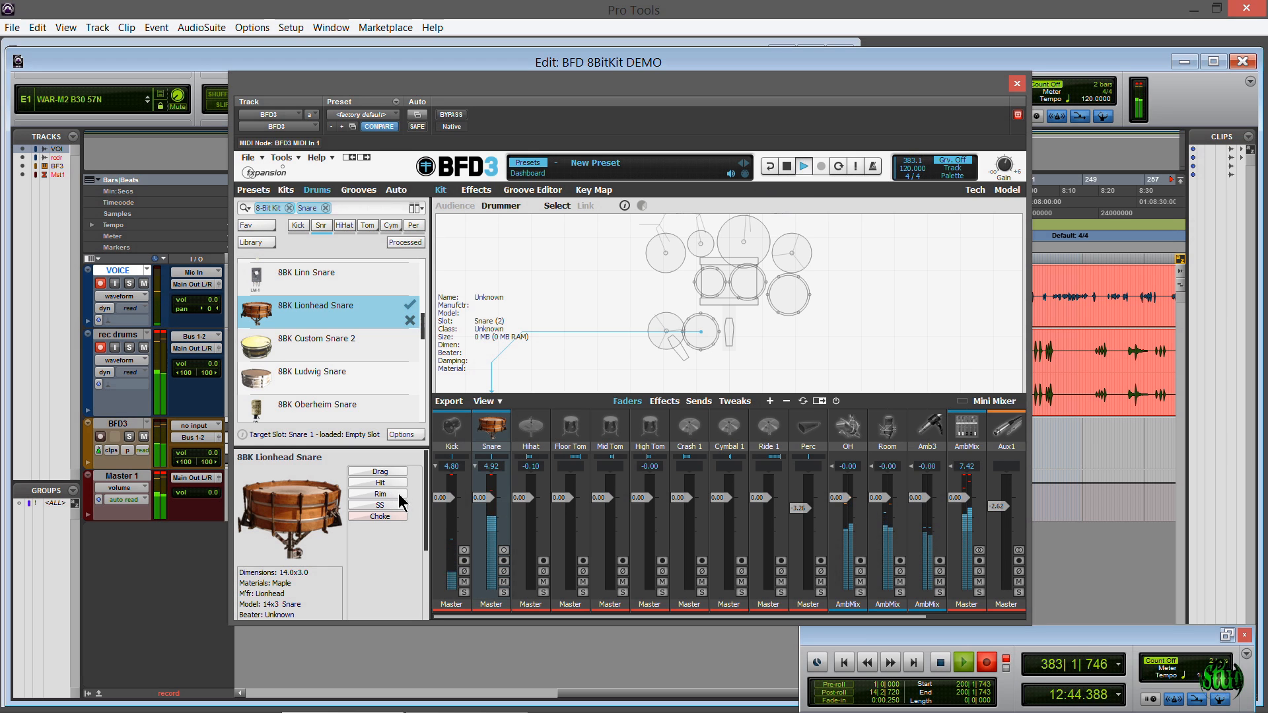
{"action": "left_click", "coordinate": [357, 347]}
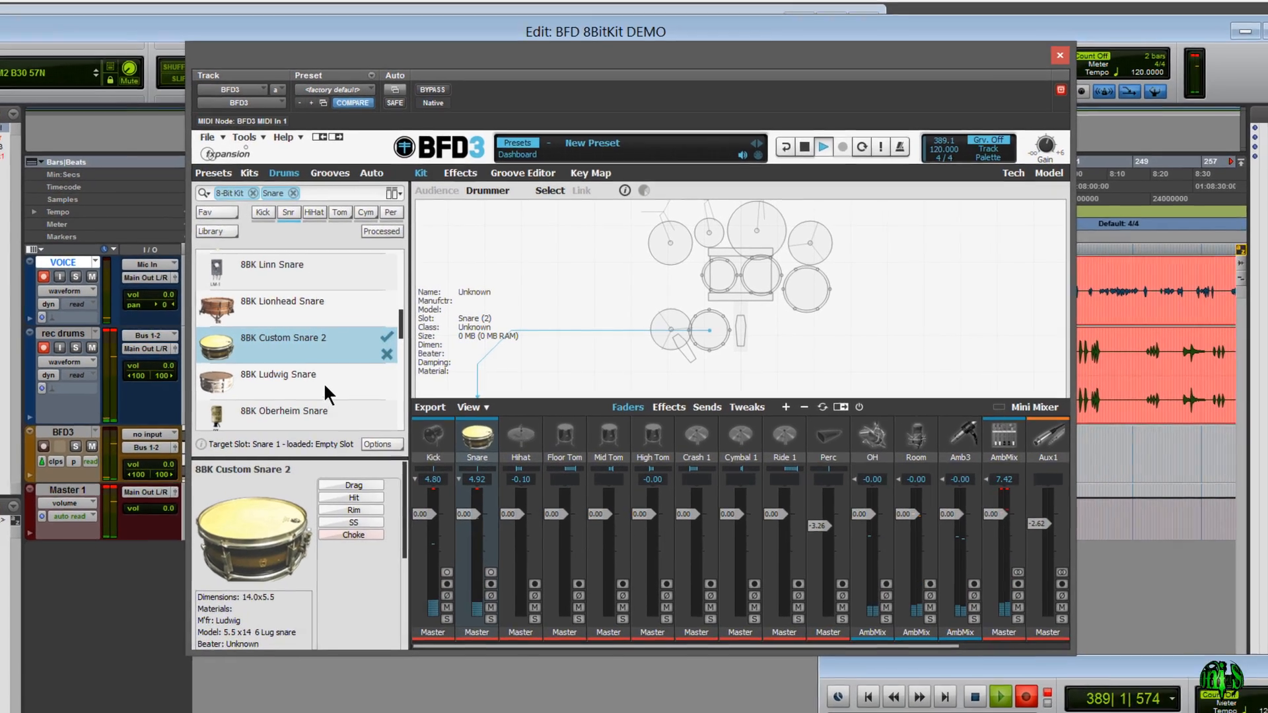
{"action": "left_click", "coordinate": [330, 375]}
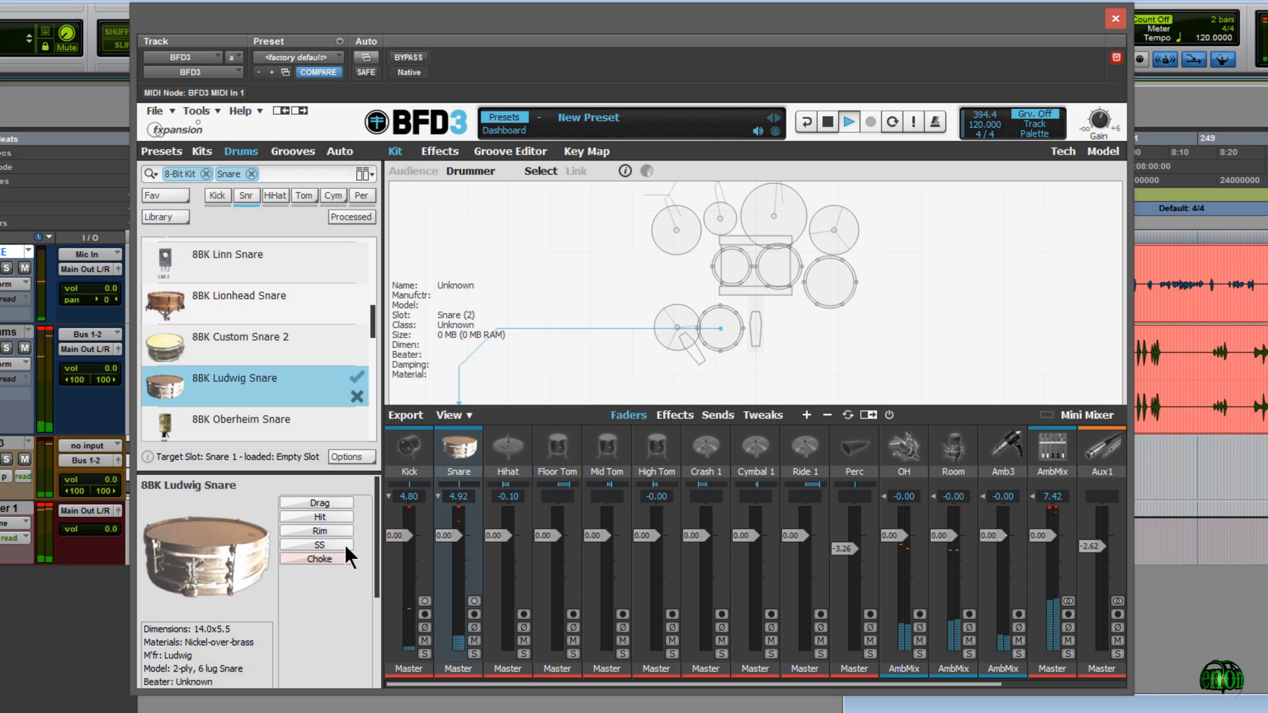
- Preview 8BK Oberheim Snare and audition its Hit articulation twice and its Rim articulation once
{"action": "left_click", "coordinate": [287, 417]}
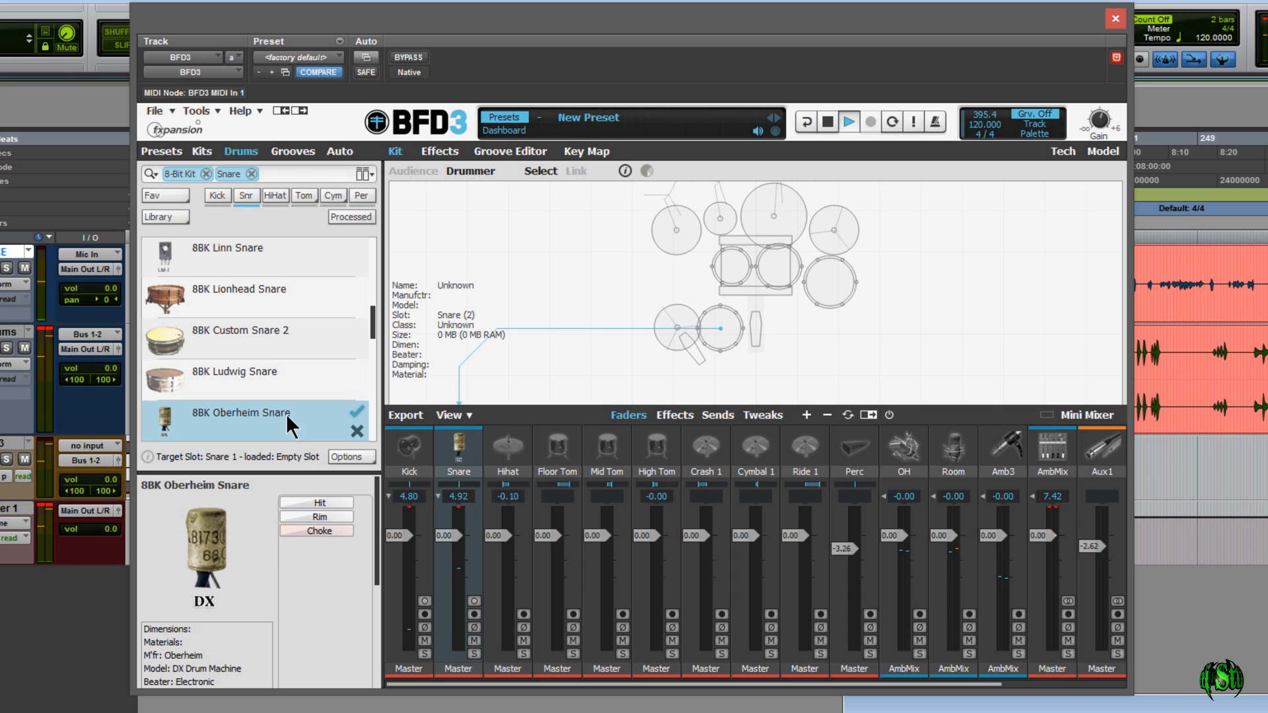
{"action": "left_click", "coordinate": [333, 500]}
{"action": "left_click", "coordinate": [347, 501]}
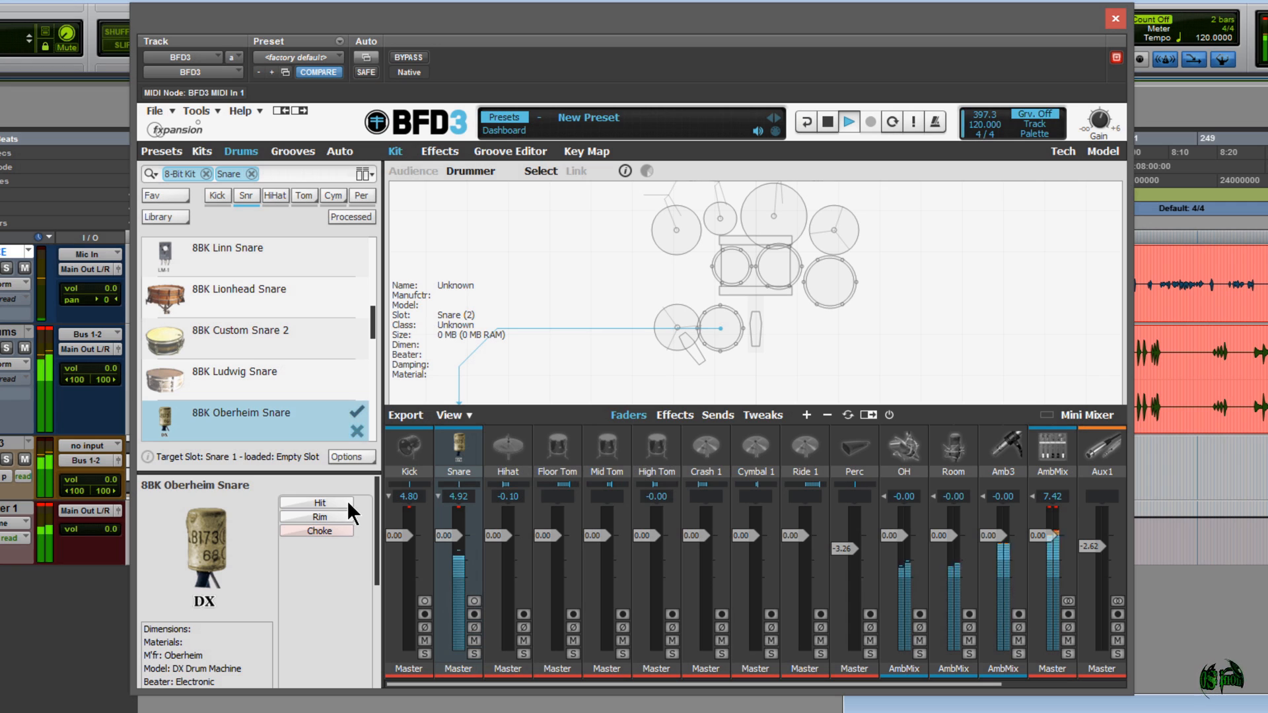
{"action": "left_click", "coordinate": [336, 514]}
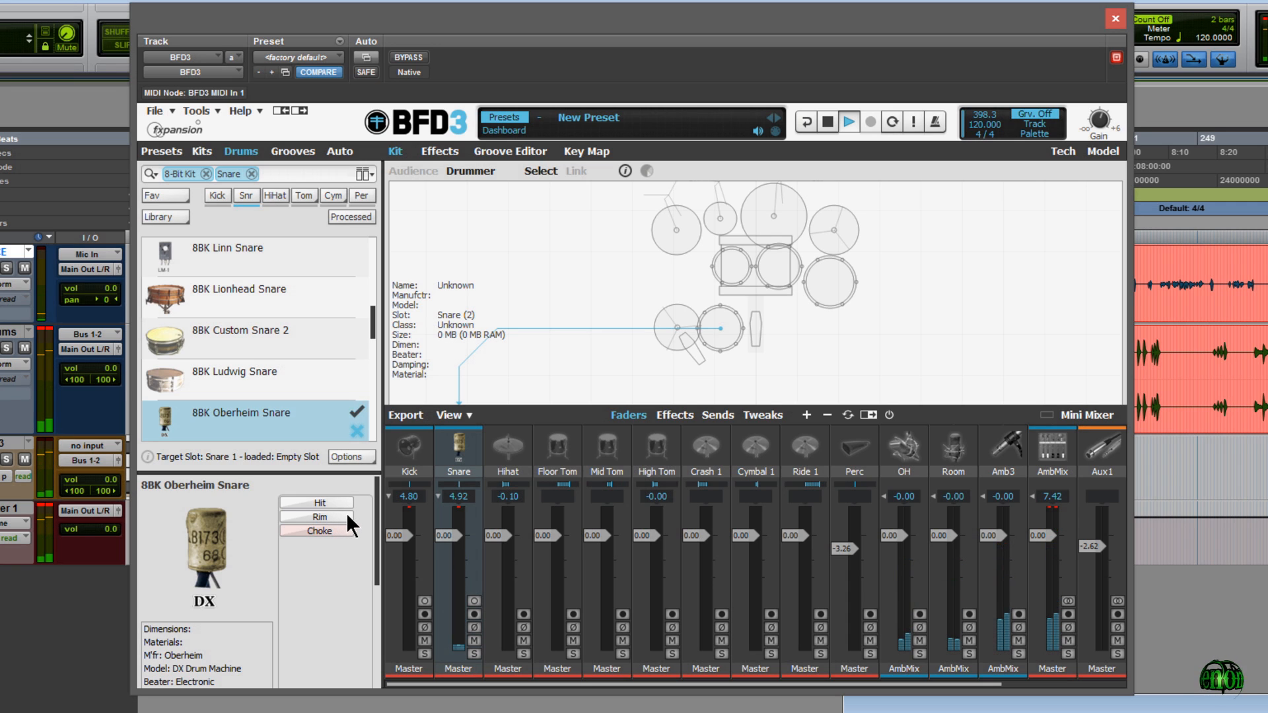
- Preview 8BK Rogers Snare and audition its Drag, Hit and Rim articulations
{"action": "scroll", "coordinate": [315, 343], "scroll_direction": "down", "scroll_amount": 5}
{"action": "left_click", "coordinate": [251, 275]}
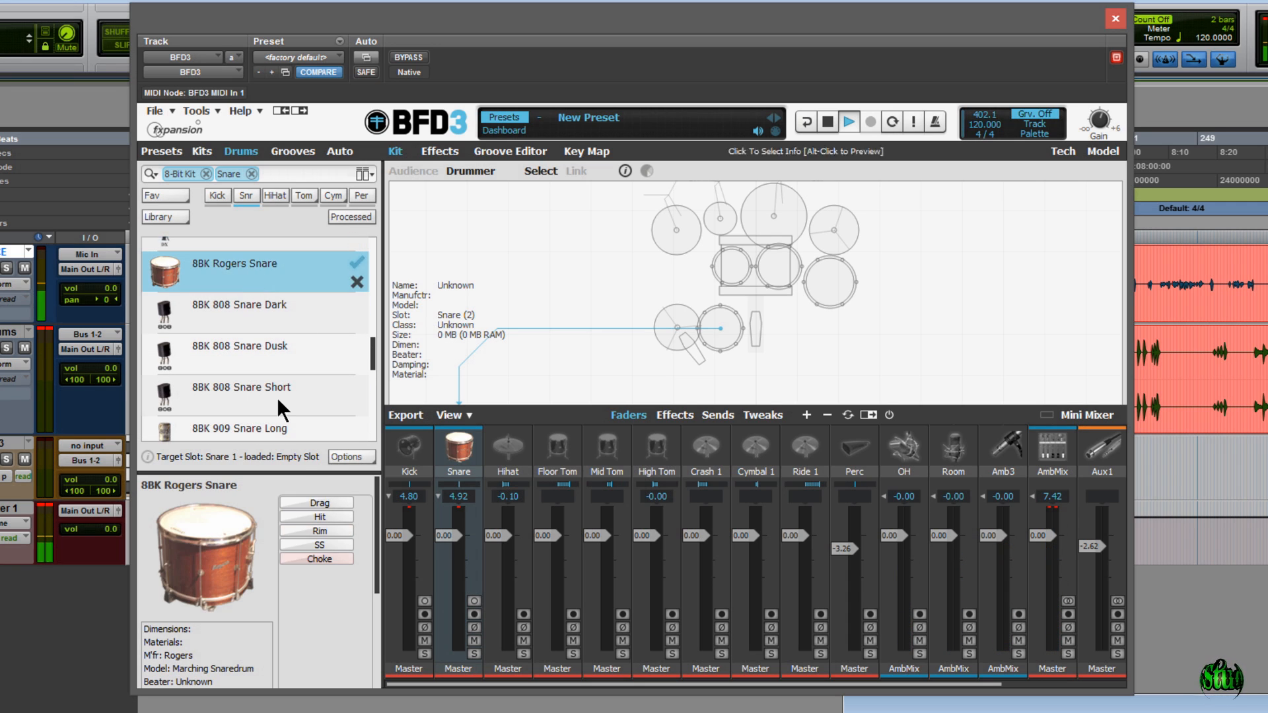
{"action": "left_click", "coordinate": [327, 502]}
{"action": "left_click", "coordinate": [345, 500]}
{"action": "left_click", "coordinate": [338, 514]}
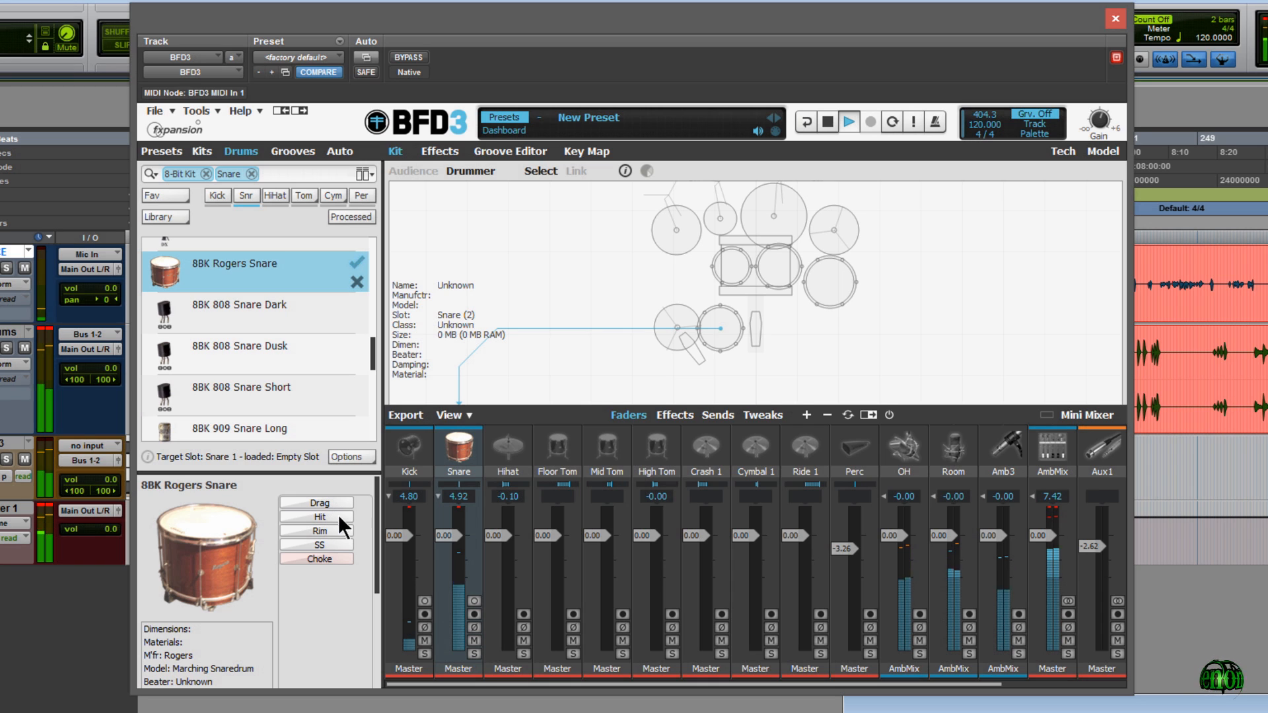
{"action": "left_click", "coordinate": [347, 517]}
{"action": "left_click", "coordinate": [334, 529]}
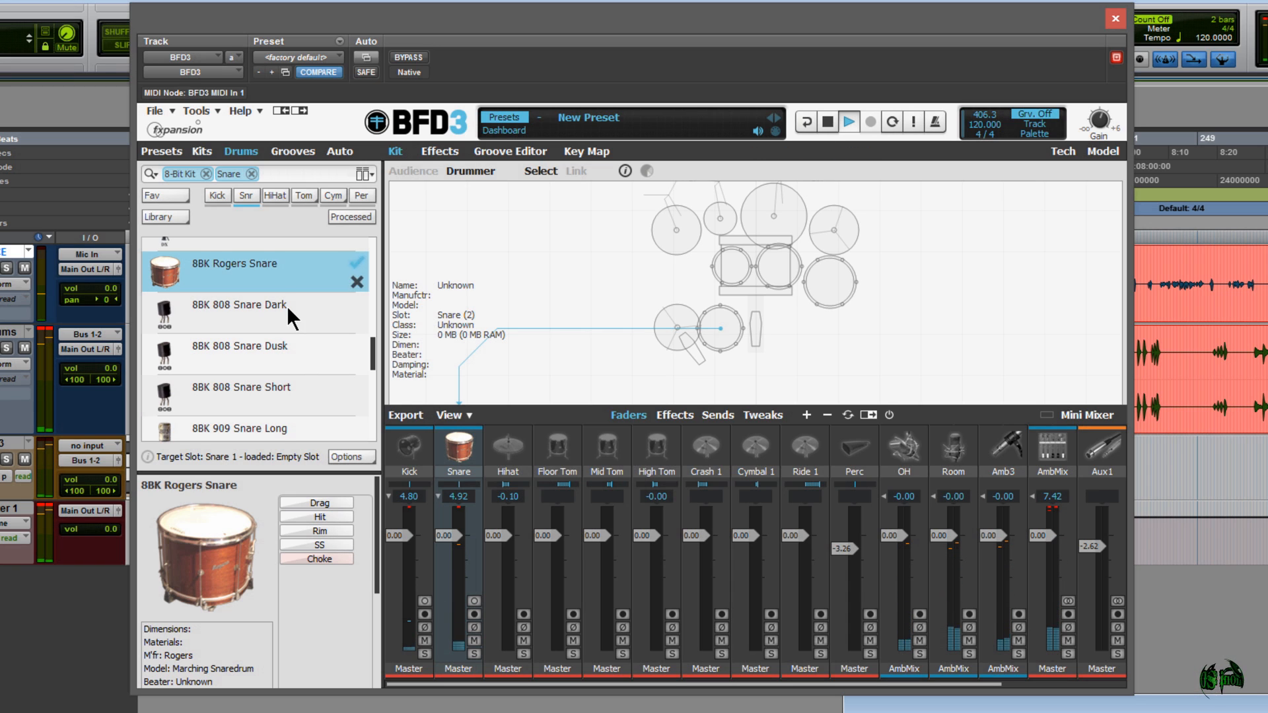
- Preview 8BK 808 Snare Dark and audition its Hit articulation twice
{"action": "left_click", "coordinate": [287, 307]}
{"action": "left_click", "coordinate": [325, 503]}
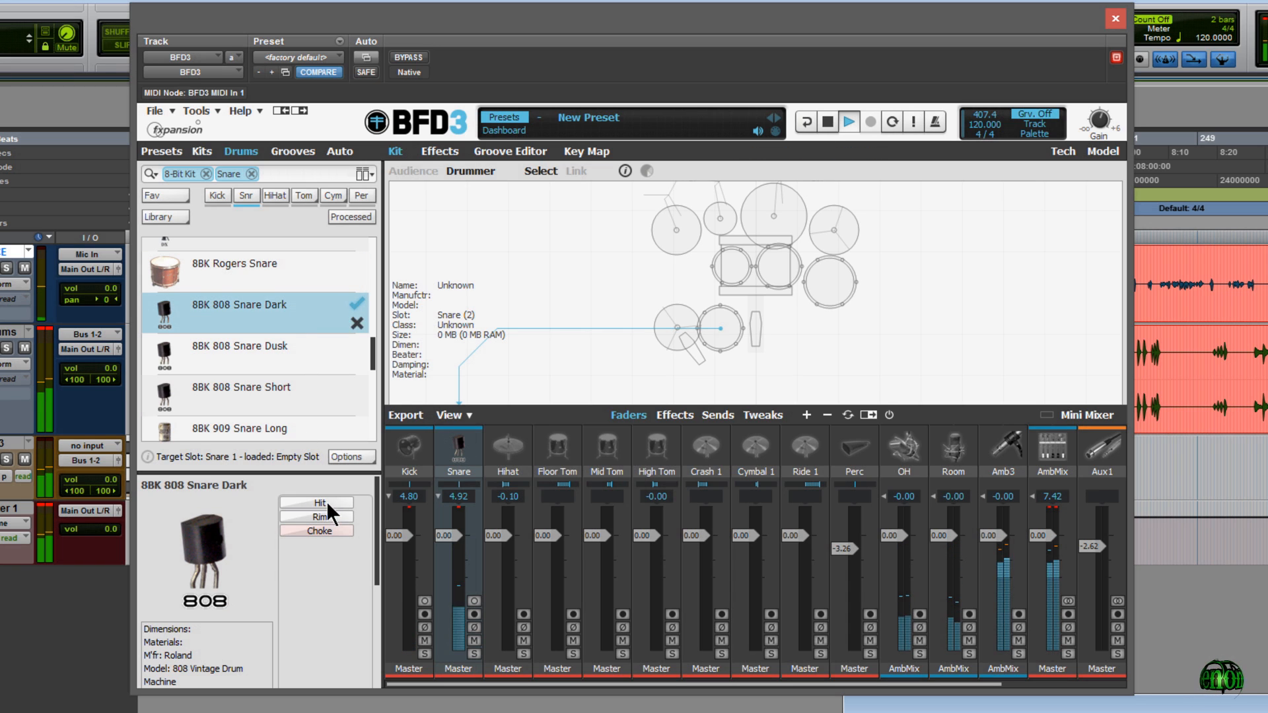
{"action": "left_click", "coordinate": [349, 499]}
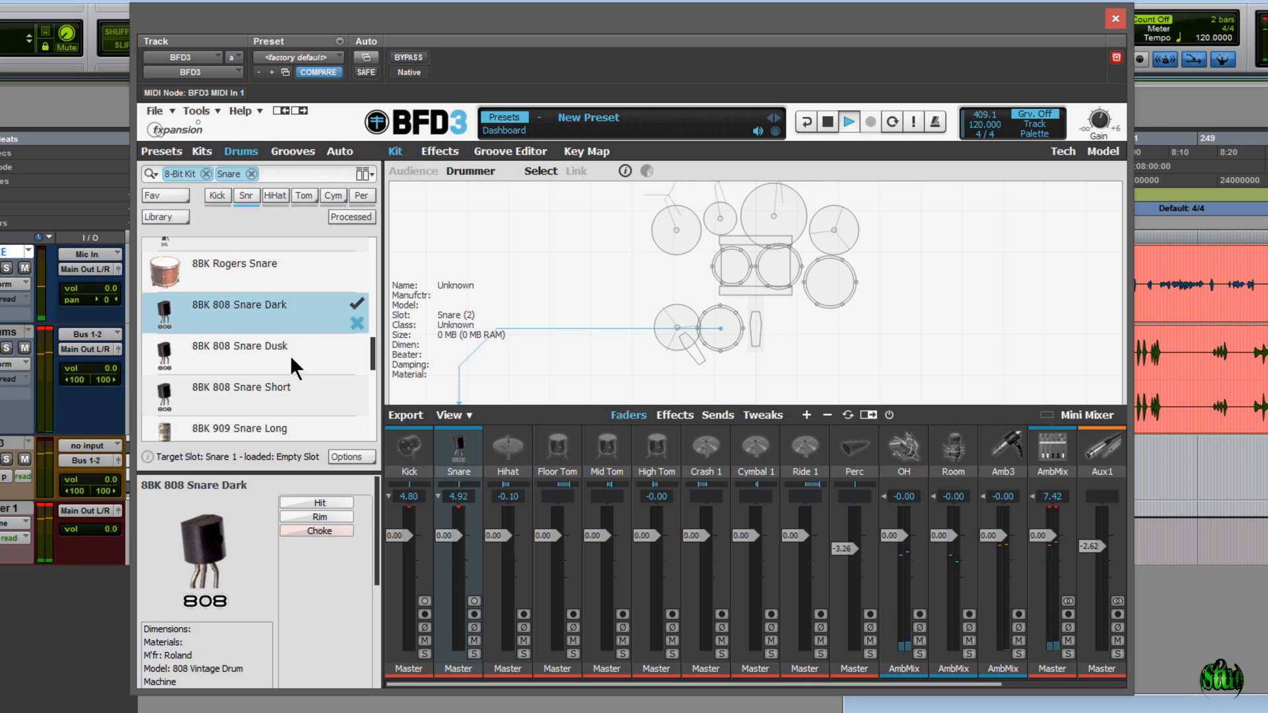
- Preview 8BK 808 Snare Dusk and audition its Hit articulation twice and its Rim articulation once
{"action": "left_click", "coordinate": [292, 340]}
{"action": "left_click", "coordinate": [329, 502]}
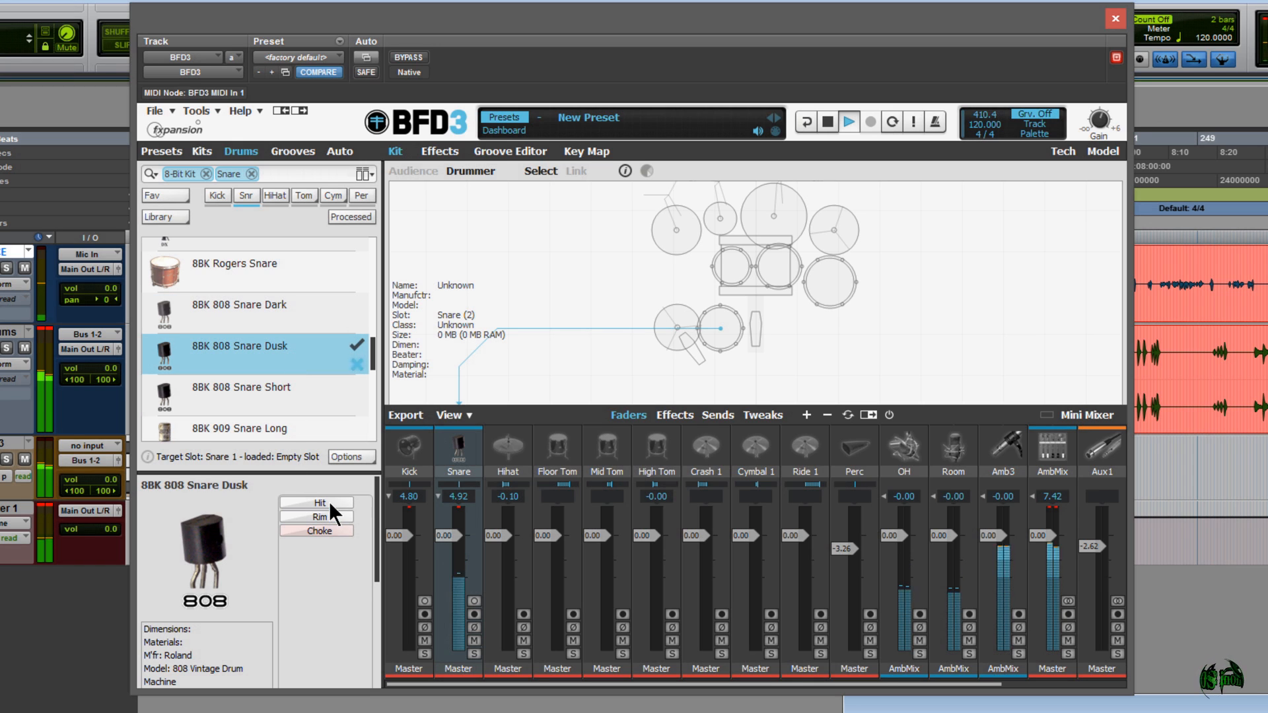
{"action": "left_click", "coordinate": [347, 500]}
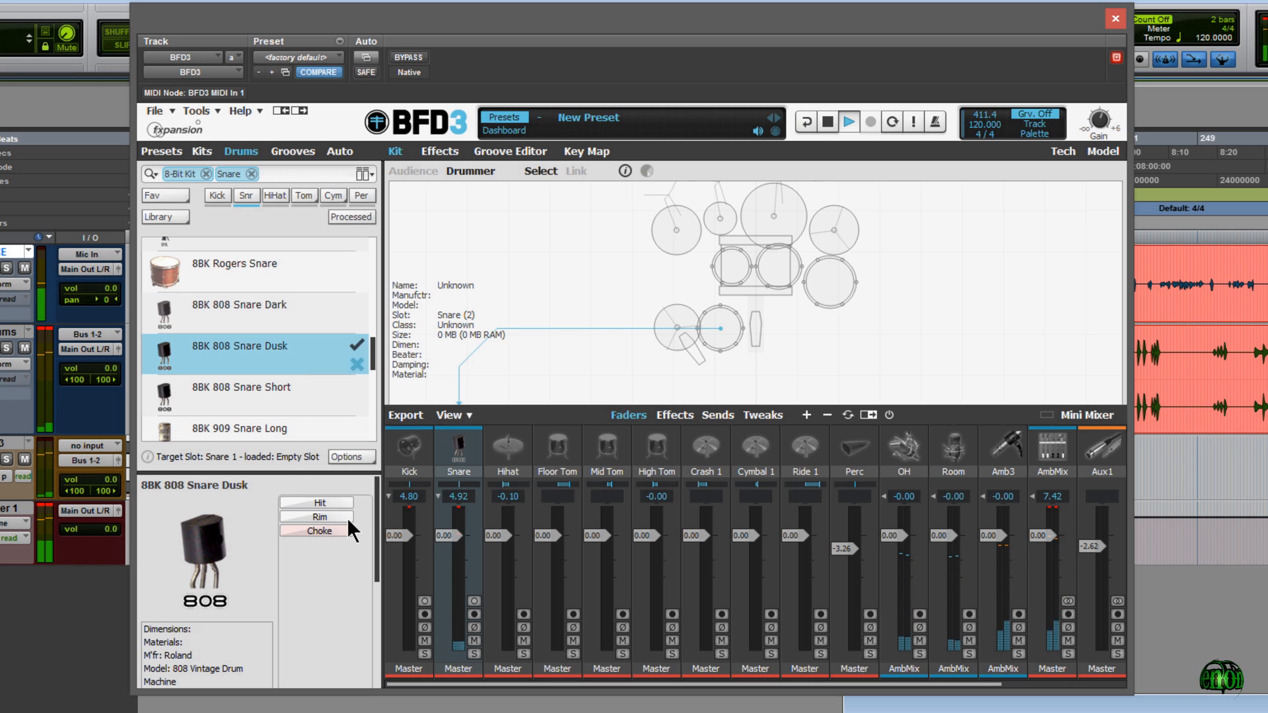
{"action": "left_click", "coordinate": [348, 514]}
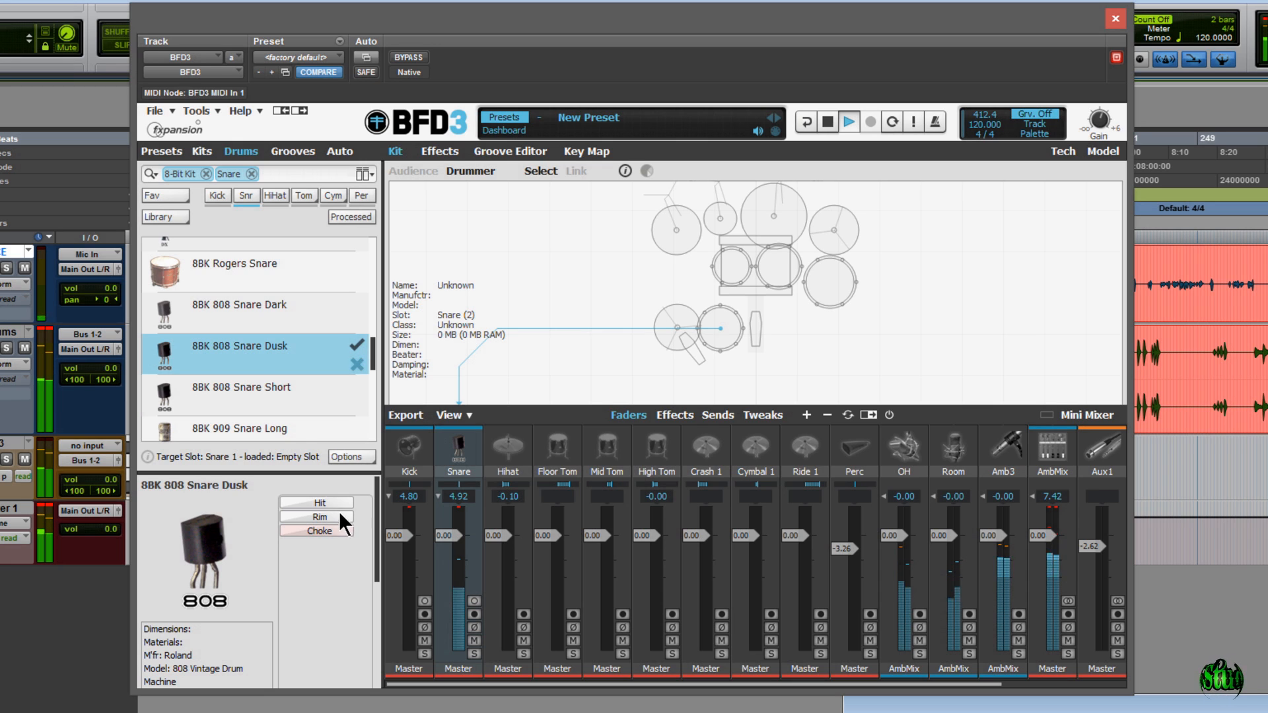
- Preview 8BK 808 Snare Short and audition its Hit articulation once and its Rim articulation twice
{"action": "left_click", "coordinate": [280, 382]}
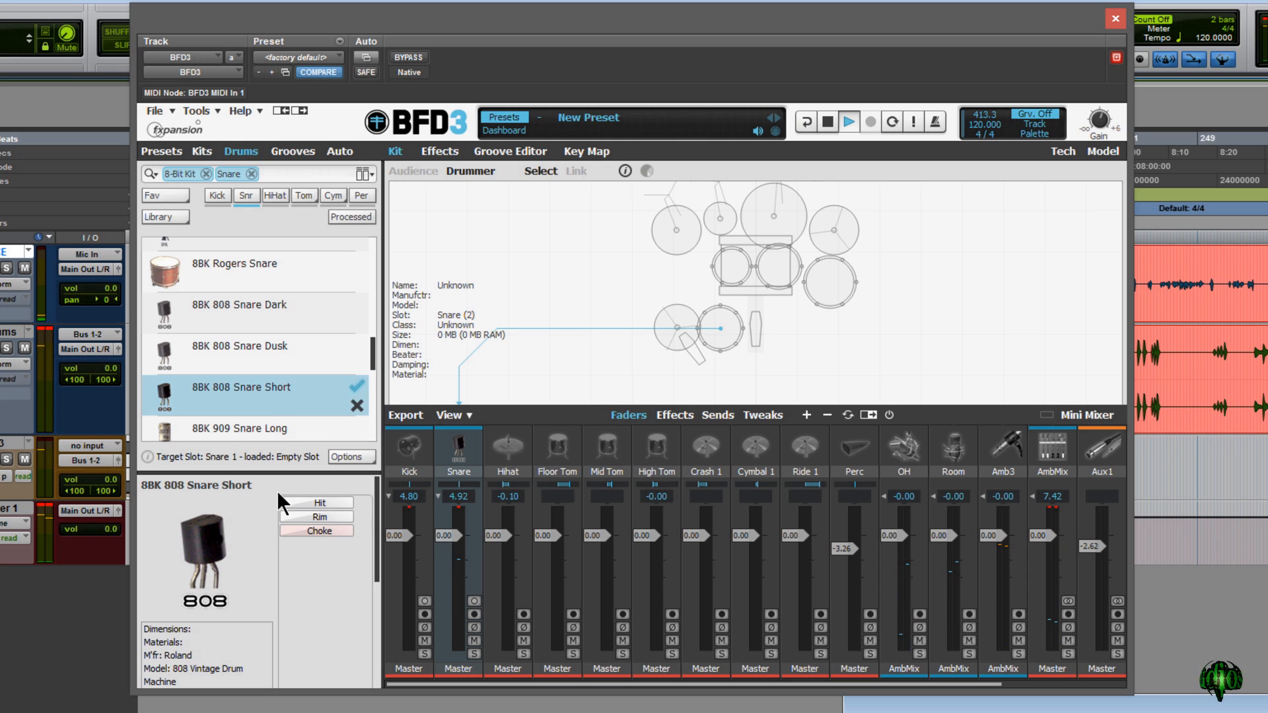
{"action": "left_click", "coordinate": [347, 499]}
{"action": "left_click", "coordinate": [339, 516]}
{"action": "left_click", "coordinate": [343, 514]}
- Preview 8BK 909 Snare Long and audition its Hit articulation three times
{"action": "scroll", "coordinate": [278, 378], "scroll_direction": "down", "scroll_amount": 2}
{"action": "scroll", "coordinate": [276, 375], "scroll_direction": "down", "scroll_amount": 1}
{"action": "left_click", "coordinate": [283, 309]}
{"action": "left_click", "coordinate": [322, 501]}
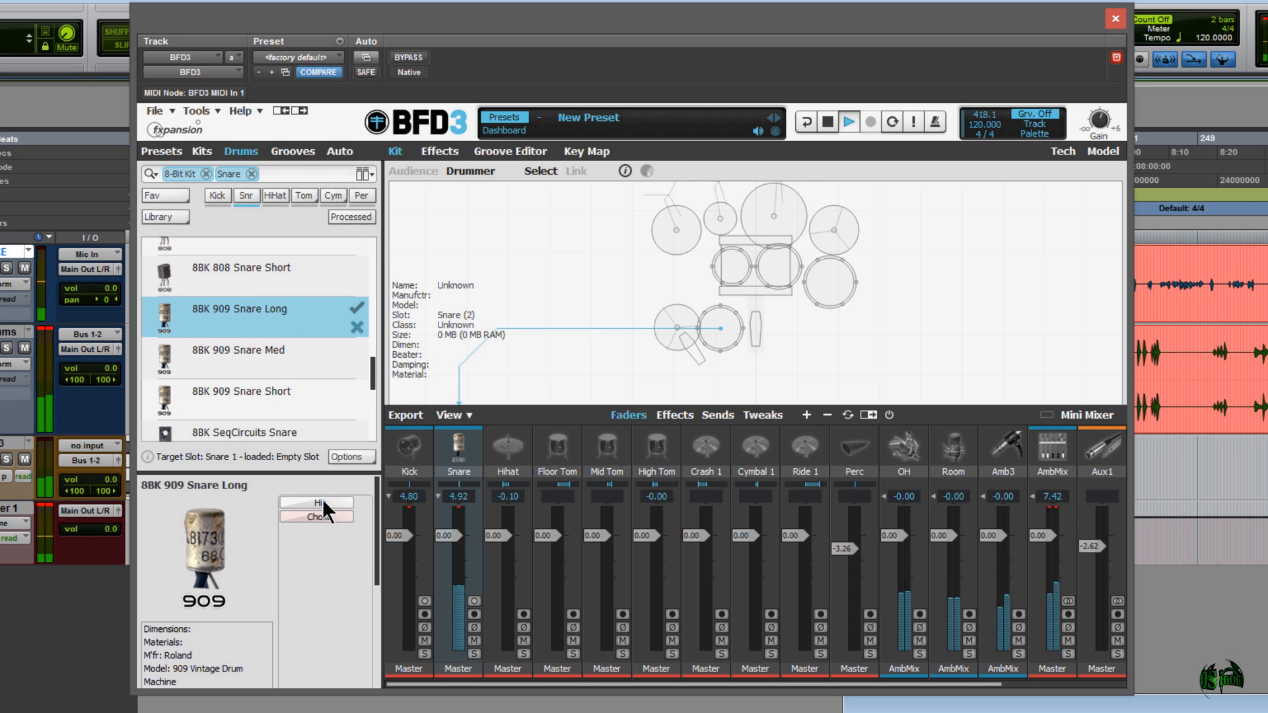
{"action": "left_click", "coordinate": [352, 501]}
{"action": "left_click", "coordinate": [350, 500]}
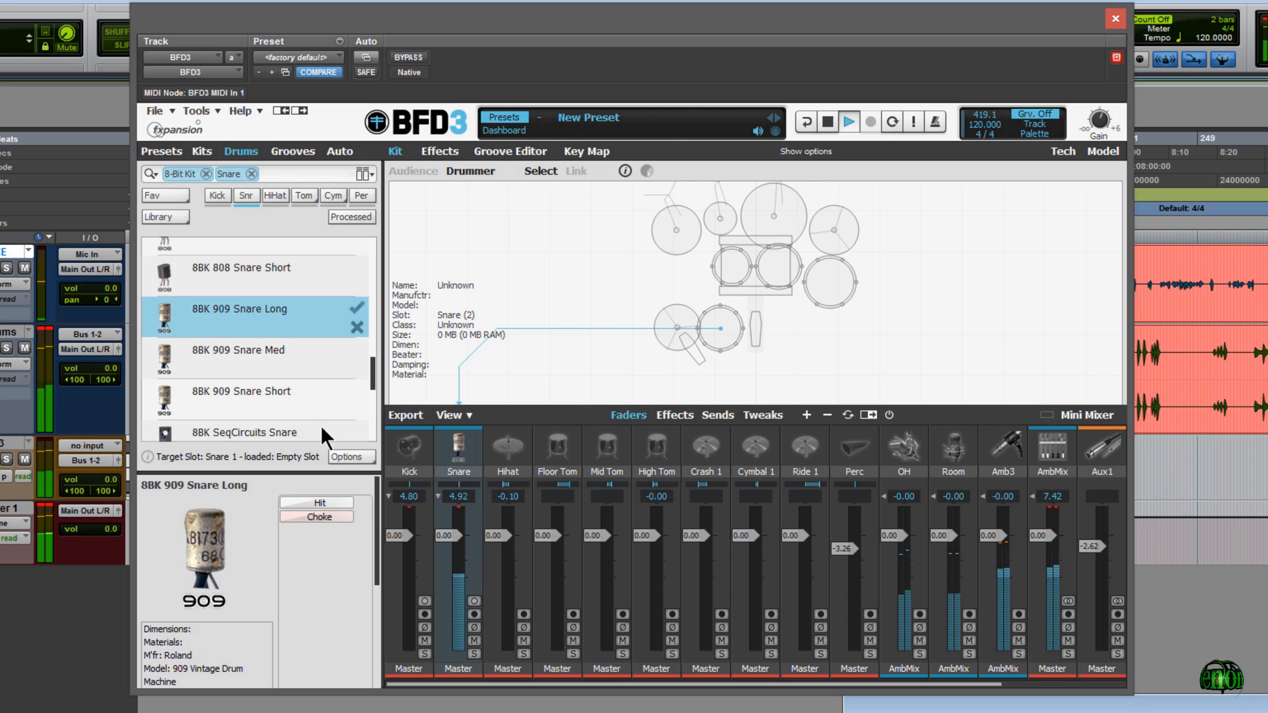
- Preview 8BK 909 Snare Med and audition its Hit articulation twice and its Rim articulation three times
{"action": "left_click", "coordinate": [315, 358]}
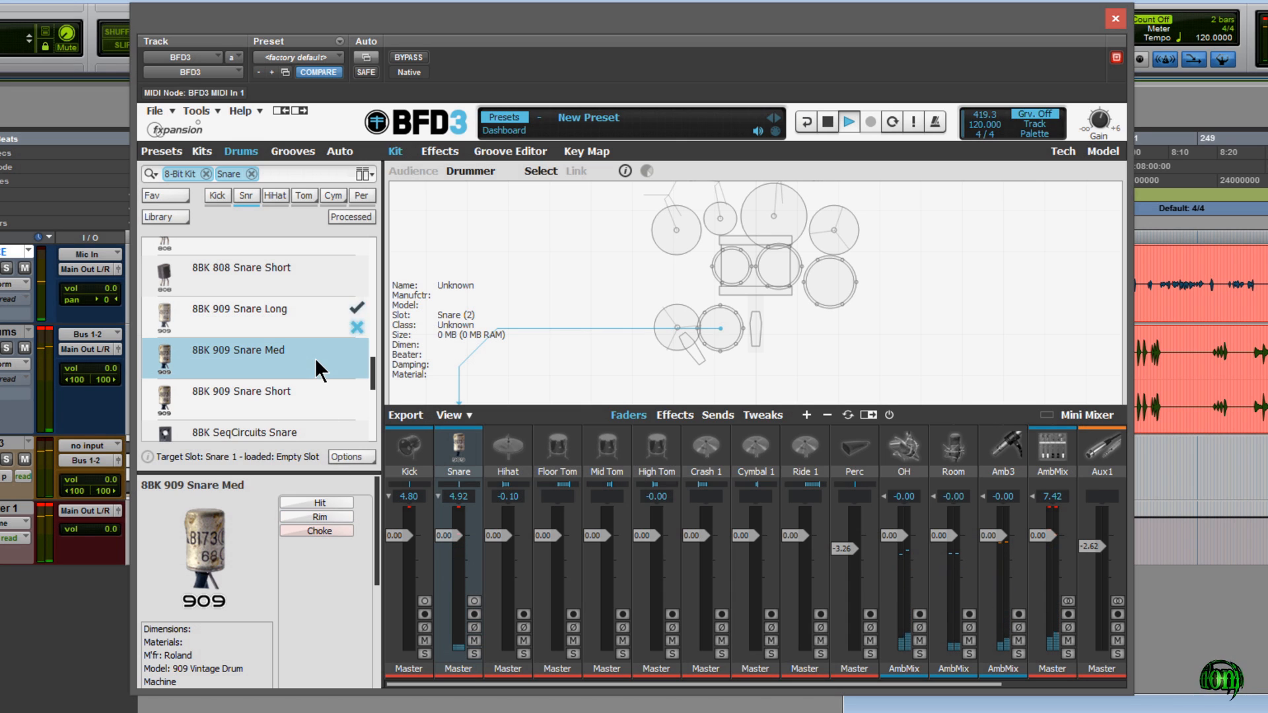
{"action": "left_click", "coordinate": [320, 500]}
{"action": "left_click", "coordinate": [337, 500]}
{"action": "left_click", "coordinate": [346, 513]}
{"action": "left_click", "coordinate": [343, 514]}
{"action": "left_click", "coordinate": [347, 514]}
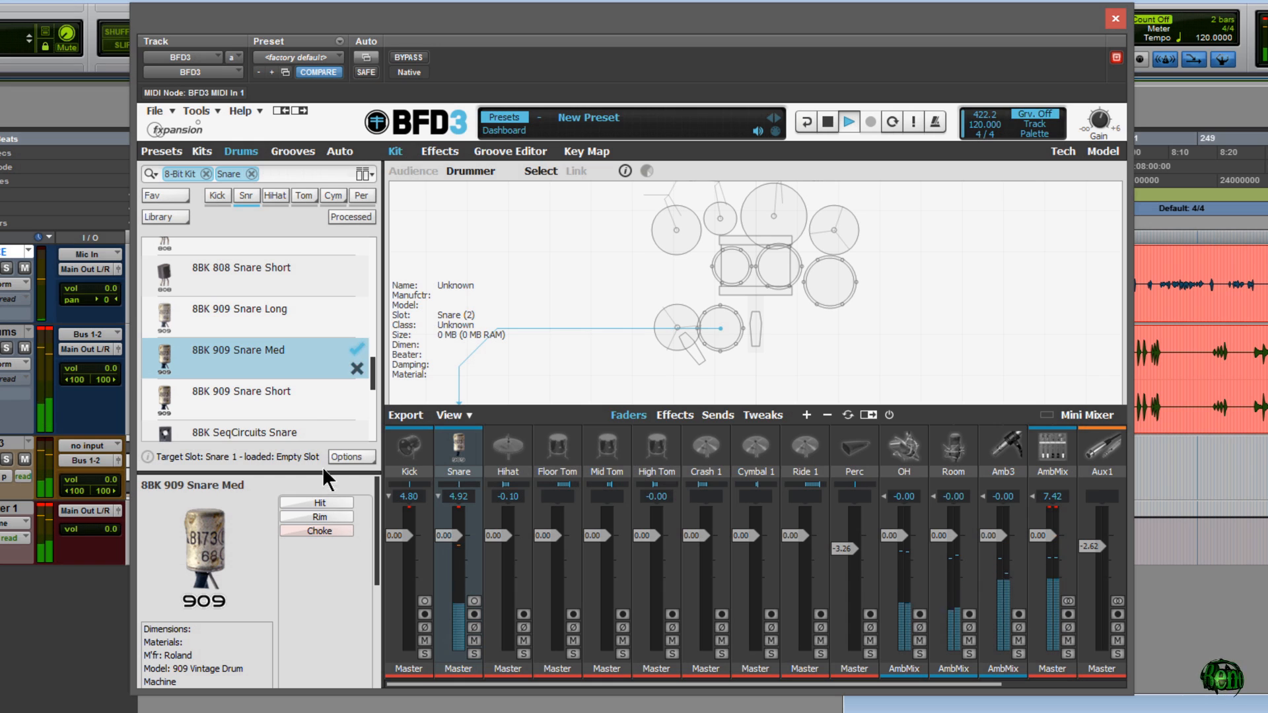
- Preview 8BK 909 Snare Short and audition its Hit articulation twice
{"action": "left_click", "coordinate": [313, 399]}
{"action": "left_click", "coordinate": [323, 501]}
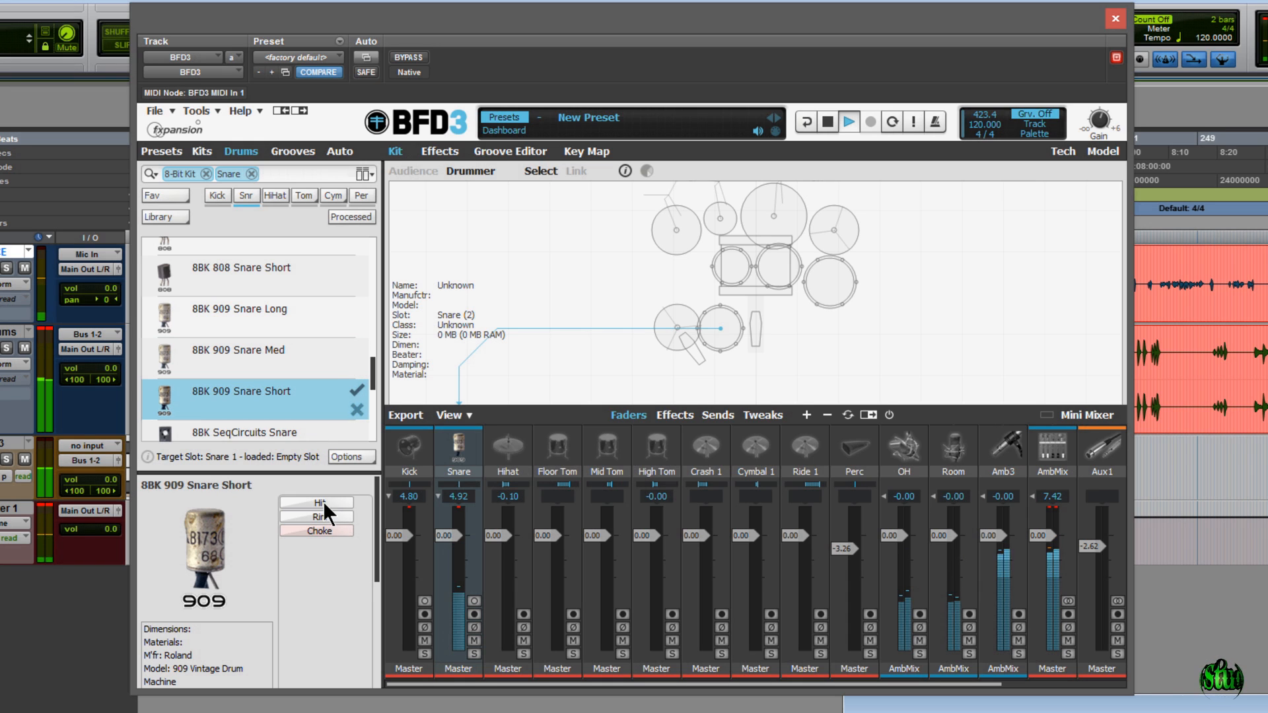
{"action": "left_click", "coordinate": [342, 500]}
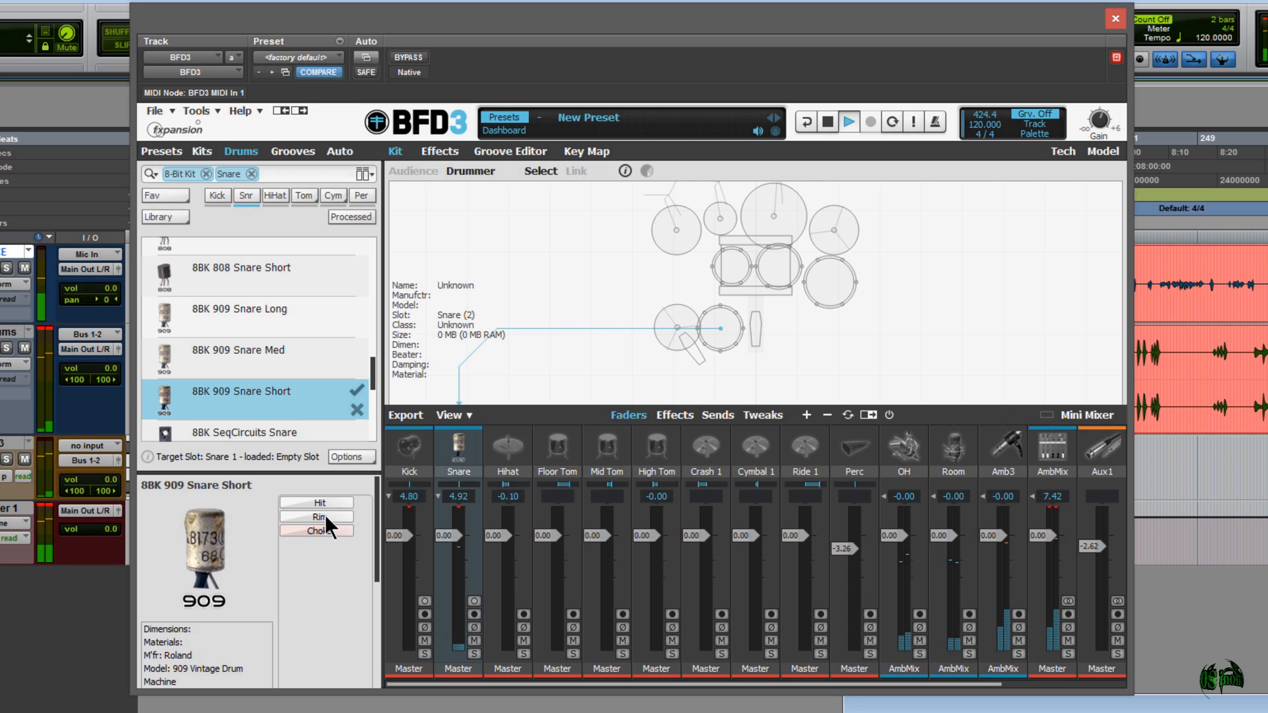
- Preview 8BK SeqCircuits Snare and 8BK Slingerland Snare
{"action": "scroll", "coordinate": [272, 384], "scroll_direction": "down", "scroll_amount": 1}
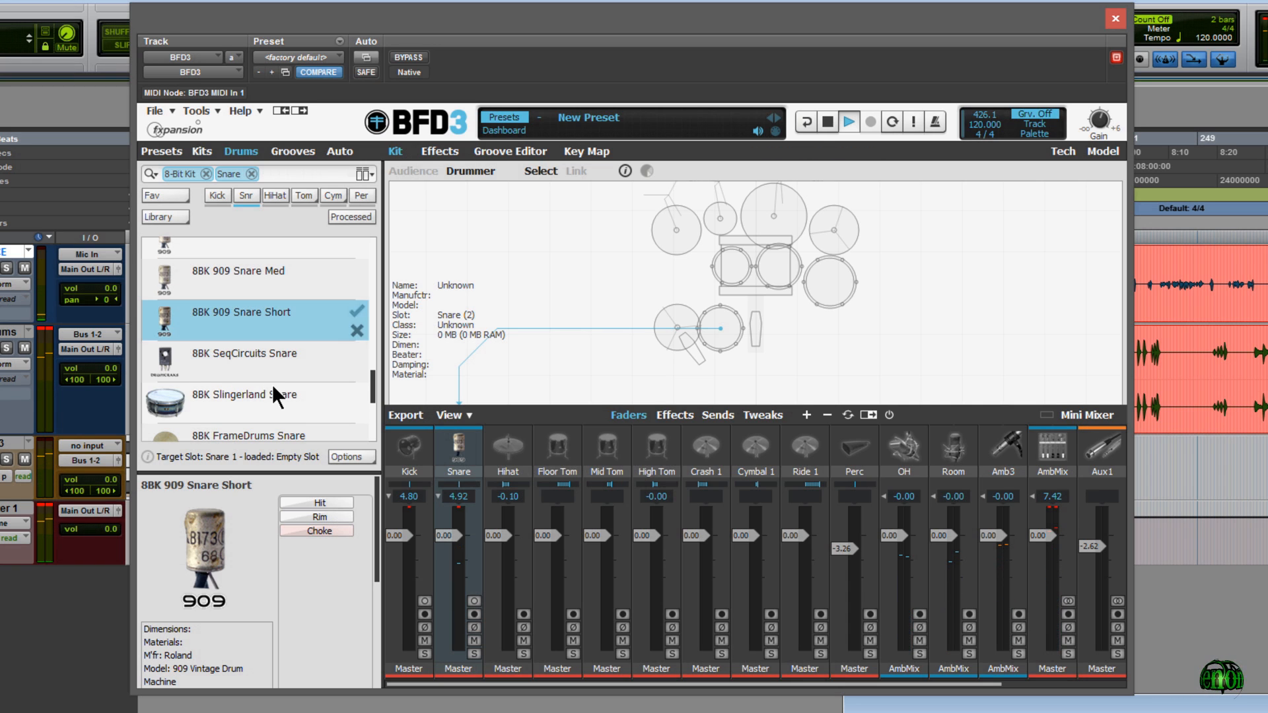
{"action": "left_click", "coordinate": [275, 354]}
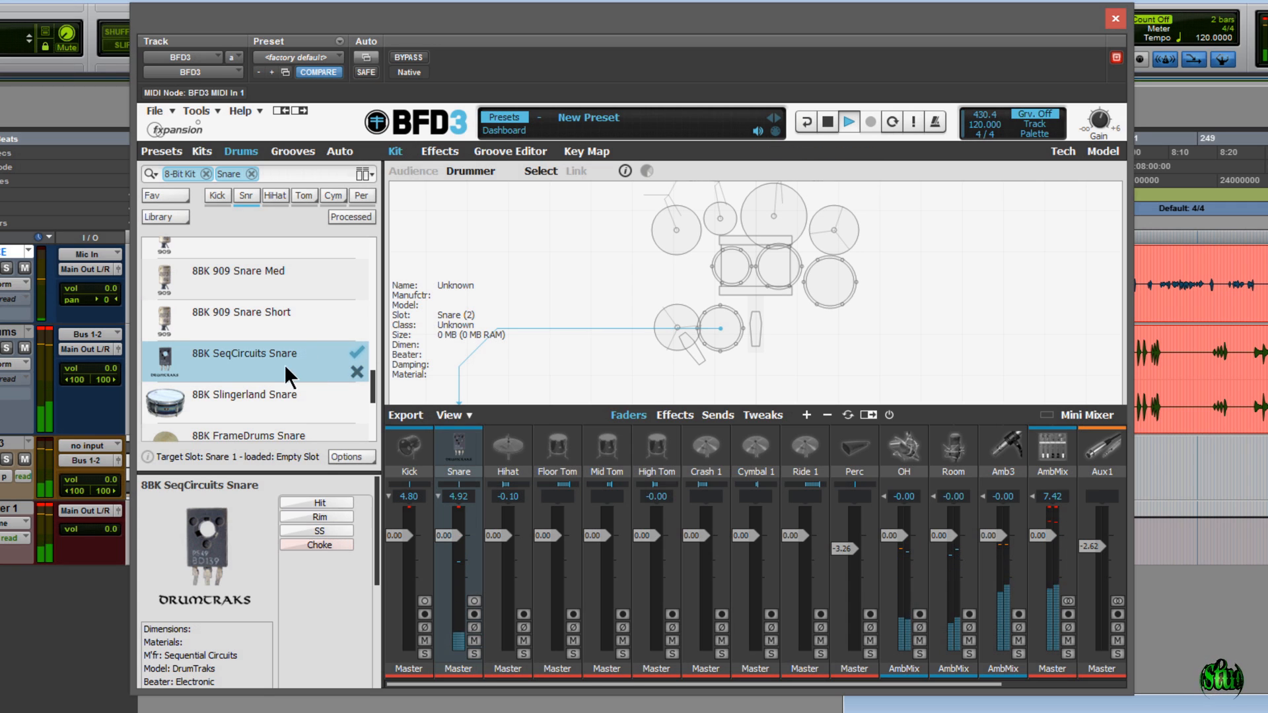
{"action": "double_click", "coordinate": [289, 394]}
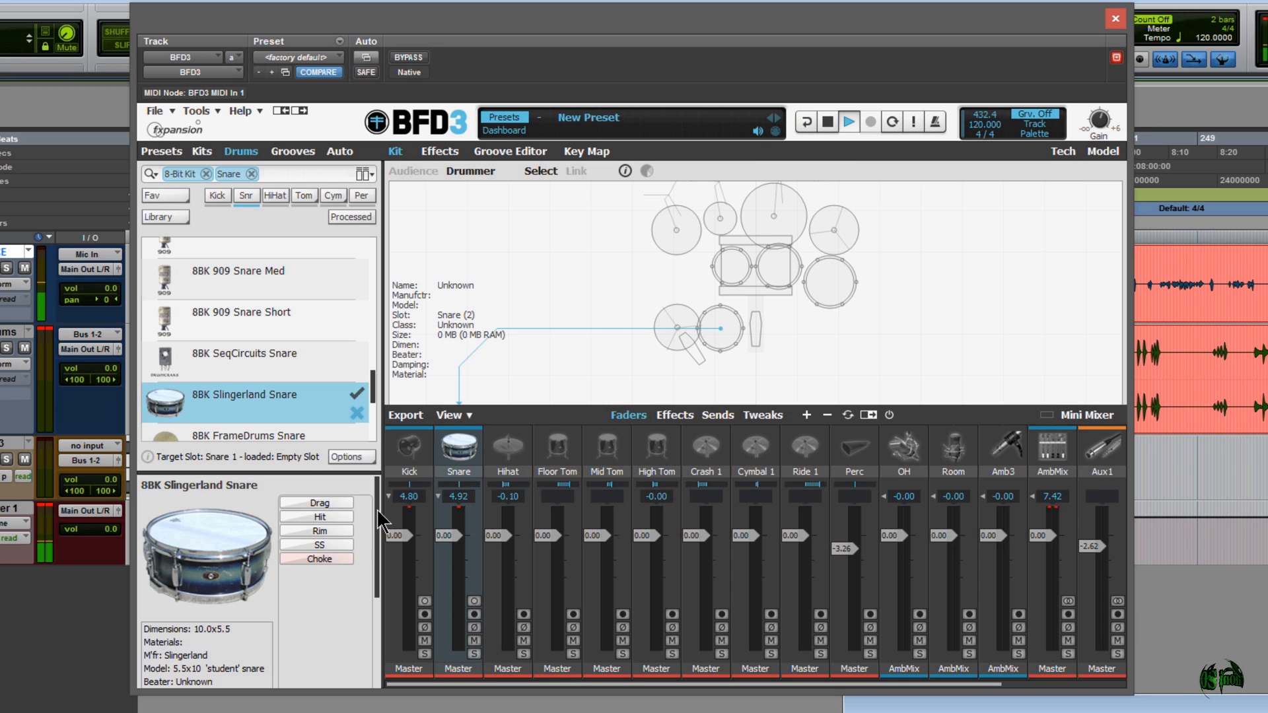
- Read through the 8BK Slingerland Snare's details, and preview 8BK FrameDrums Snare
{"action": "scroll", "coordinate": [370, 518], "scroll_direction": "down", "scroll_amount": 5}
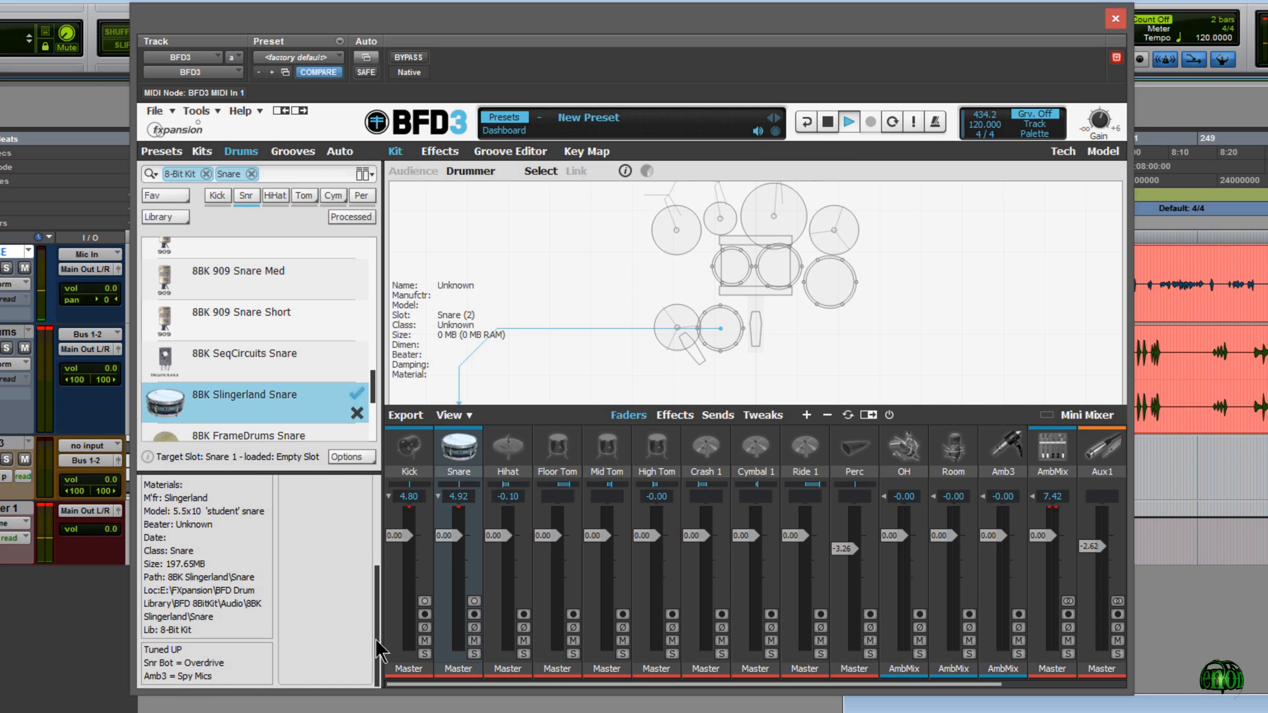
{"action": "scroll", "coordinate": [375, 638], "scroll_direction": "up", "scroll_amount": 5}
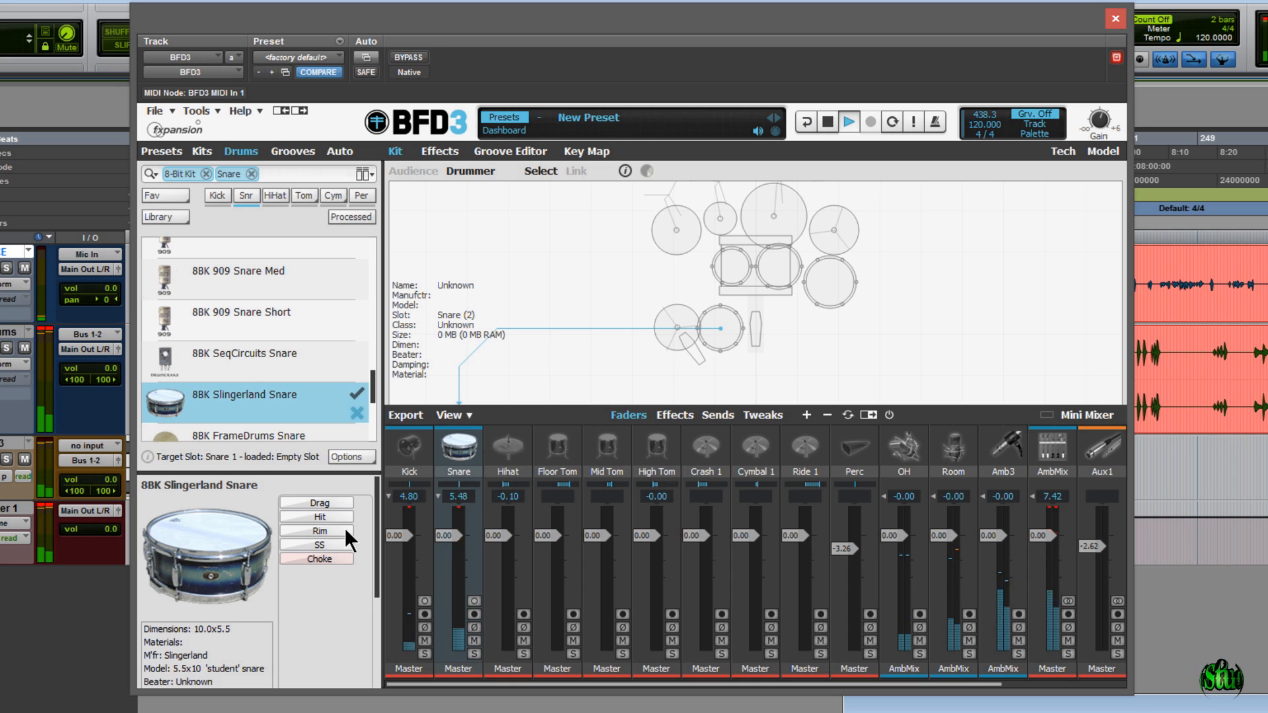
{"action": "scroll", "coordinate": [370, 383], "scroll_direction": "down", "scroll_amount": 4}
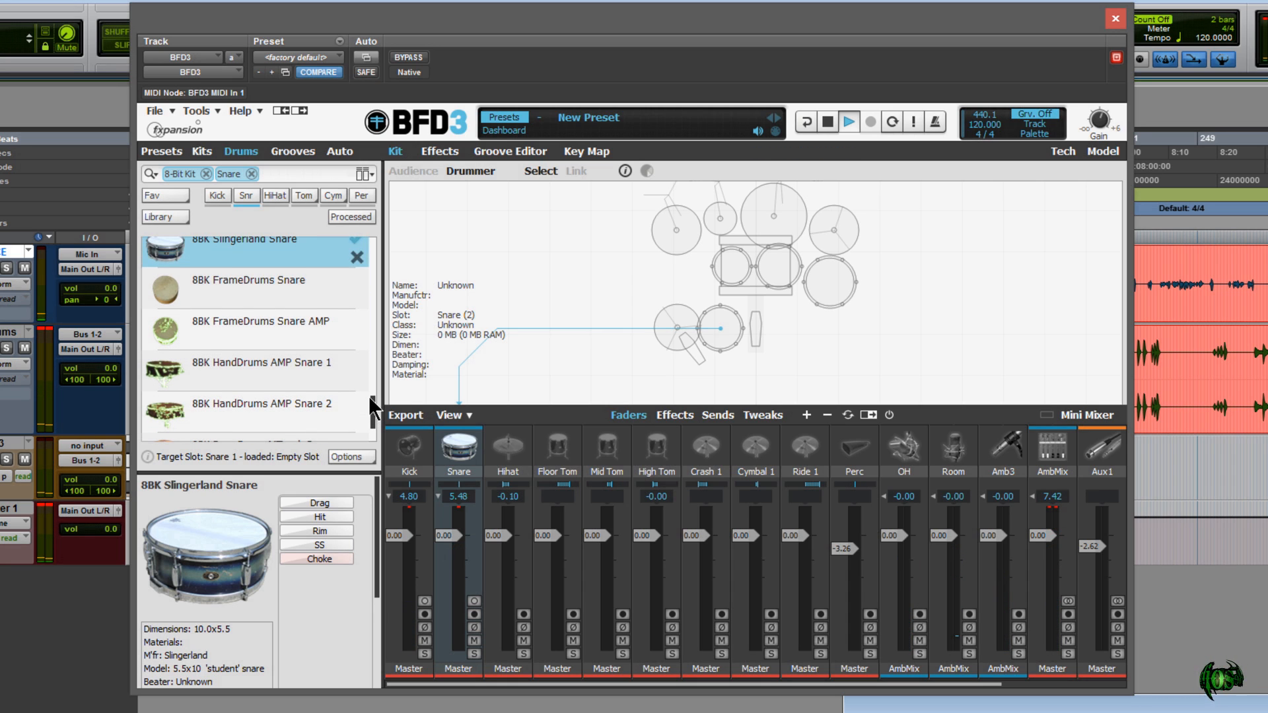
{"action": "left_click", "coordinate": [300, 294]}
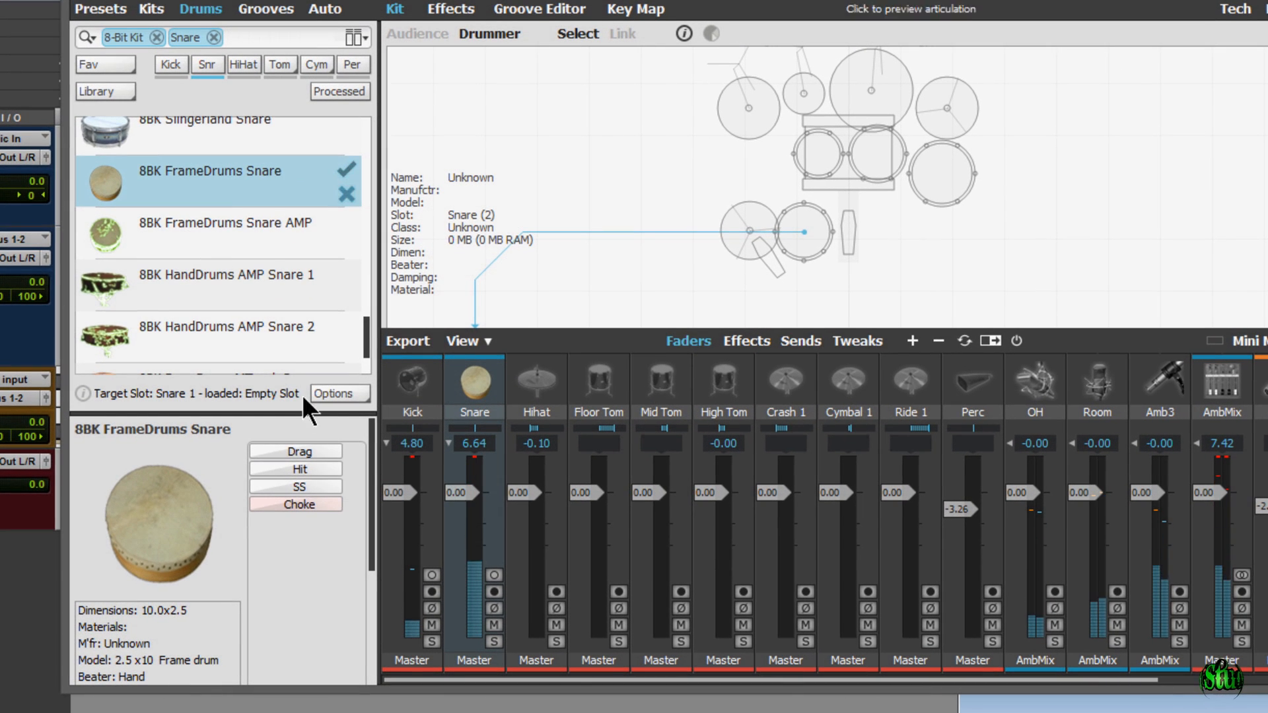
- Preview 8BK FrameDrums Snare AMP and audition its Drag articulation once and its Hit and Rim articulations twice each
{"action": "left_click", "coordinate": [266, 231]}
{"action": "left_click", "coordinate": [303, 451]}
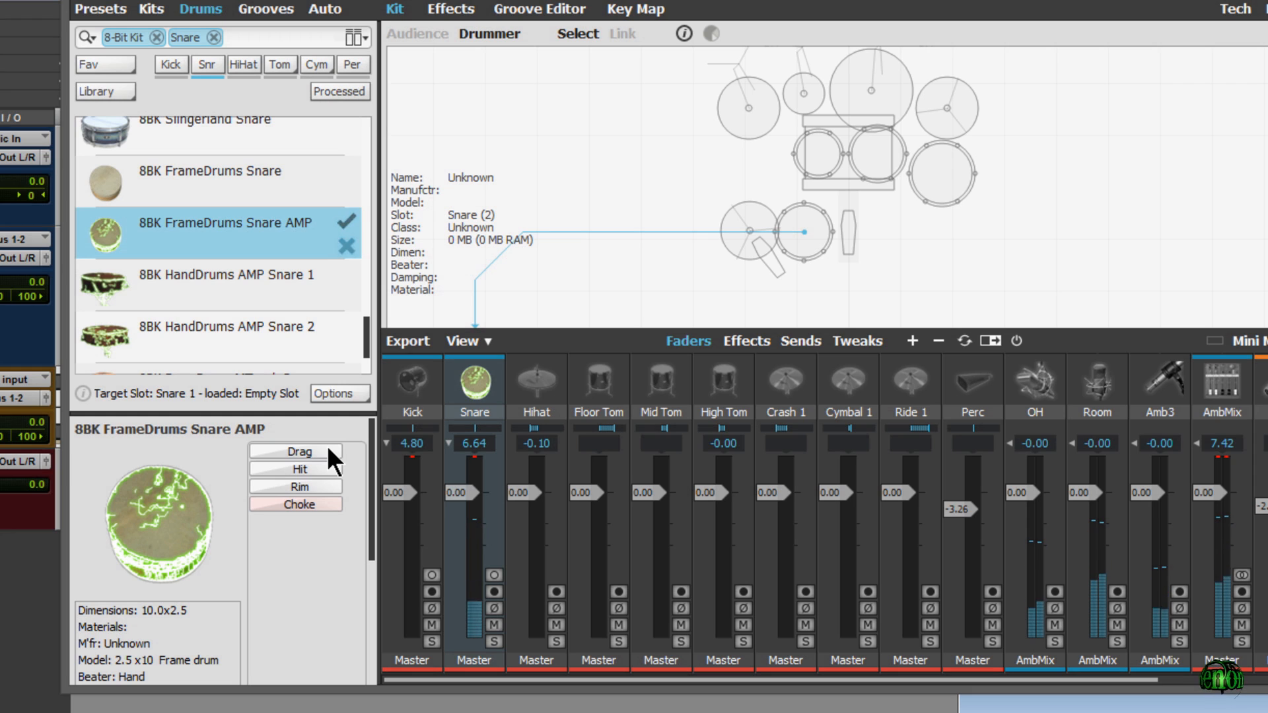
{"action": "left_click", "coordinate": [324, 467]}
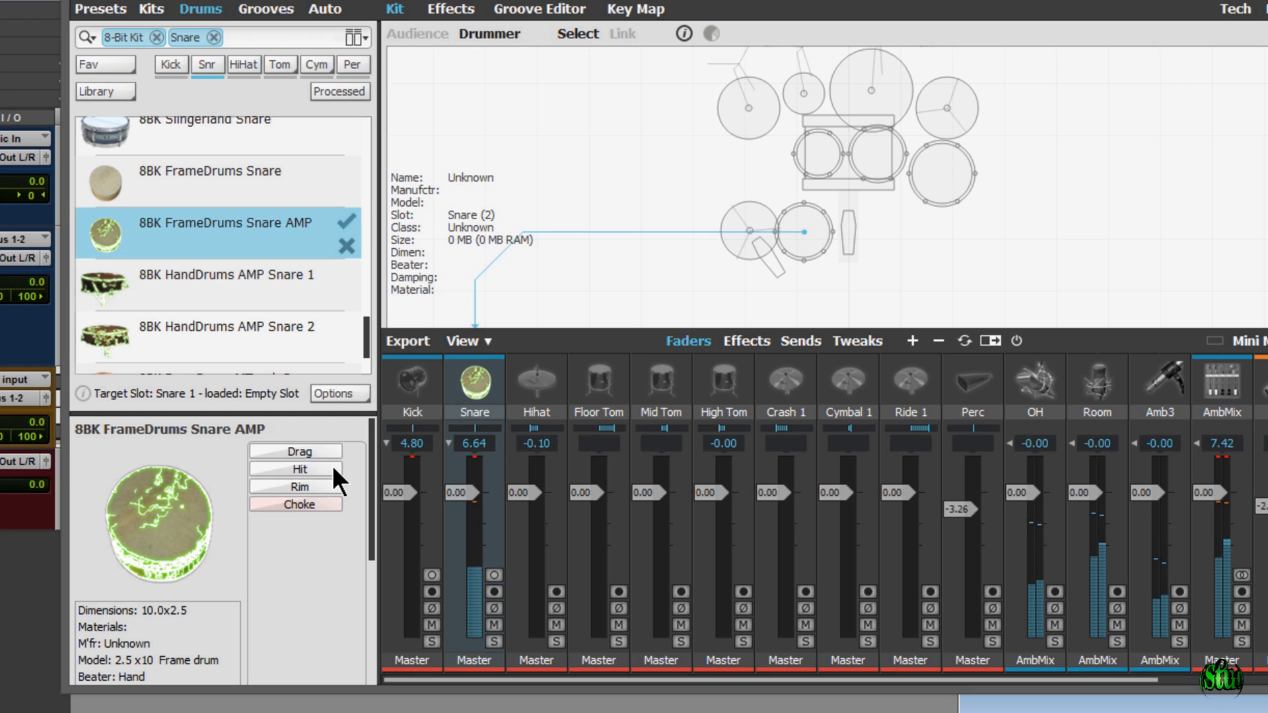
{"action": "left_click", "coordinate": [332, 465]}
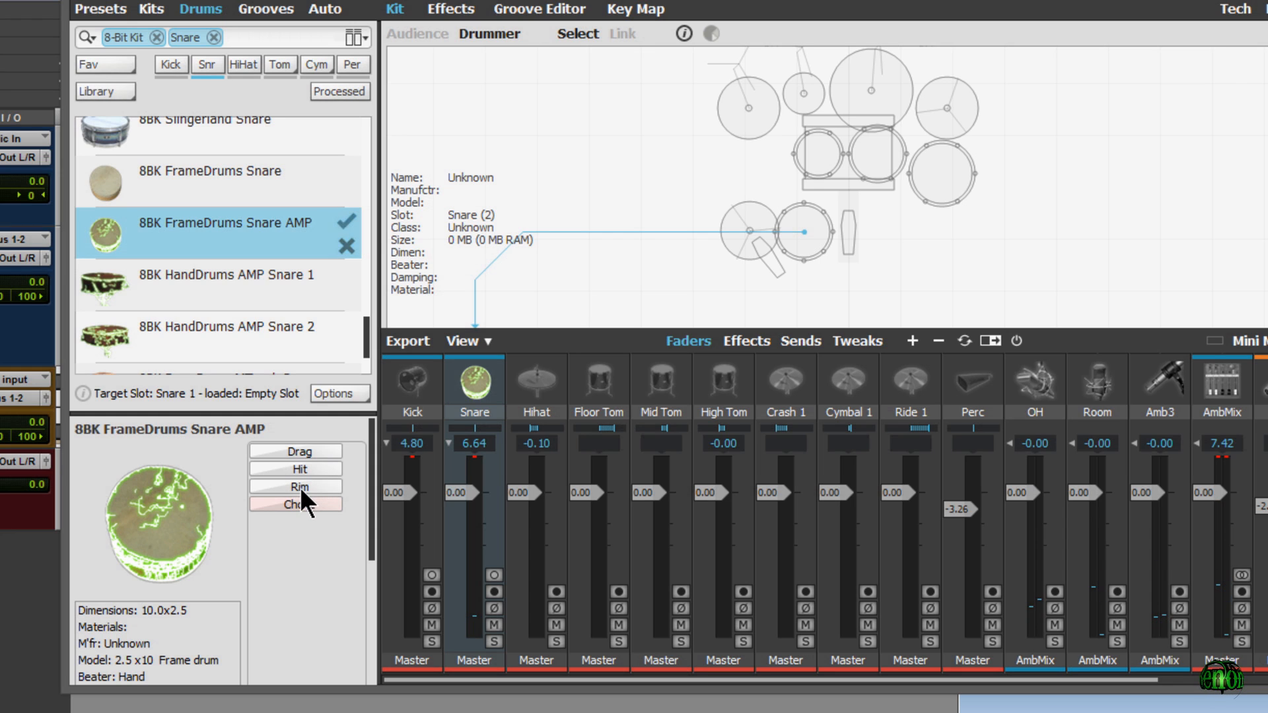
{"action": "left_click", "coordinate": [300, 487]}
{"action": "left_click", "coordinate": [332, 487]}
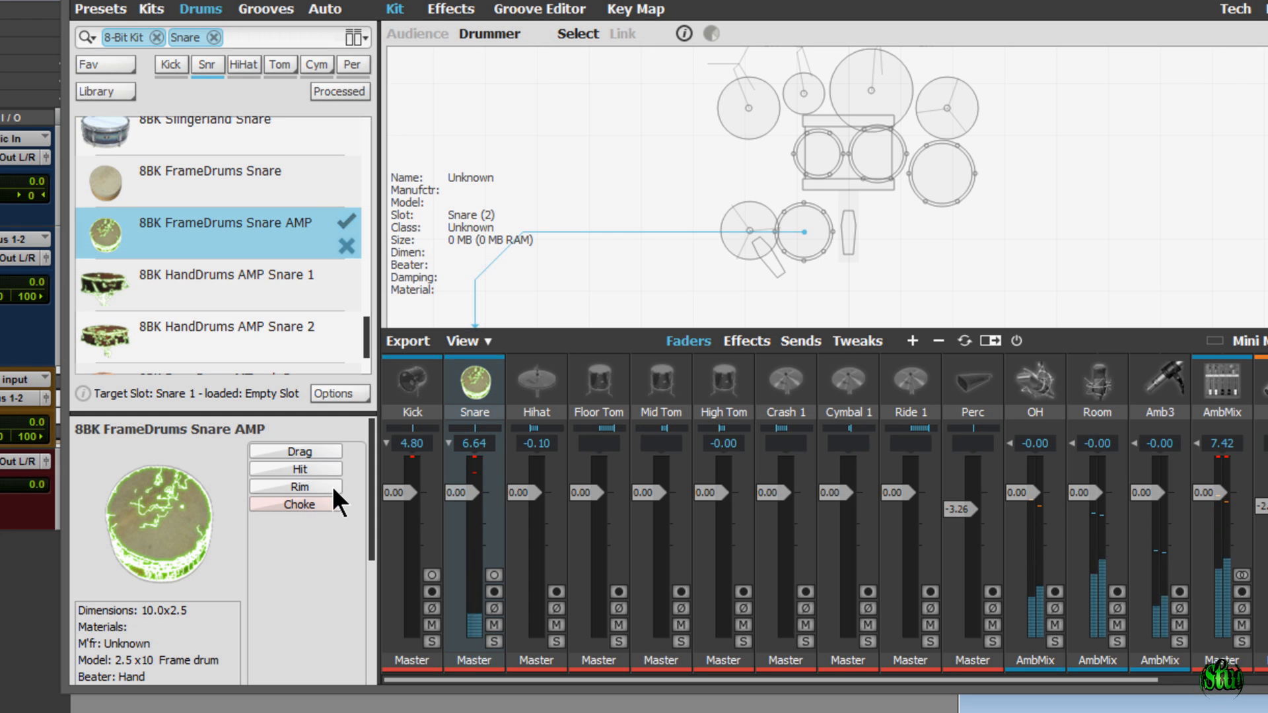
- Preview 8BK HandDrums AMP Snare 1 and audition its Hit and Rim articulations twice each
{"action": "left_click", "coordinate": [255, 271]}
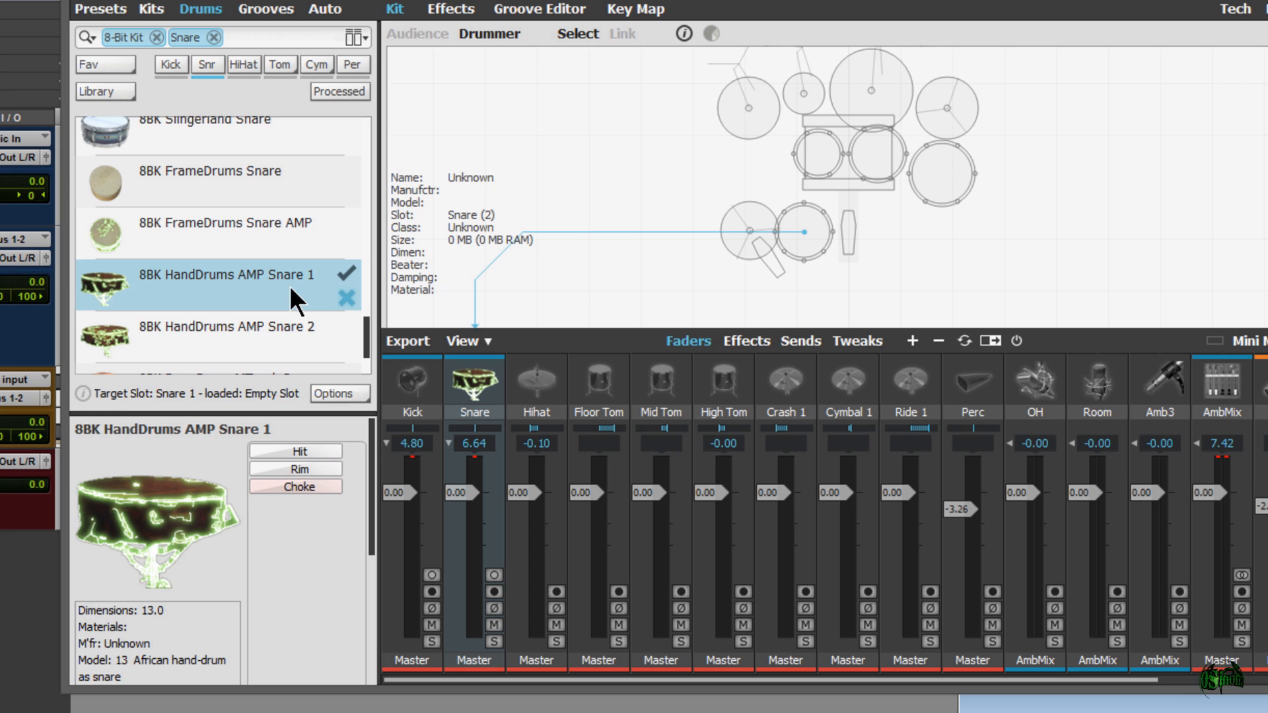
{"action": "left_click", "coordinate": [314, 451]}
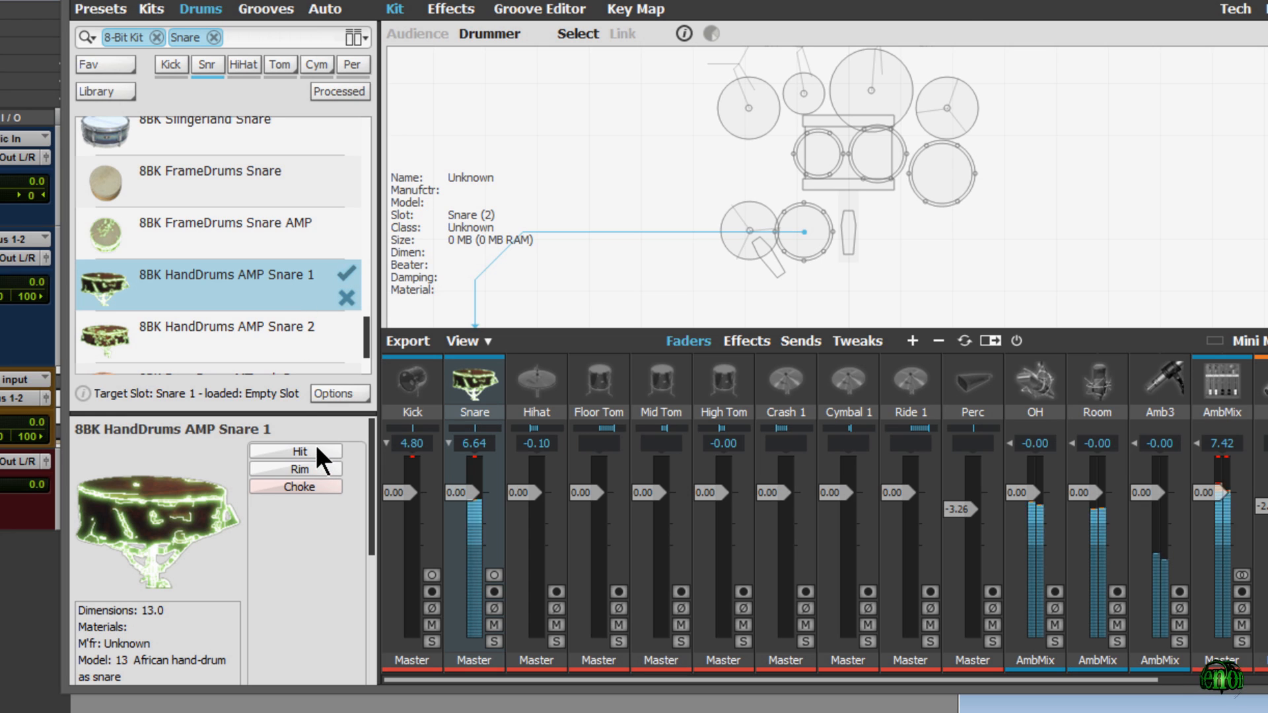
{"action": "left_click", "coordinate": [334, 449]}
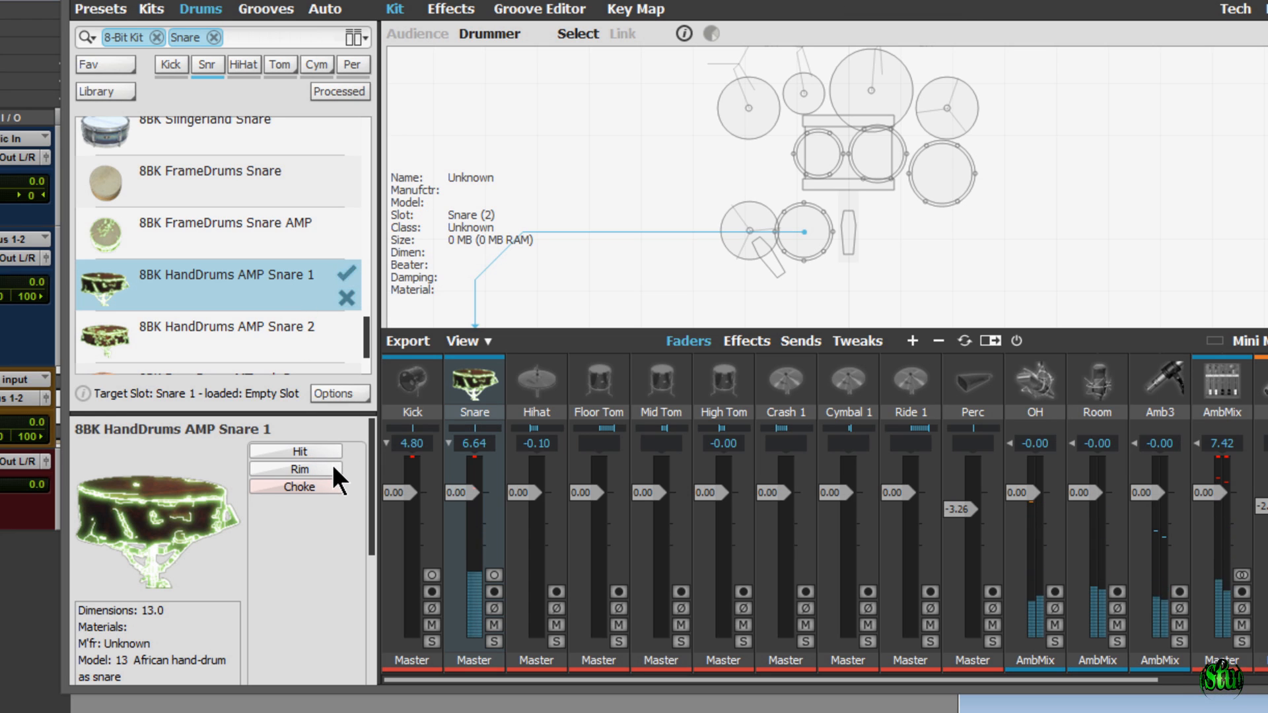
{"action": "left_click", "coordinate": [332, 465]}
{"action": "left_click", "coordinate": [331, 465]}
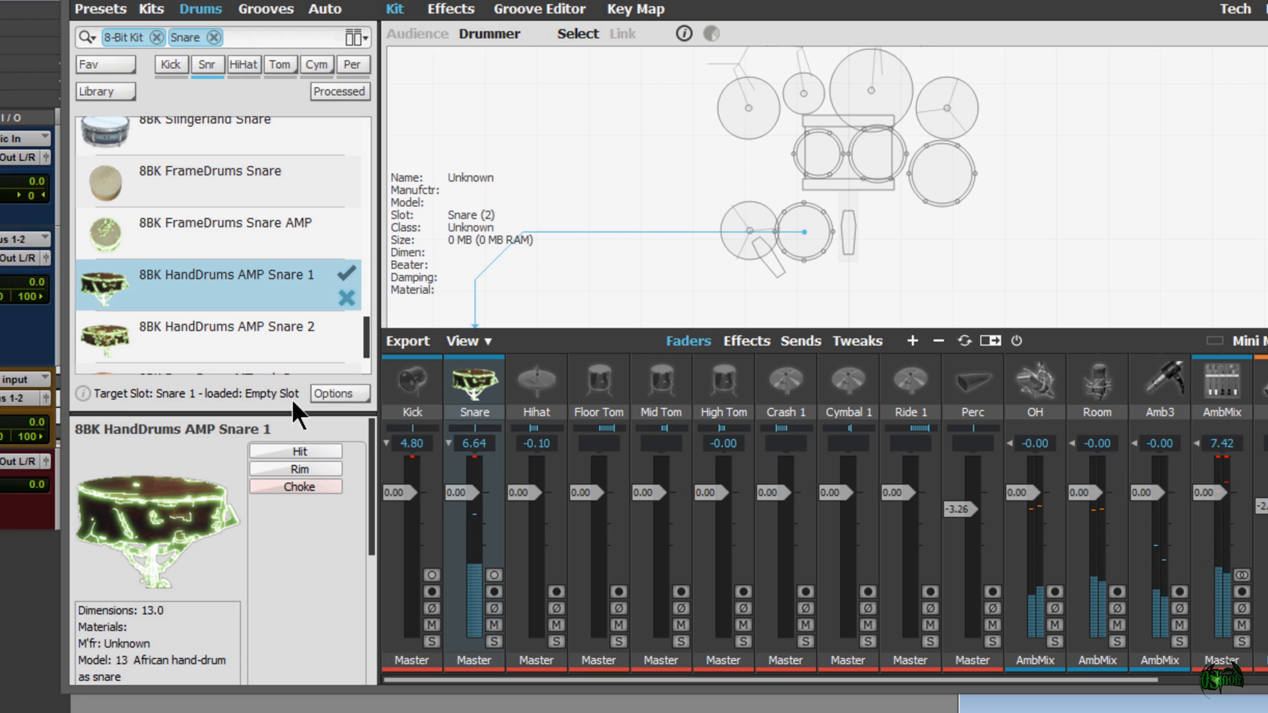
- Preview 8BK HandDrums AMP Snare 2 and audition its Hit articulation twice, Rim once and SS twice
{"action": "left_click", "coordinate": [249, 327]}
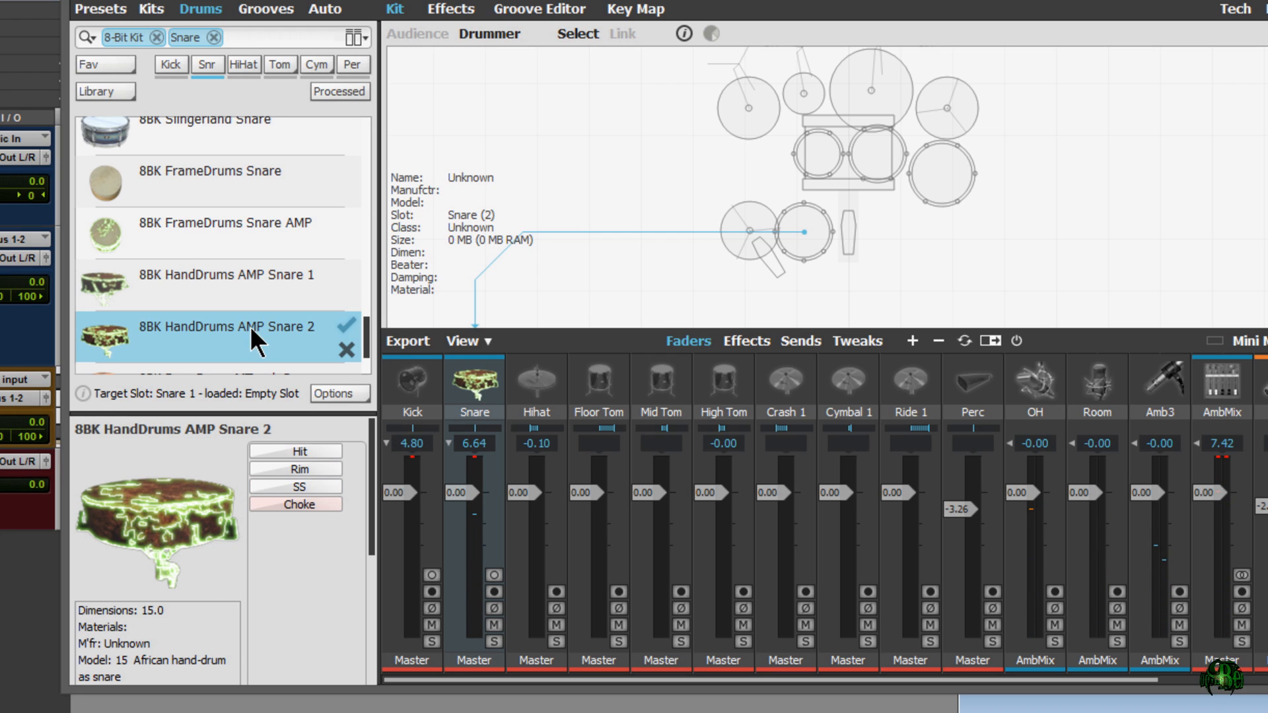
{"action": "left_click", "coordinate": [312, 447]}
{"action": "left_click", "coordinate": [331, 450]}
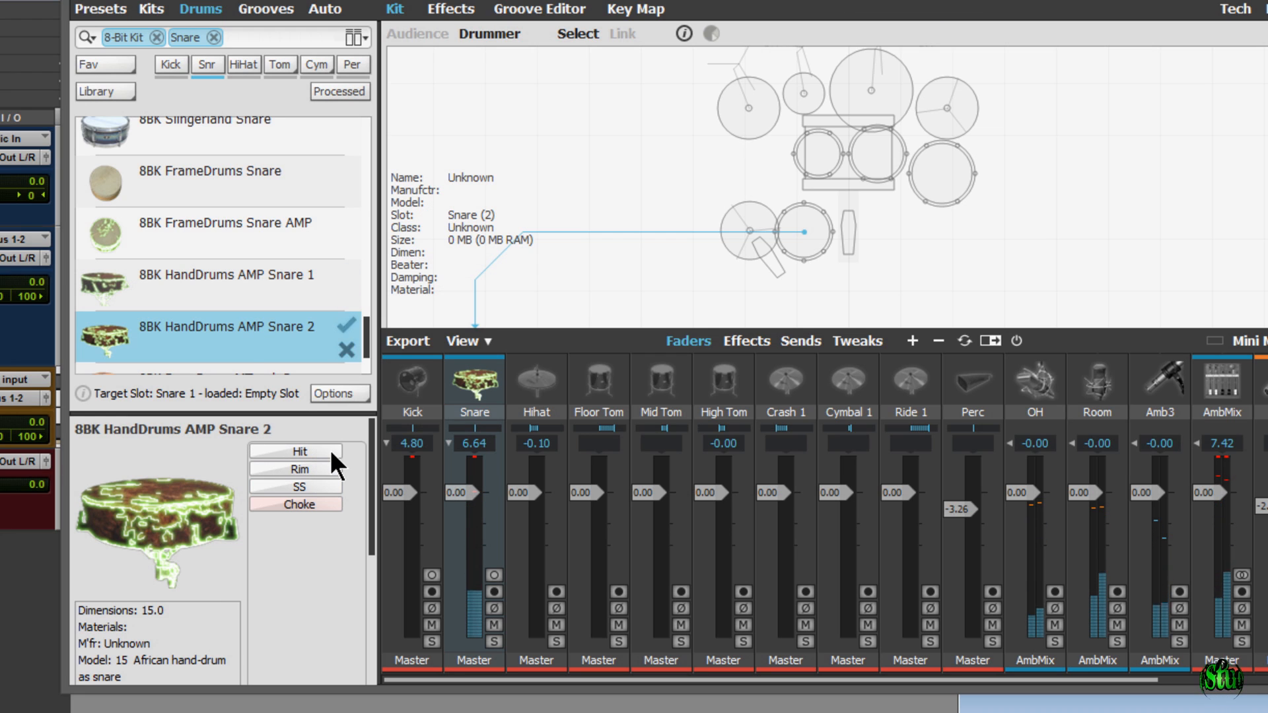
{"action": "left_click", "coordinate": [308, 467]}
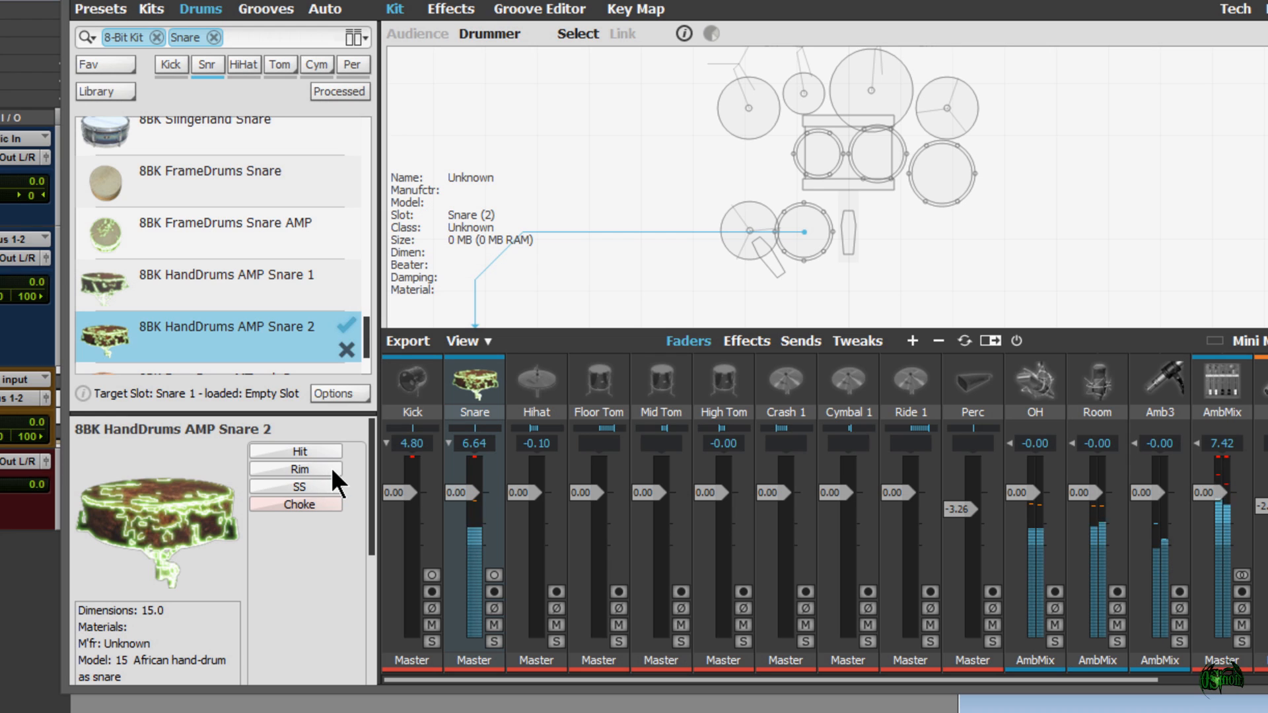
{"action": "left_click", "coordinate": [294, 485]}
{"action": "left_click", "coordinate": [330, 485]}
- Preview 8BK Perc Snare MTamb B, read through its details, and audition its Hit articulation twice
{"action": "left_click_drag", "start_coordinate": [363, 337], "coordinate": [363, 370]}
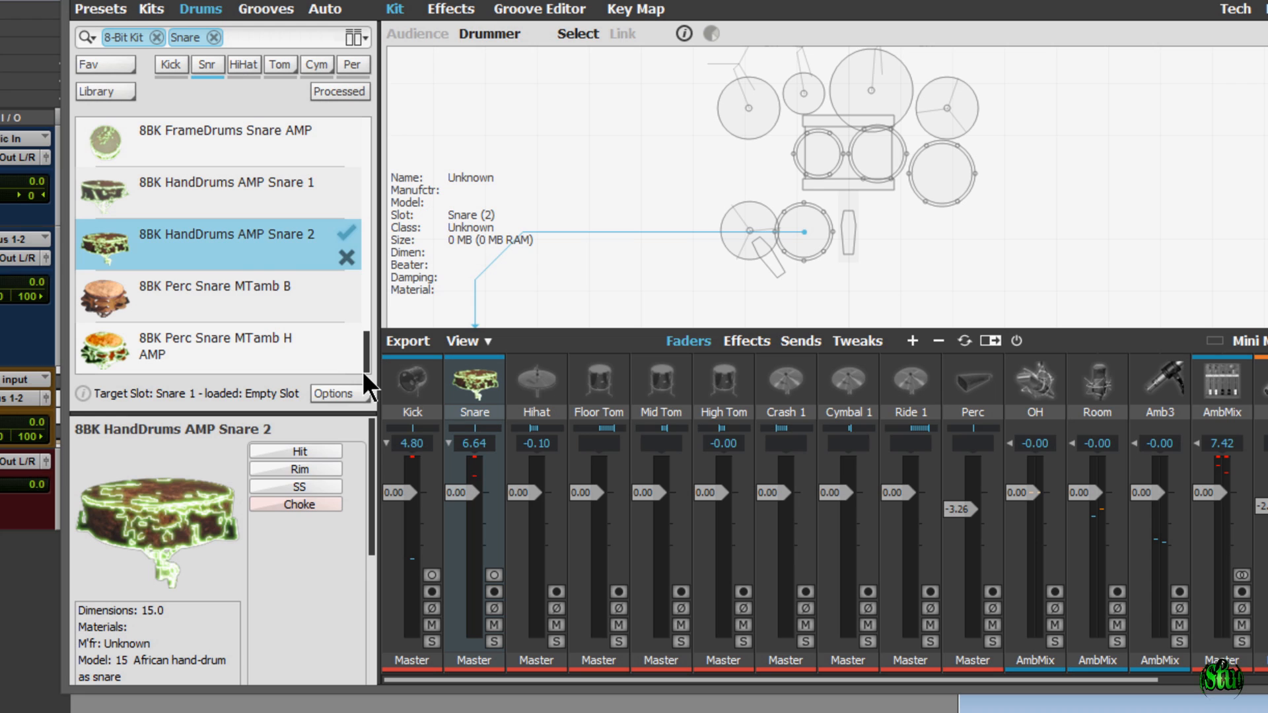
{"action": "left_click", "coordinate": [259, 288]}
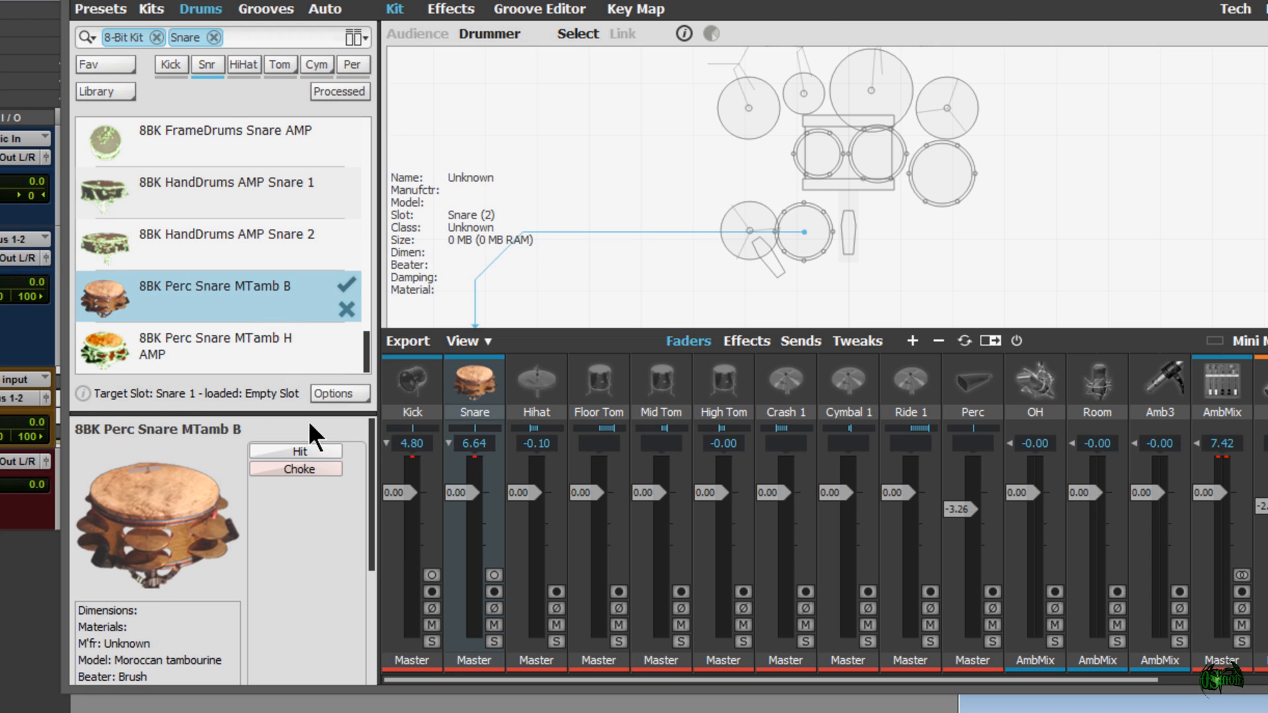
{"action": "left_click_drag", "start_coordinate": [371, 475], "coordinate": [356, 588]}
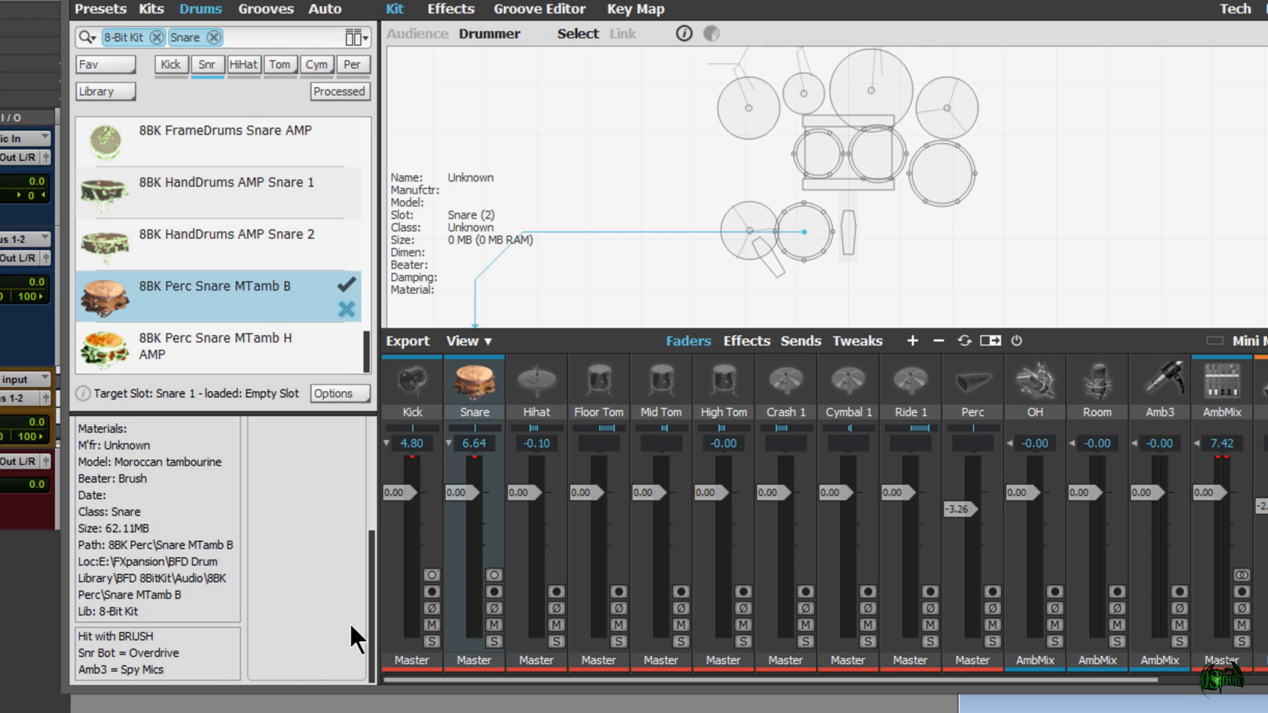
{"action": "left_click_drag", "start_coordinate": [371, 614], "coordinate": [353, 474]}
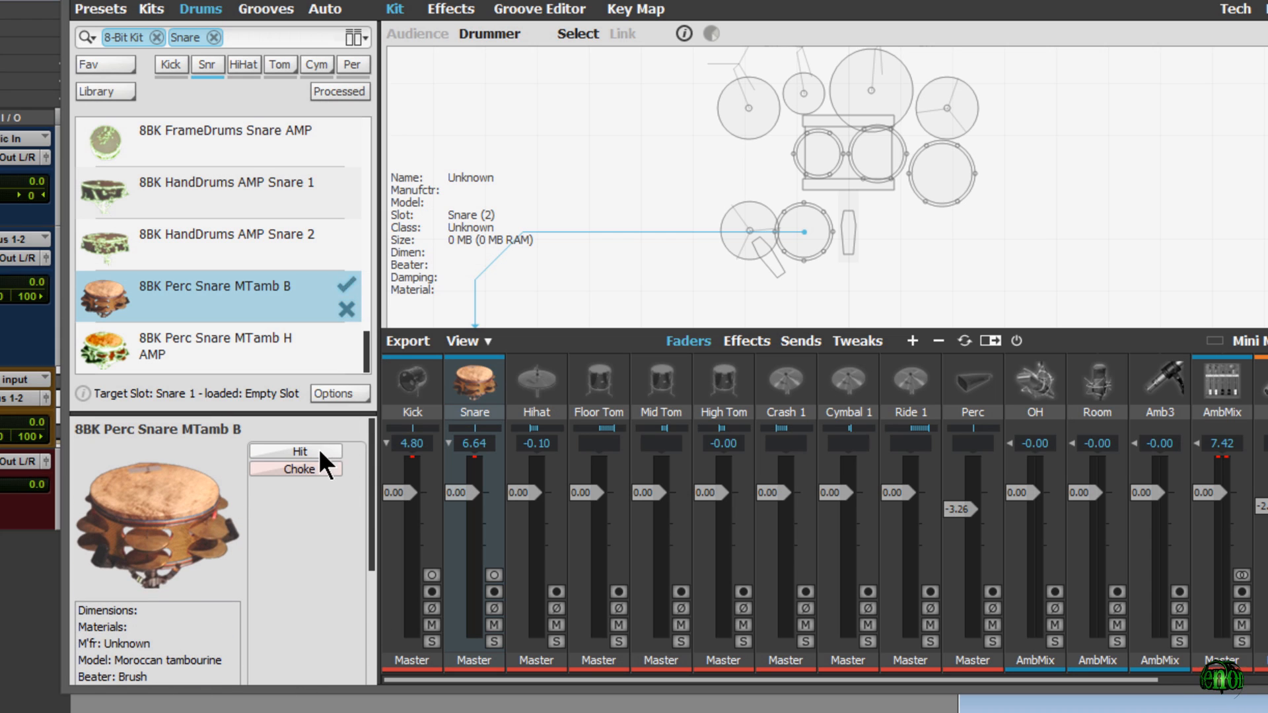
{"action": "left_click", "coordinate": [320, 449]}
{"action": "left_click", "coordinate": [331, 449]}
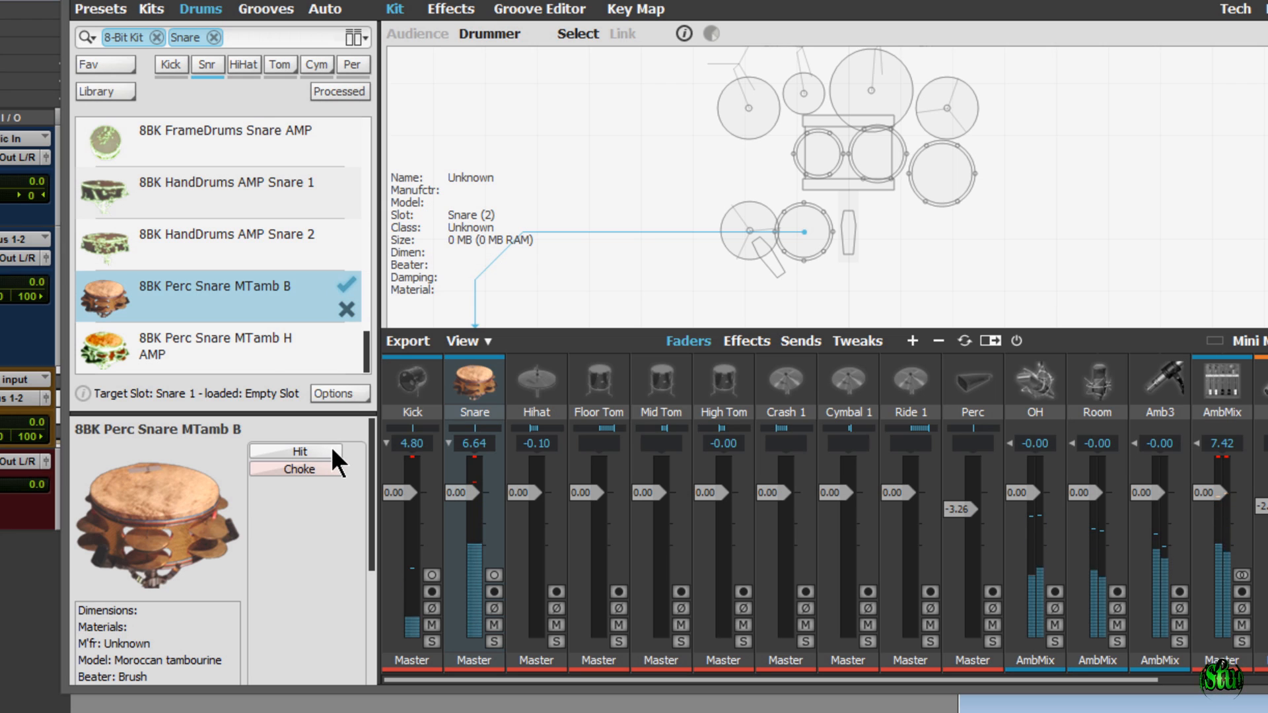
- Preview 8BK Perc Snare MTamb H AMP and audition its Hit articulation
{"action": "left_click", "coordinate": [268, 347]}
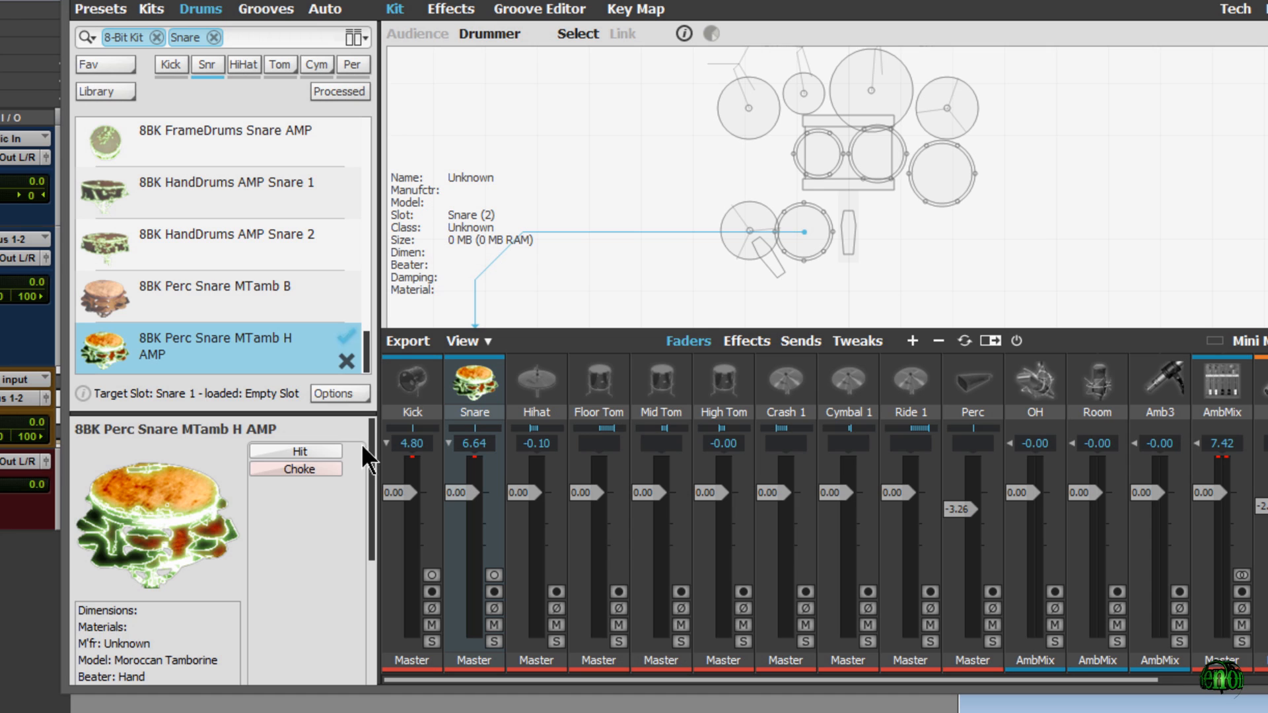
{"action": "mouse_move", "coordinate": [371, 442]}
{"action": "left_mouse_down"}
{"action": "mouse_move", "coordinate": [366, 562]}
{"action": "mouse_move", "coordinate": [365, 424]}
{"action": "left_mouse_up"}
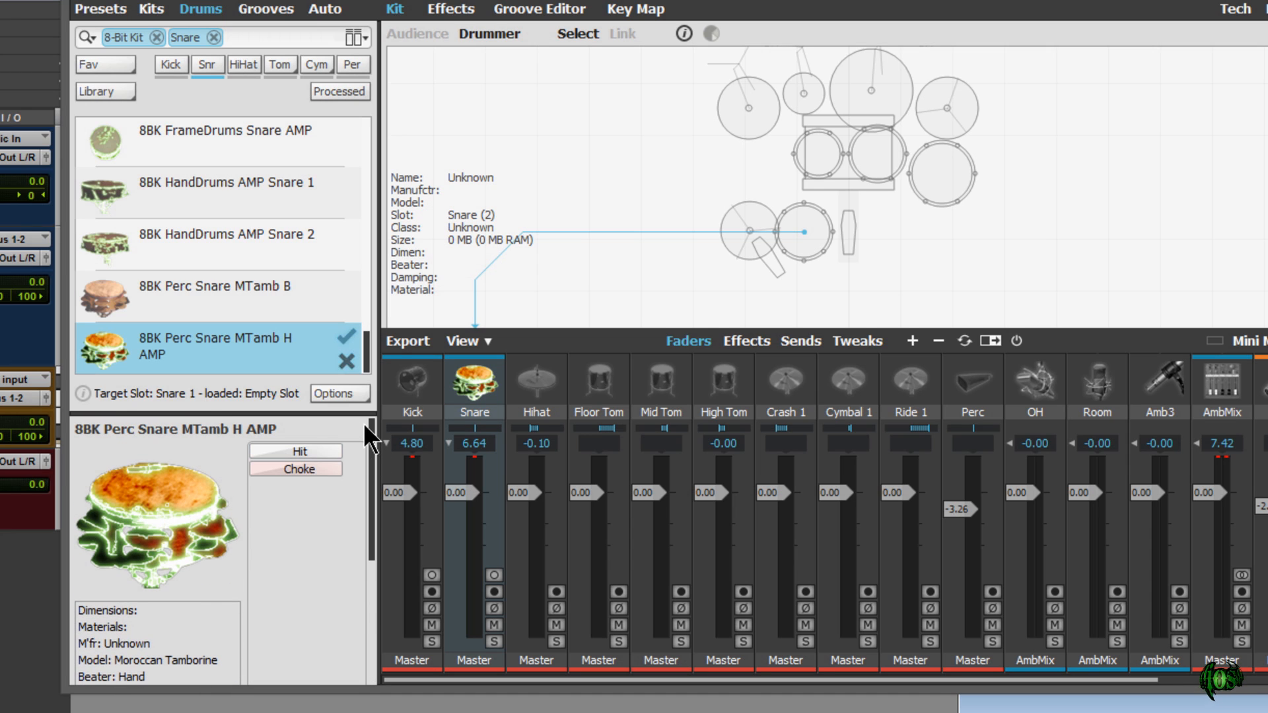
{"action": "left_click", "coordinate": [303, 446]}
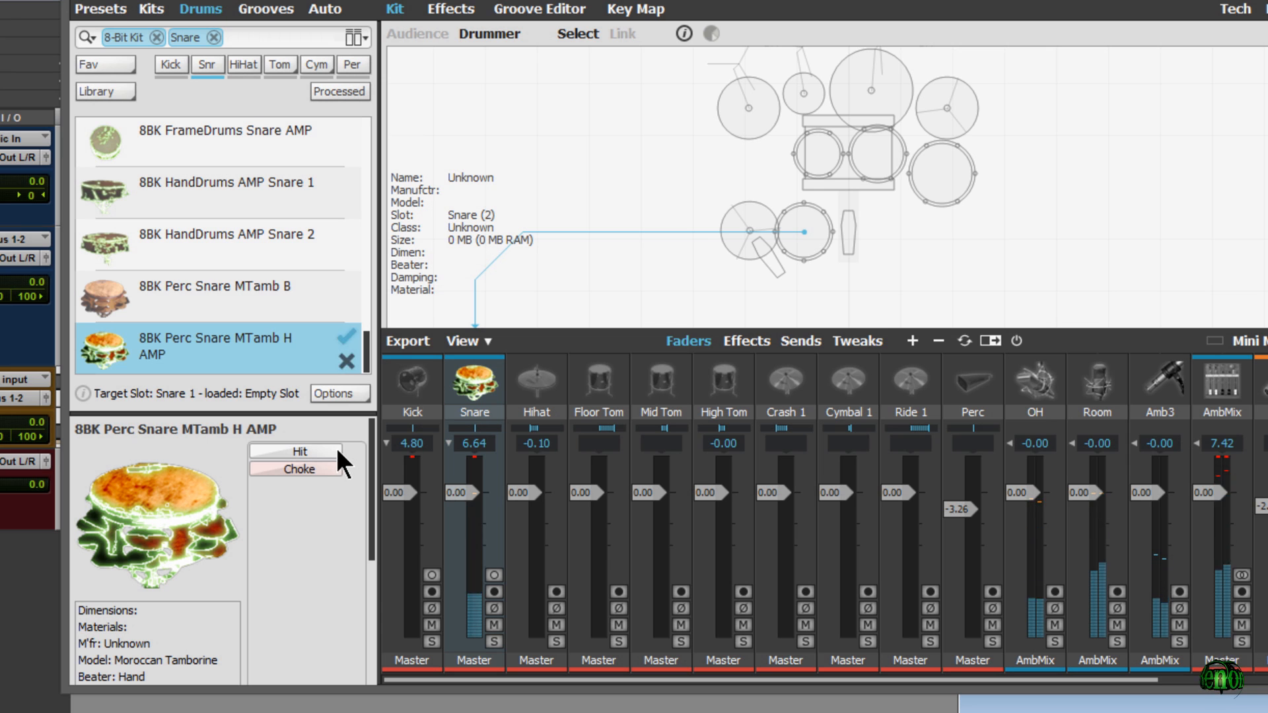
- Select the Hihat slot to browse the 8-Bit Kit hi-hats, and check the library filter choices
{"action": "left_click", "coordinate": [536, 370]}
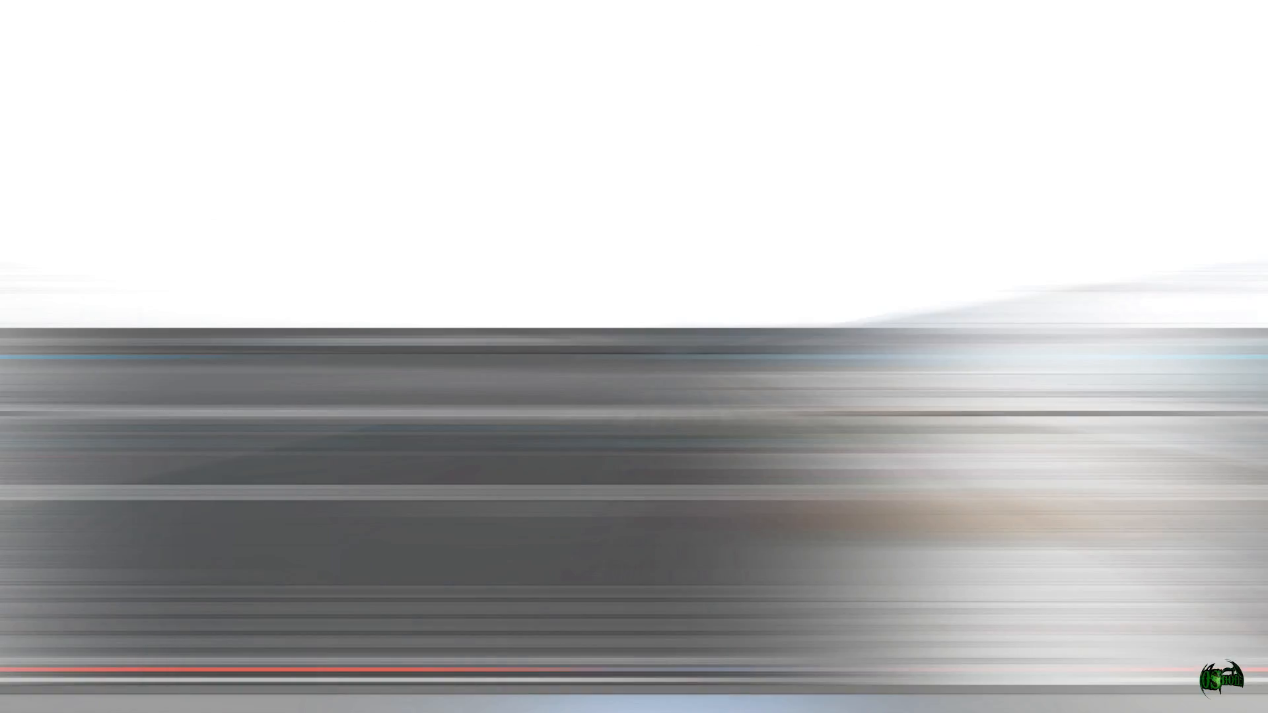
{"action": "left_click", "coordinate": [106, 92]}
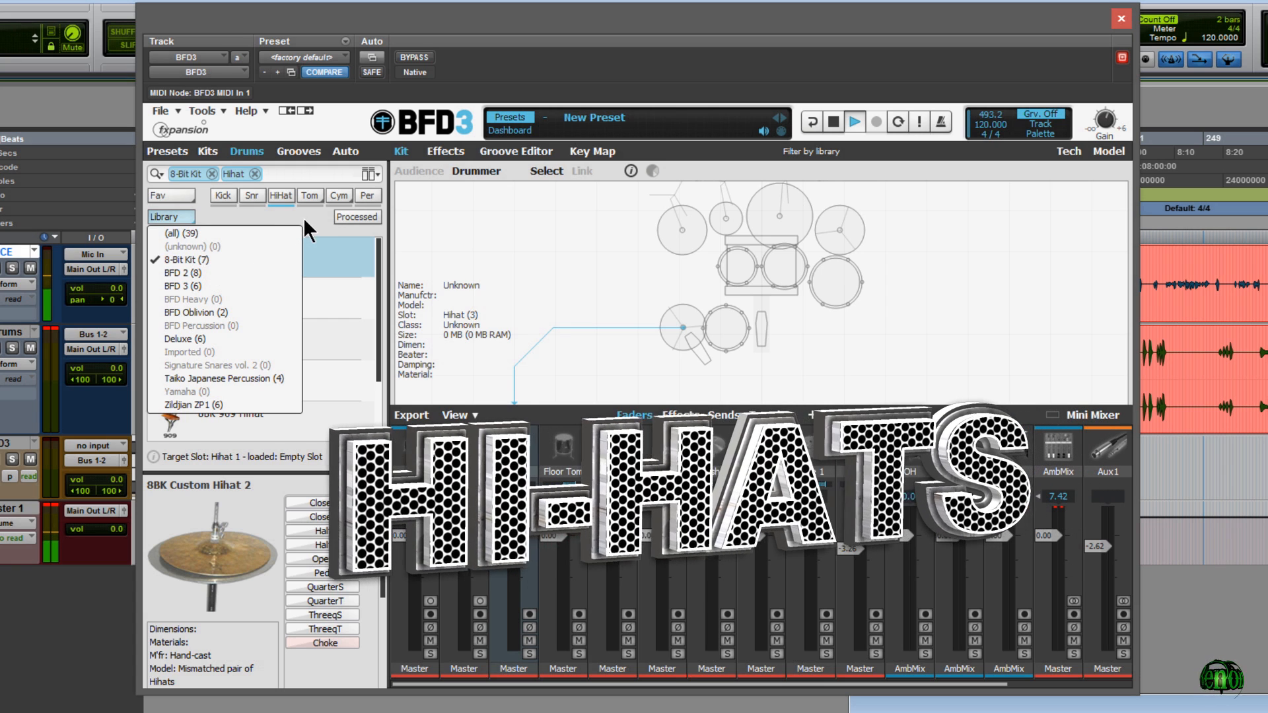
{"action": "left_click", "coordinate": [304, 217]}
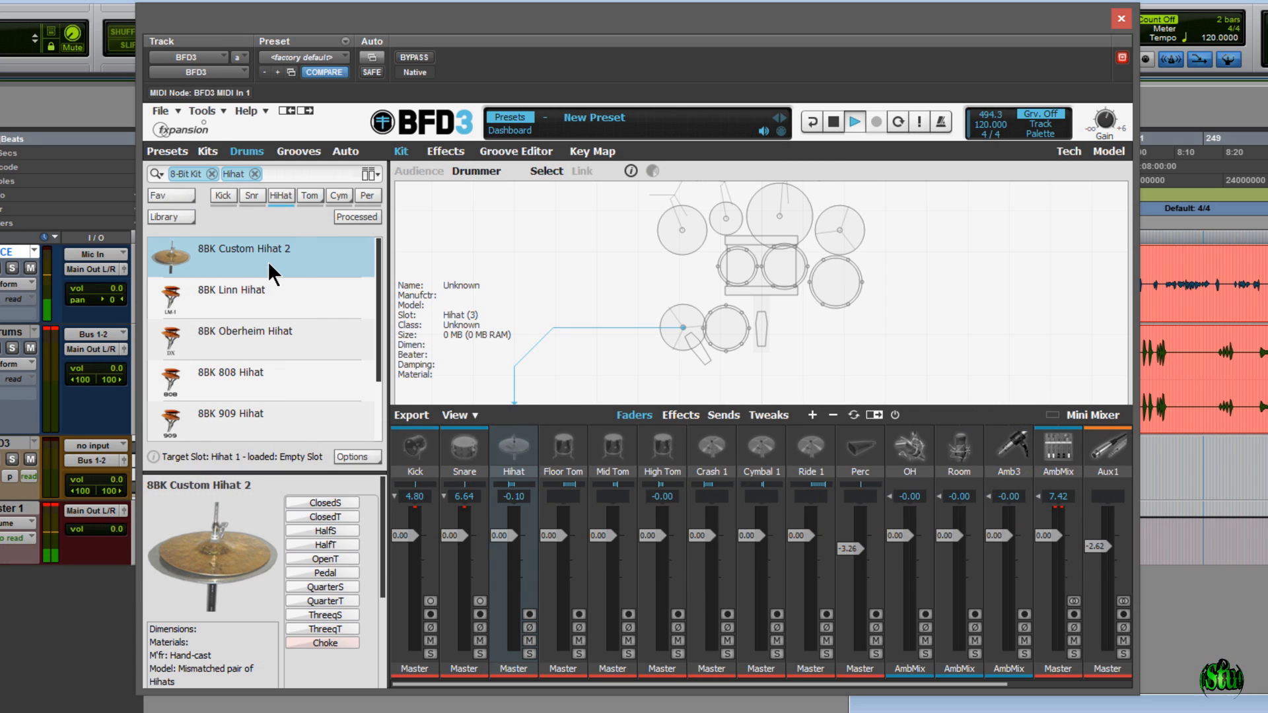
- Audition the ClosedS, ClosedT and HalfS articulations of 8BK Custom Hihat 2 twice each
{"action": "left_click", "coordinate": [348, 500]}
{"action": "left_click", "coordinate": [351, 501]}
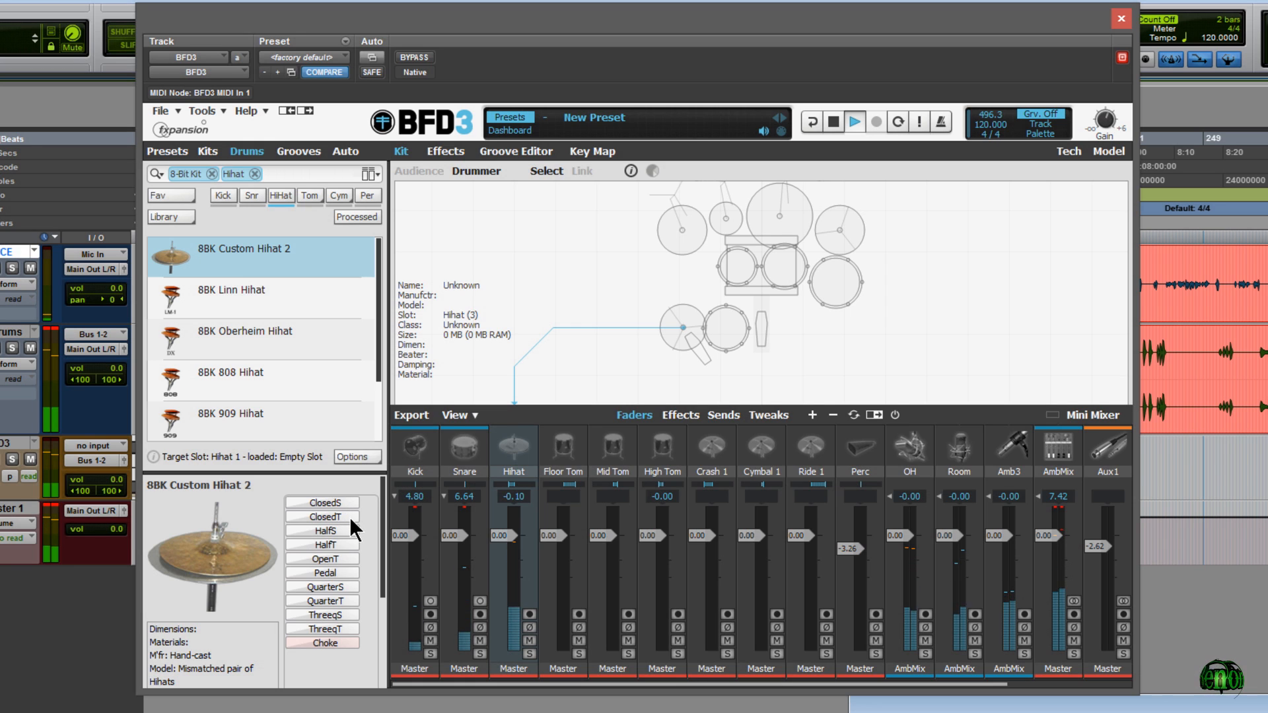
{"action": "left_click", "coordinate": [347, 517]}
{"action": "left_click", "coordinate": [347, 518]}
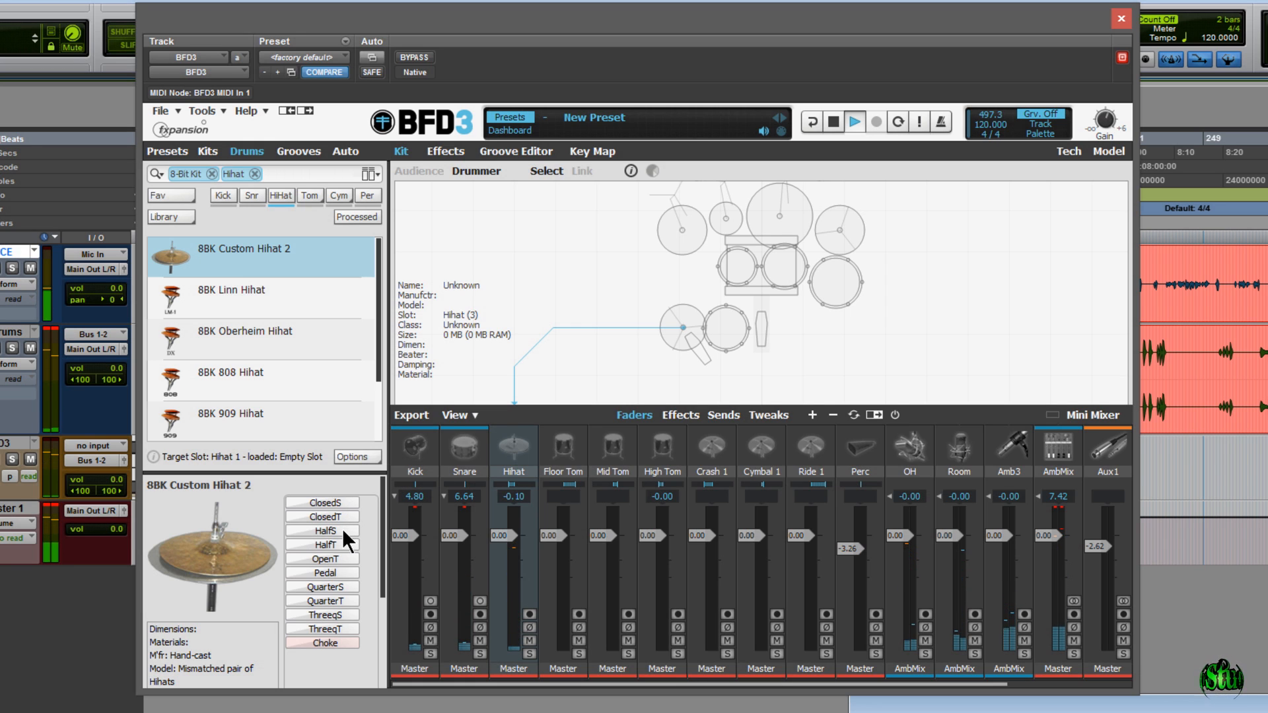
{"action": "left_click", "coordinate": [348, 529]}
{"action": "left_click", "coordinate": [347, 530]}
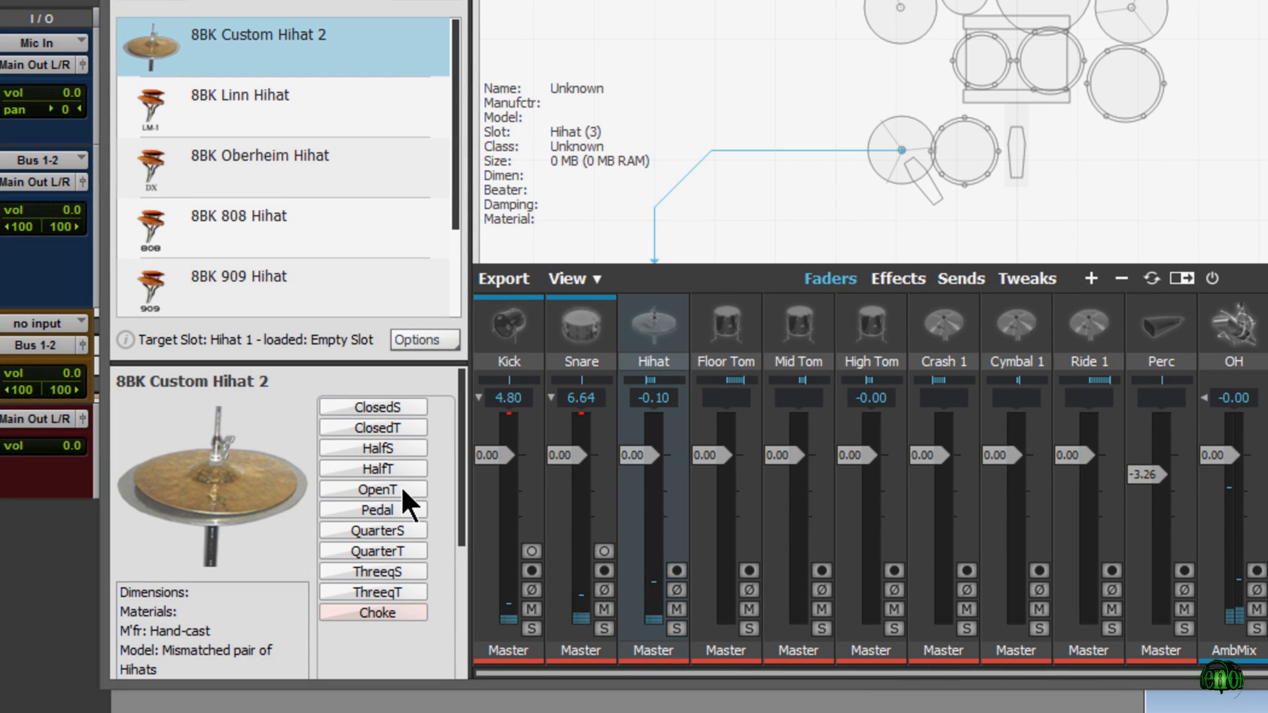
- Audition the OpenT articulation of 8BK Custom Hihat 2 twice and its Pedal articulation three times
{"action": "left_click", "coordinate": [405, 490]}
{"action": "left_click", "coordinate": [414, 489]}
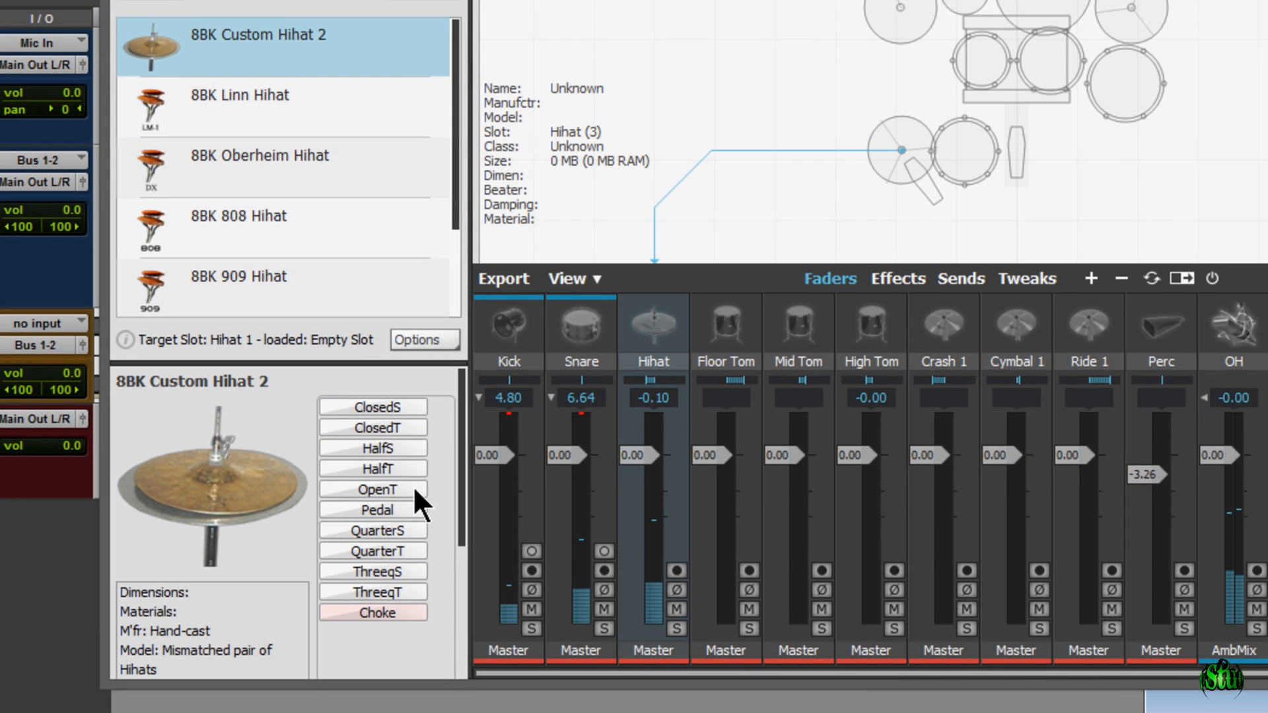
{"action": "left_click", "coordinate": [410, 511]}
{"action": "left_click", "coordinate": [411, 512]}
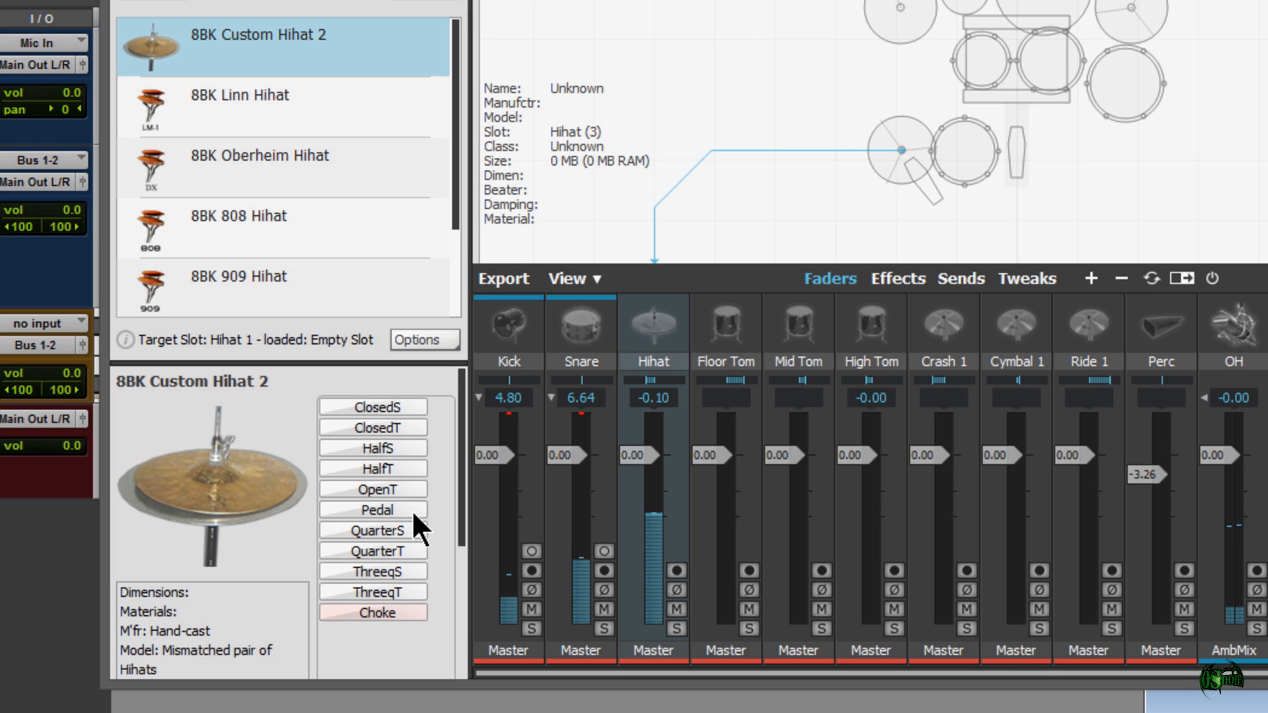
{"action": "left_click", "coordinate": [357, 512]}
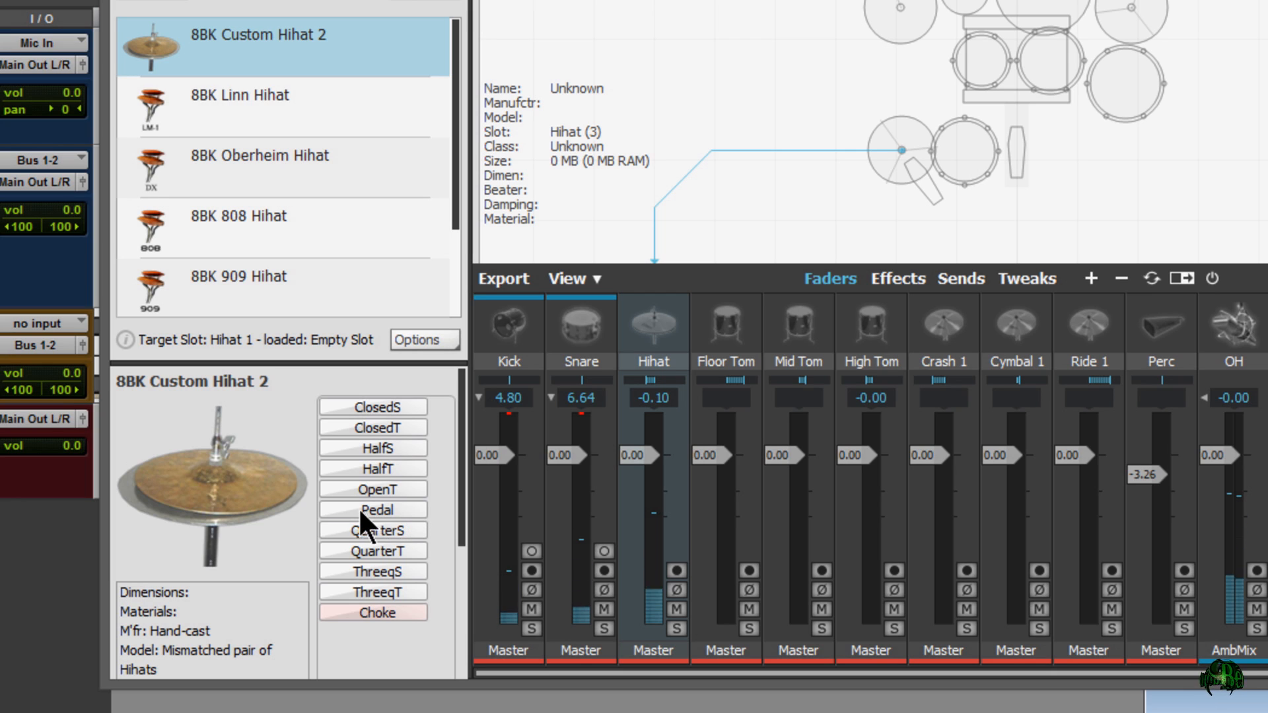
- Audition the QuarterS, QuarterT and ThreeqS articulations of 8BK Custom Hihat 2 twice each
{"action": "left_click", "coordinate": [399, 526]}
{"action": "left_click", "coordinate": [419, 530]}
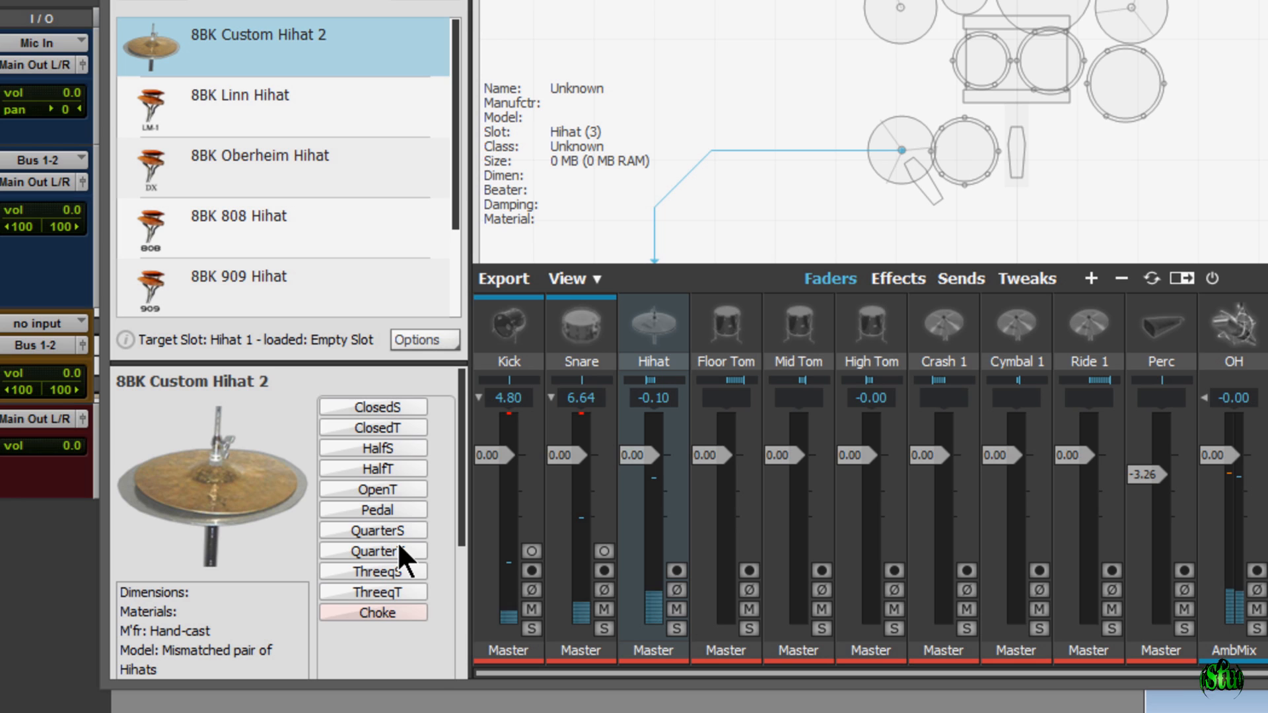
{"action": "left_click", "coordinate": [392, 549]}
{"action": "left_click", "coordinate": [415, 550]}
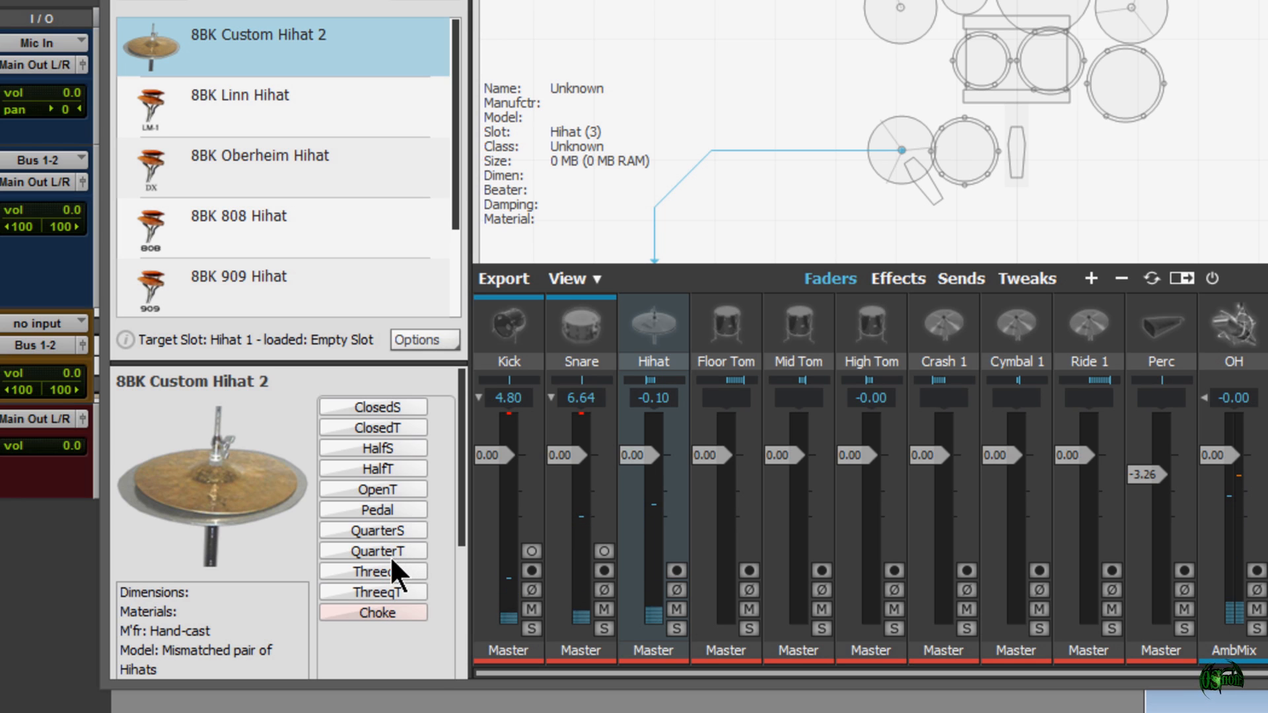
{"action": "left_click", "coordinate": [390, 571]}
{"action": "left_click", "coordinate": [411, 569]}
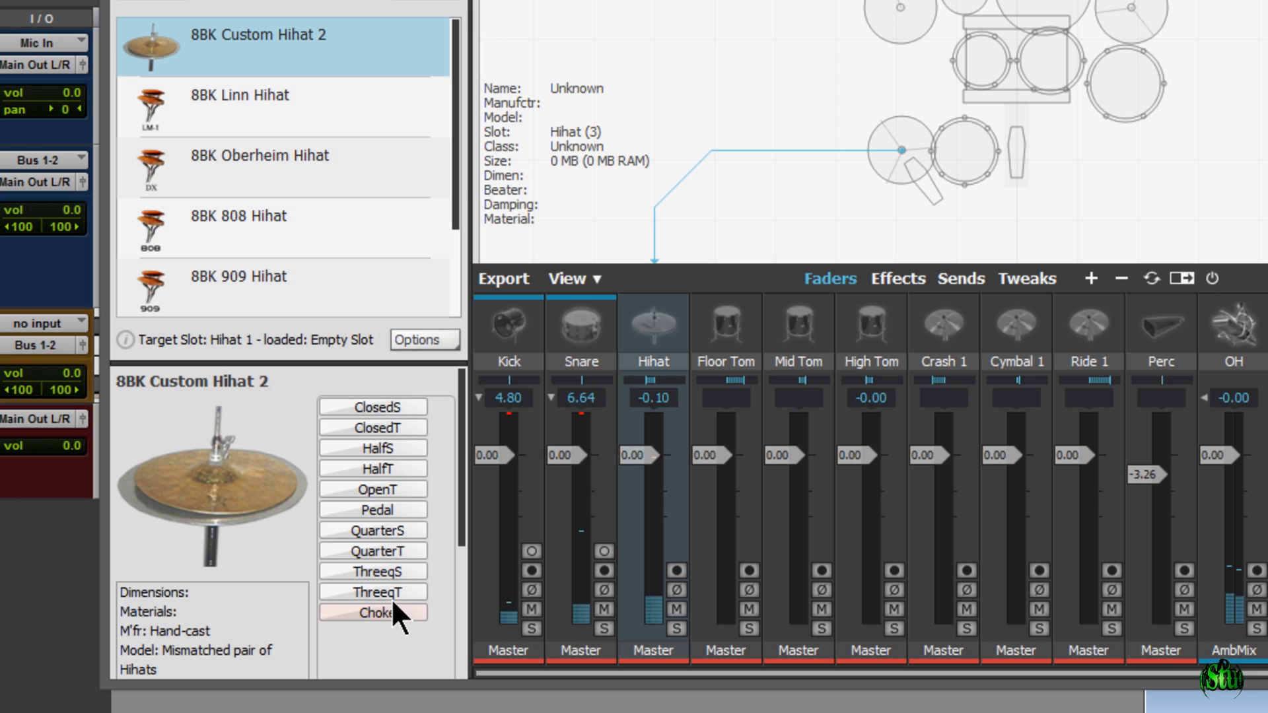
- Audition the ThreeqT articulation of 8BK Custom Hihat 2, and the ClosedT and OpenT articulations of 8BK Linn Hihat, twice each
{"action": "left_click", "coordinate": [401, 593]}
{"action": "left_click", "coordinate": [420, 590]}
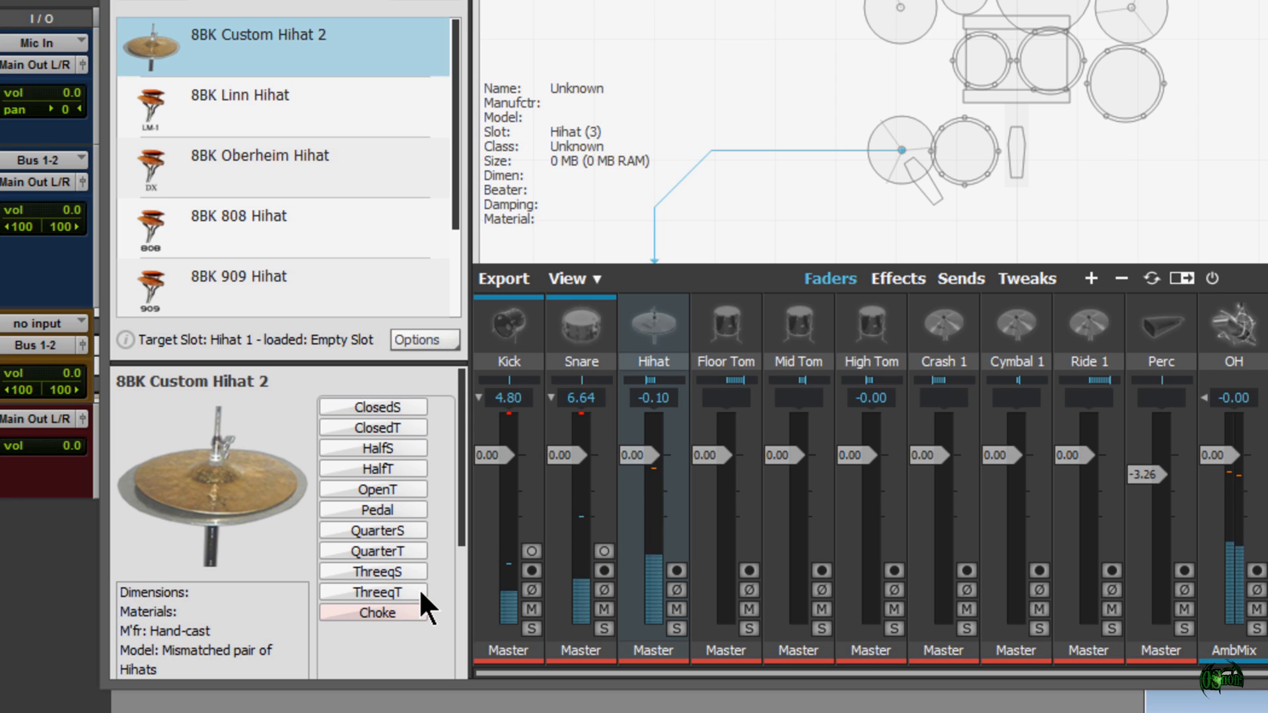
{"action": "left_click", "coordinate": [322, 114]}
{"action": "left_click", "coordinate": [383, 407]}
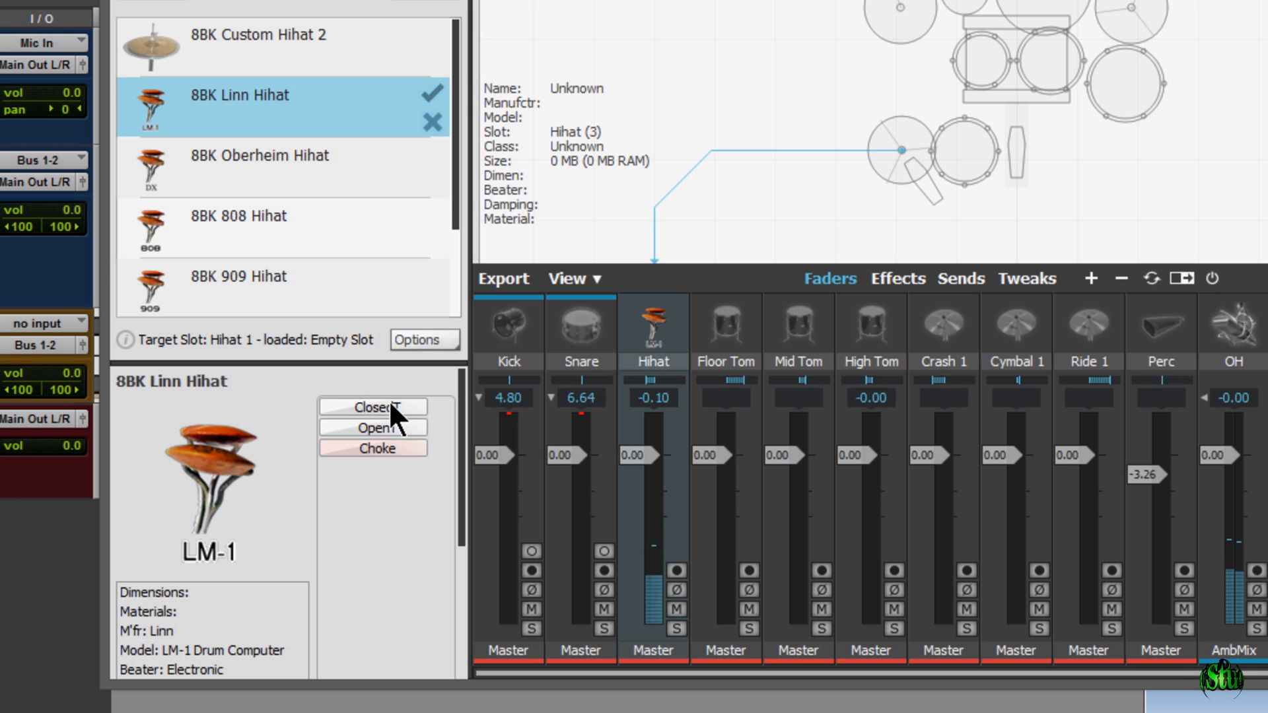
{"action": "left_click", "coordinate": [408, 407]}
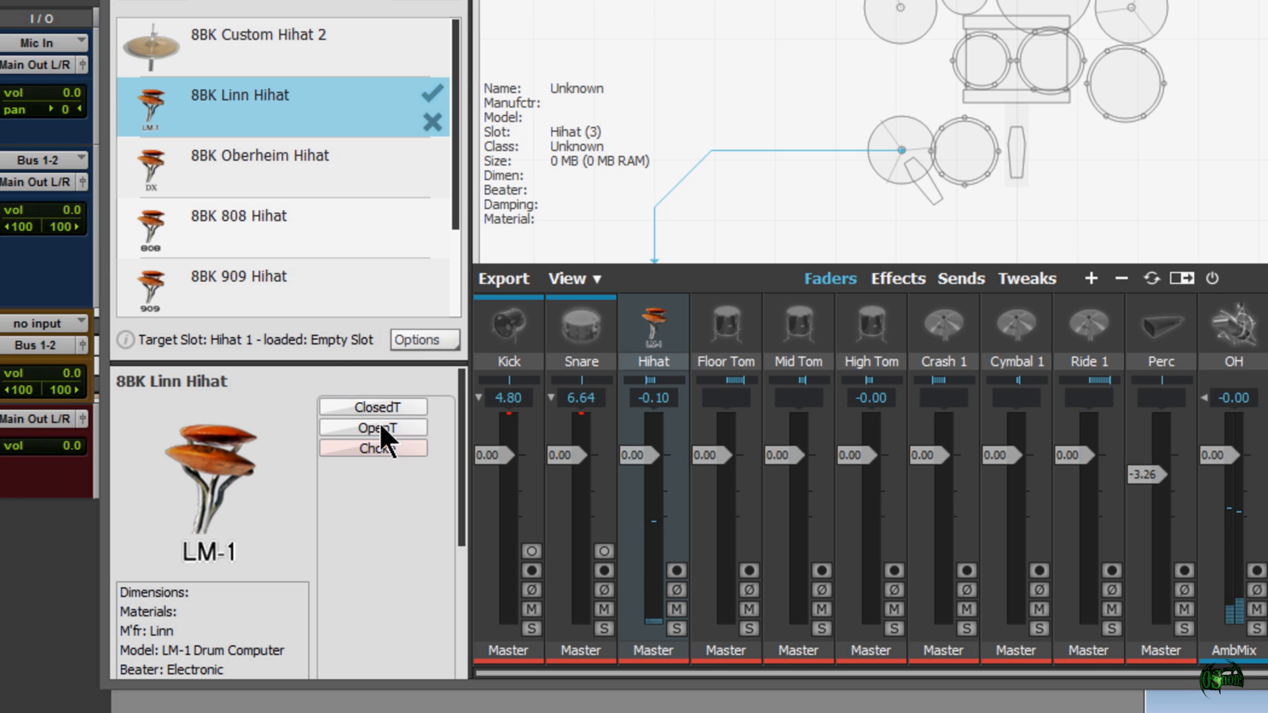
{"action": "left_click", "coordinate": [414, 426]}
{"action": "left_click", "coordinate": [414, 426]}
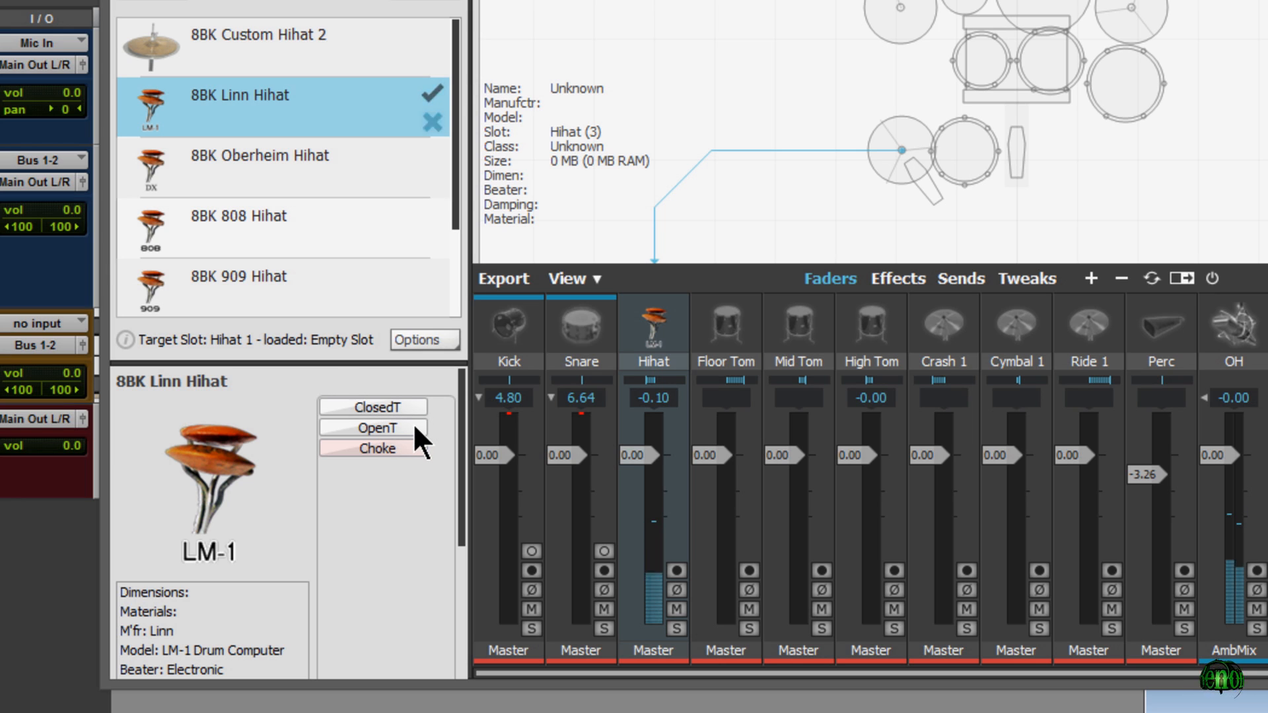
- Preview 8BK Oberheim Hihat, auditioning its ClosedT articulation once and its OpenT articulation twice
{"action": "left_click", "coordinate": [328, 167]}
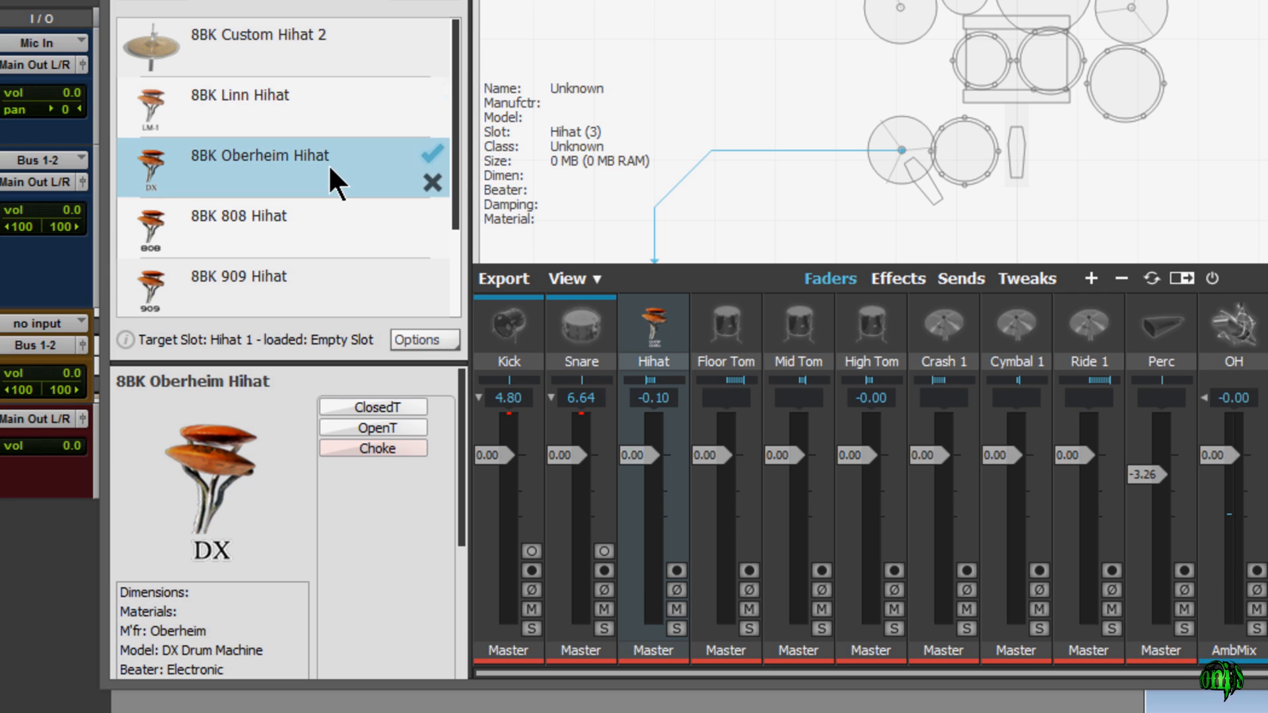
{"action": "left_click", "coordinate": [391, 407]}
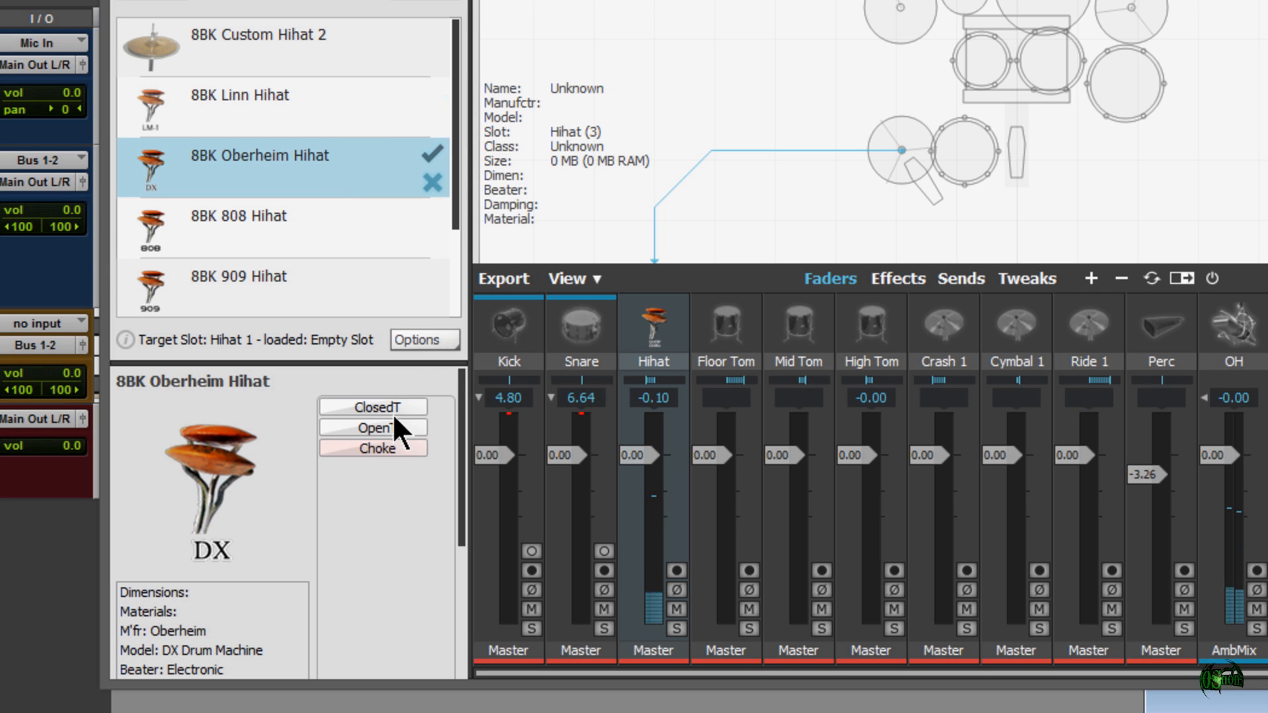
{"action": "left_click", "coordinate": [403, 427]}
{"action": "left_click", "coordinate": [414, 423]}
- Preview 8BK 808 Hihat, auditioning its ClosedT and HalfT articulations twice each
{"action": "left_click", "coordinate": [337, 218]}
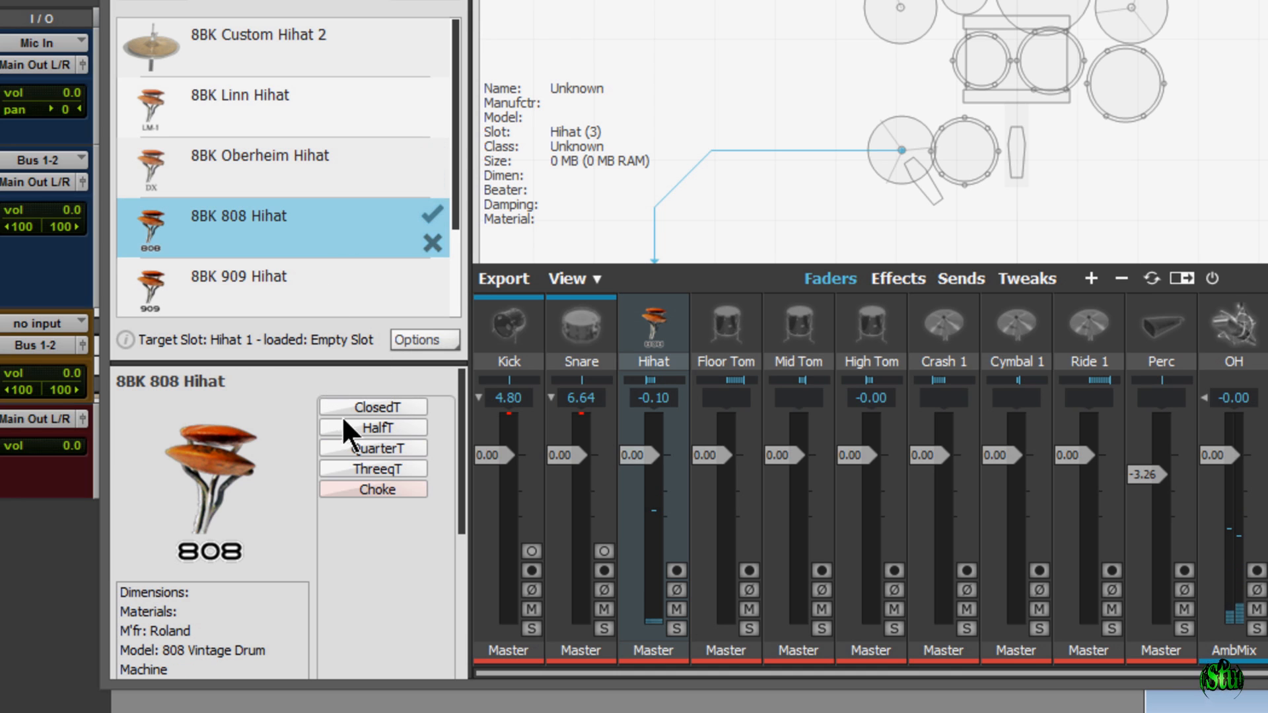
{"action": "left_click", "coordinate": [384, 408]}
{"action": "left_click", "coordinate": [410, 404]}
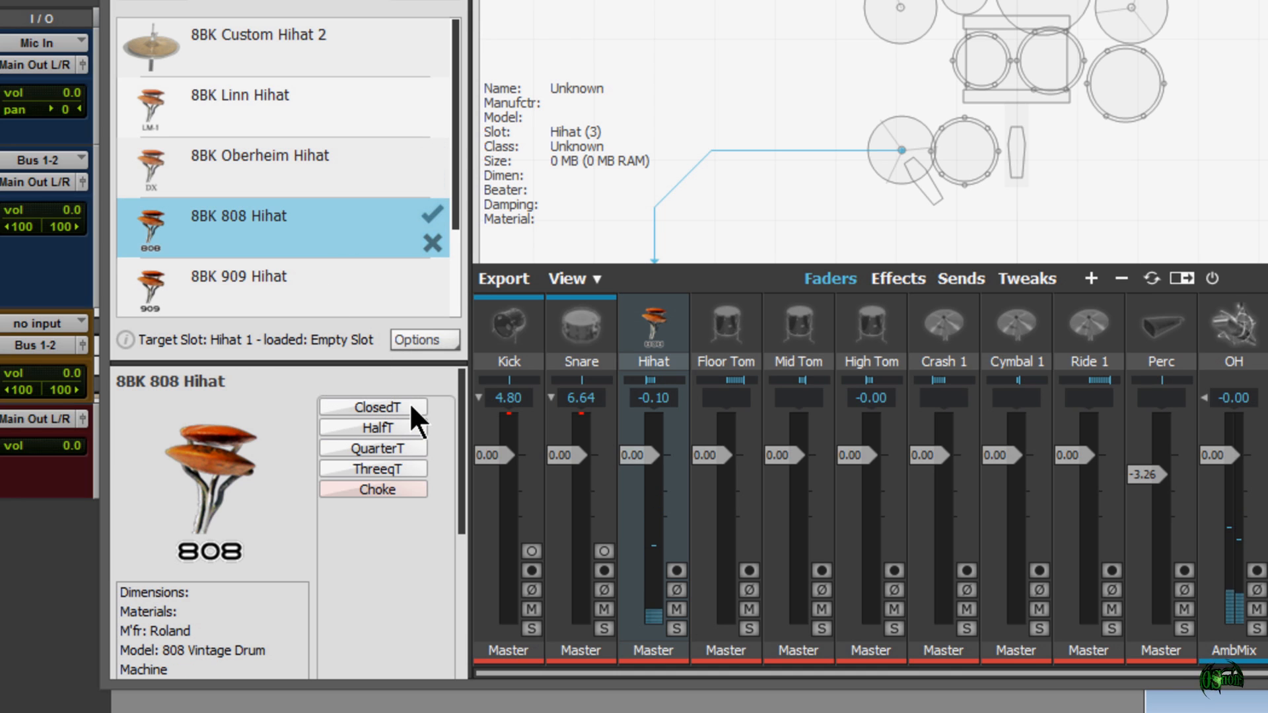
{"action": "left_click", "coordinate": [398, 426]}
{"action": "left_click", "coordinate": [420, 426]}
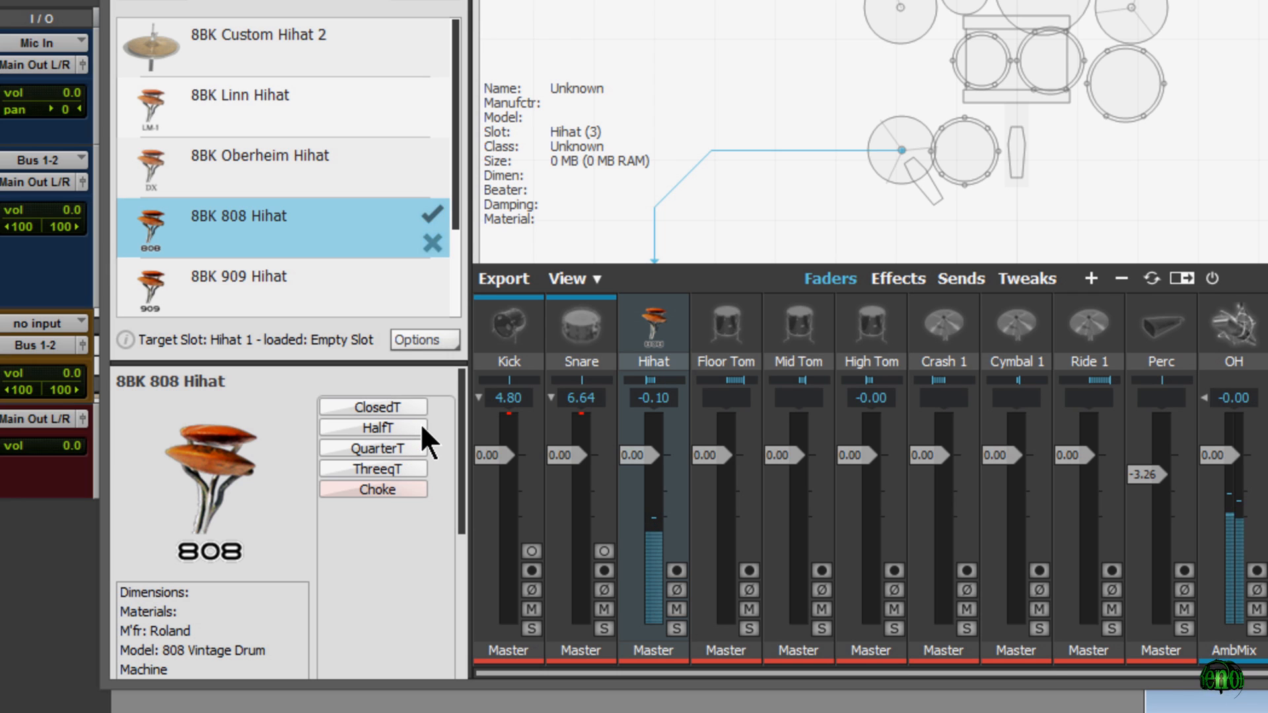
- Audition the QuarterT and ThreeqT articulations of 8BK 808 Hihat three times each
{"action": "left_click", "coordinate": [403, 447]}
{"action": "left_click", "coordinate": [408, 441]}
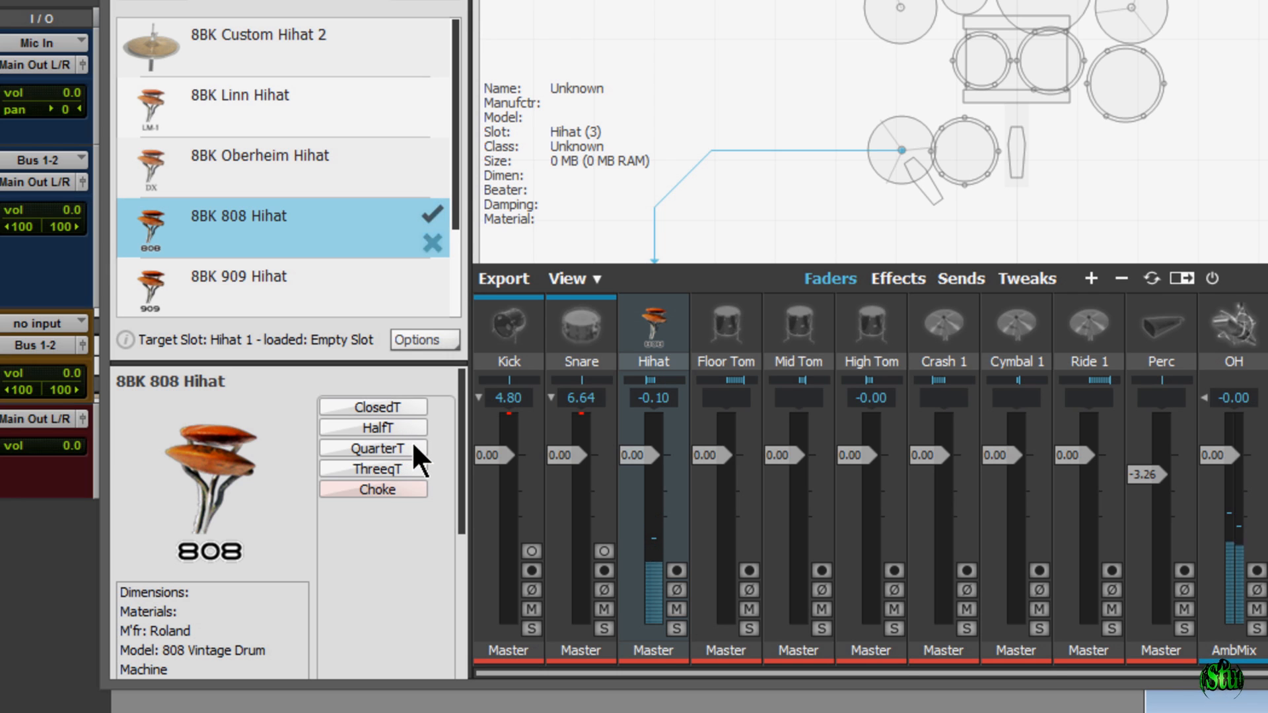
{"action": "left_click", "coordinate": [417, 441]}
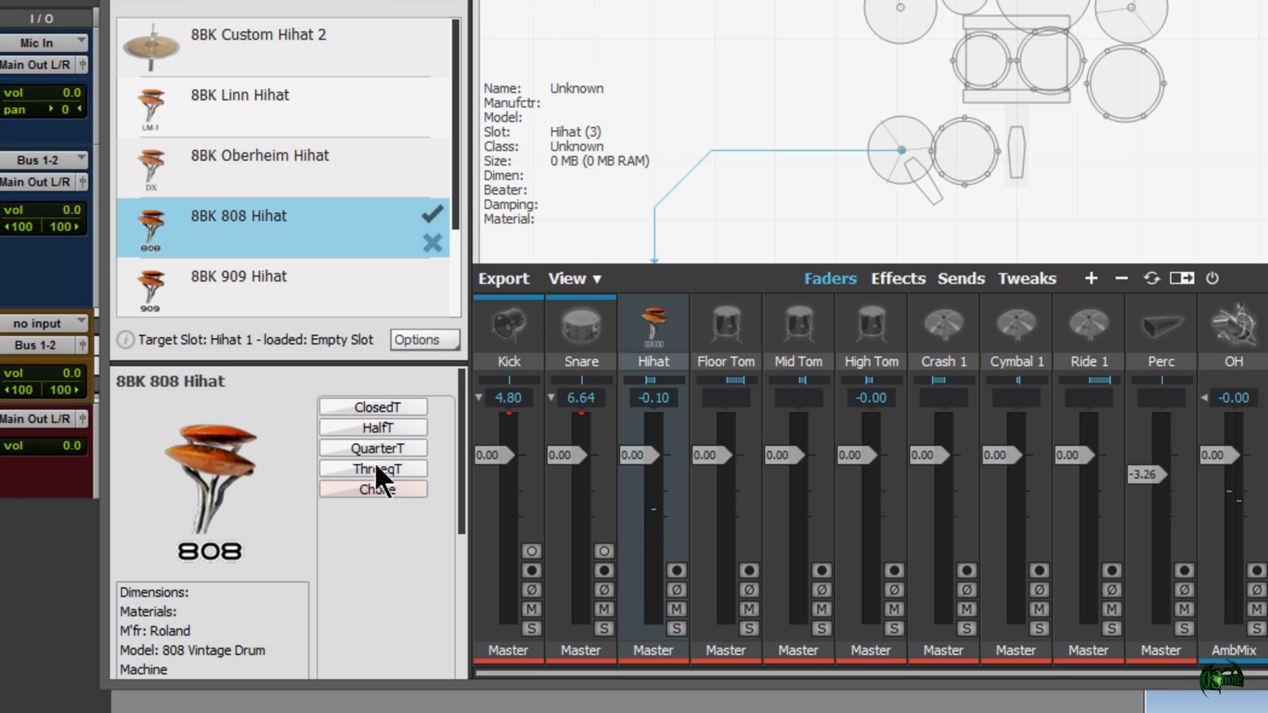
{"action": "left_click", "coordinate": [399, 466]}
{"action": "left_click", "coordinate": [405, 466]}
{"action": "left_click", "coordinate": [420, 466]}
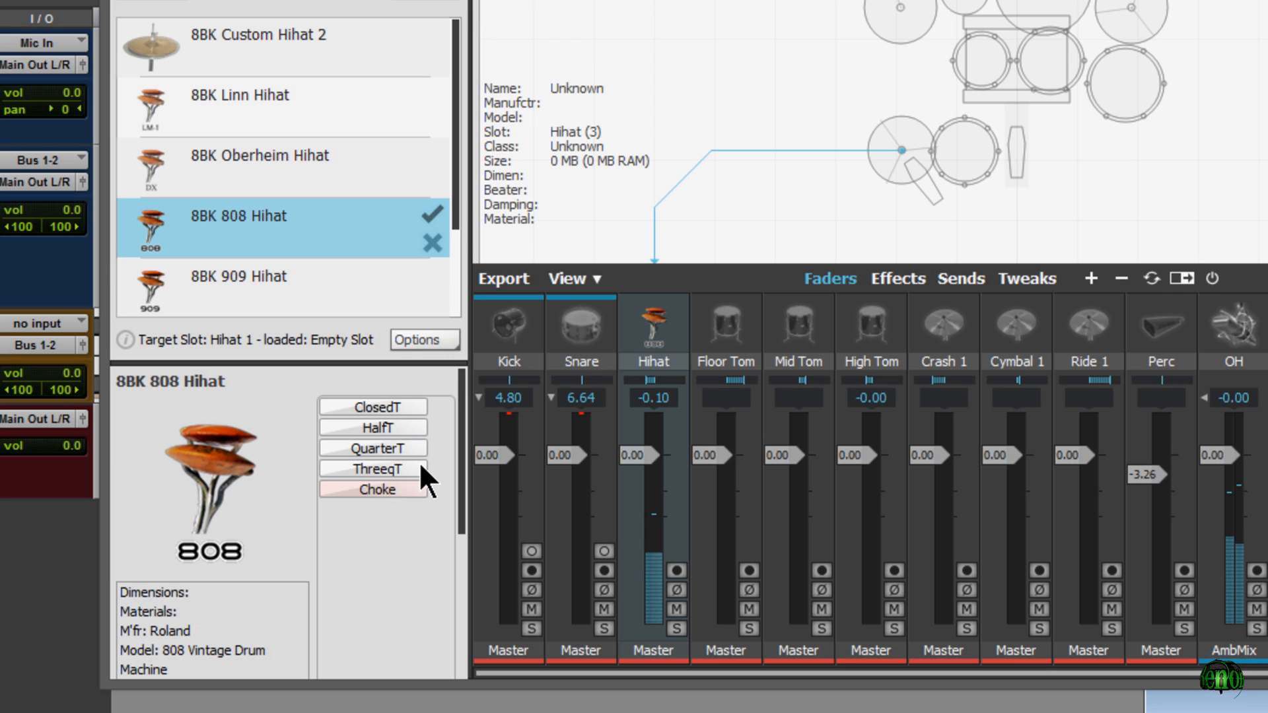
- Preview 8BK 909 Hihat, auditioning its ClosedT articulation three times and its OpenT articulation twice
{"action": "left_click", "coordinate": [299, 290]}
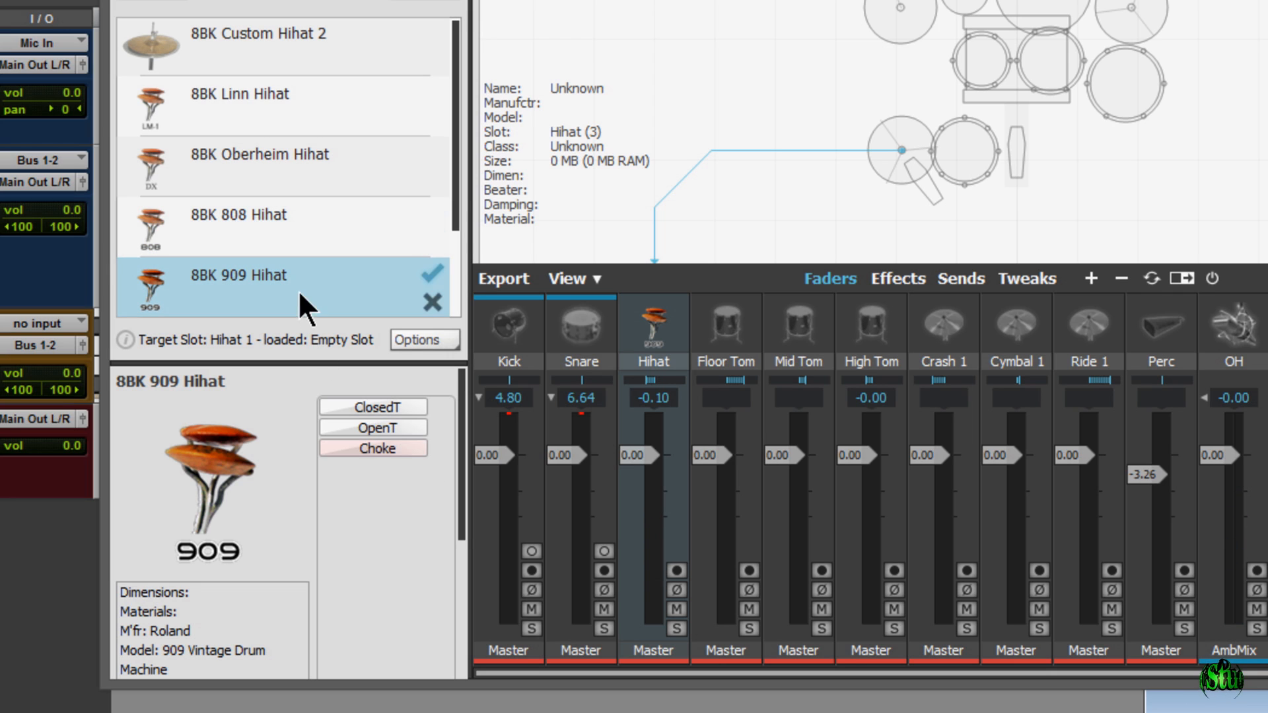
{"action": "left_click", "coordinate": [371, 406]}
{"action": "left_click", "coordinate": [411, 400]}
{"action": "left_click", "coordinate": [418, 406]}
{"action": "left_click", "coordinate": [399, 423]}
{"action": "left_click", "coordinate": [414, 423]}
- Preview 8BK SeqCircuits Hihat by auditioning ClosedT and OpenT twice each, and examine its drum details
{"action": "scroll", "coordinate": [450, 241], "scroll_direction": "down", "scroll_amount": 2}
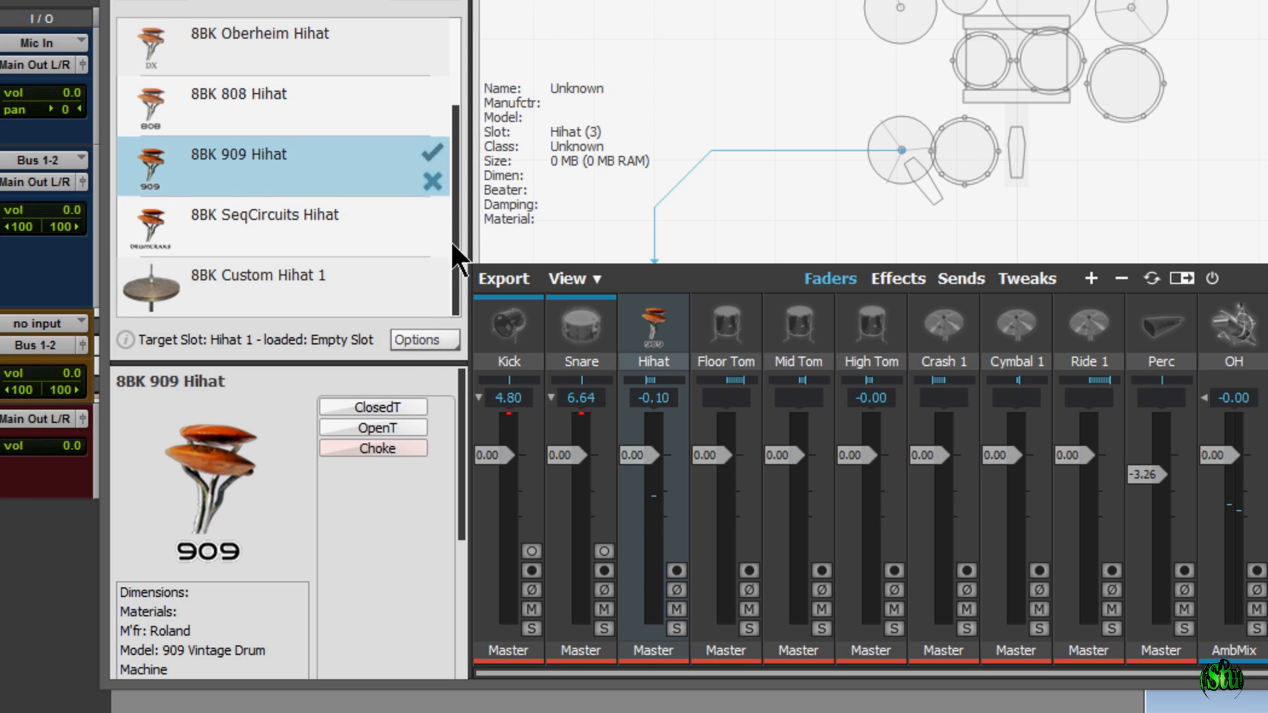
{"action": "left_click", "coordinate": [315, 211]}
{"action": "left_click", "coordinate": [396, 406]}
{"action": "left_click", "coordinate": [413, 405]}
{"action": "left_click", "coordinate": [396, 429]}
{"action": "left_click", "coordinate": [413, 431]}
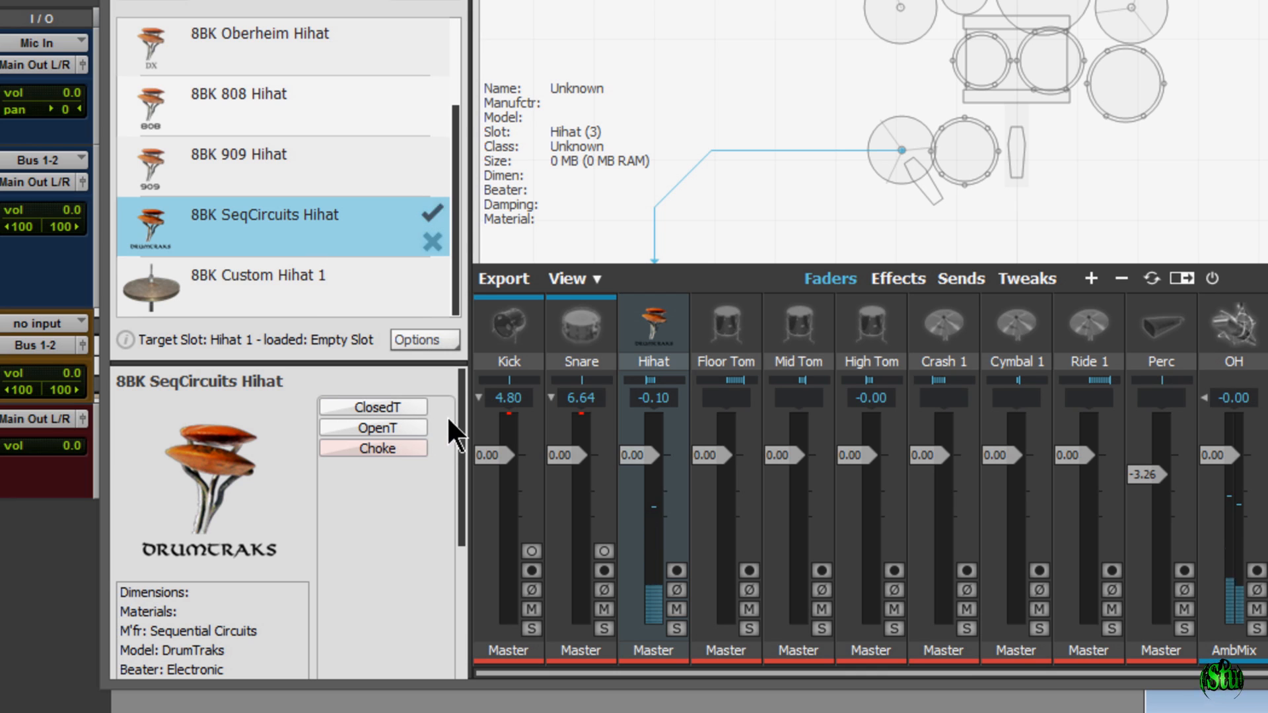
{"action": "left_click_drag", "start_coordinate": [464, 407], "coordinate": [448, 590]}
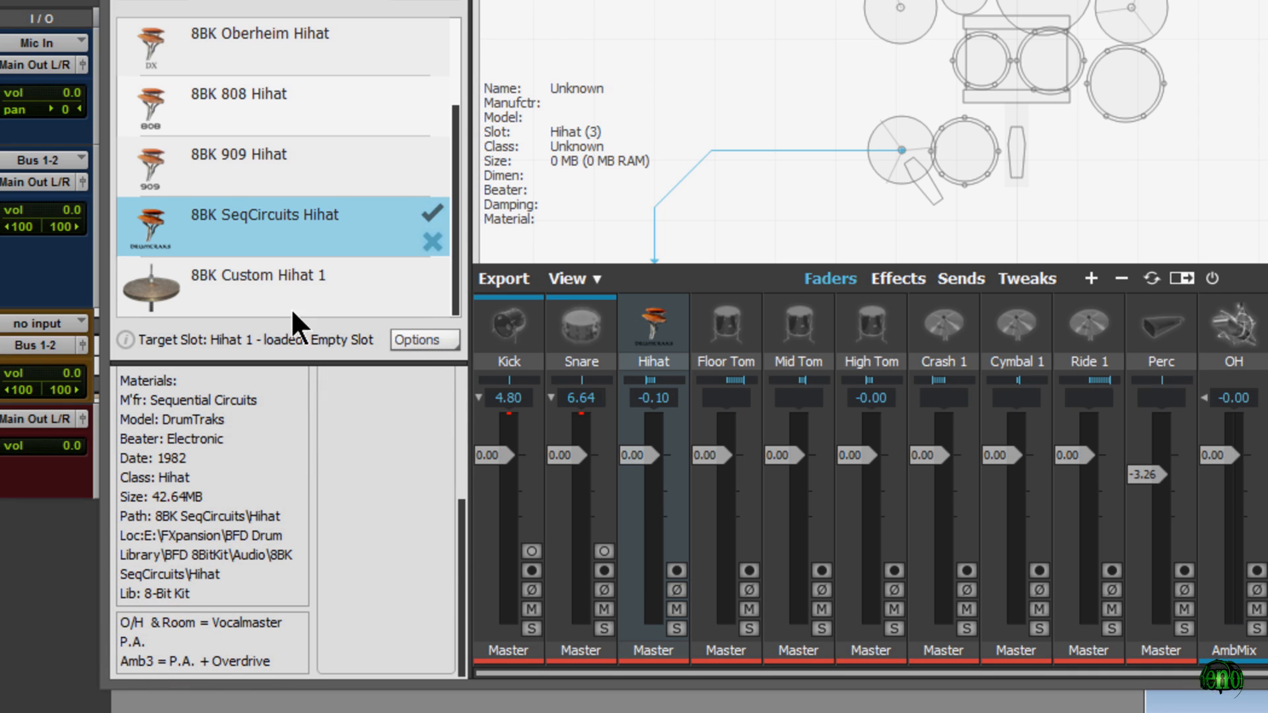
- Preview 8BK Custom Hihat 1, auditioning its ClosedS, ClosedT, HalfS and HalfT articulations twice each
{"action": "left_click", "coordinate": [284, 277]}
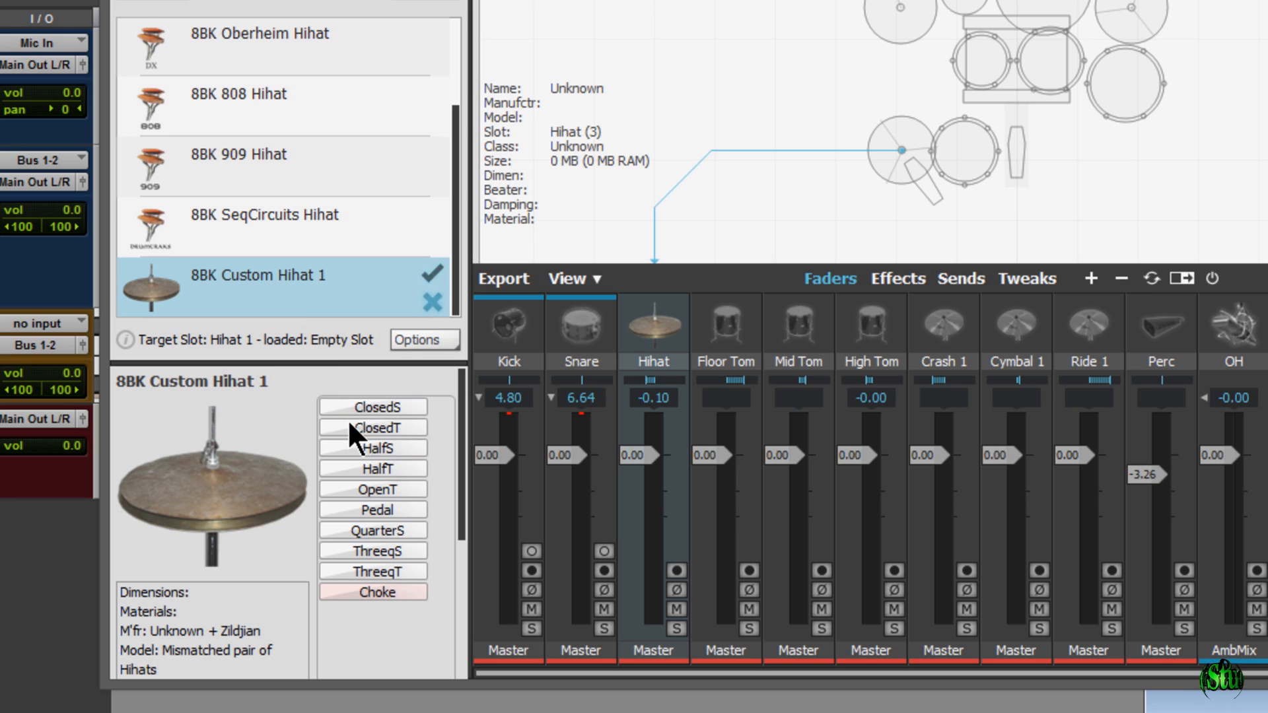
{"action": "left_click", "coordinate": [387, 402]}
{"action": "left_click", "coordinate": [411, 403]}
{"action": "left_click", "coordinate": [391, 425]}
{"action": "left_click", "coordinate": [406, 426]}
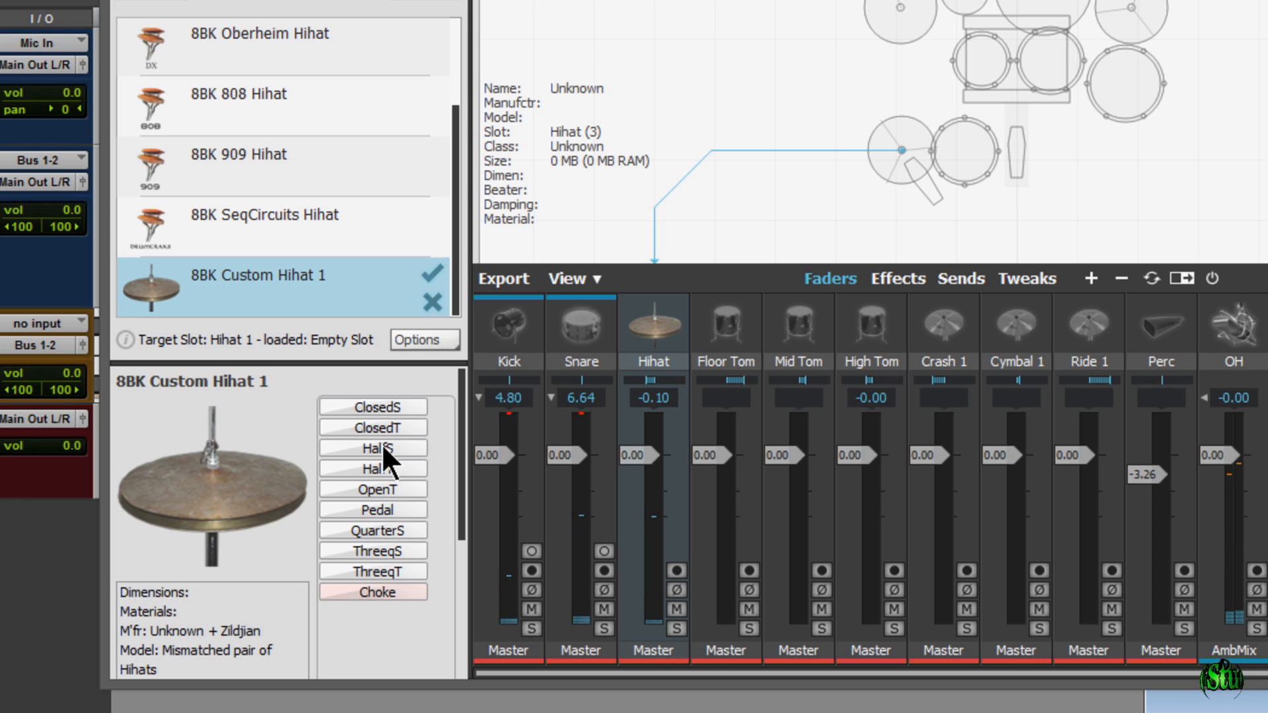
{"action": "left_click", "coordinate": [389, 446]}
{"action": "left_click", "coordinate": [409, 446]}
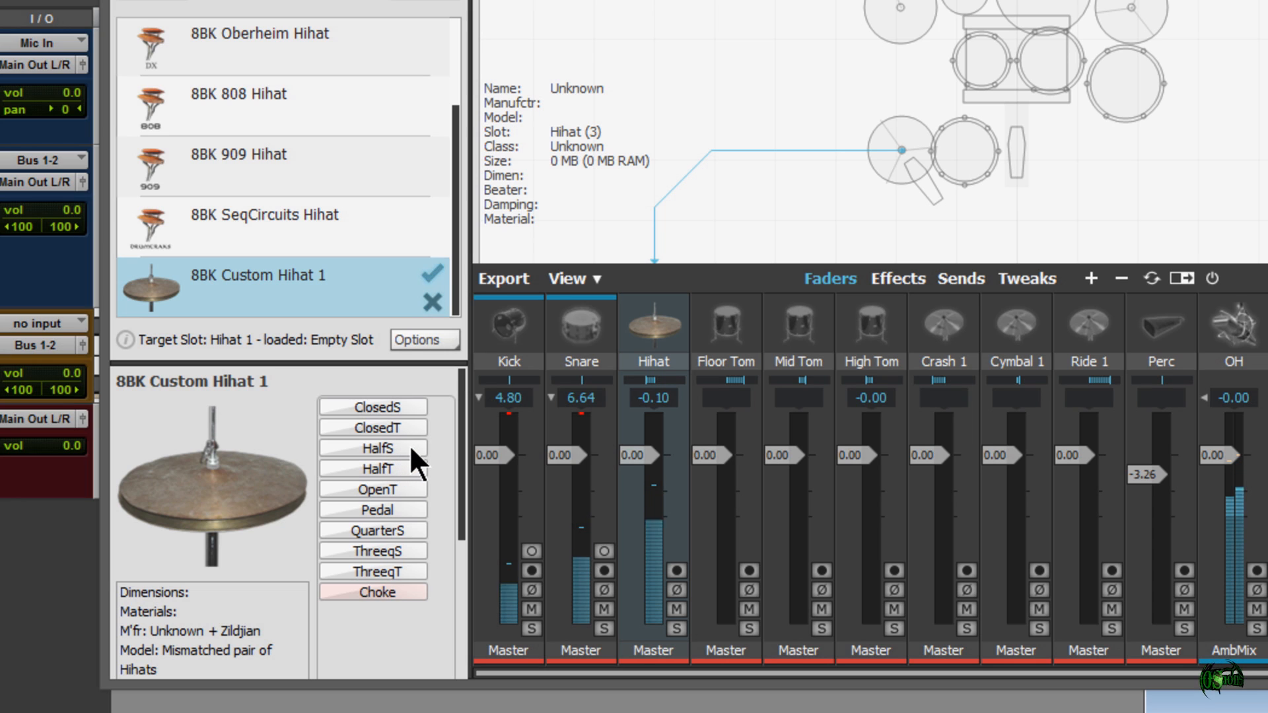
{"action": "left_click", "coordinate": [400, 463]}
{"action": "left_click", "coordinate": [411, 463]}
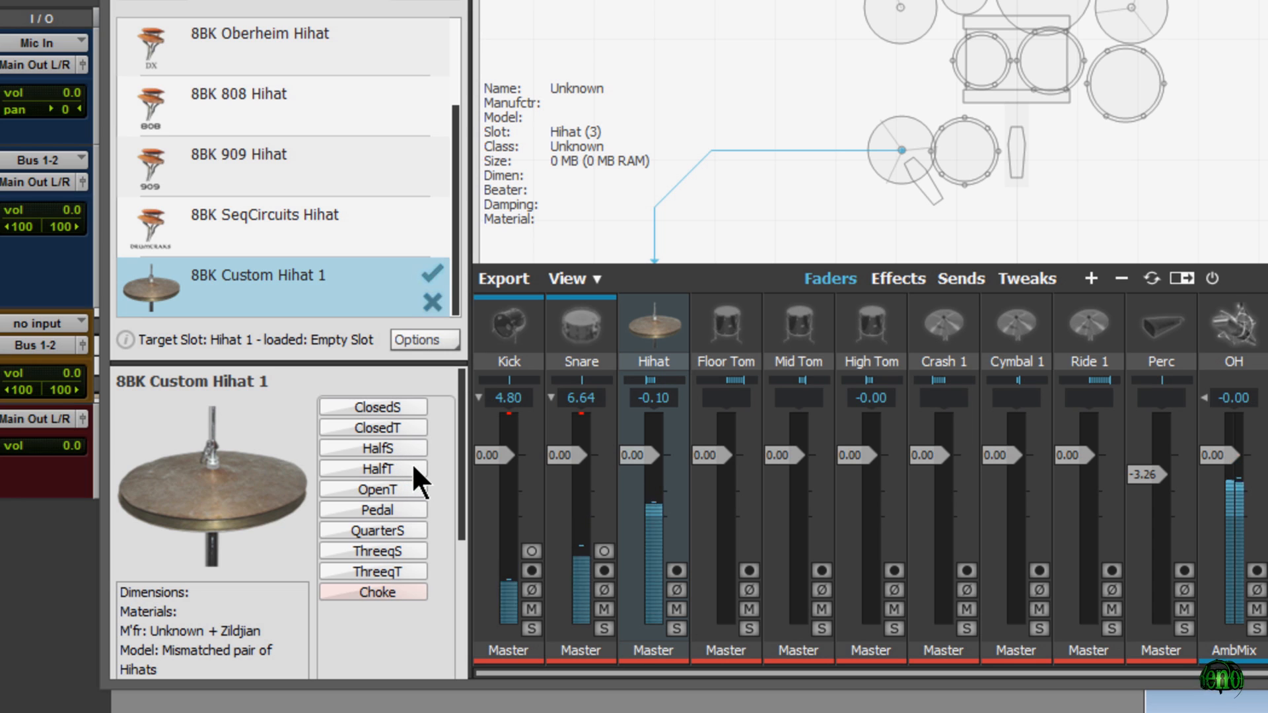
- Audition the OpenT, Pedal and QuarterS articulations of 8BK Custom Hihat 1 twice each
{"action": "left_click", "coordinate": [380, 493]}
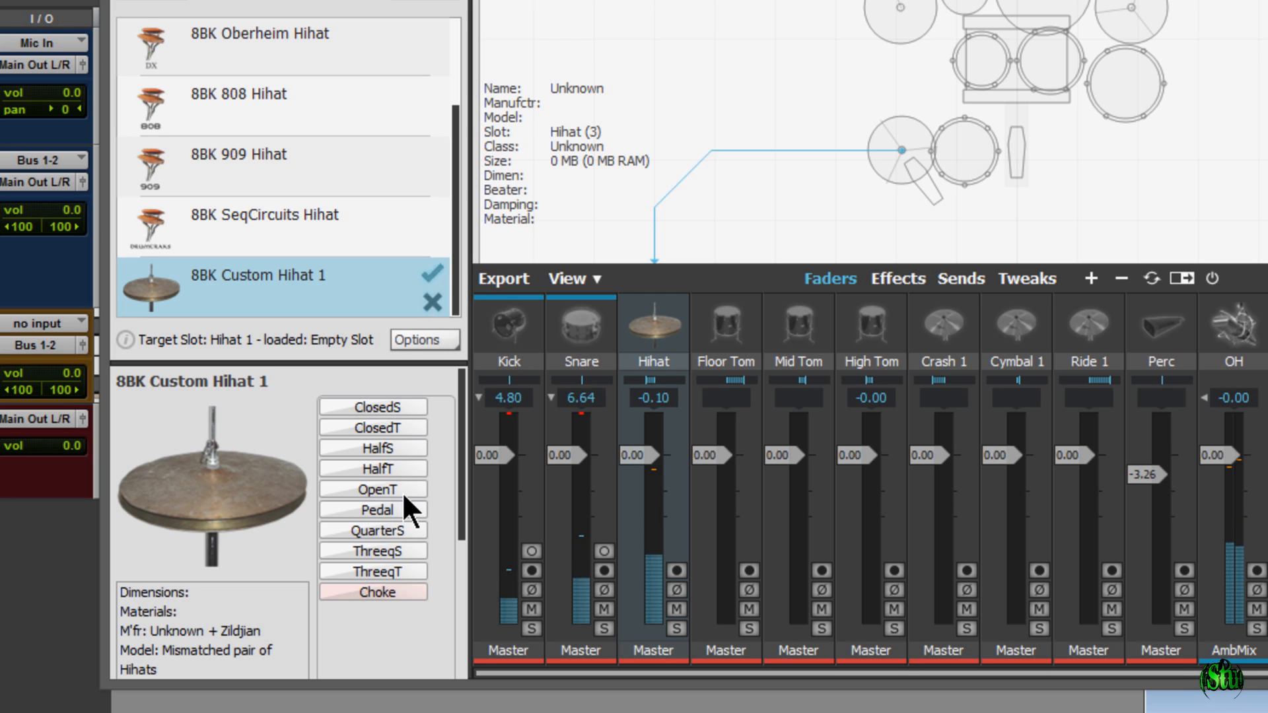
{"action": "left_click", "coordinate": [407, 486]}
{"action": "left_click", "coordinate": [406, 509]}
{"action": "left_click", "coordinate": [415, 506]}
{"action": "left_click", "coordinate": [406, 528]}
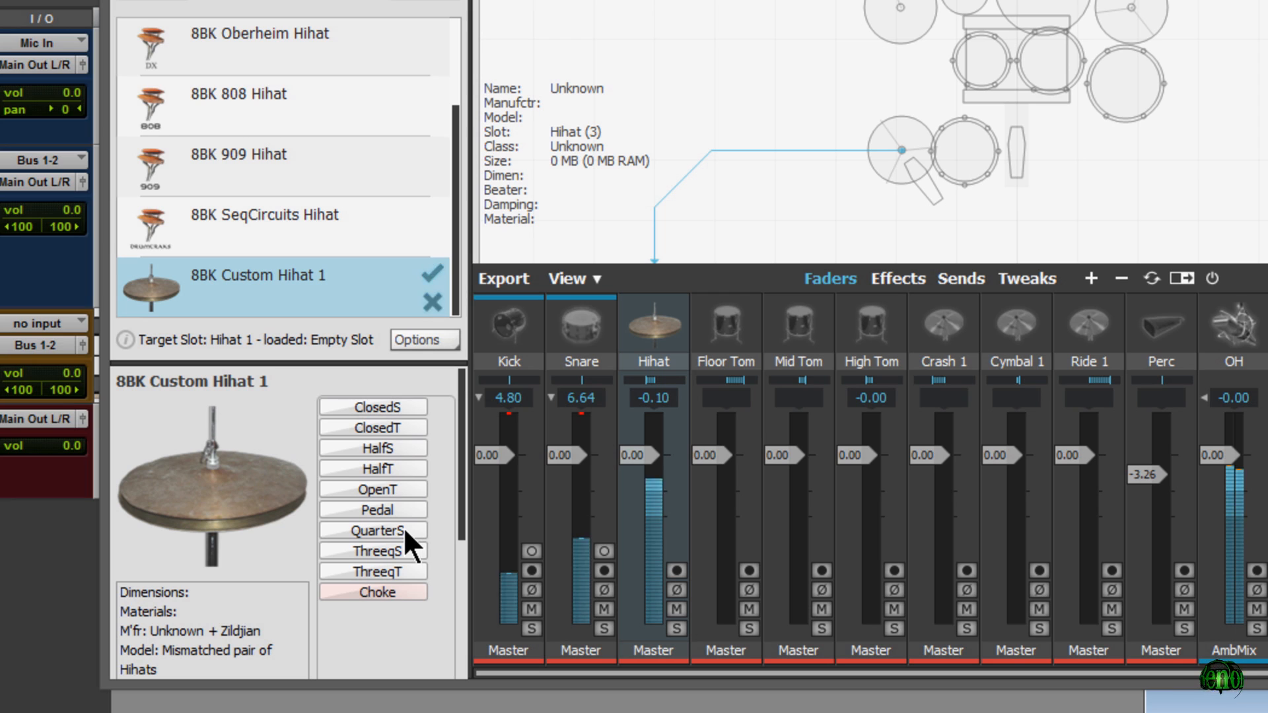
{"action": "left_click", "coordinate": [384, 532]}
- Audition ThreeqS twice and ThreeqT three times on 8BK Custom Hihat 1, and examine its drum details
{"action": "left_click", "coordinate": [383, 546]}
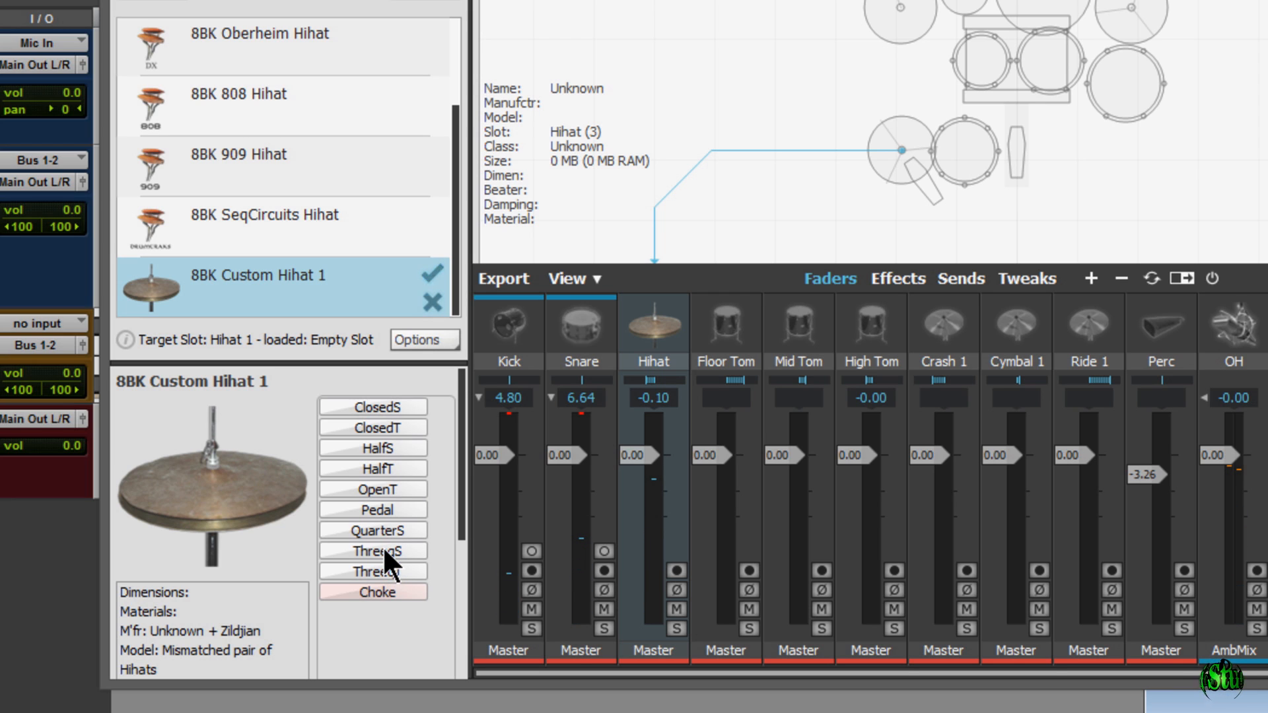
{"action": "left_click", "coordinate": [405, 545]}
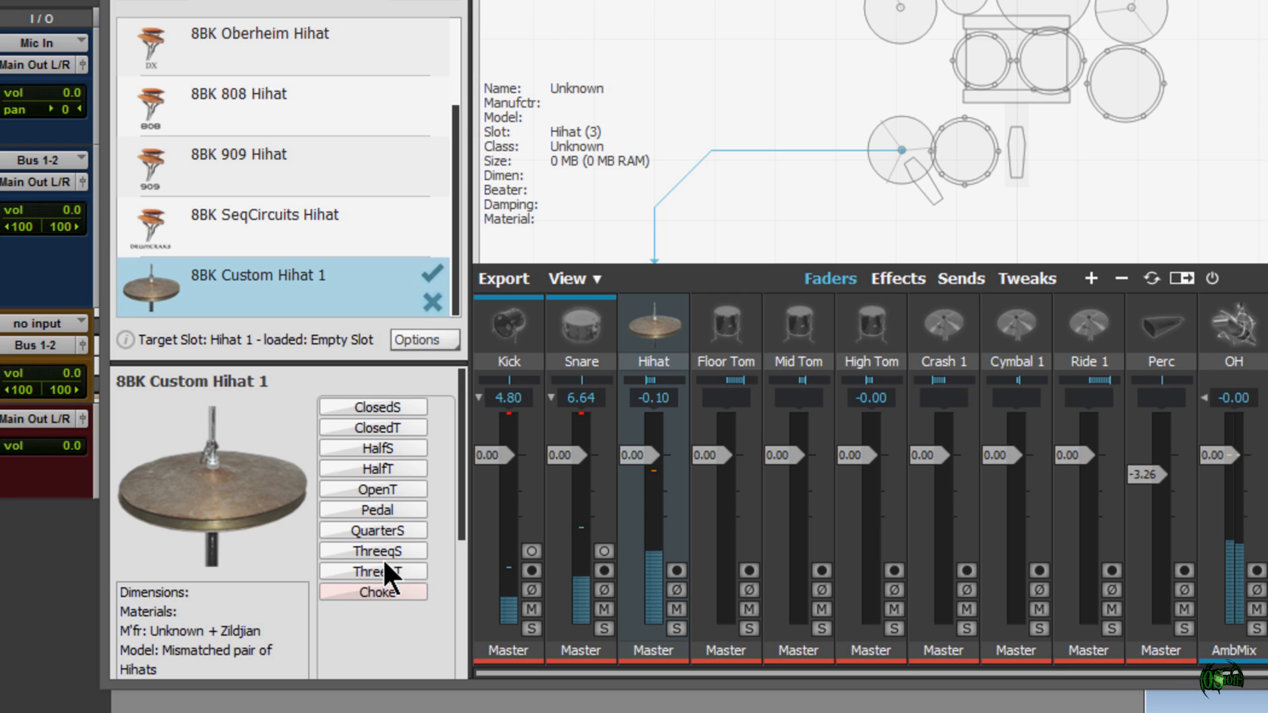
{"action": "left_click", "coordinate": [374, 567]}
{"action": "left_click", "coordinate": [392, 567]}
{"action": "left_click", "coordinate": [404, 567]}
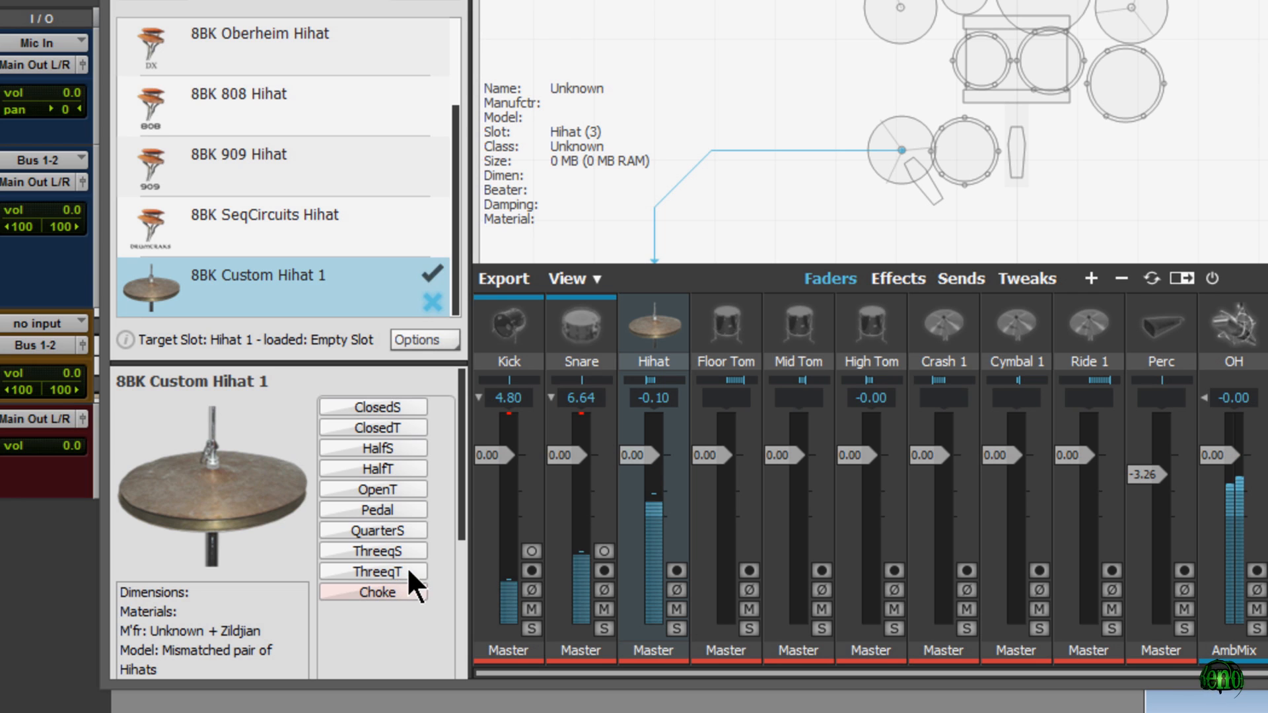
{"action": "left_click_drag", "start_coordinate": [458, 485], "coordinate": [444, 625]}
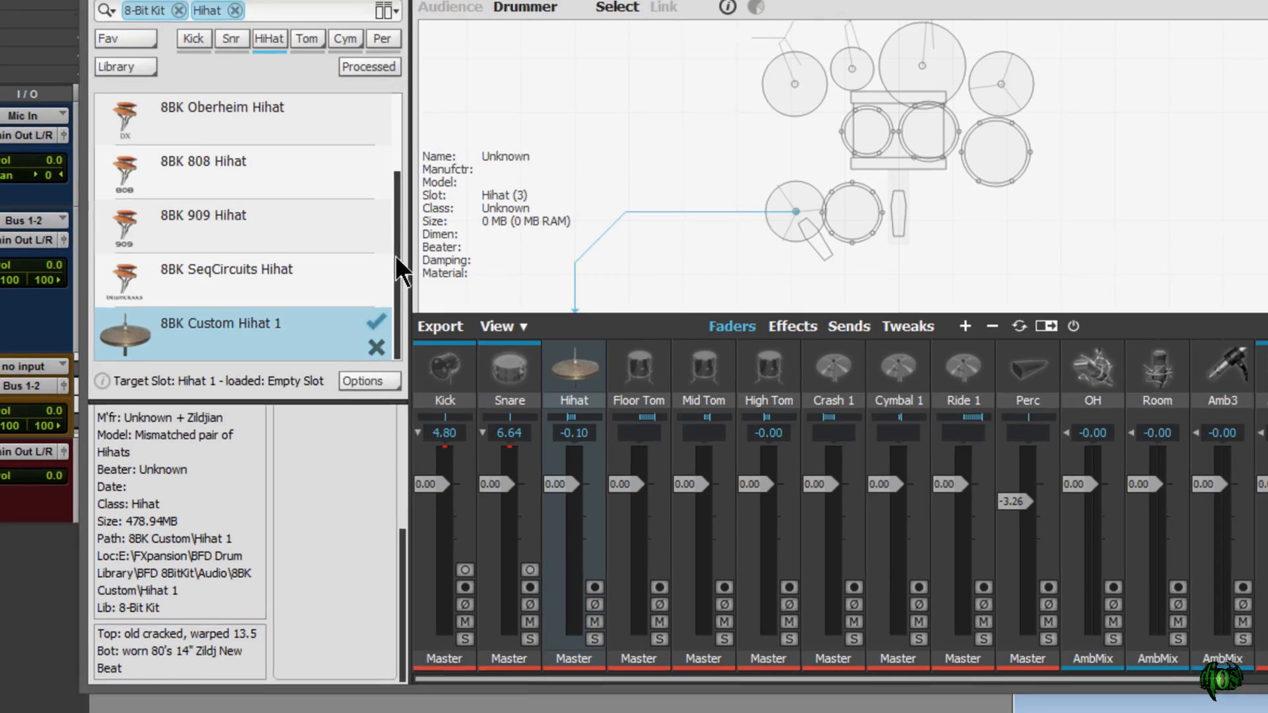
{"action": "left_click_drag", "start_coordinate": [396, 255], "coordinate": [396, 102]}
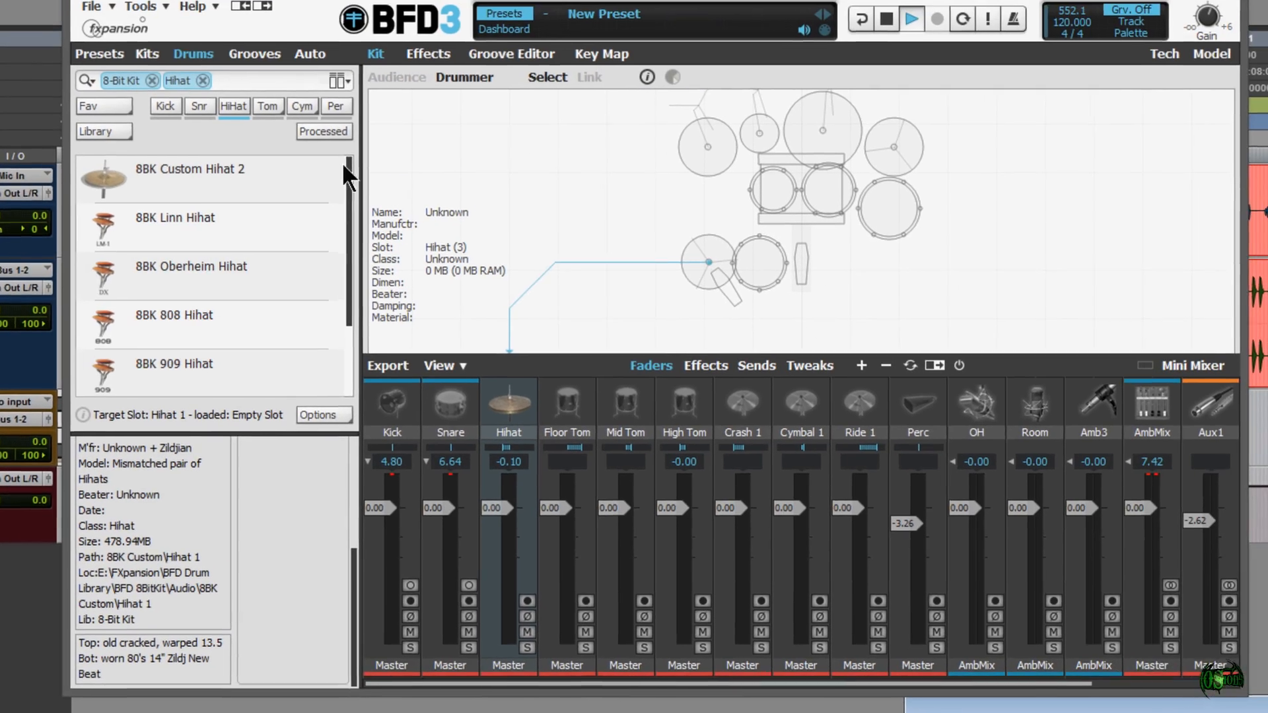
- Select the Floor Tom slot and widen the drum filter to all 8-Bit Kit toms
{"action": "left_click", "coordinate": [575, 430]}
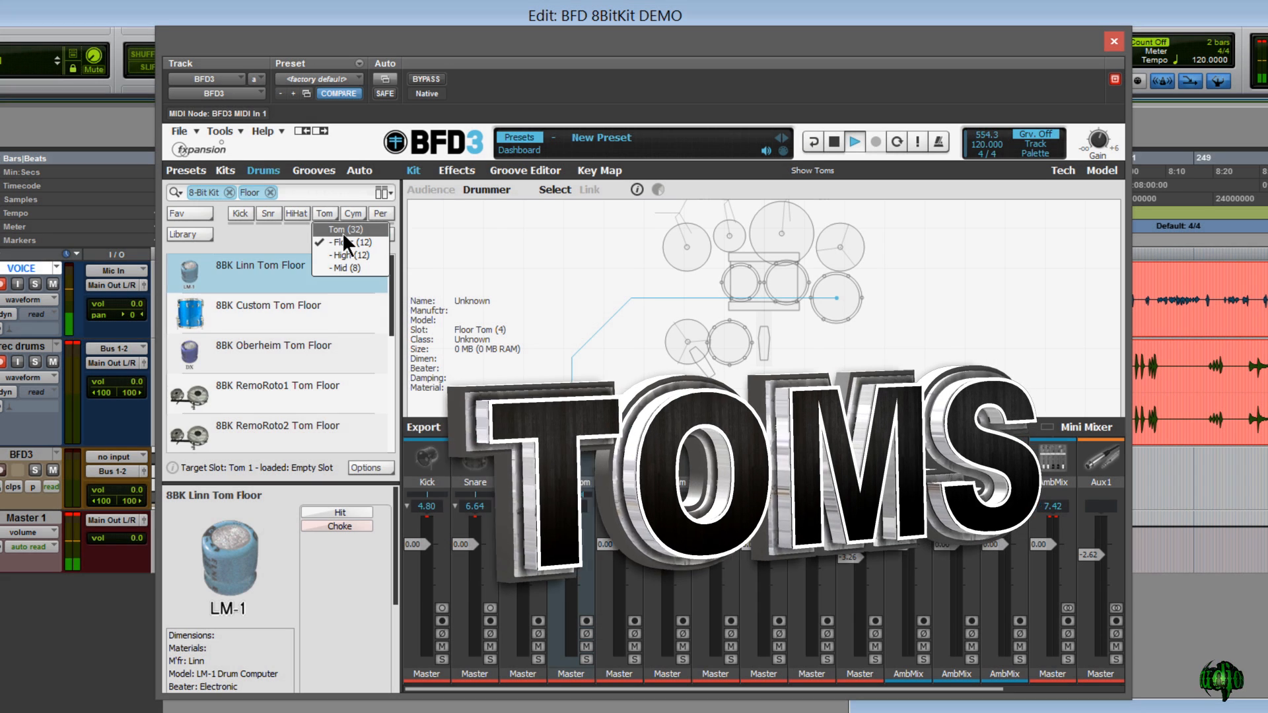
{"action": "left_click", "coordinate": [342, 233]}
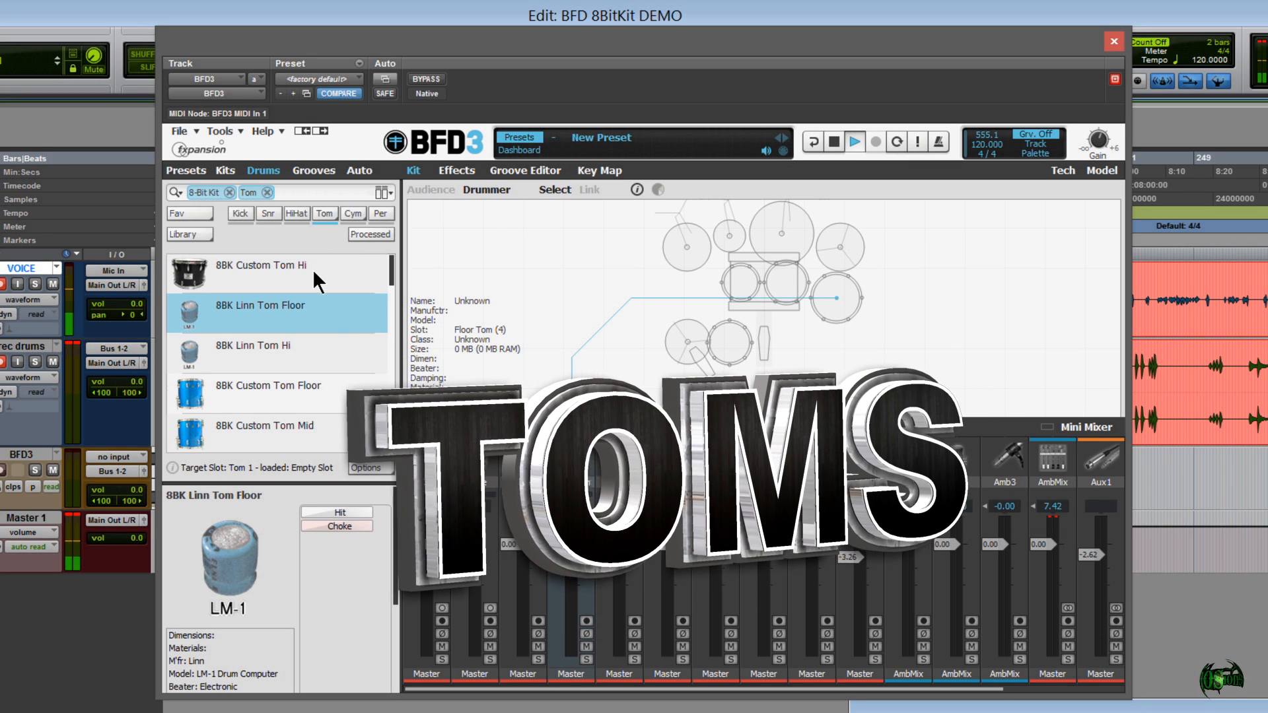
- Preview 8BK Custom Tom Hi, 8BK Linn Tom Floor and 8BK Linn Tom Hi one after another
{"action": "left_click", "coordinate": [312, 268]}
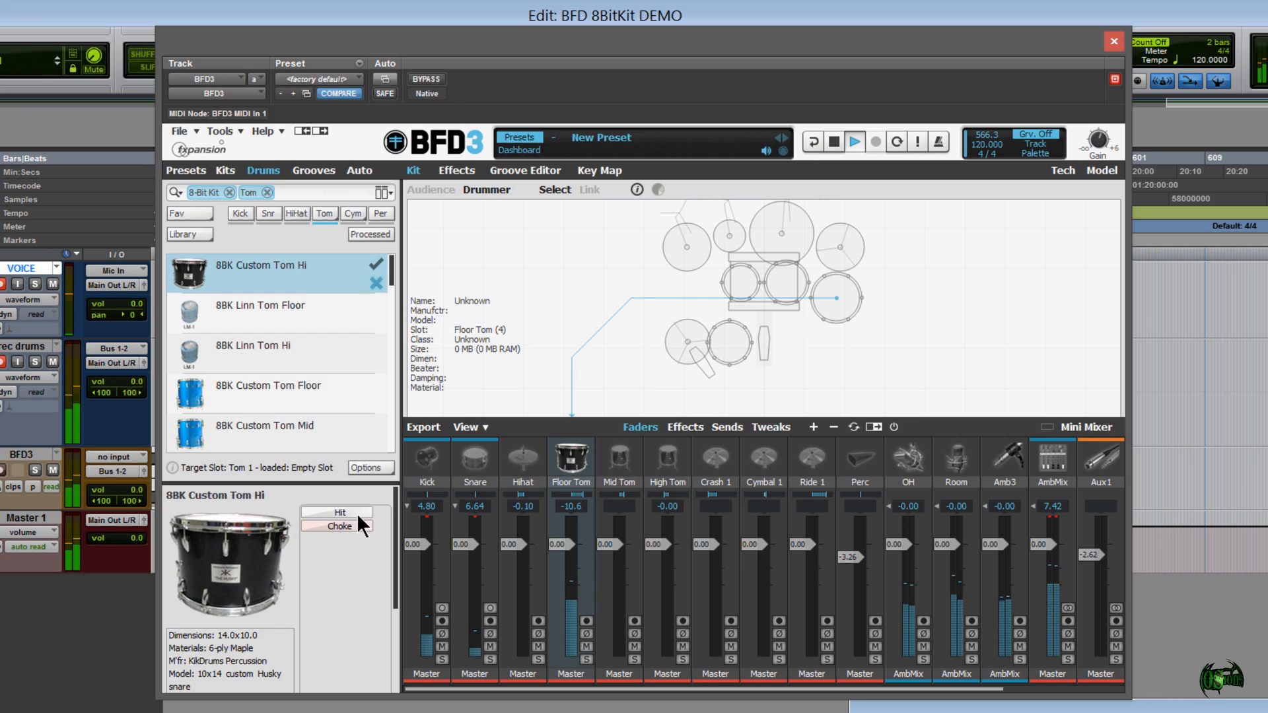
{"action": "left_click", "coordinate": [296, 315]}
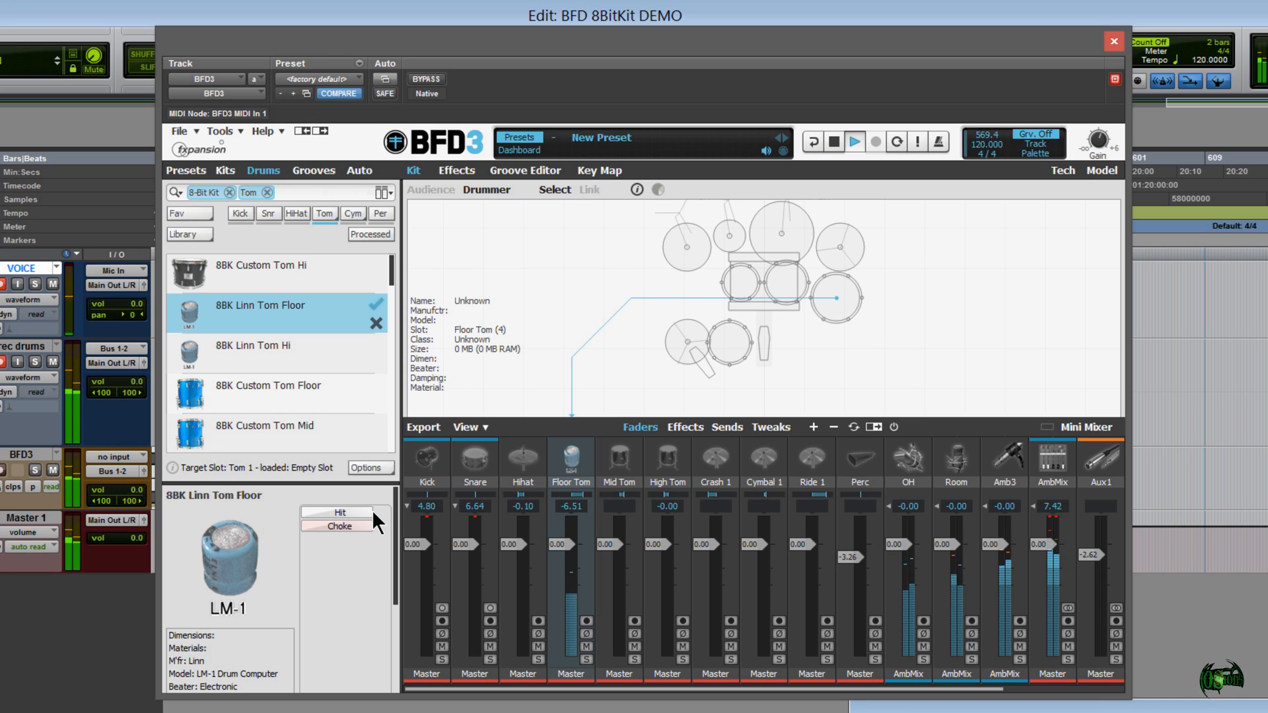
{"action": "left_click", "coordinate": [300, 351]}
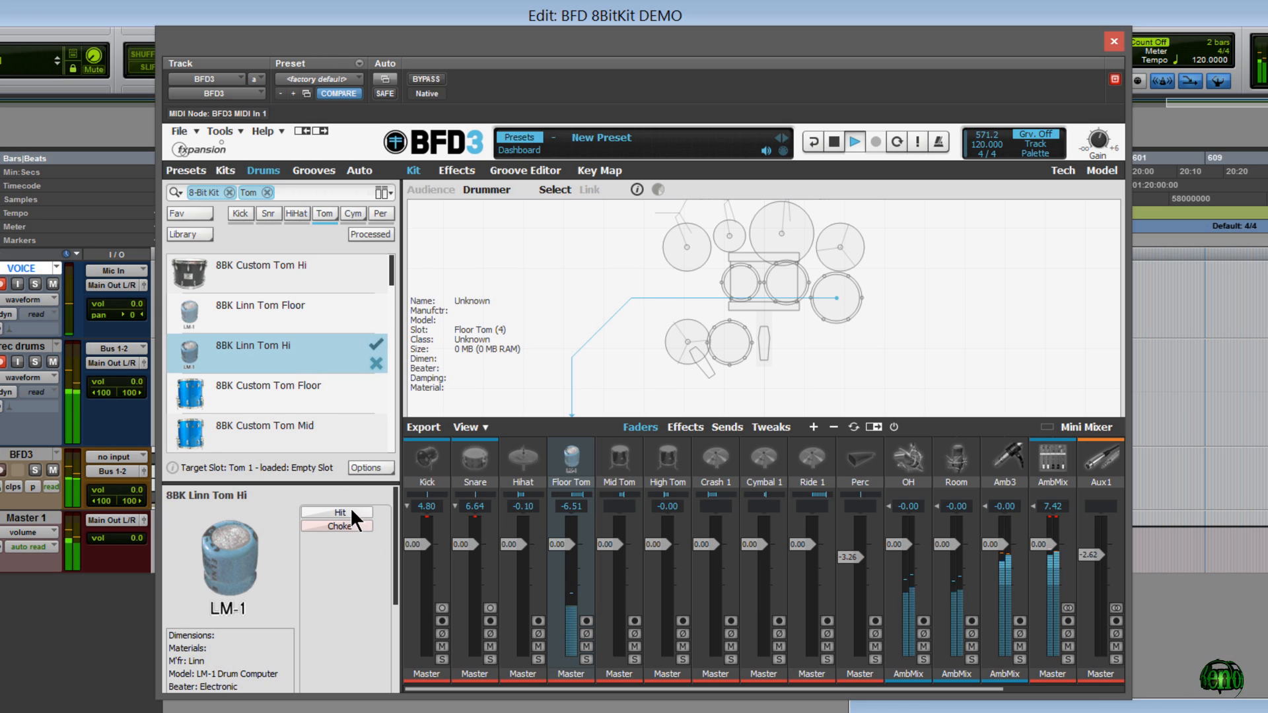
- Preview 8BK Custom Tom Floor, 8BK Custom Tom Mid and 8BK Oberheim Tom Floor
{"action": "left_click", "coordinate": [304, 394]}
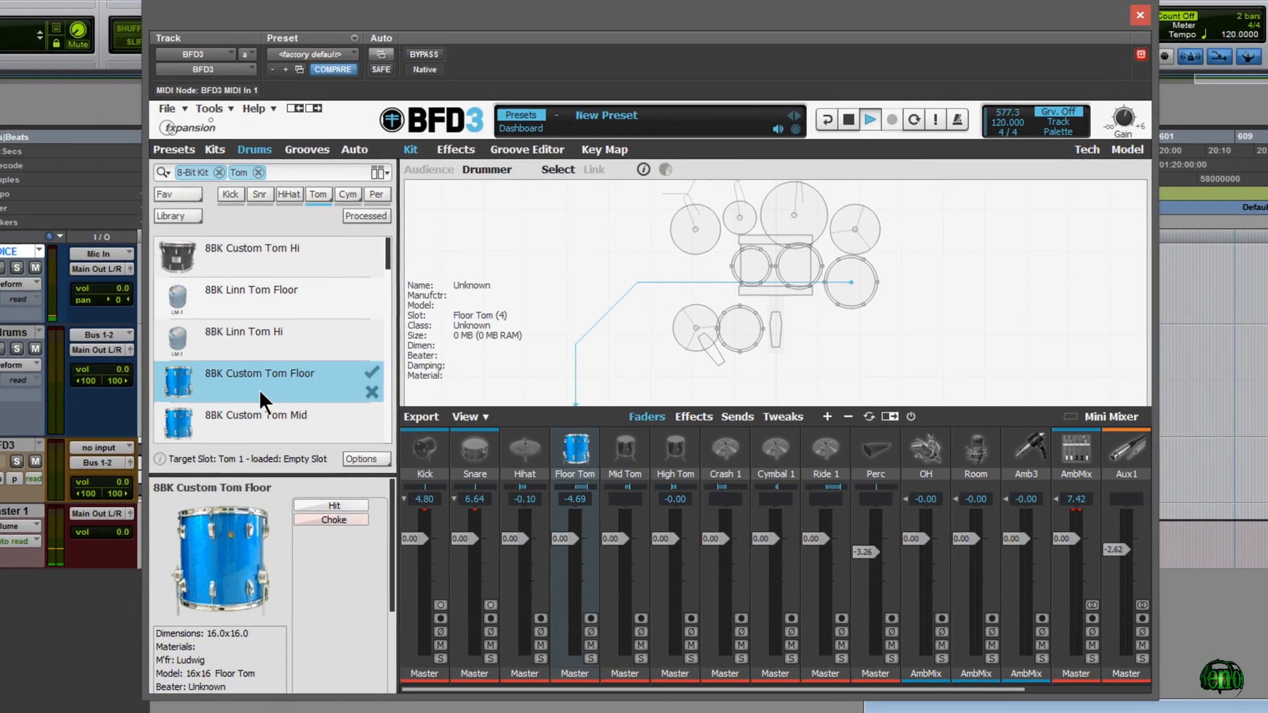
{"action": "left_click", "coordinate": [267, 416]}
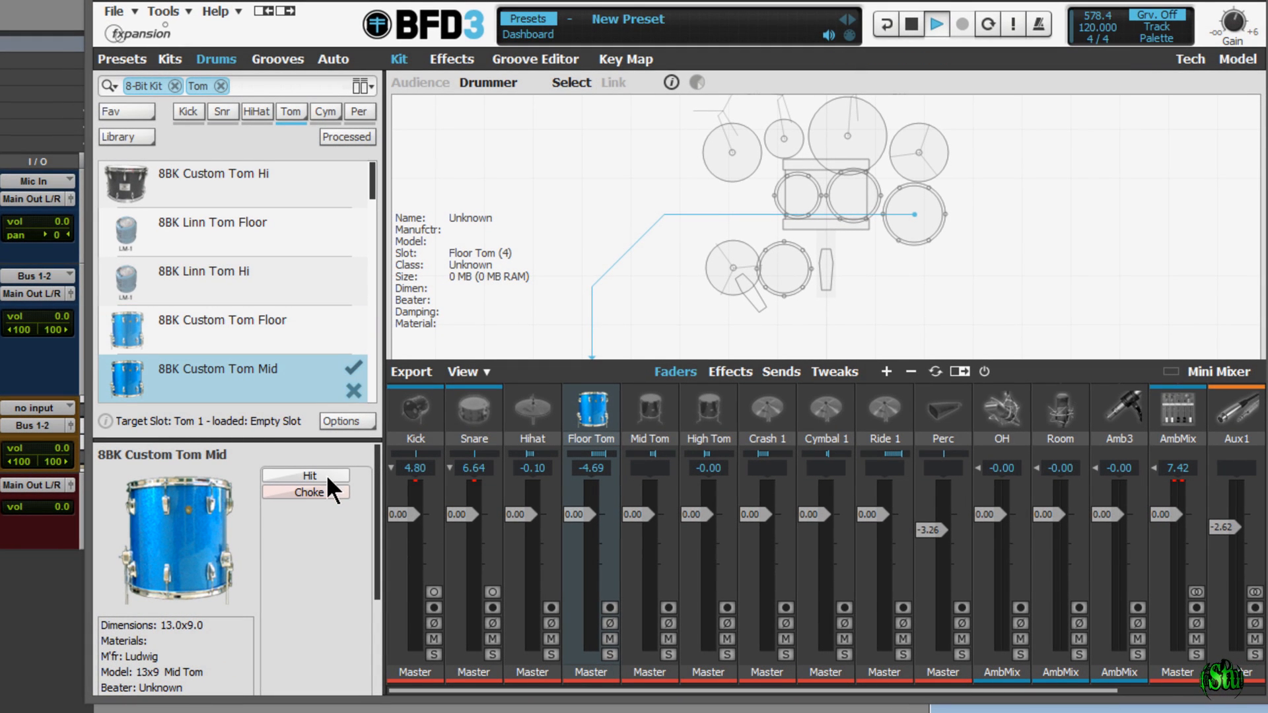
{"action": "scroll", "coordinate": [327, 239], "scroll_direction": "down", "scroll_amount": 2}
{"action": "scroll", "coordinate": [327, 240], "scroll_direction": "down", "scroll_amount": 2}
{"action": "left_click", "coordinate": [169, 245]}
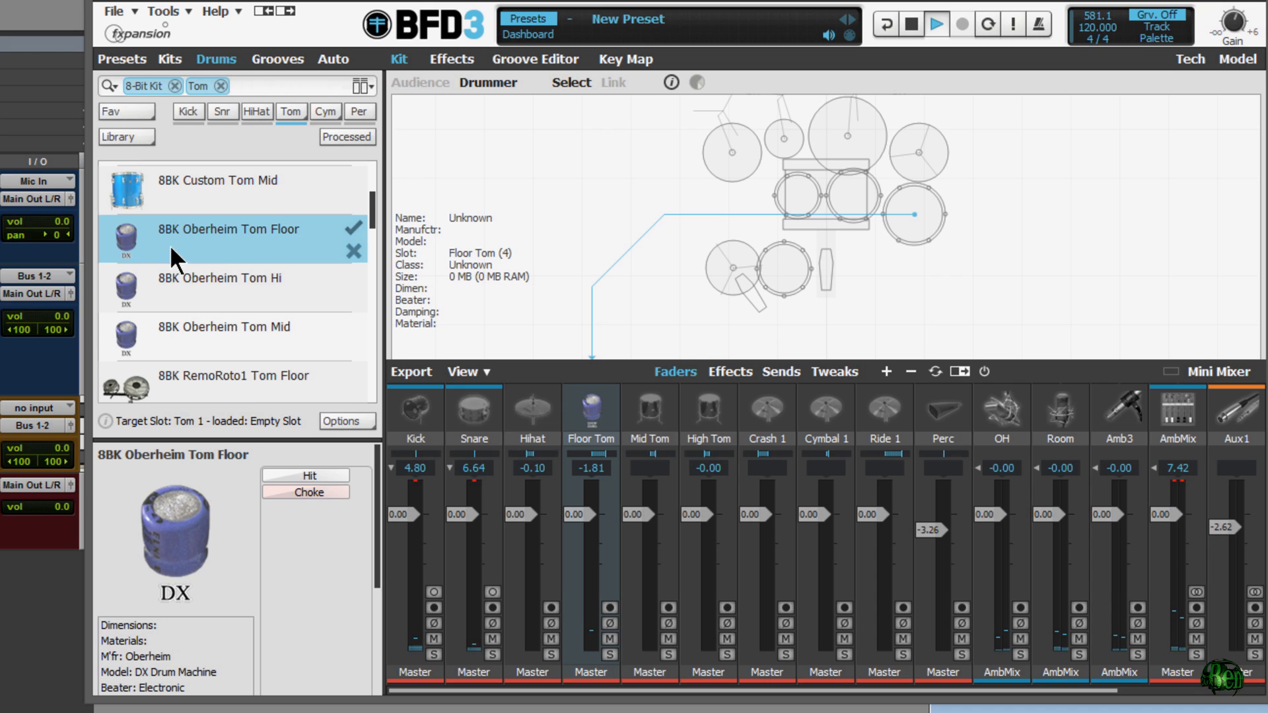
- Audition the Oberheim toms by previewing hits on 8BK Oberheim Tom Floor, Tom Hi and Tom Mid
{"action": "left_click", "coordinate": [321, 473]}
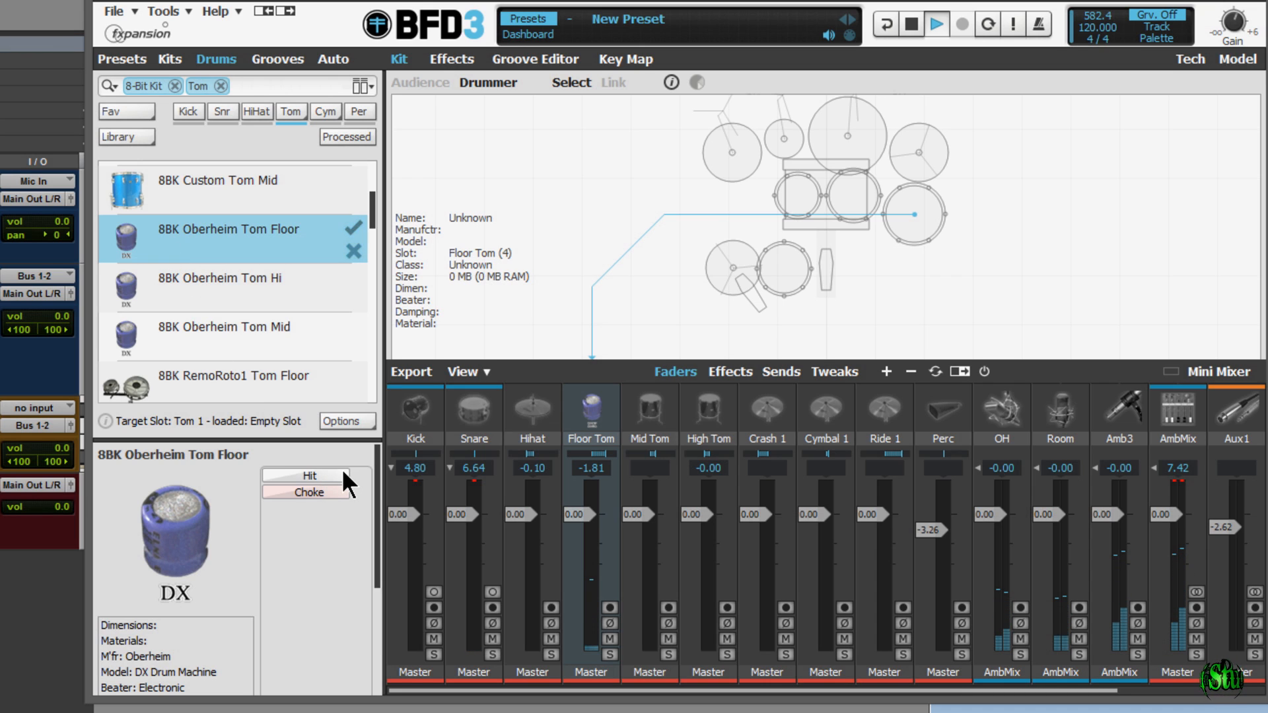
{"action": "left_click", "coordinate": [271, 280]}
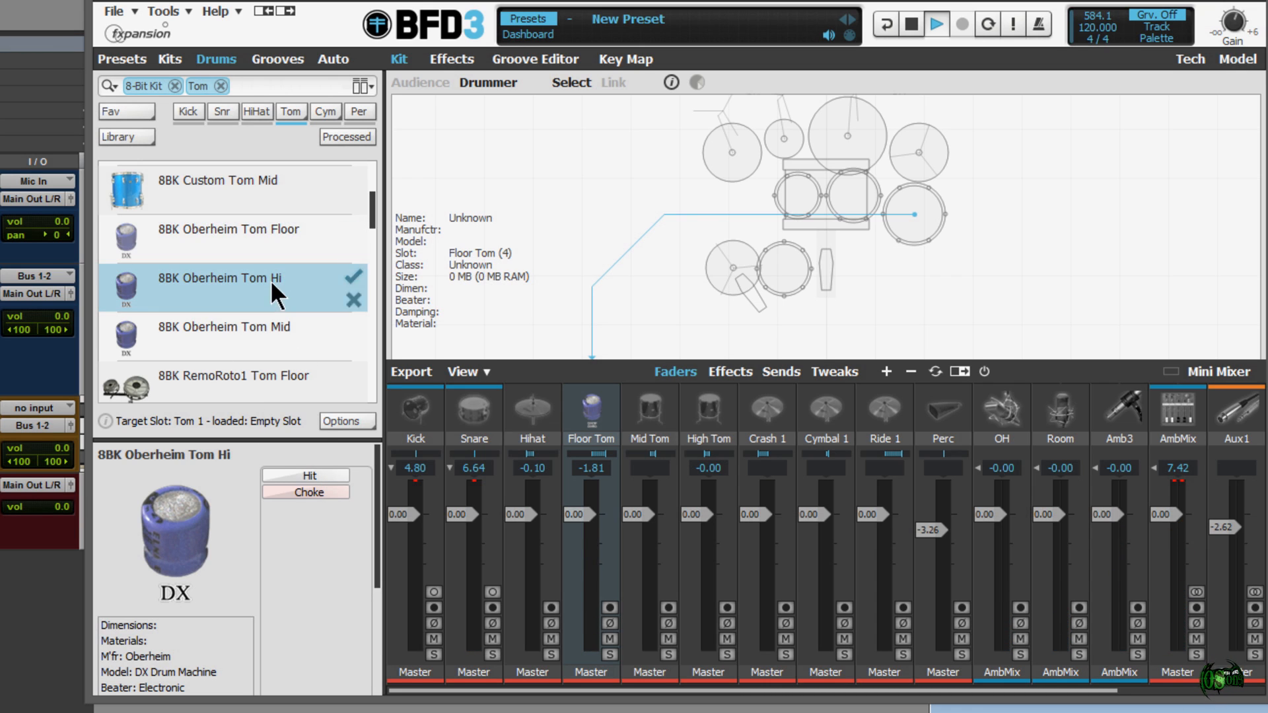
{"action": "left_click", "coordinate": [318, 475]}
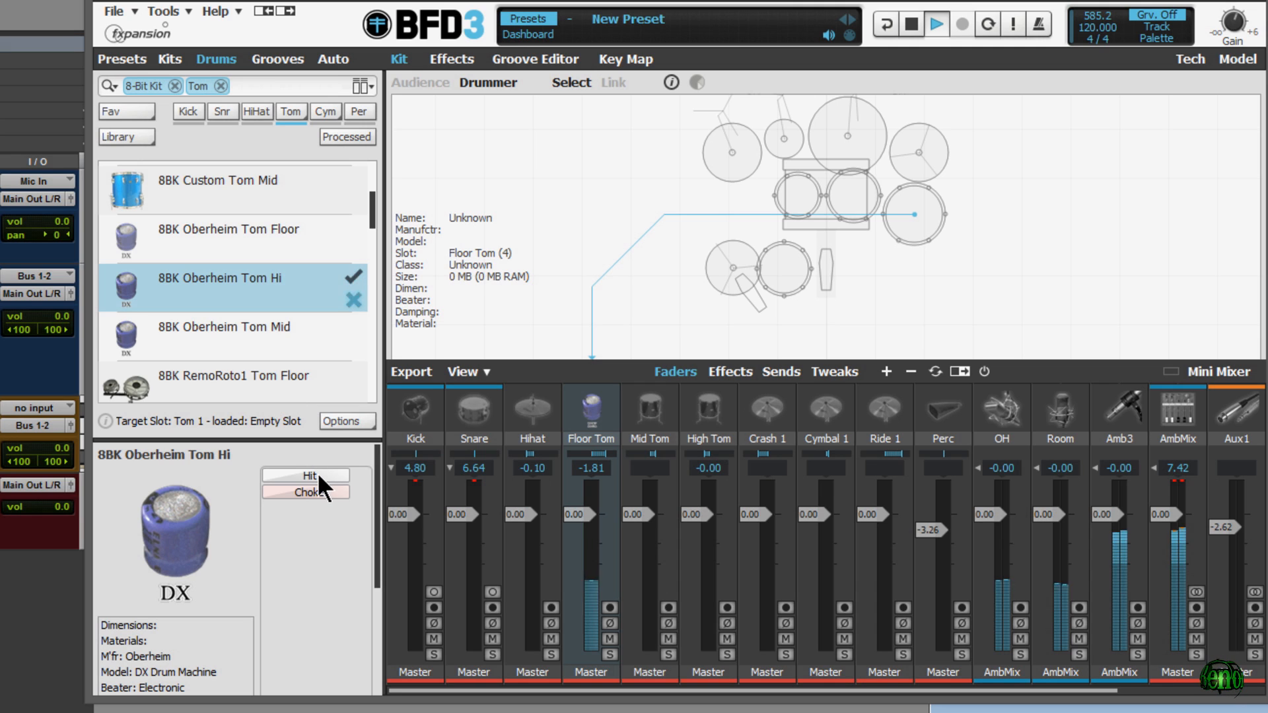
{"action": "left_click", "coordinate": [345, 473]}
{"action": "left_click", "coordinate": [280, 324]}
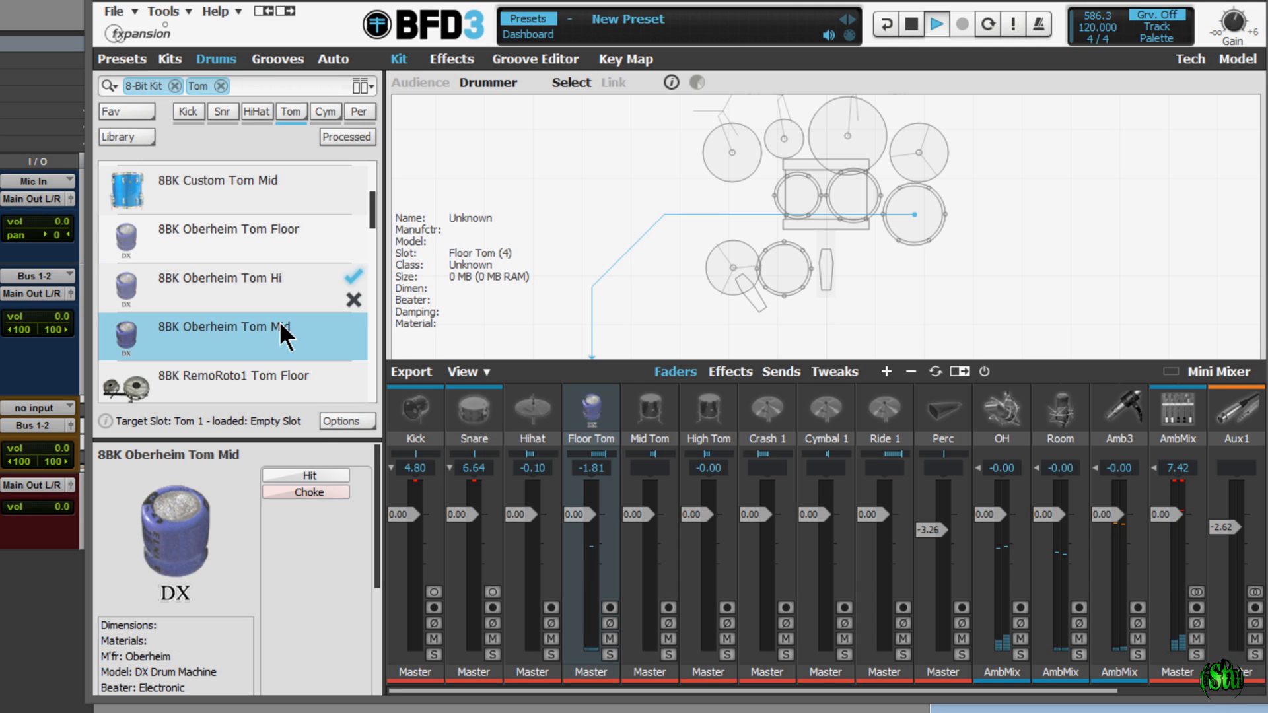
{"action": "left_click", "coordinate": [311, 473]}
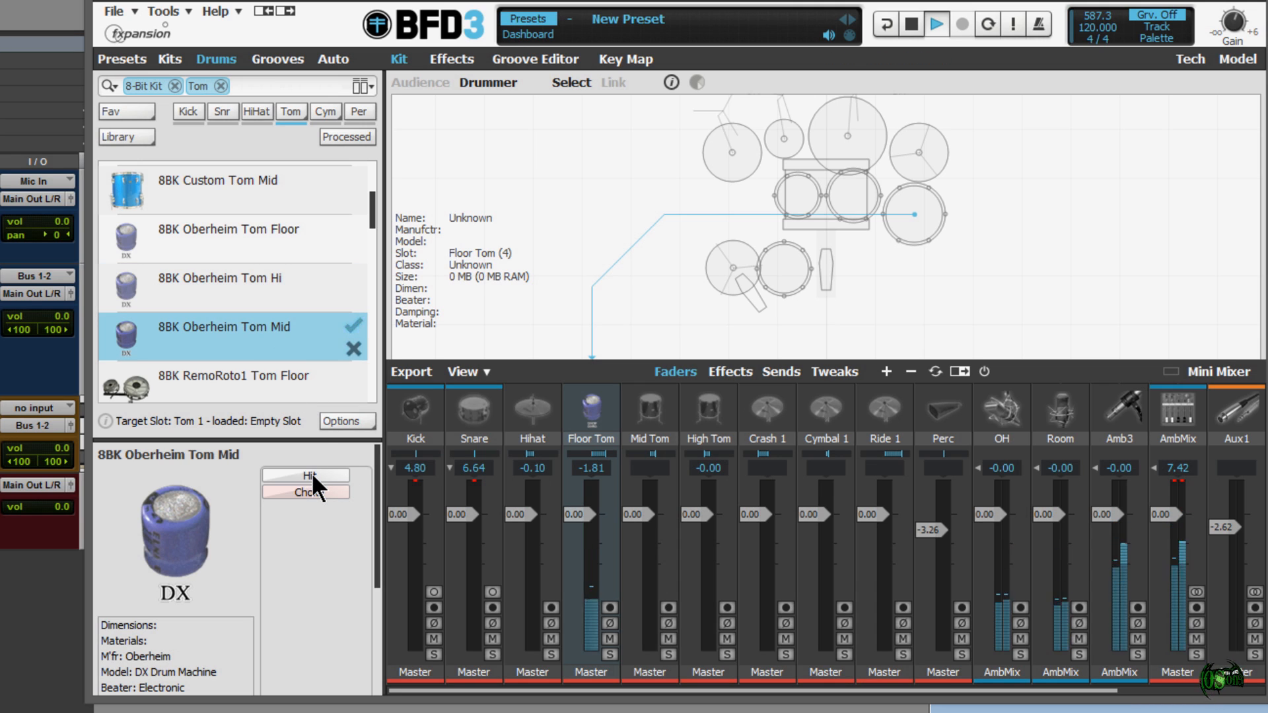
{"action": "left_click", "coordinate": [336, 471]}
{"action": "left_click", "coordinate": [342, 471]}
- Audition the first Remo rototom set: 8BK RemoRoto1 Tom Floor, Tom Hi and Tom Mid
{"action": "left_click_drag", "start_coordinate": [371, 204], "coordinate": [370, 234]}
{"action": "left_click", "coordinate": [267, 187]}
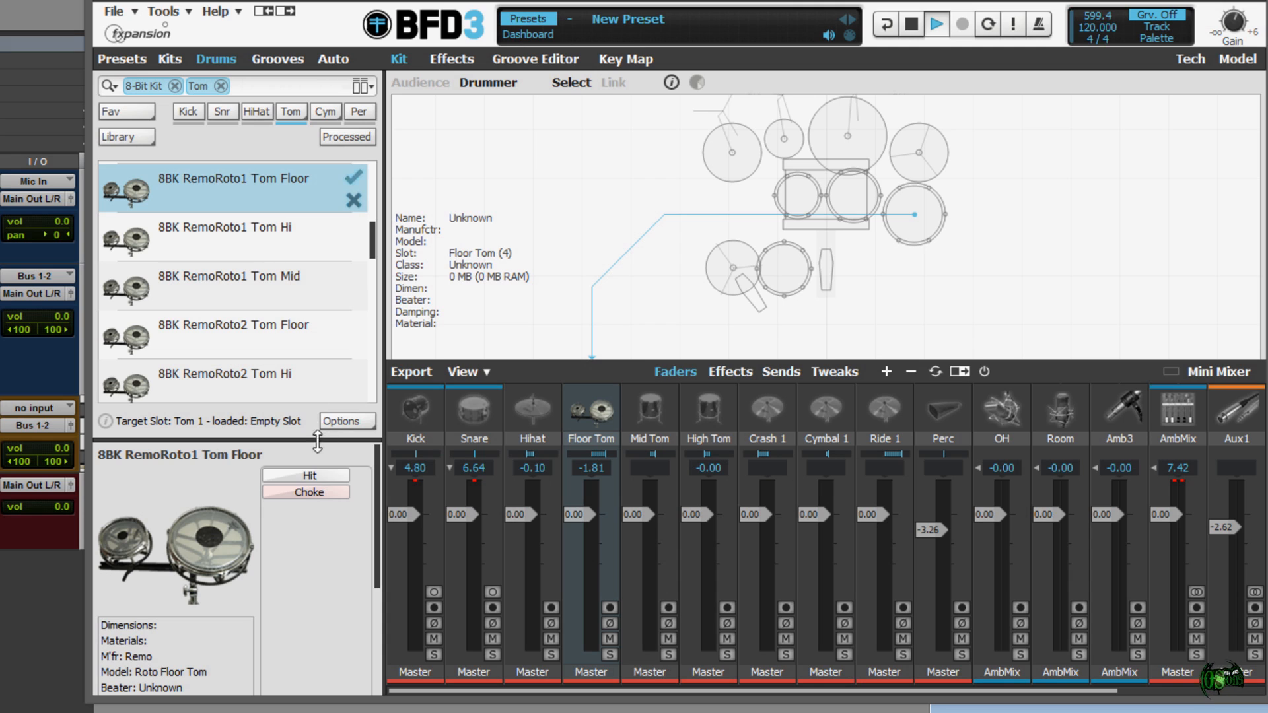
{"action": "left_click", "coordinate": [335, 473]}
{"action": "left_click", "coordinate": [342, 475]}
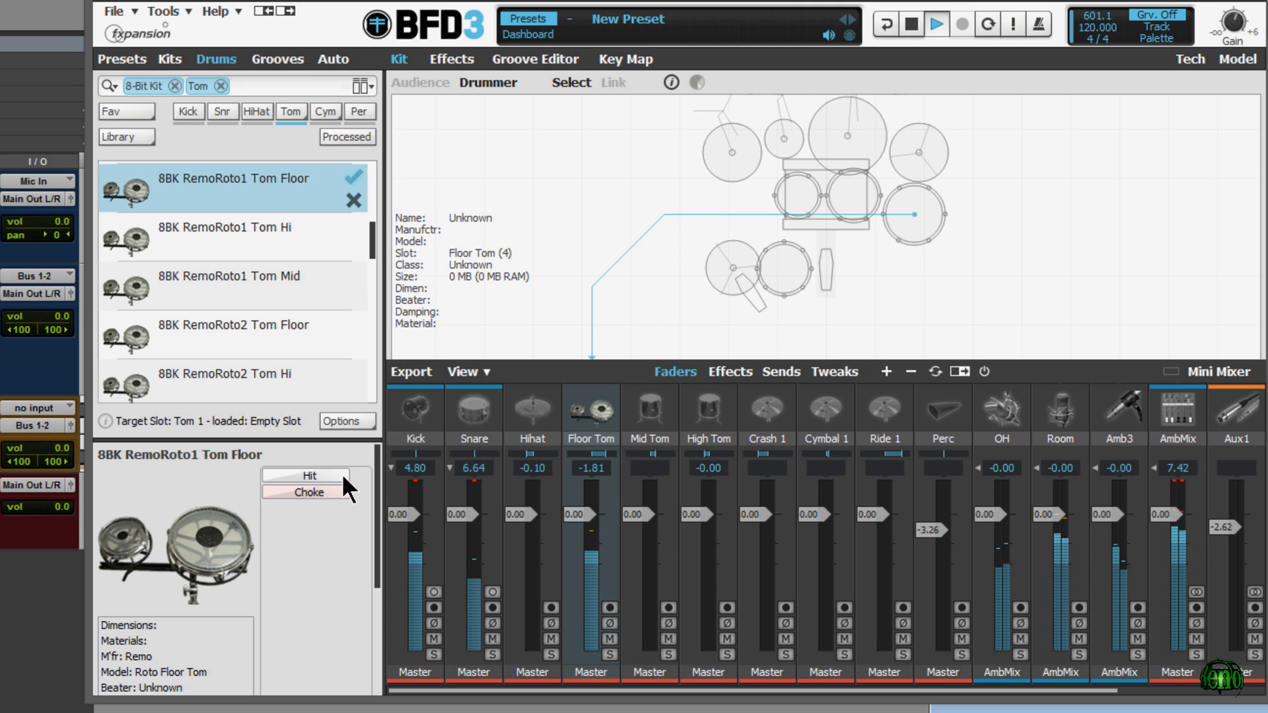
{"action": "left_click", "coordinate": [279, 232]}
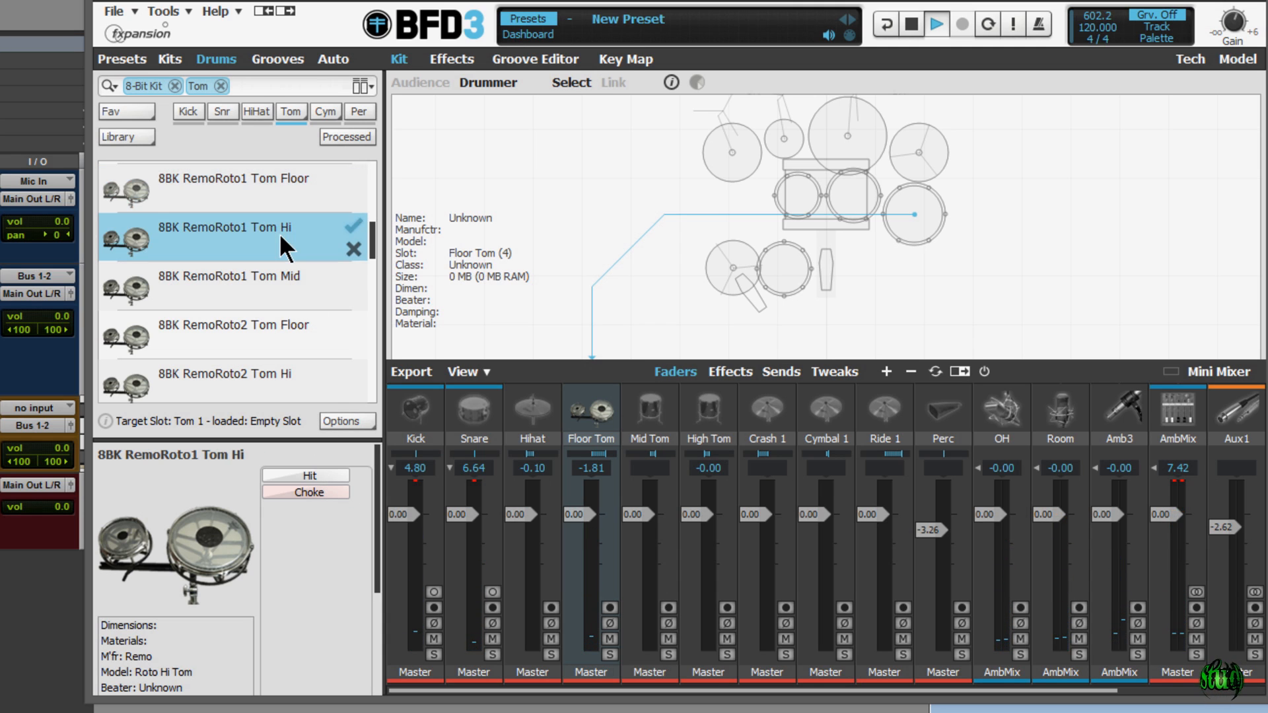
{"action": "left_click", "coordinate": [316, 469]}
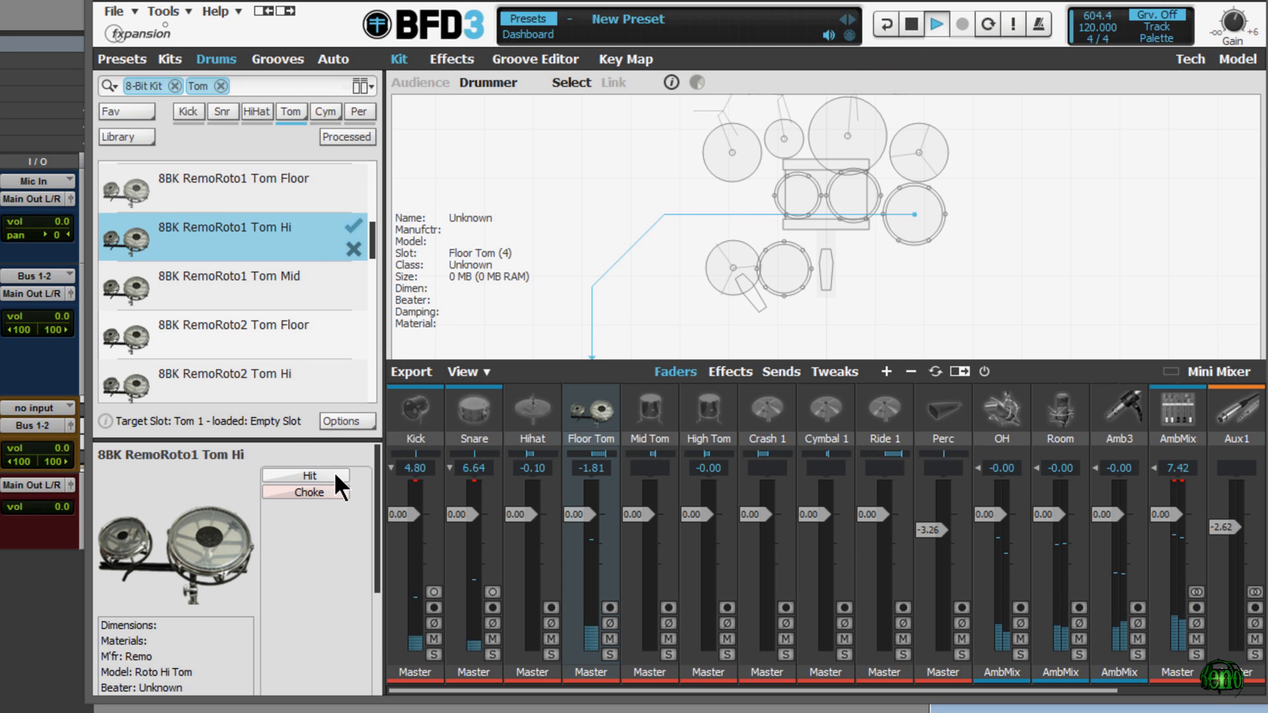
{"action": "left_click", "coordinate": [267, 280]}
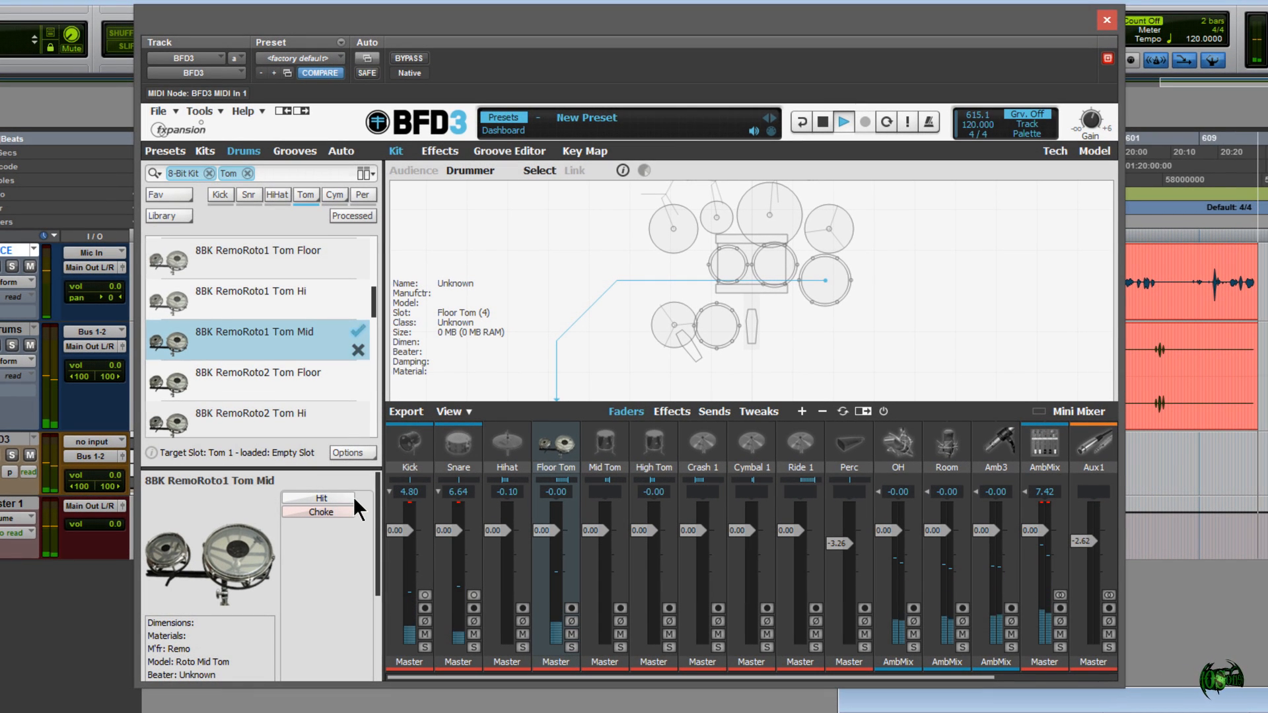
- Audition 8BK RemoRoto2 Tom Floor, Tom Hi and Tom Mid, reading through the floor tom's drum details
{"action": "left_click", "coordinate": [284, 378]}
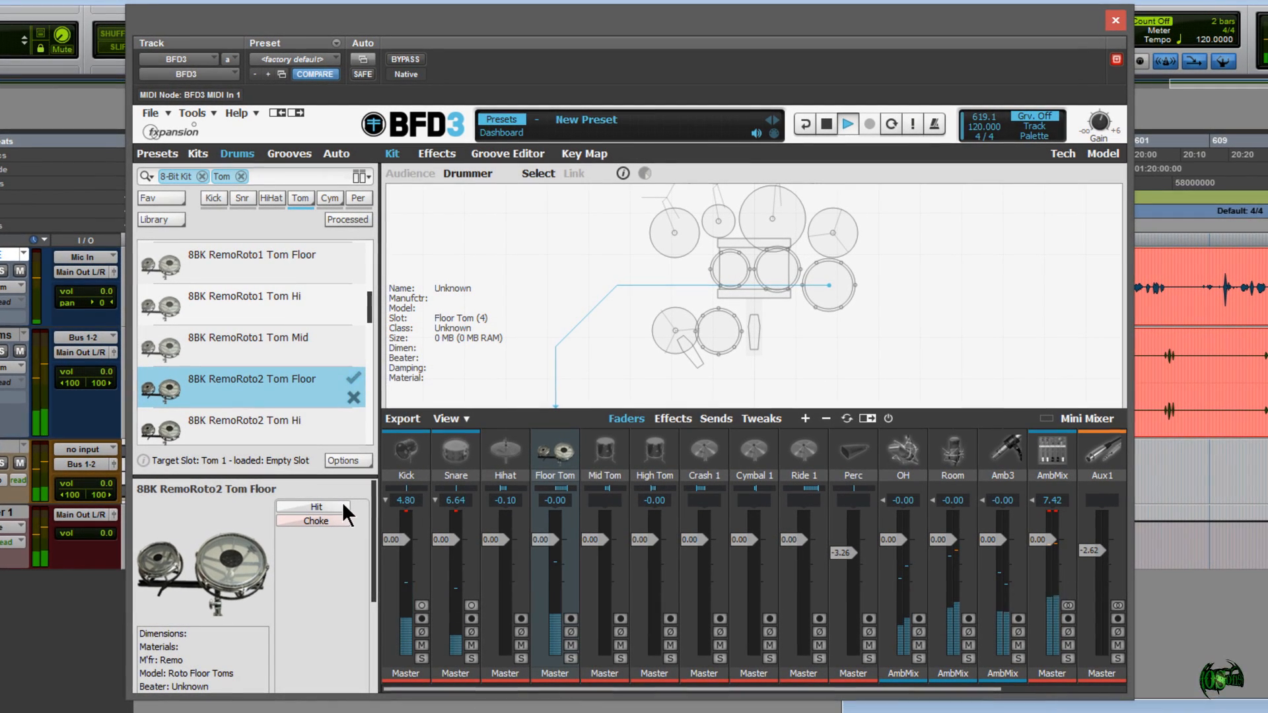
{"action": "left_click_drag", "start_coordinate": [372, 505], "coordinate": [367, 597]}
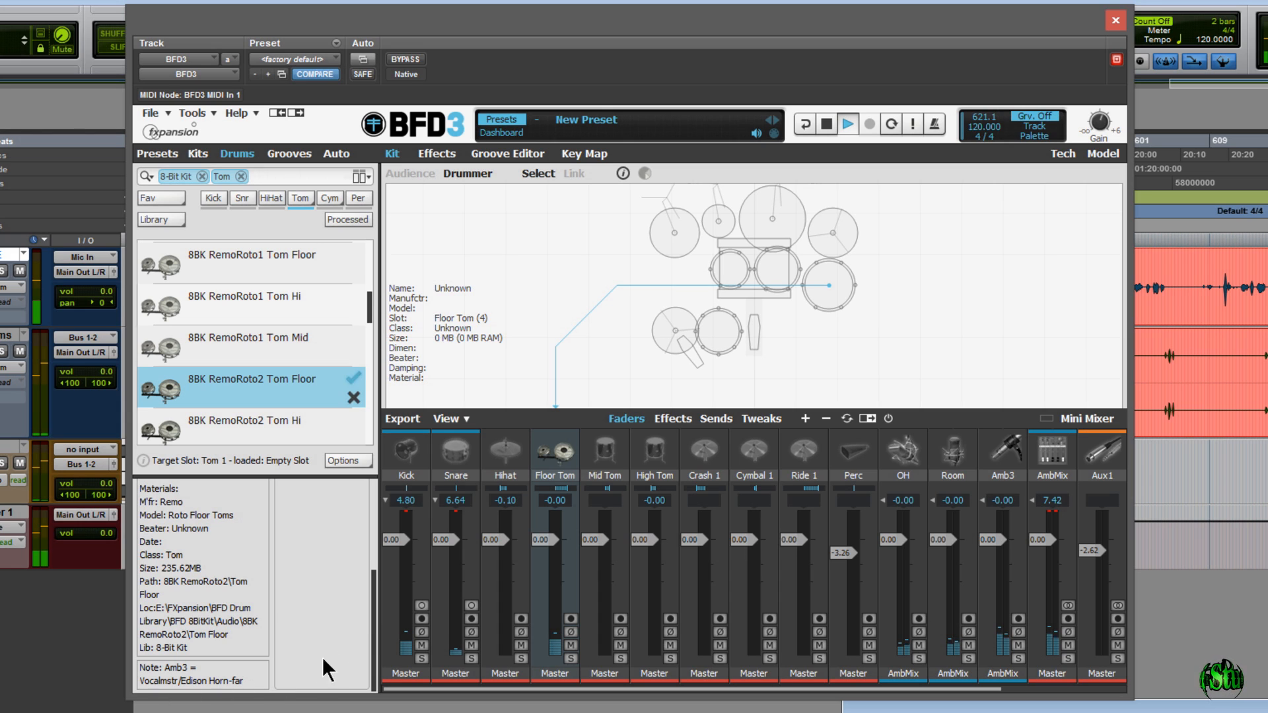
{"action": "left_click", "coordinate": [288, 417]}
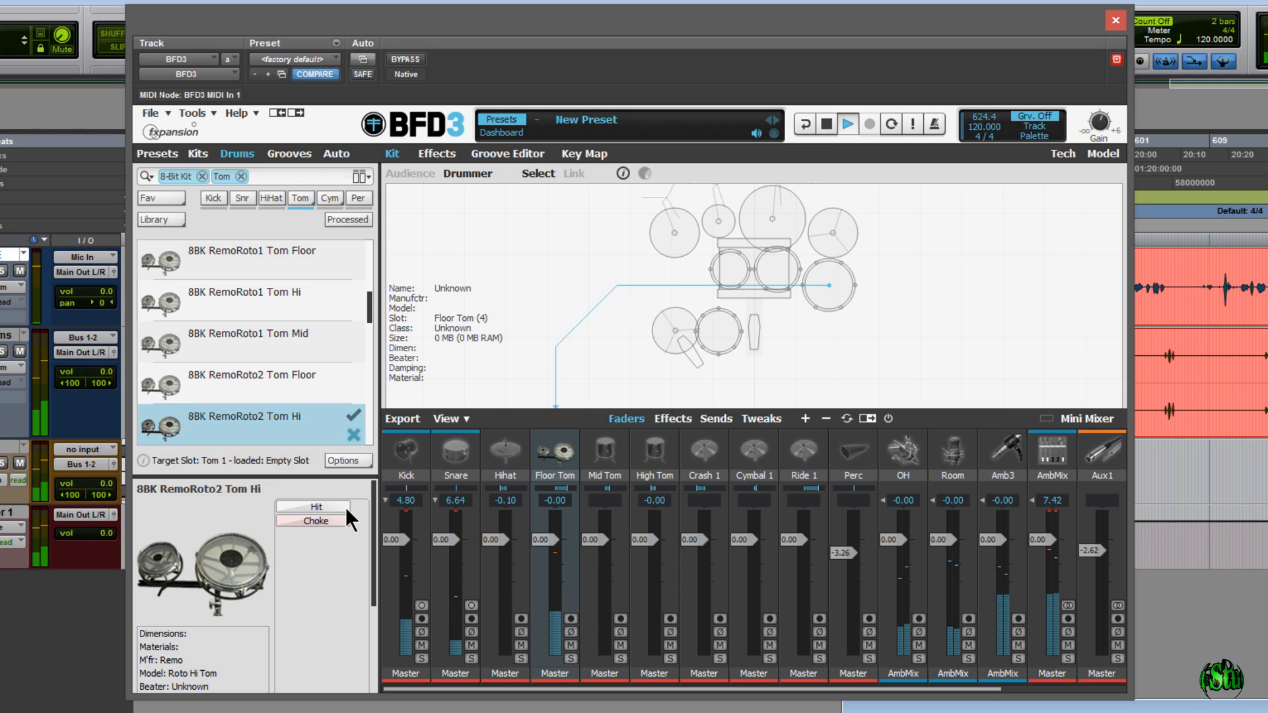
{"action": "scroll", "coordinate": [303, 322], "scroll_direction": "down", "scroll_amount": 1}
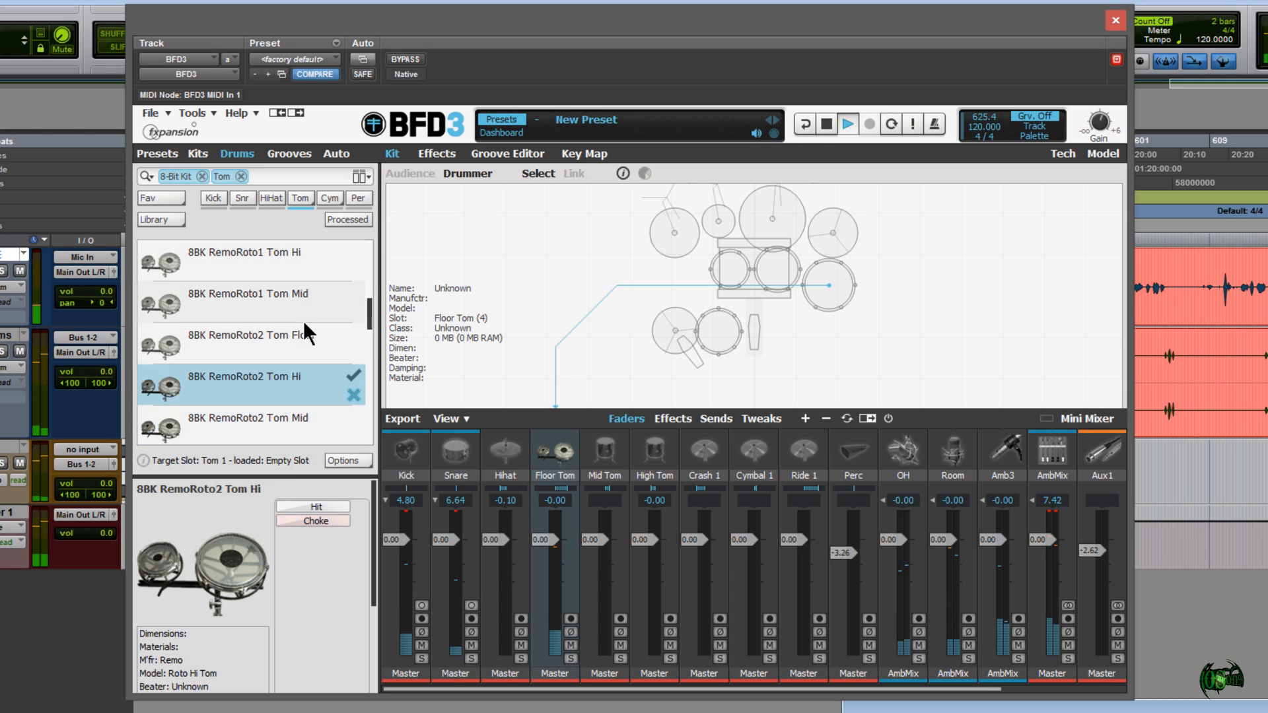
{"action": "scroll", "coordinate": [303, 319], "scroll_direction": "down", "scroll_amount": 3}
{"action": "left_click", "coordinate": [295, 296]}
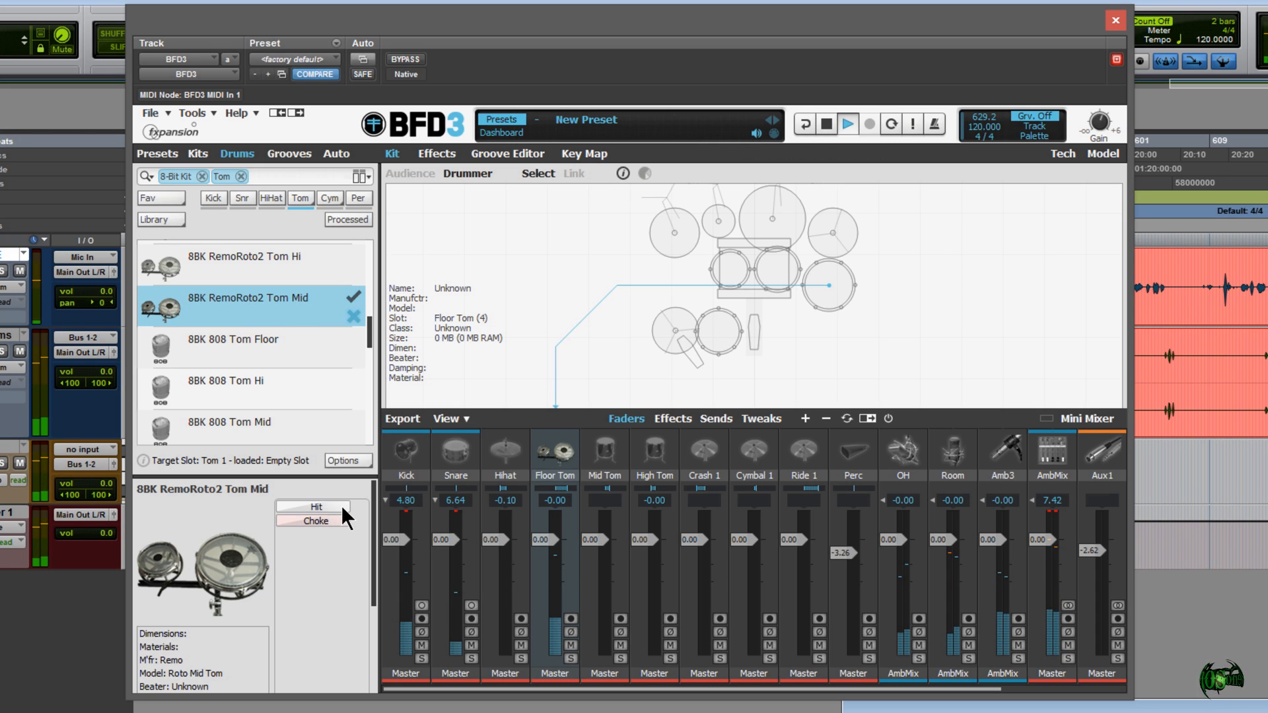
- Preview the three 808 toms one after another: 8BK 808 Tom Floor, Tom Hi and Tom Mid
{"action": "left_click", "coordinate": [285, 340]}
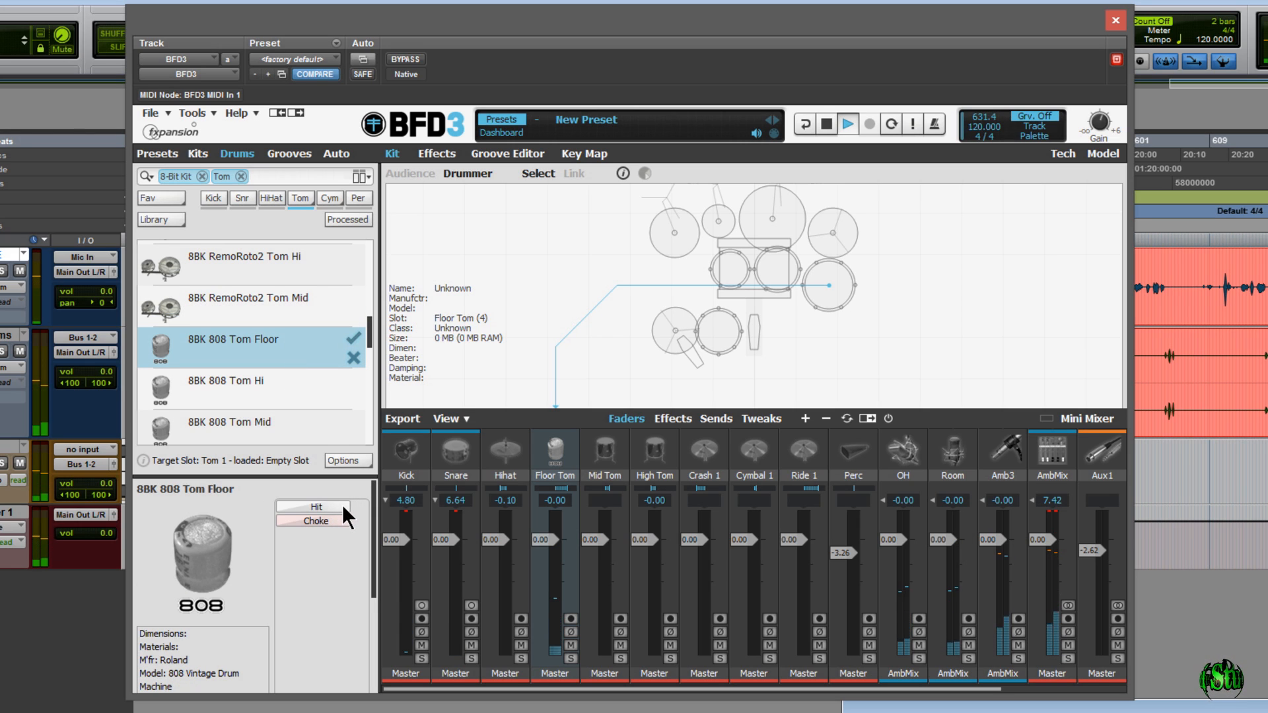
{"action": "left_click", "coordinate": [303, 389]}
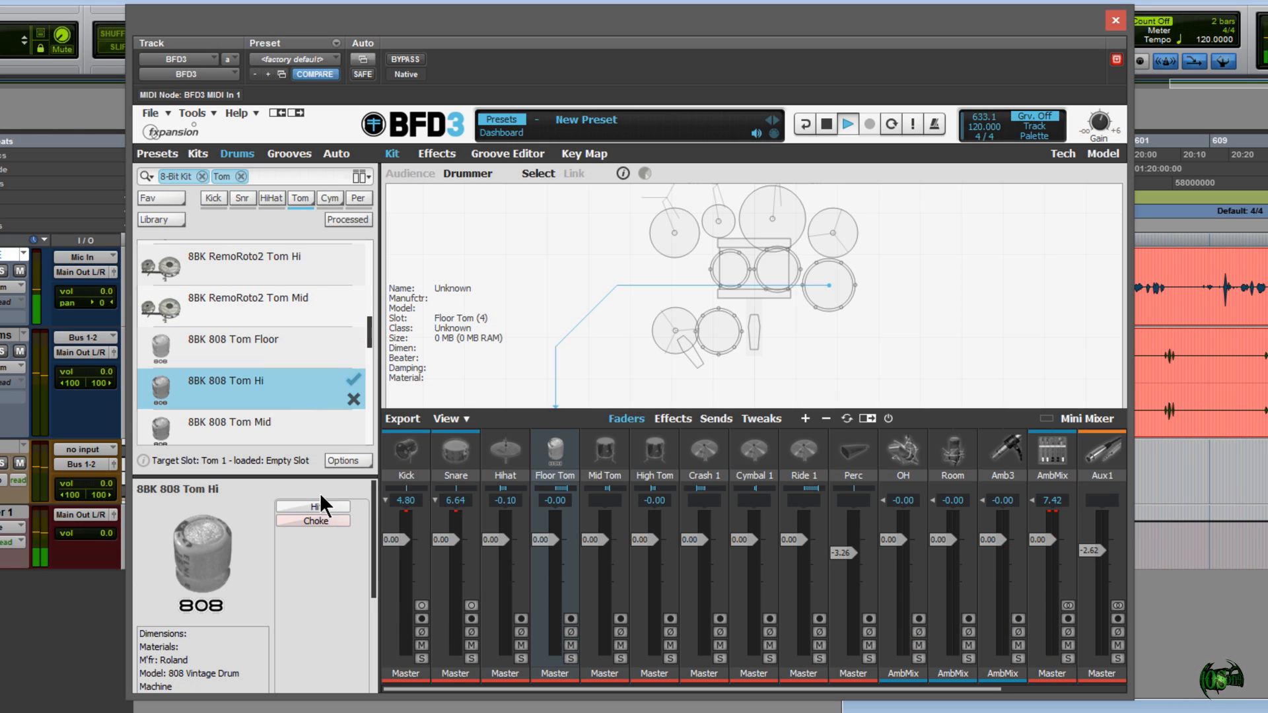
{"action": "left_click", "coordinate": [326, 508]}
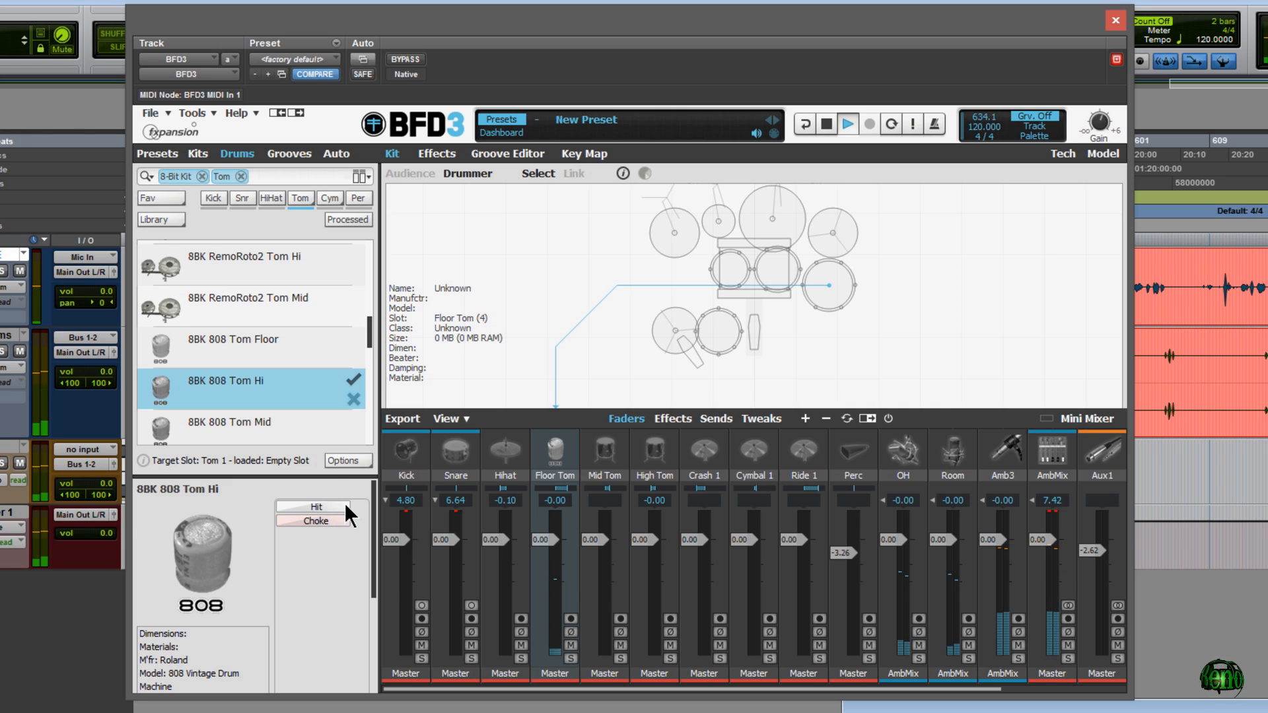
{"action": "left_click", "coordinate": [303, 420]}
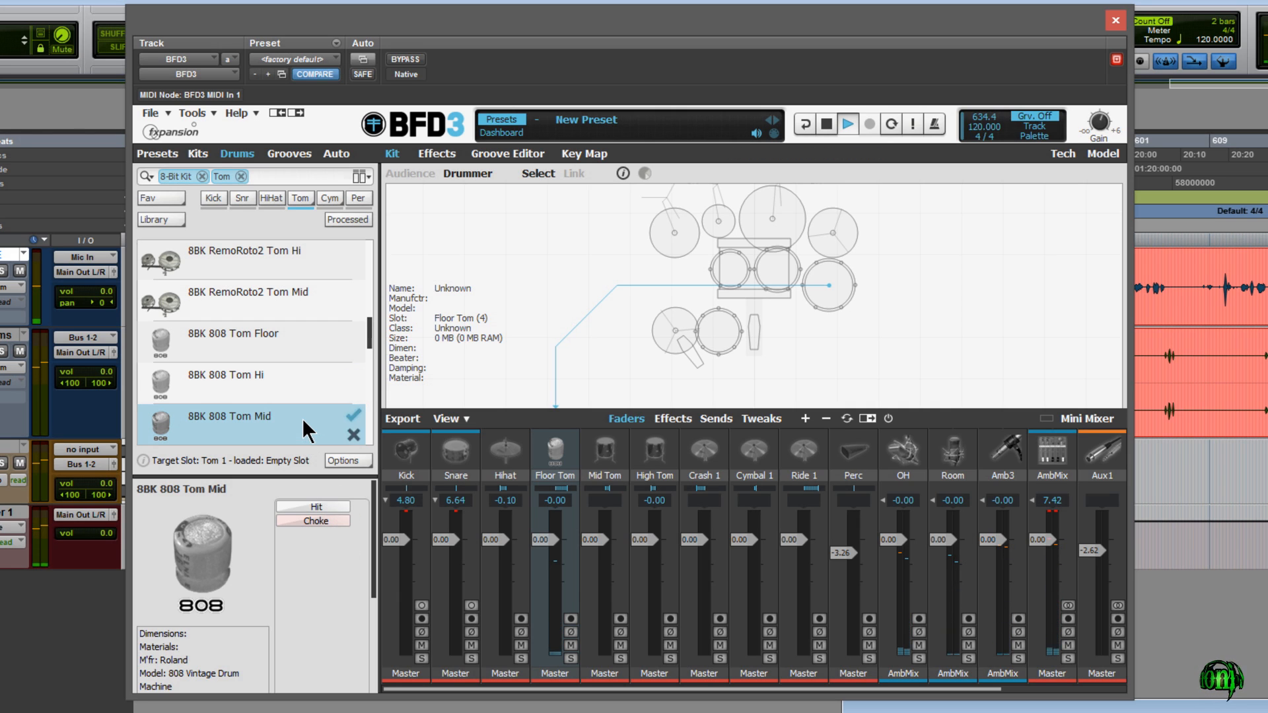
{"action": "left_click", "coordinate": [315, 502]}
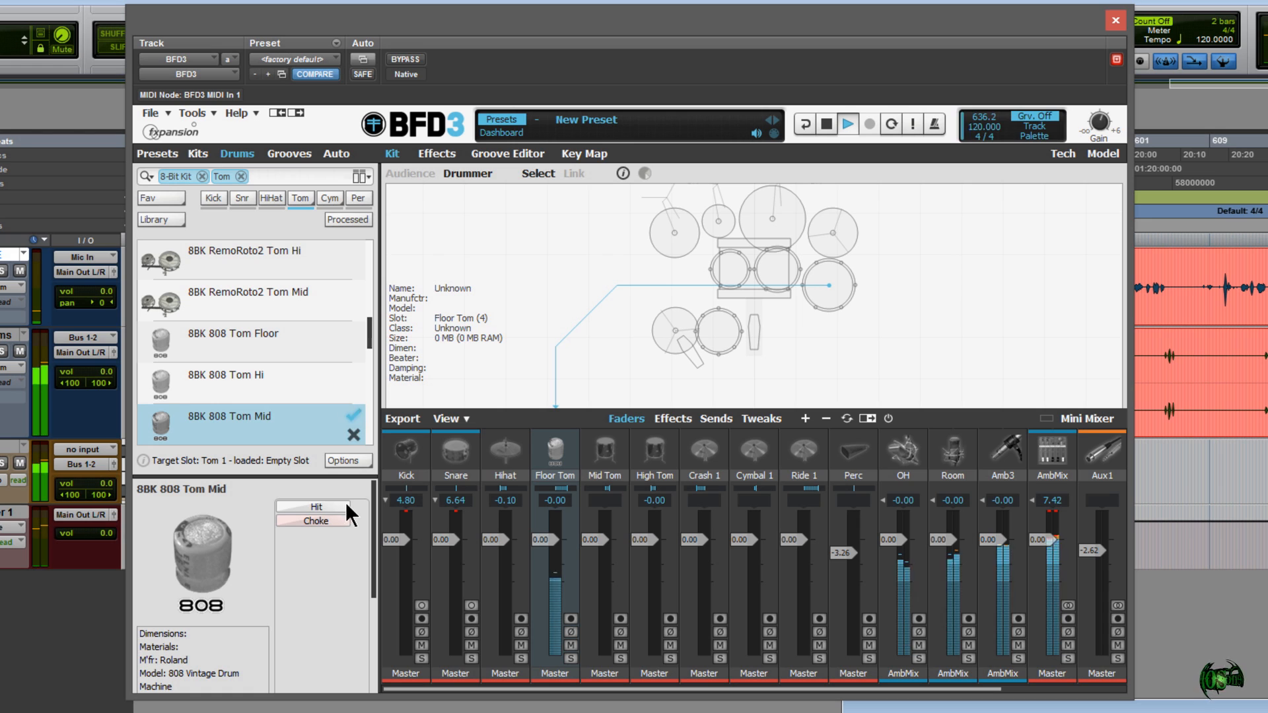
- Preview the three 909 toms one after another: 8BK 909 Tom Floor, Tom Hi and Tom Mid
{"action": "scroll", "coordinate": [370, 359], "scroll_direction": "down", "scroll_amount": 3}
{"action": "left_click", "coordinate": [319, 292]}
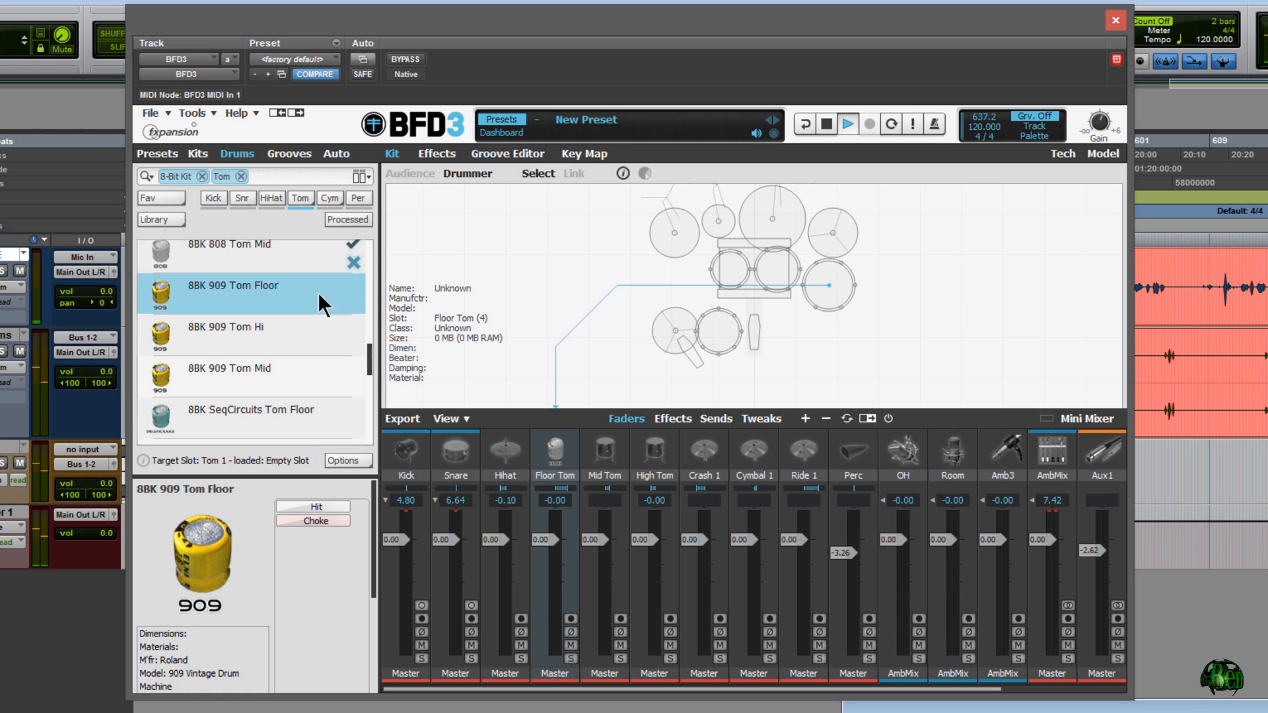
{"action": "left_click", "coordinate": [320, 505]}
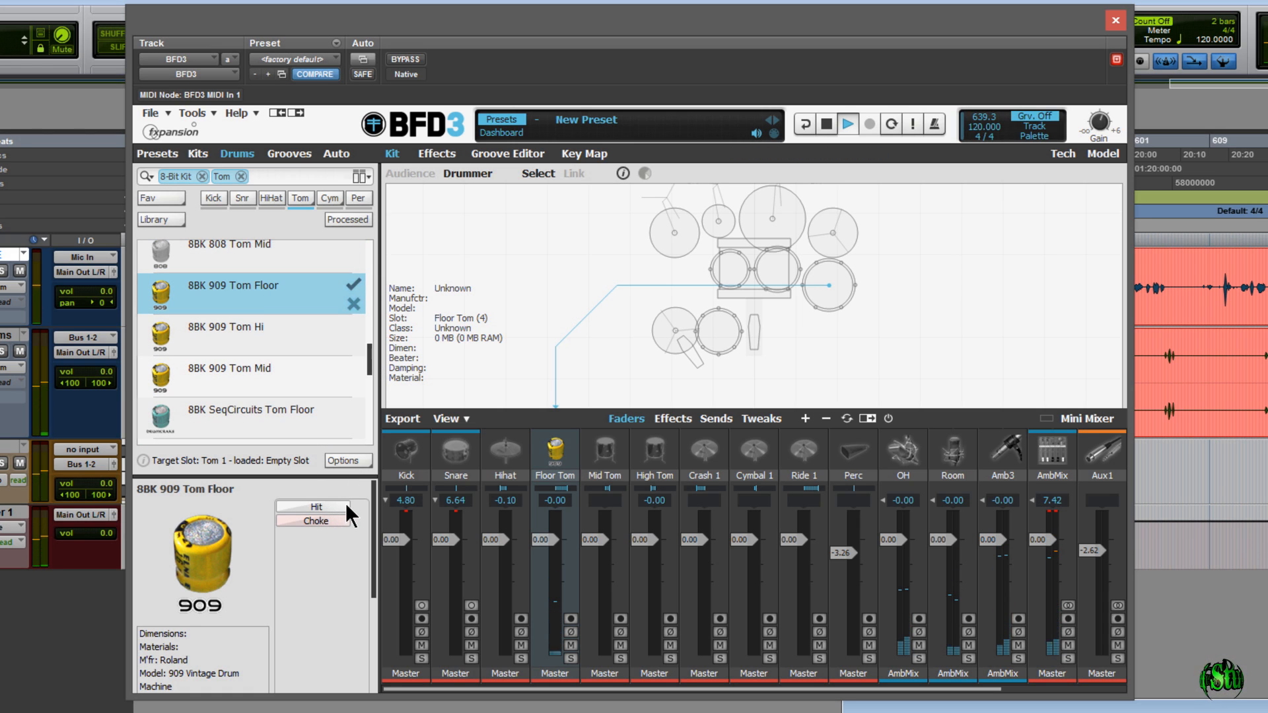
{"action": "left_click", "coordinate": [300, 347]}
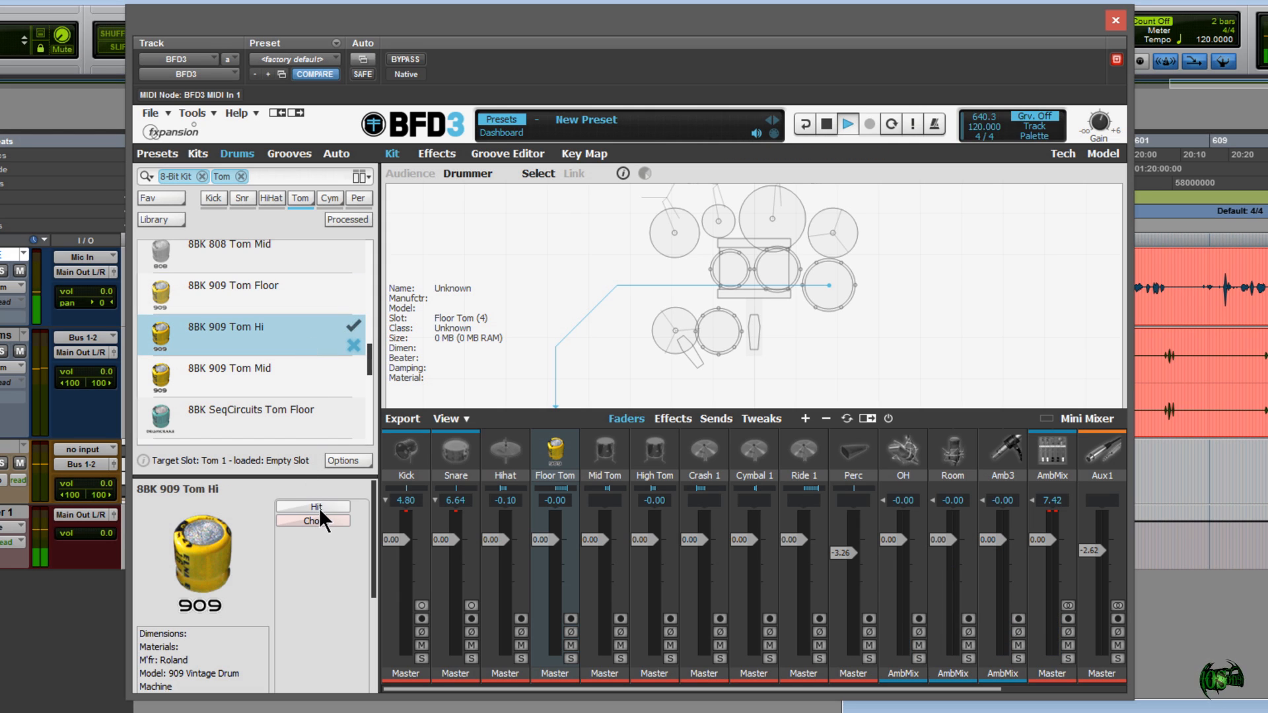
{"action": "left_click", "coordinate": [334, 505]}
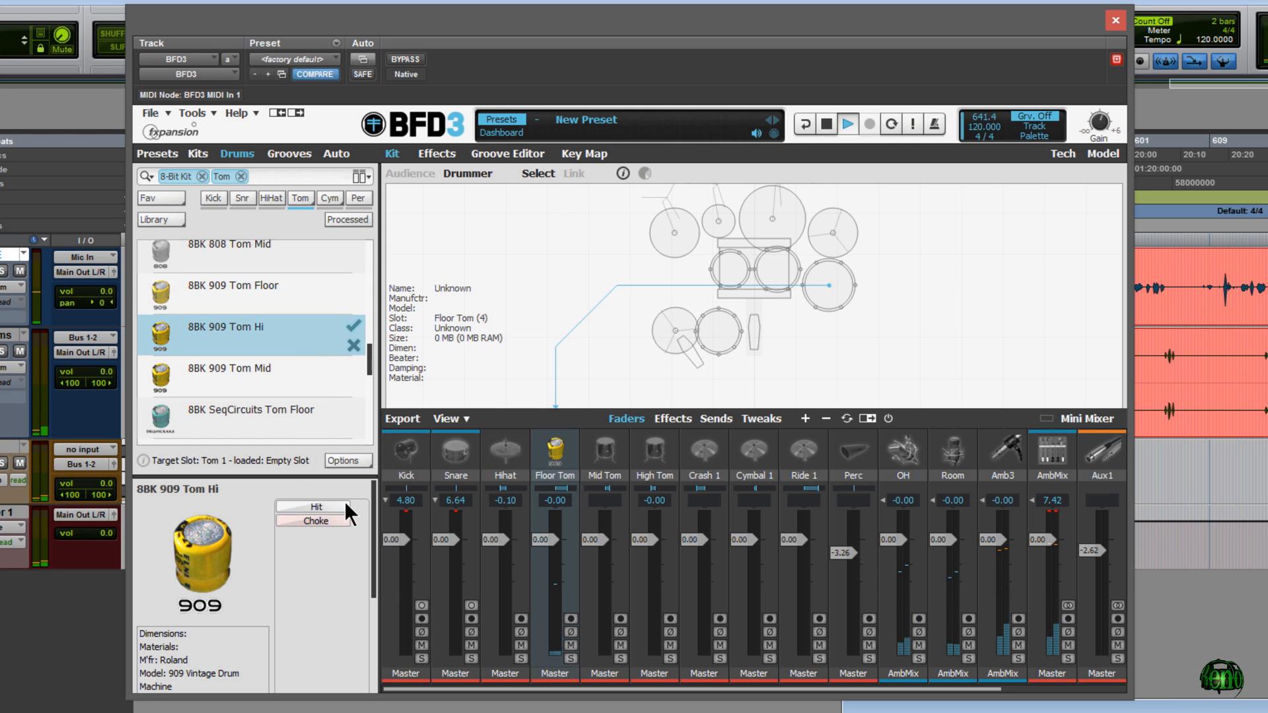
{"action": "left_click", "coordinate": [307, 378]}
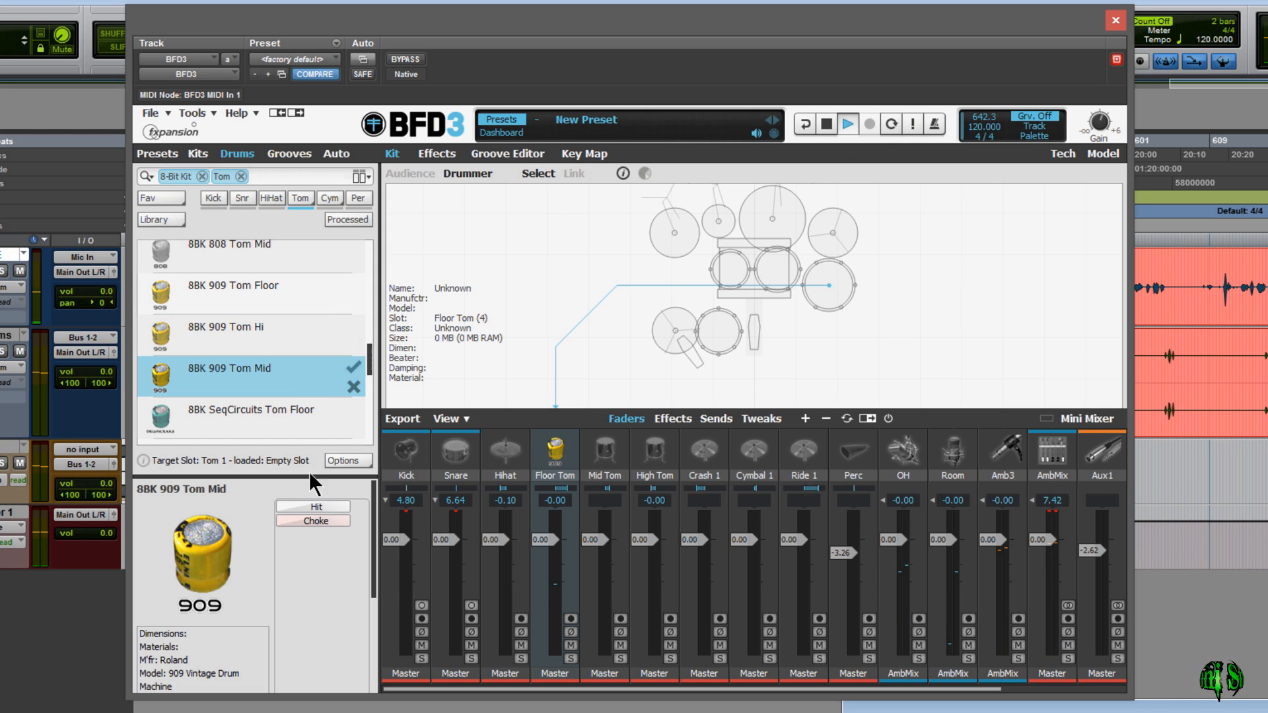
{"action": "left_click", "coordinate": [326, 506]}
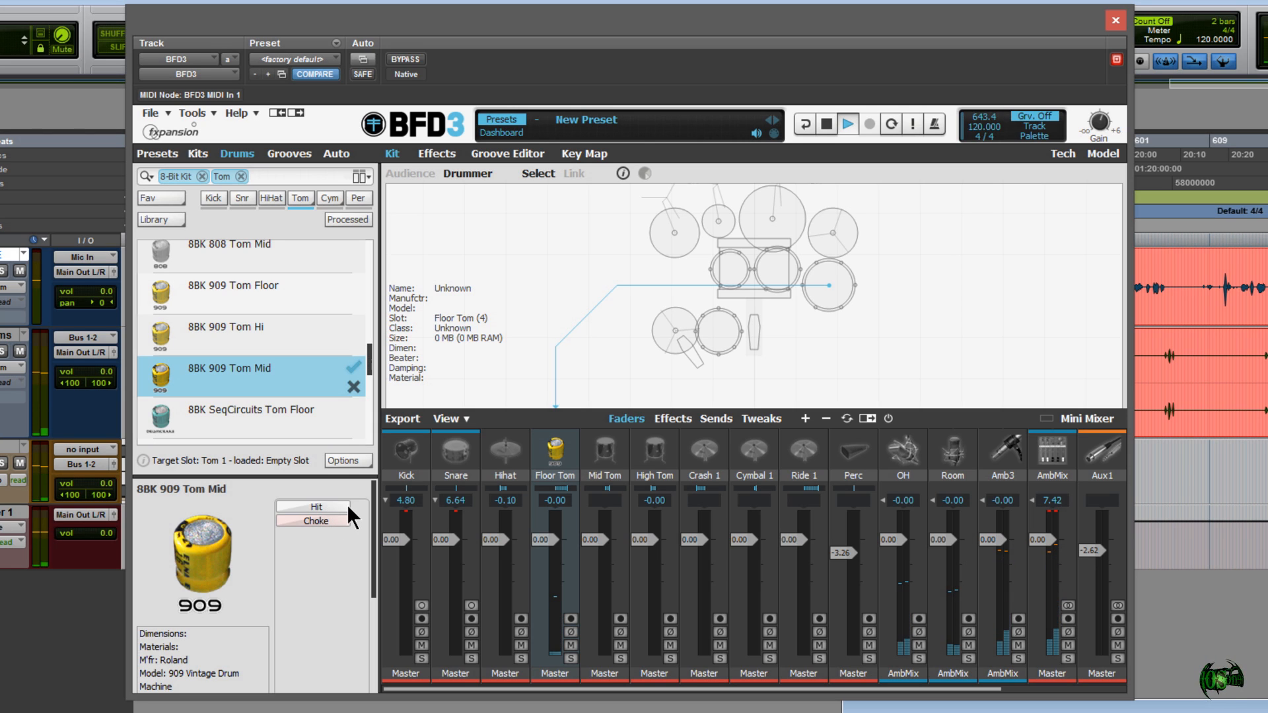
- Audition 8BK SeqCircuits Tom Floor and examine its drum details
{"action": "left_click", "coordinate": [298, 410]}
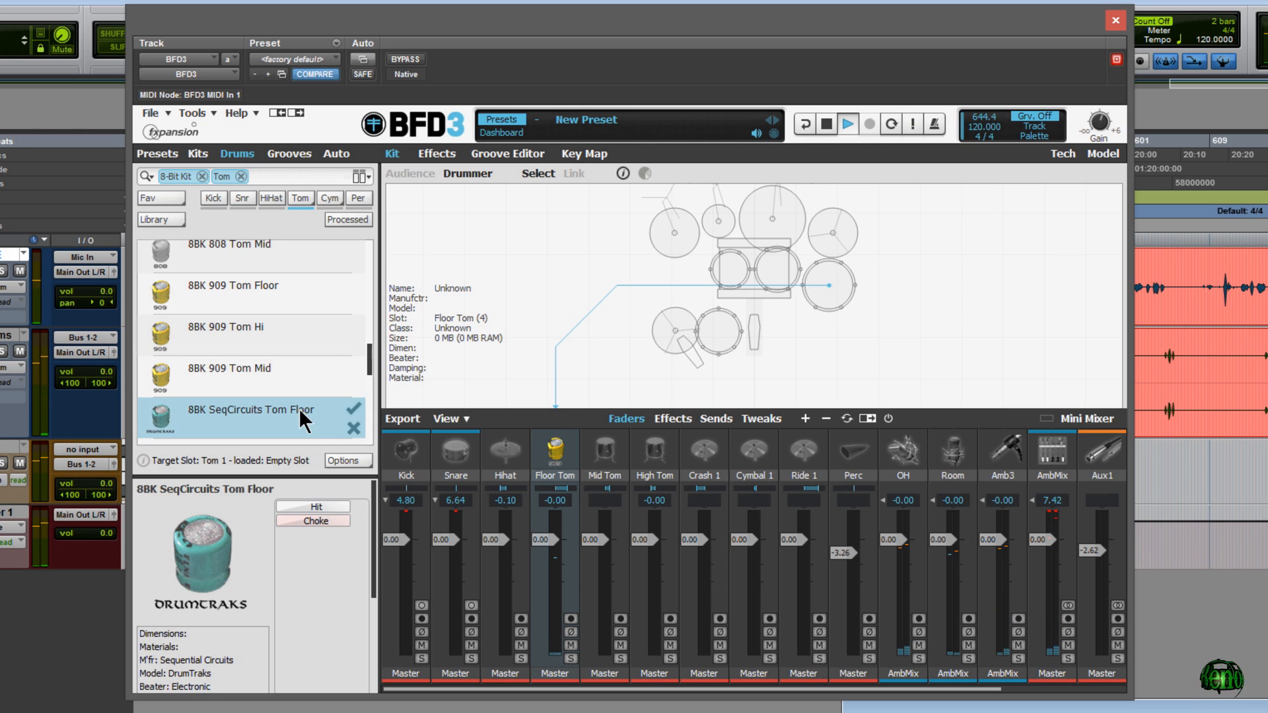
{"action": "left_click", "coordinate": [321, 505]}
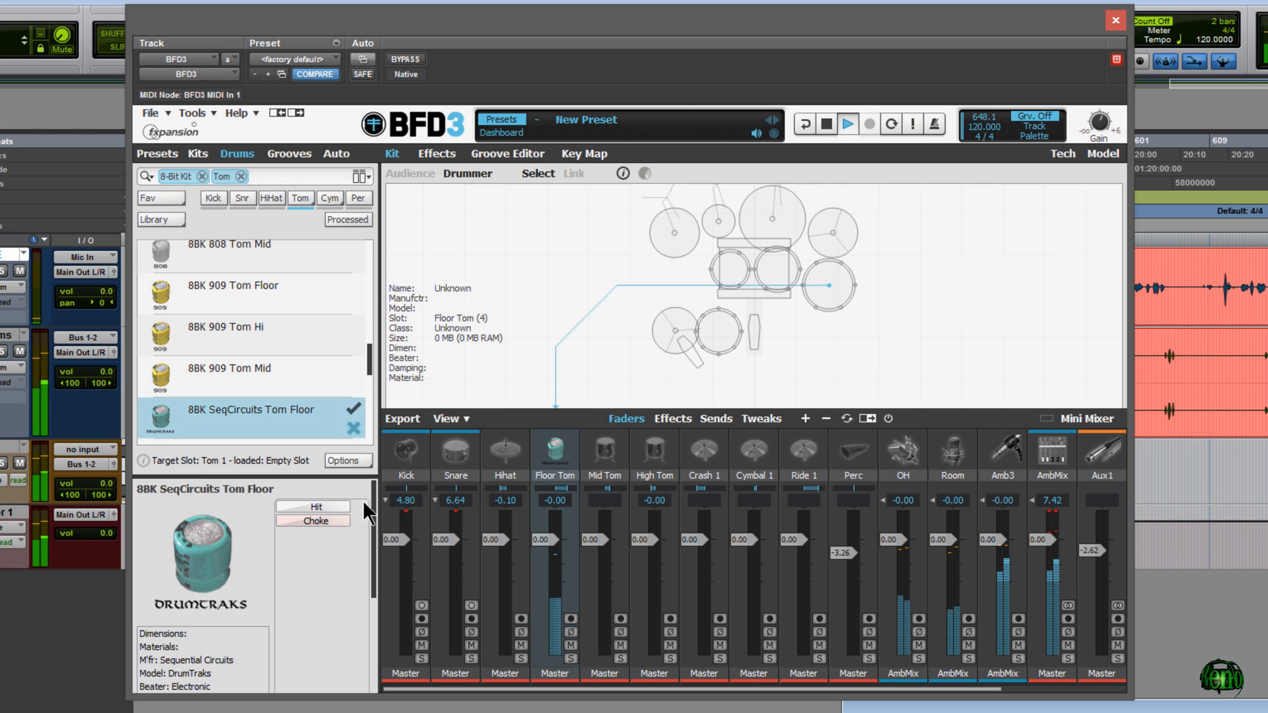
{"action": "left_click_drag", "start_coordinate": [371, 502], "coordinate": [369, 607]}
- Preview hits on 8BK SeqCircuits Tom Hi and 8BK SeqCircuits Tom Mid
{"action": "left_click_drag", "start_coordinate": [367, 358], "coordinate": [367, 365]}
{"action": "scroll", "coordinate": [367, 365], "scroll_direction": "down", "scroll_amount": 1}
{"action": "left_click", "coordinate": [277, 320]}
{"action": "left_click", "coordinate": [317, 506]}
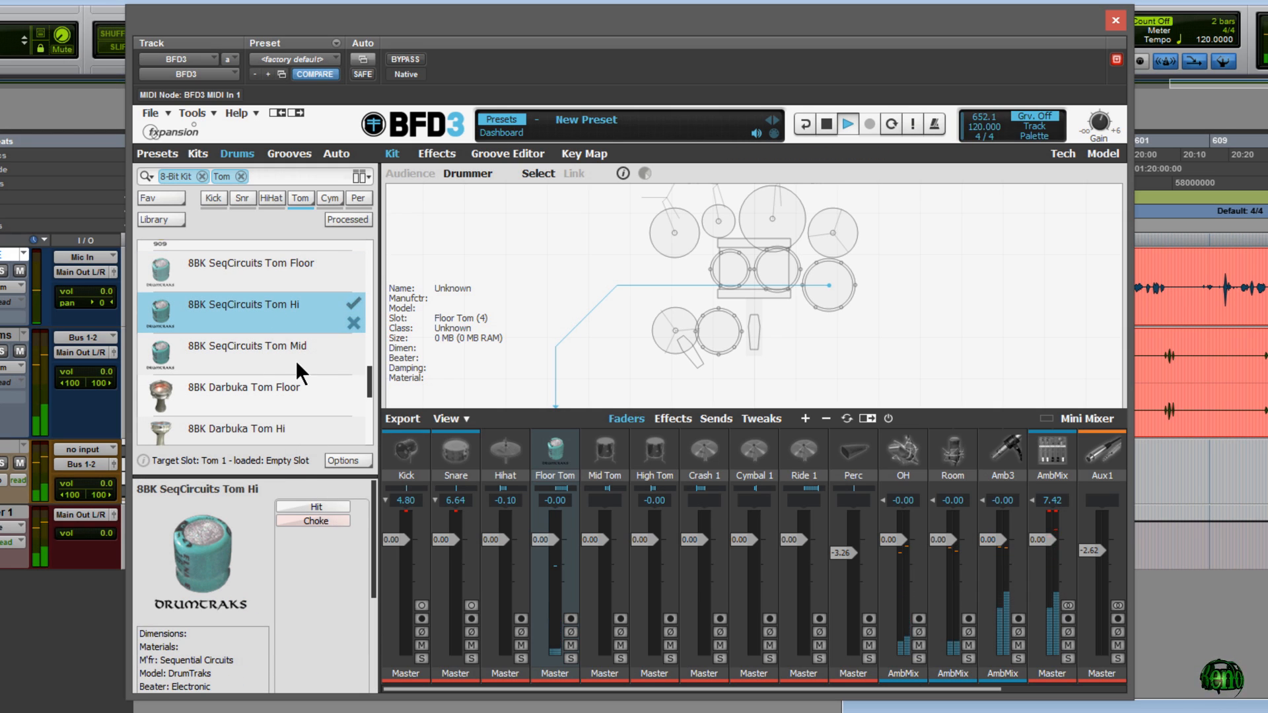
{"action": "left_click", "coordinate": [296, 362]}
{"action": "left_click", "coordinate": [325, 505]}
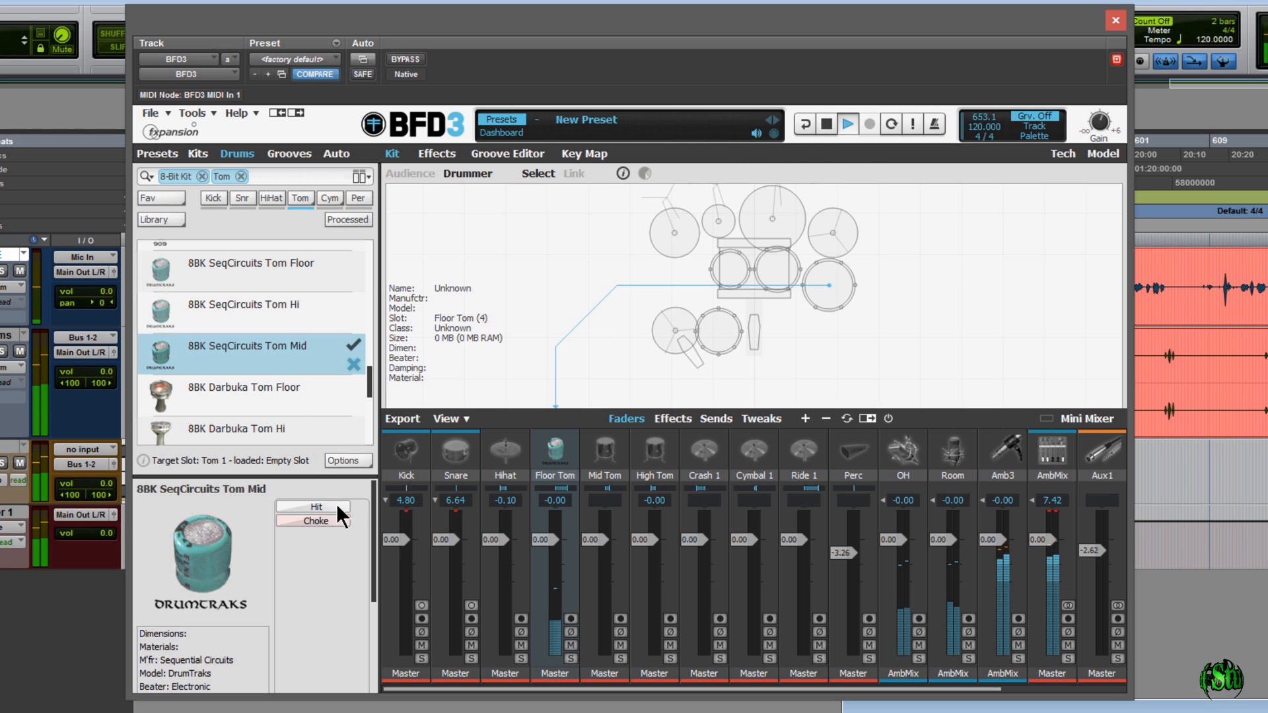
{"action": "left_click", "coordinate": [344, 504]}
- Audition 8BK Darbuka Tom Floor and 8BK Darbuka Tom Hi with repeated hits on each
{"action": "left_click", "coordinate": [301, 391]}
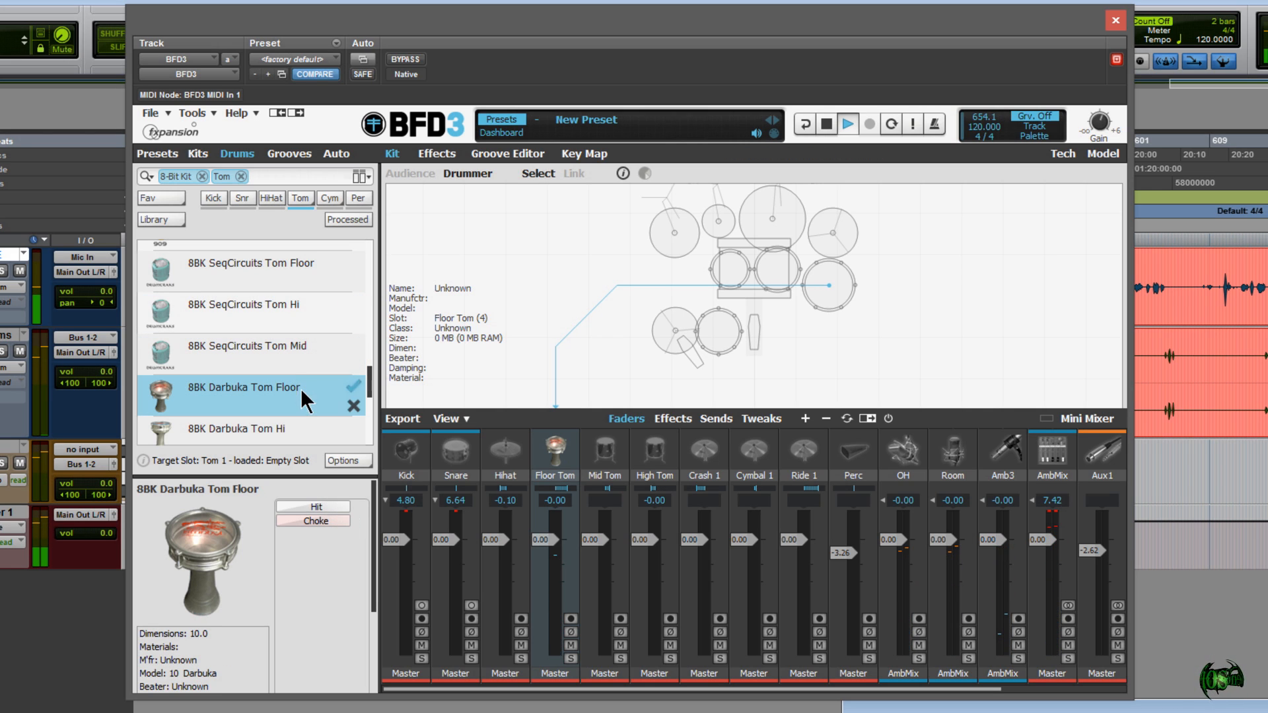
{"action": "left_click", "coordinate": [321, 506]}
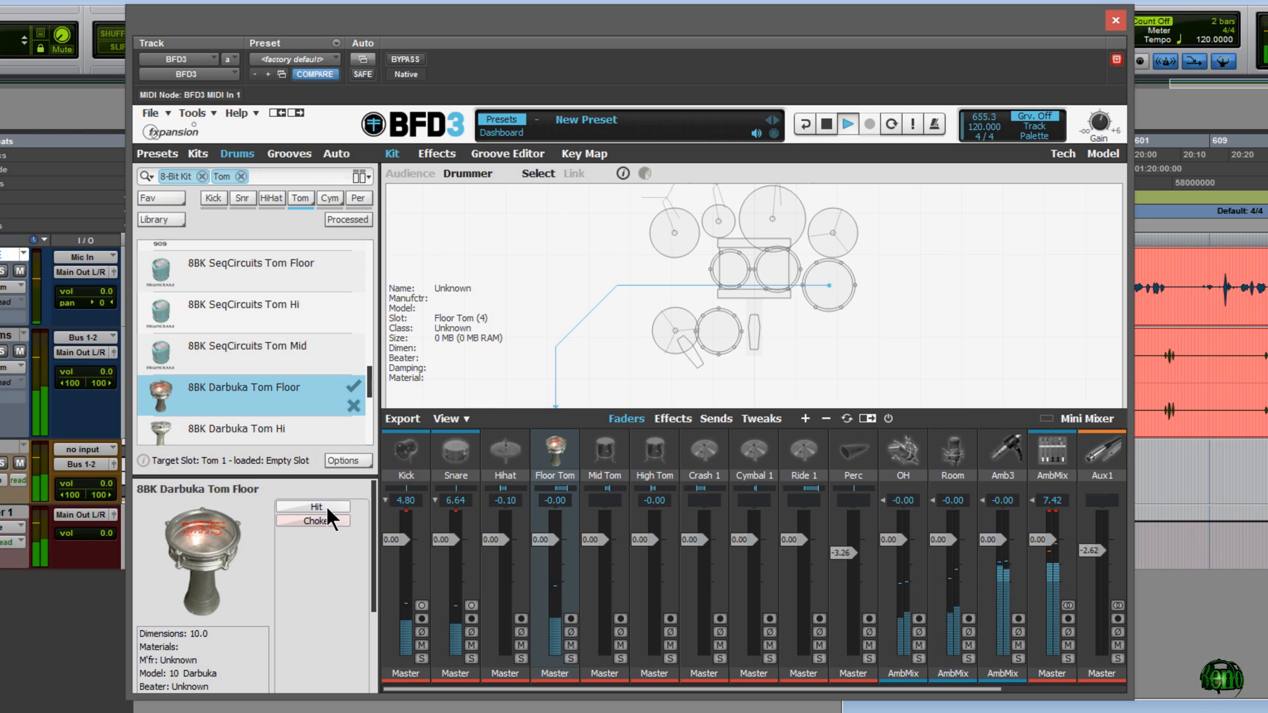
{"action": "left_click", "coordinate": [335, 506]}
{"action": "left_click", "coordinate": [344, 505]}
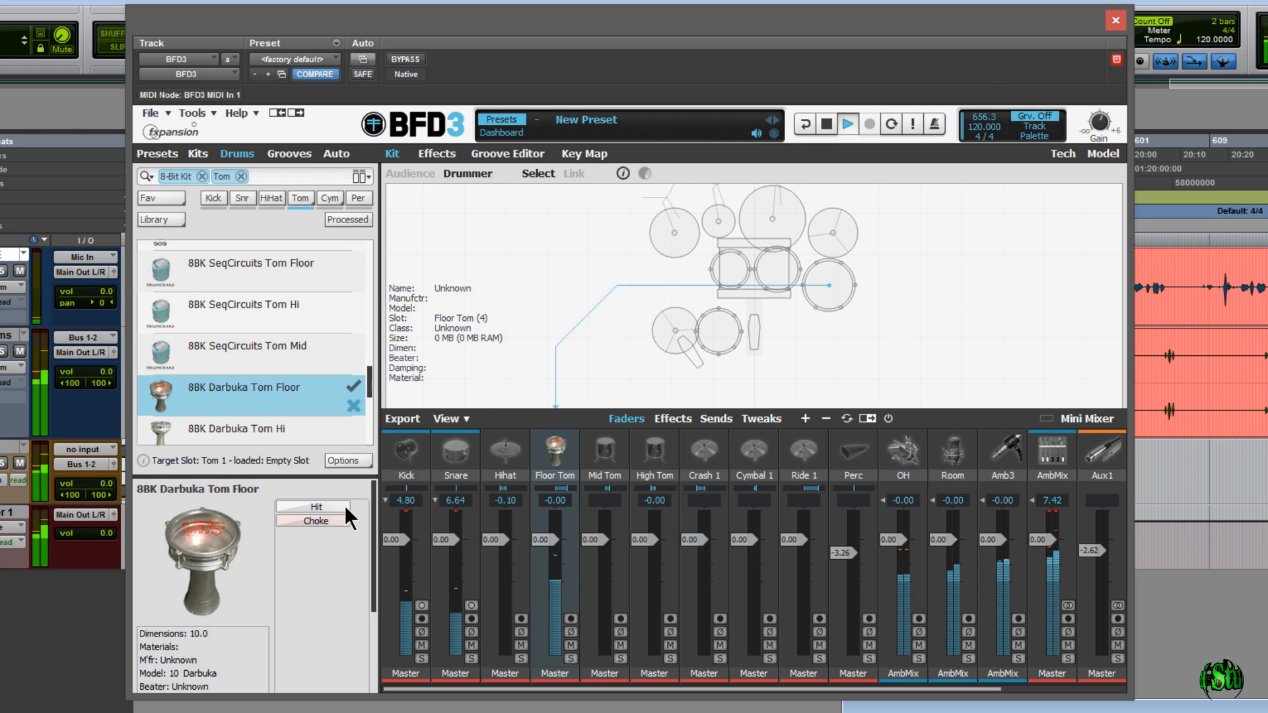
{"action": "left_click", "coordinate": [236, 426]}
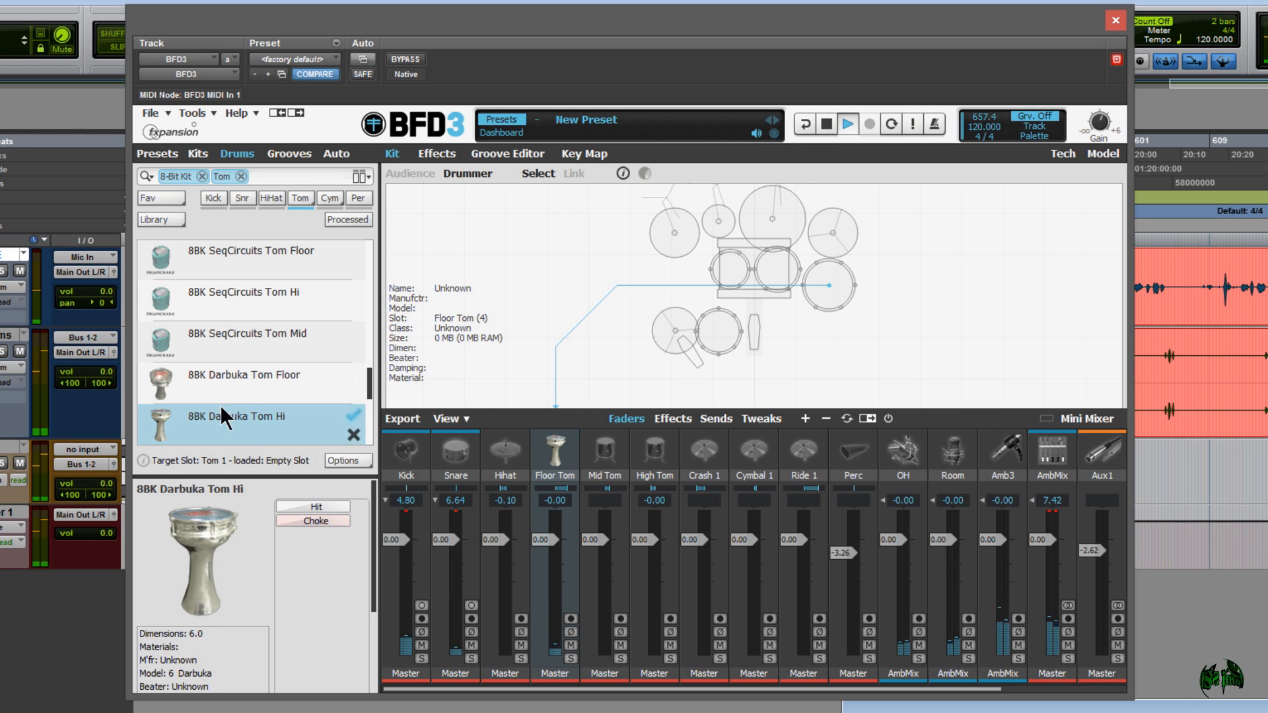
{"action": "left_click", "coordinate": [315, 507]}
{"action": "left_click", "coordinate": [330, 505]}
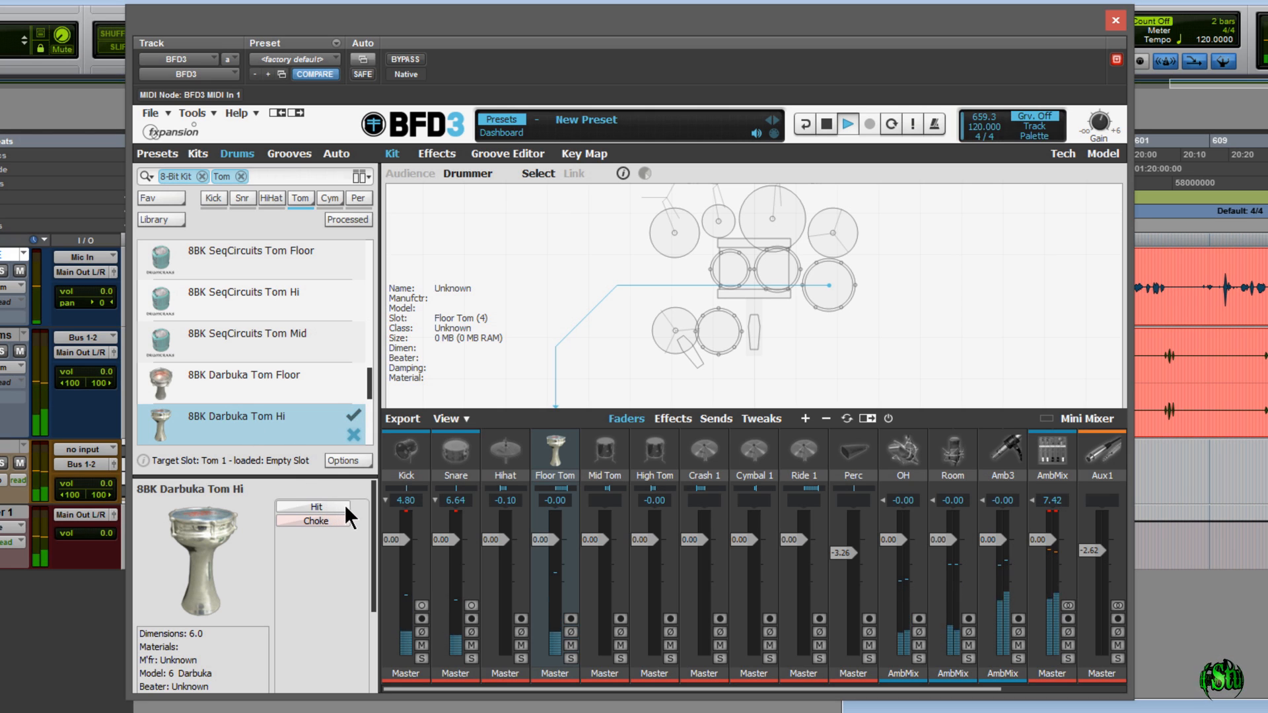
- Audition 8BK Darbuka Tom Mid with several hits
{"action": "left_click_drag", "start_coordinate": [367, 379], "coordinate": [368, 402]}
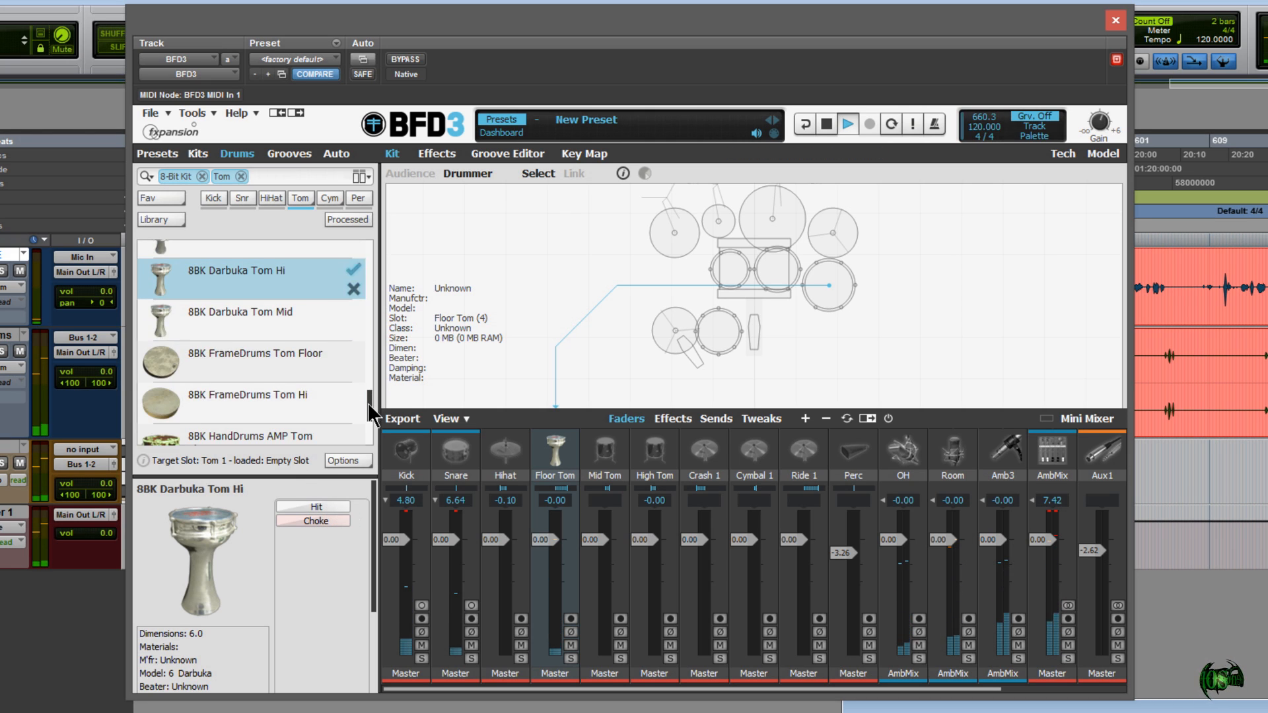
{"action": "scroll", "coordinate": [367, 403], "scroll_direction": "up", "scroll_amount": 1}
{"action": "left_click", "coordinate": [295, 292]}
{"action": "left_click", "coordinate": [319, 504]}
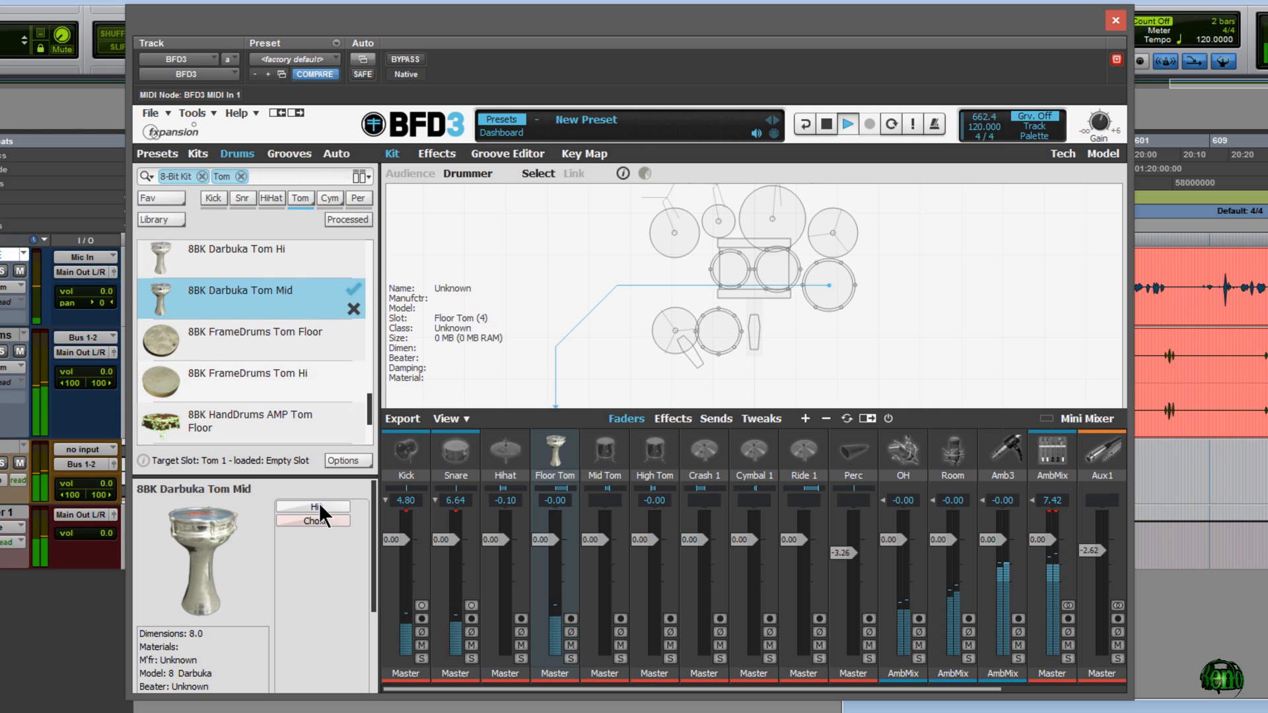
{"action": "left_click", "coordinate": [332, 501]}
{"action": "left_click", "coordinate": [343, 502]}
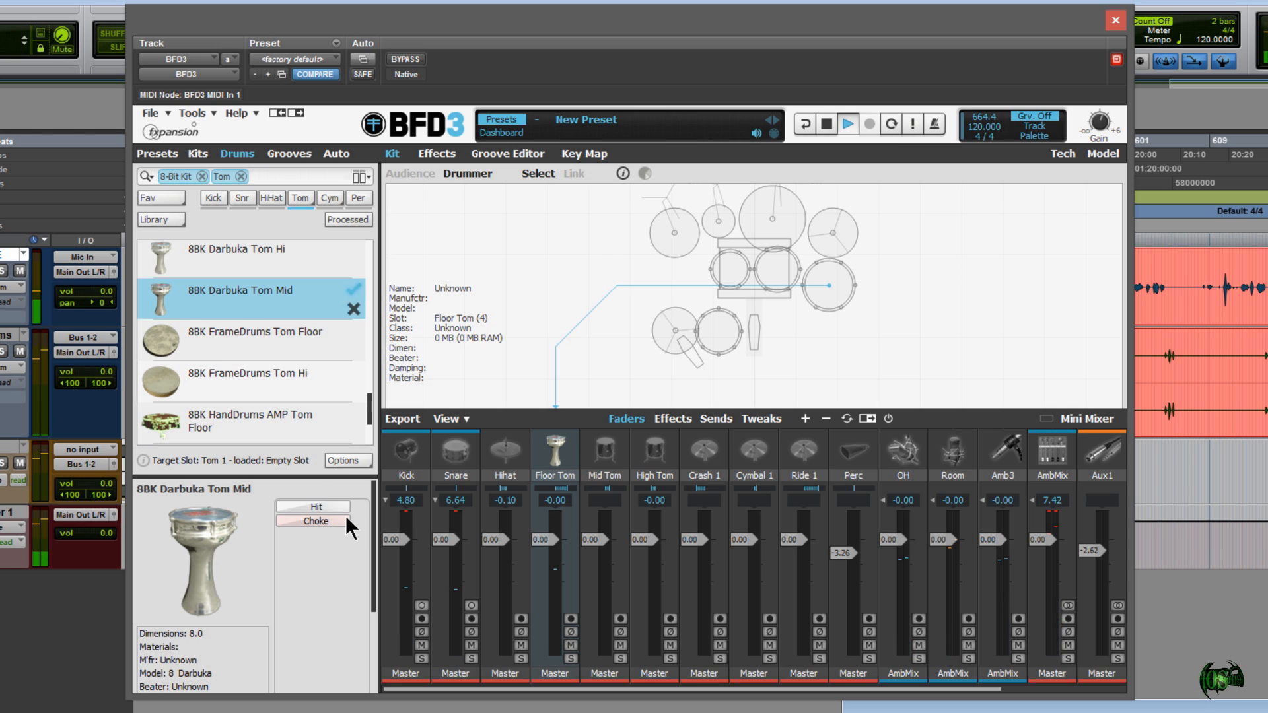
- Preview hits on the two frame drums, 8BK FrameDrums Tom Floor and 8BK FrameDrums Tom Hi
{"action": "left_click", "coordinate": [297, 332]}
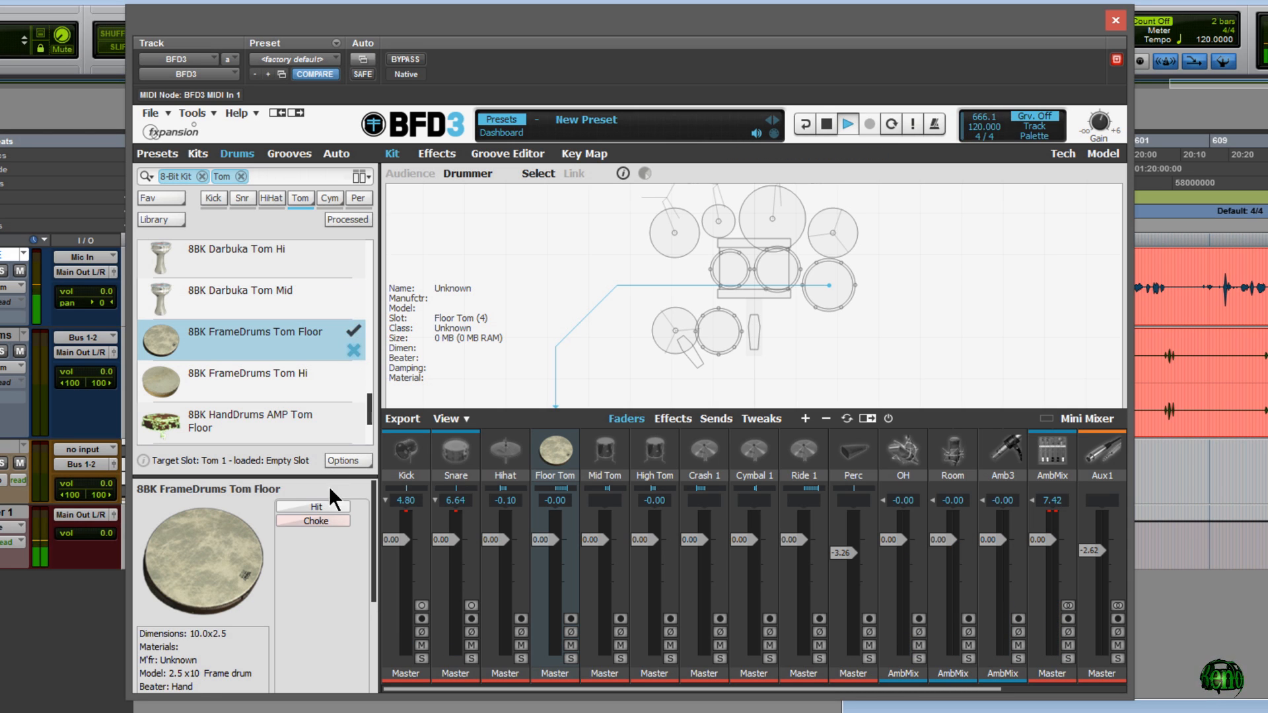
{"action": "left_click", "coordinate": [342, 505]}
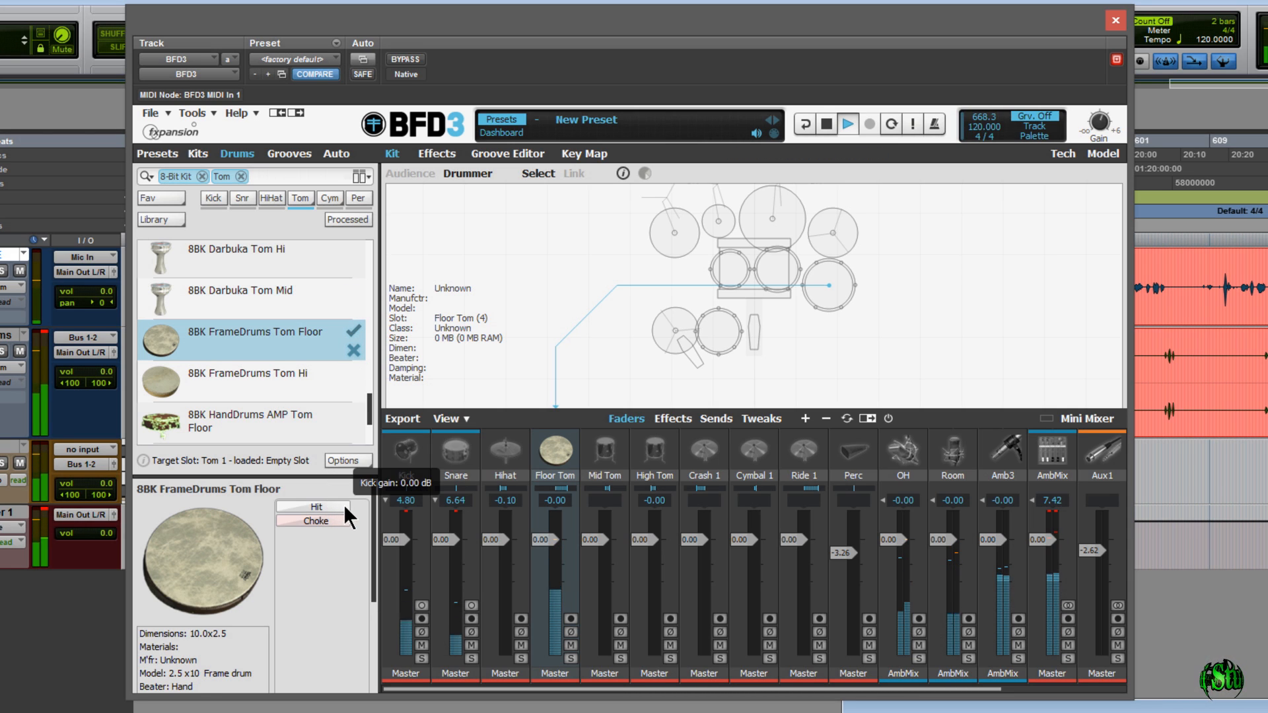
{"action": "left_click", "coordinate": [343, 505]}
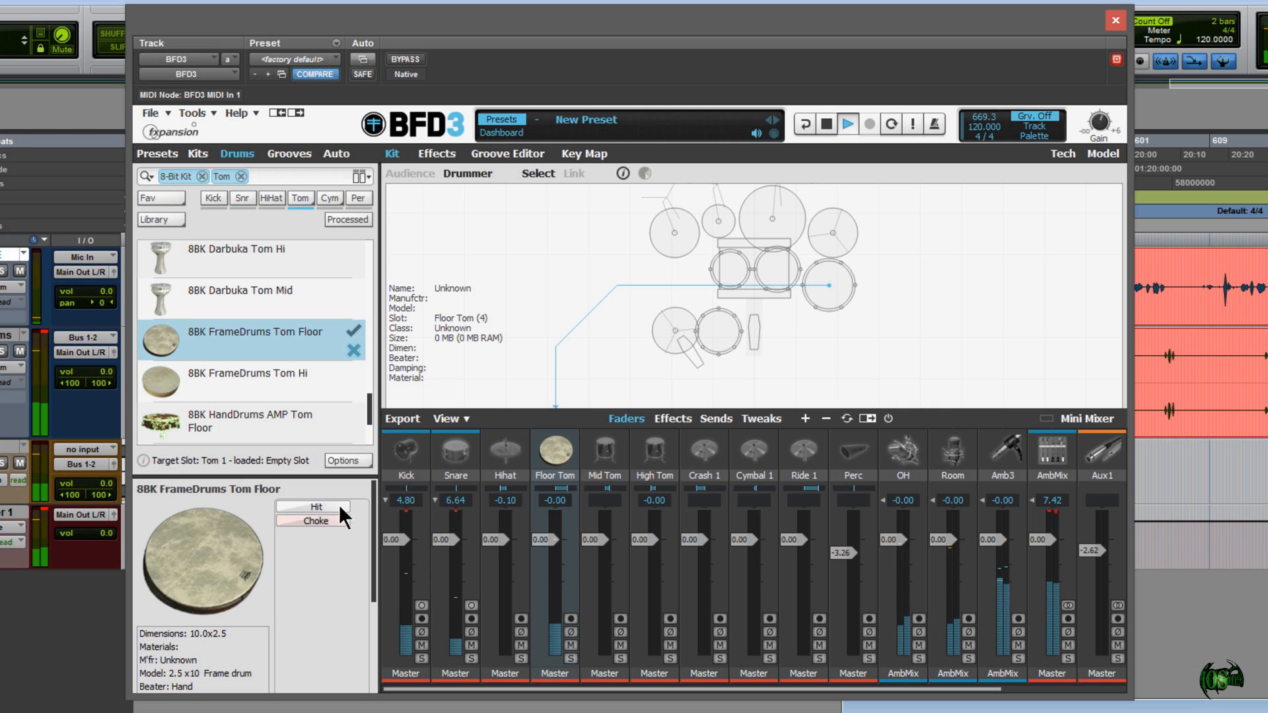
{"action": "left_click", "coordinate": [298, 379]}
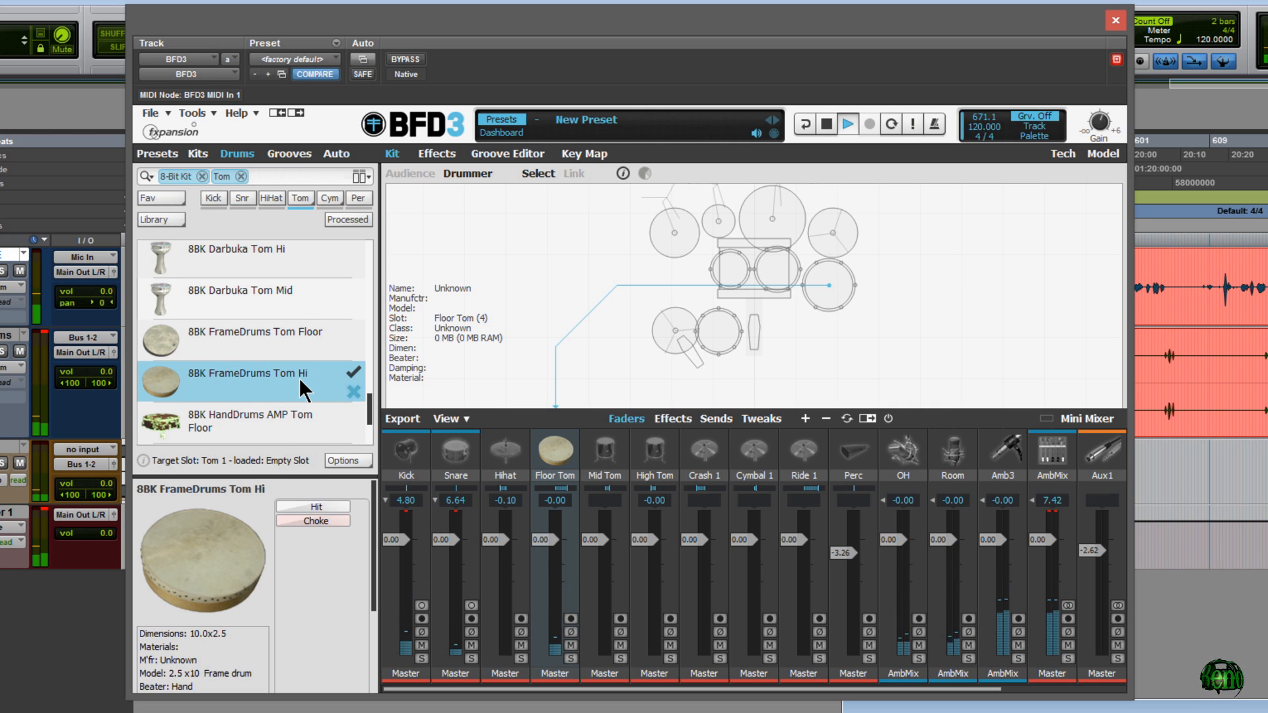
{"action": "left_click", "coordinate": [326, 504]}
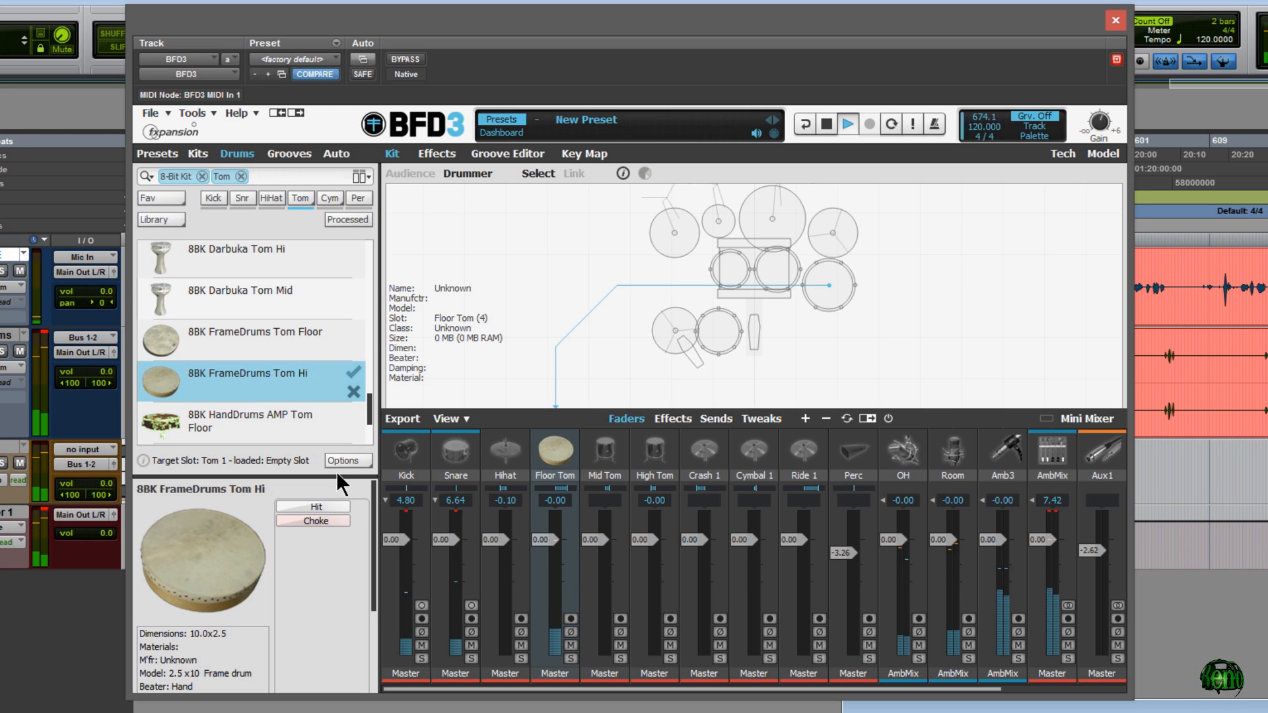
- Preview the hand drum toms in turn: 8BK HandDrums AMP Tom Floor, AMP Tom Hi, Tom Floor and Tom Hi
{"action": "scroll", "coordinate": [368, 407], "scroll_direction": "down", "scroll_amount": 3}
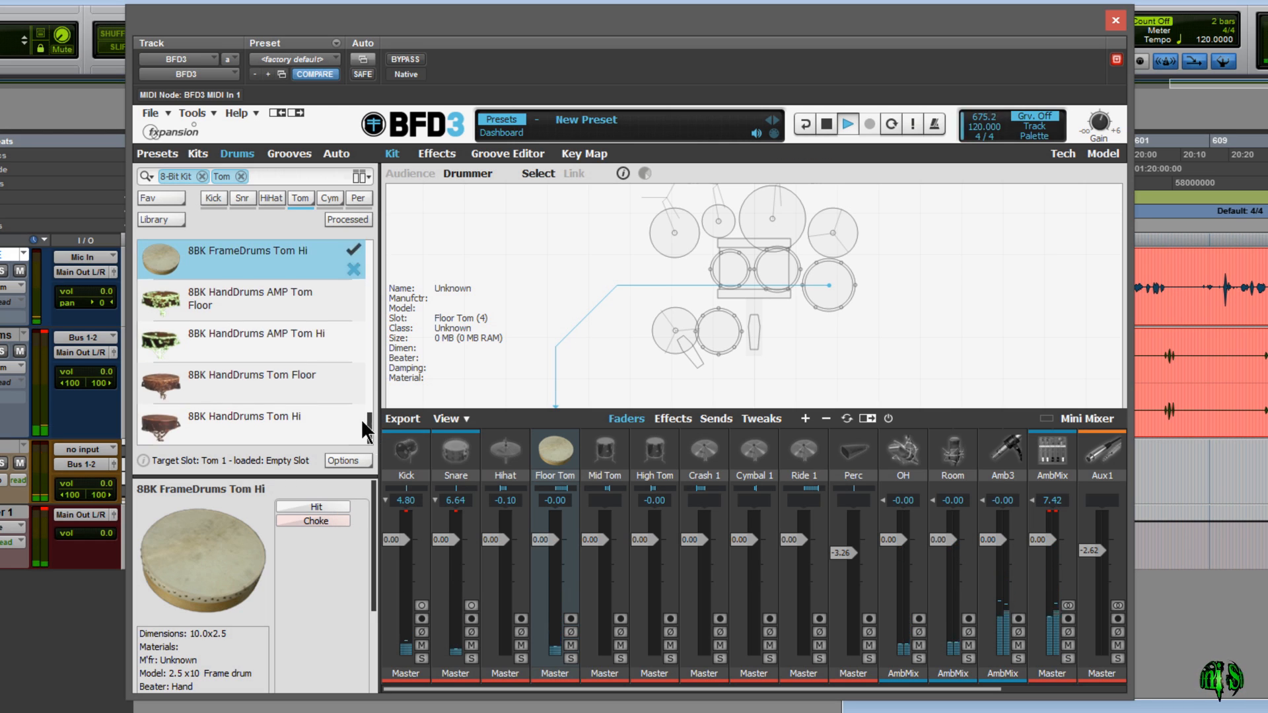
{"action": "left_click", "coordinate": [290, 293]}
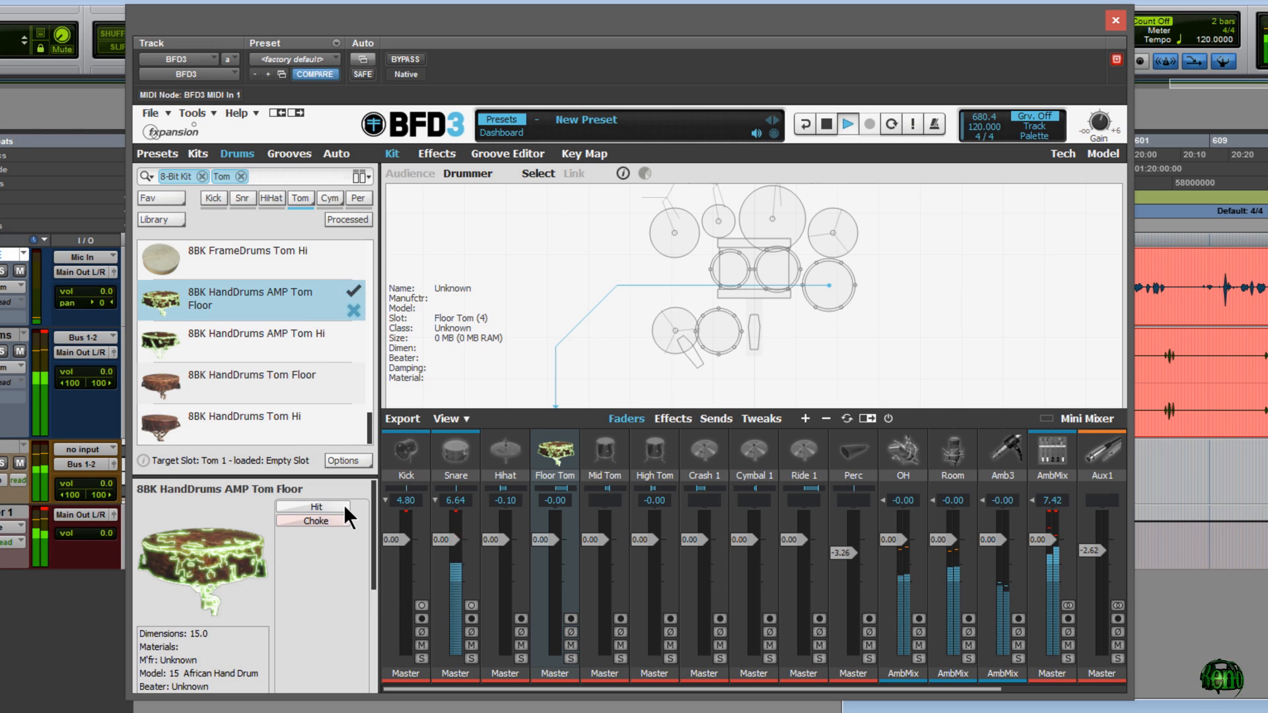
{"action": "left_click", "coordinate": [299, 351]}
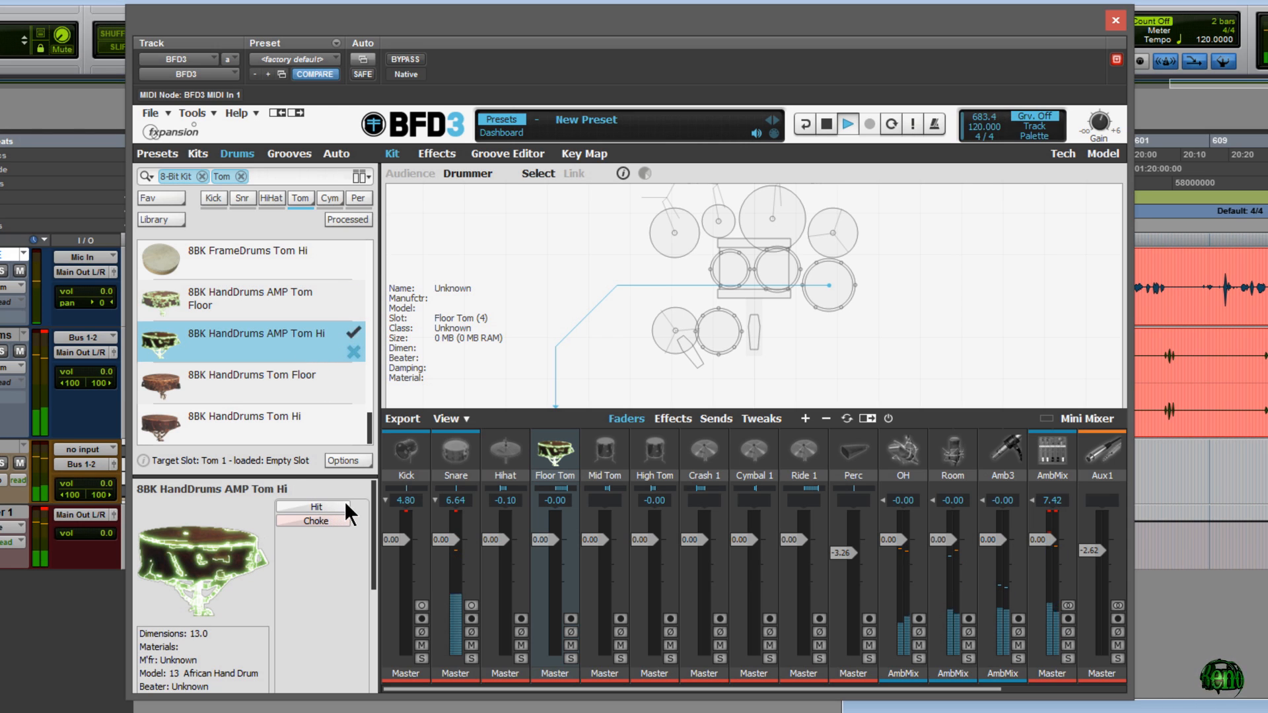
{"action": "left_click", "coordinate": [291, 375]}
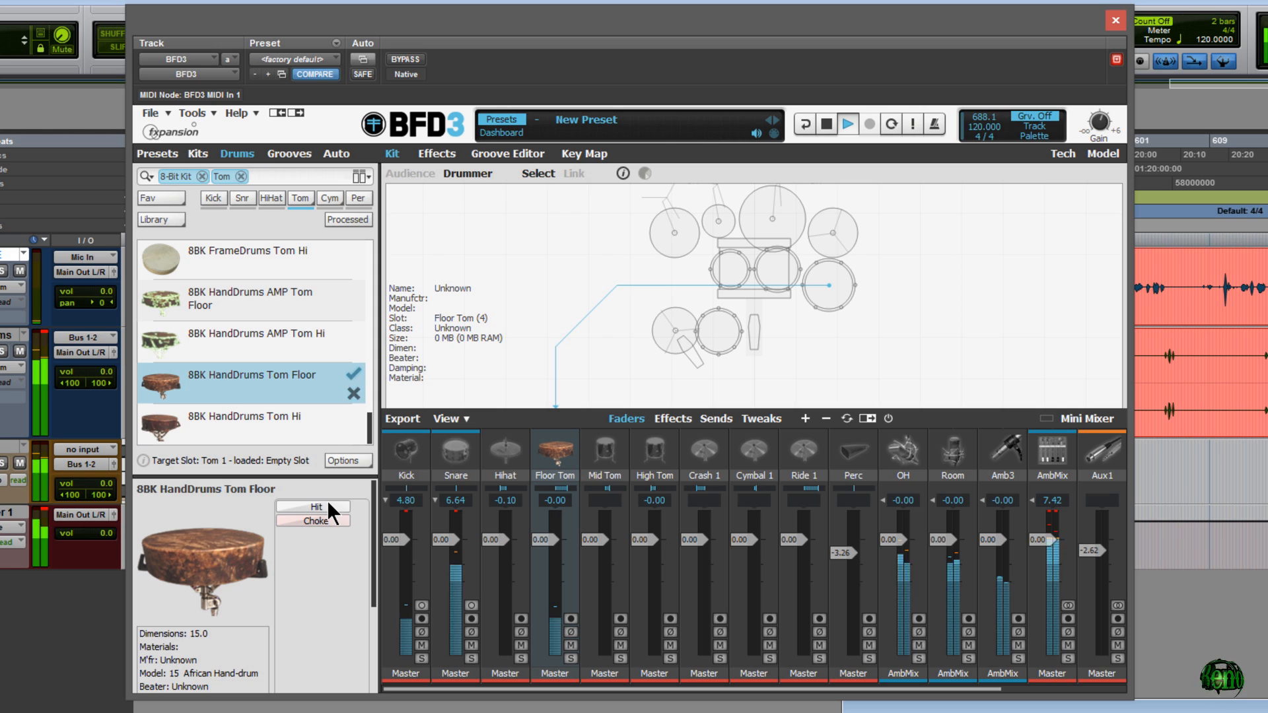
{"action": "left_click", "coordinate": [286, 417]}
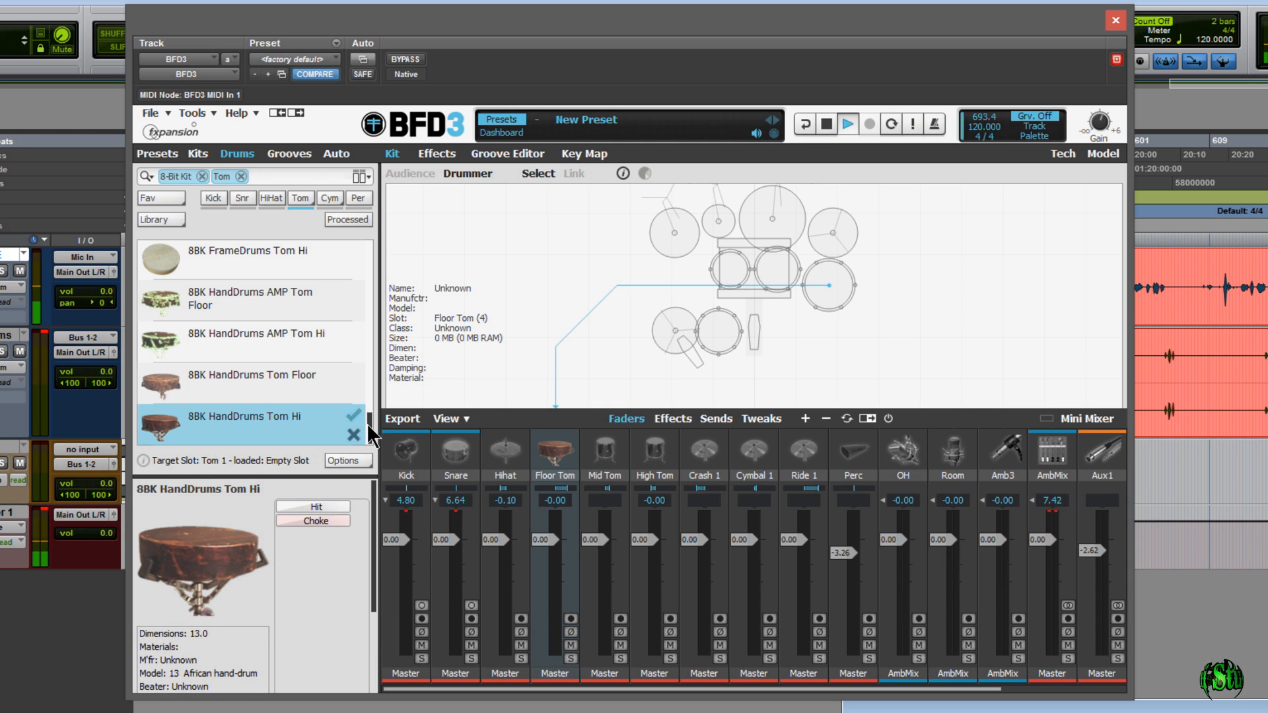
- Target the Crash 1 slot and widen the 8-Bit Kit drum filter from Crash to all Cymbal types
{"action": "scroll", "coordinate": [363, 303], "scroll_direction": "up", "scroll_amount": 10}
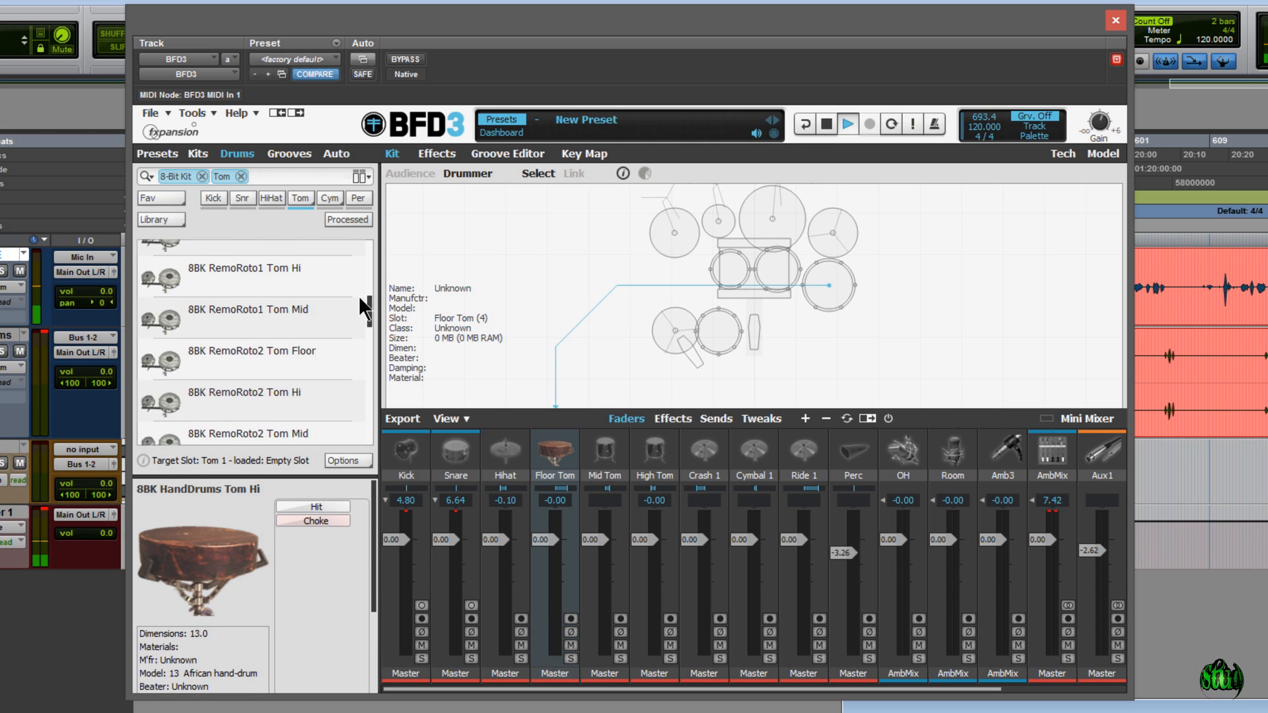
{"action": "left_click", "coordinate": [704, 452]}
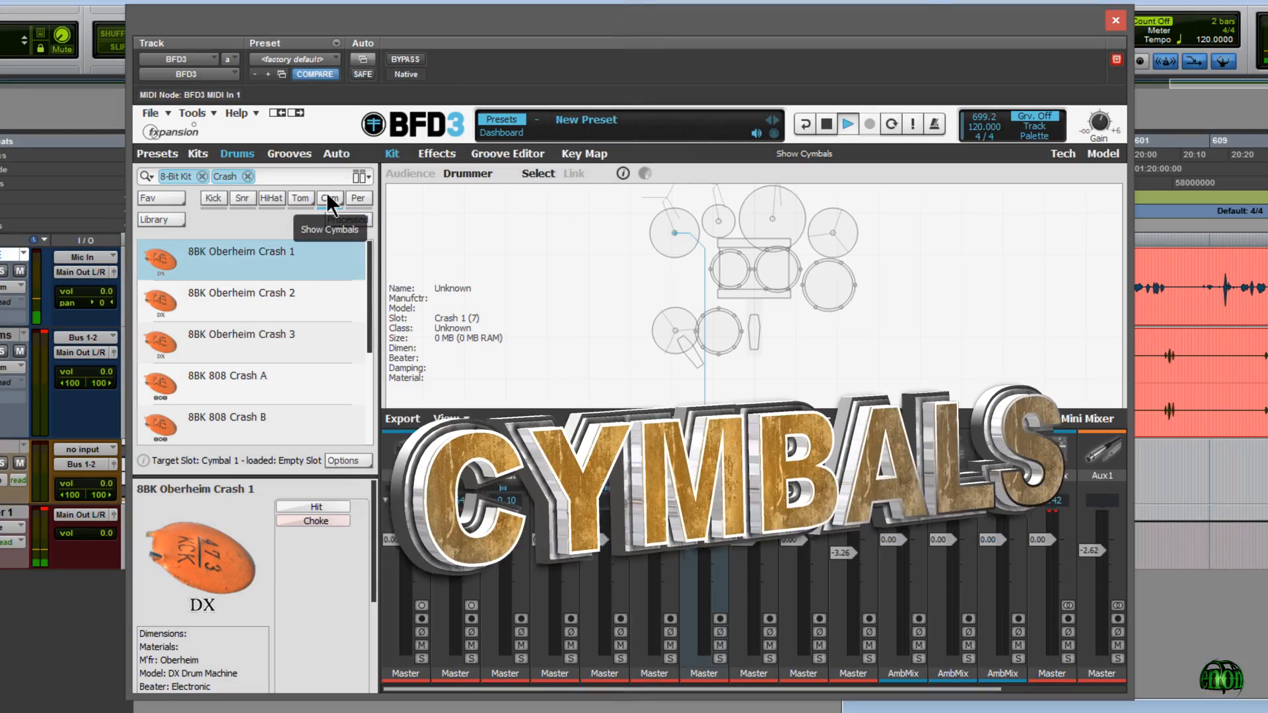
{"action": "left_click", "coordinate": [326, 193]}
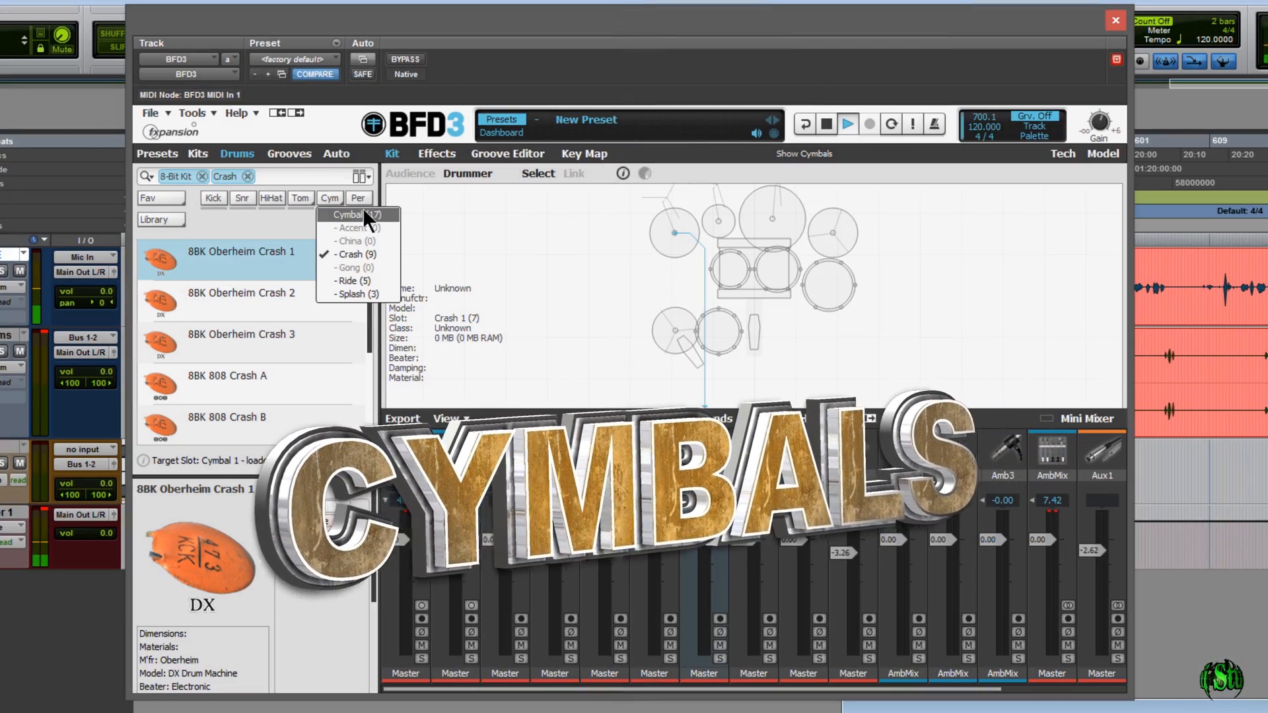
{"action": "left_click", "coordinate": [368, 212]}
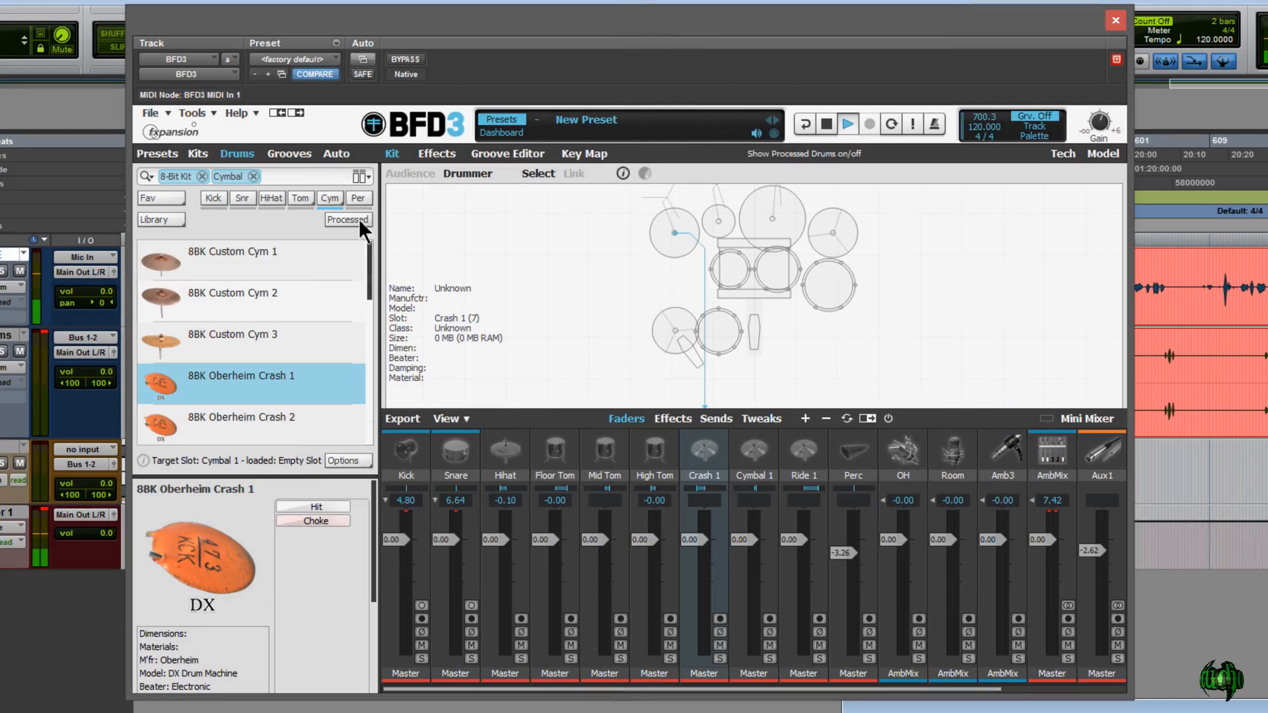
- Audition 8BK Custom Cym 1 with both its Bell and Hit articulations
{"action": "left_click", "coordinate": [299, 266]}
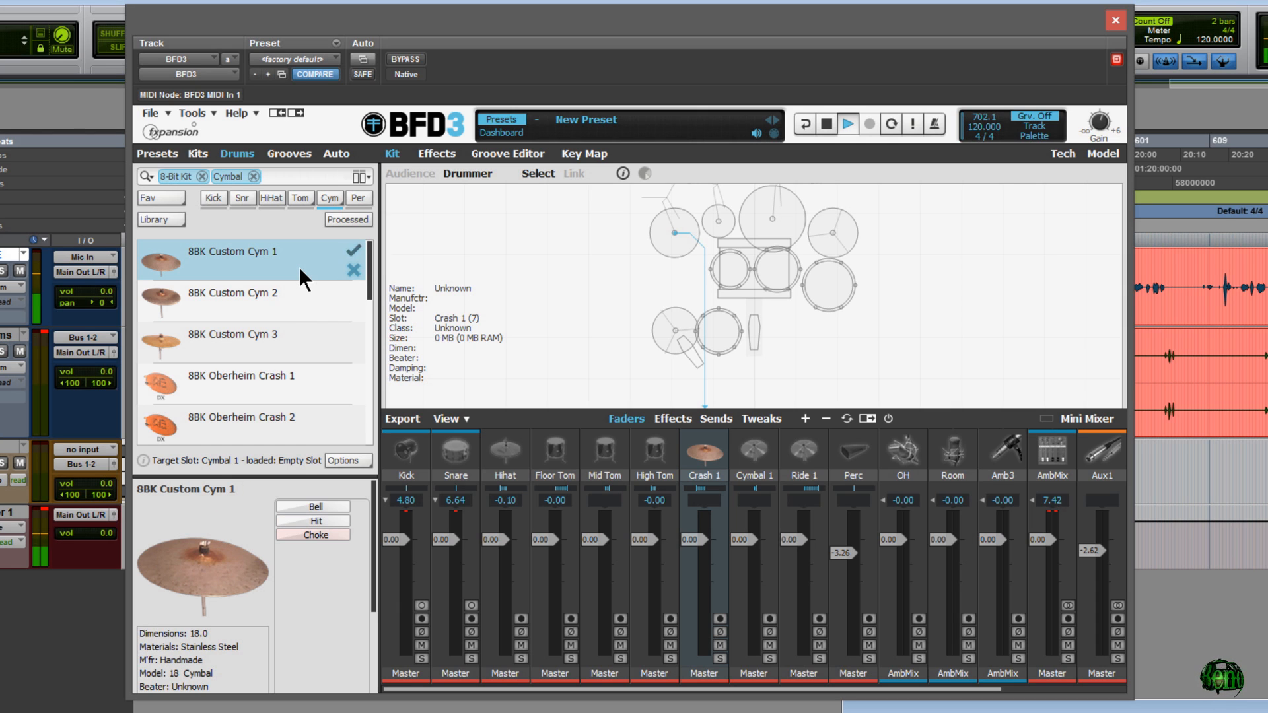
{"action": "mouse_move", "coordinate": [371, 502]}
{"action": "left_mouse_down"}
{"action": "mouse_move", "coordinate": [370, 613]}
{"action": "mouse_move", "coordinate": [370, 489]}
{"action": "left_mouse_up"}
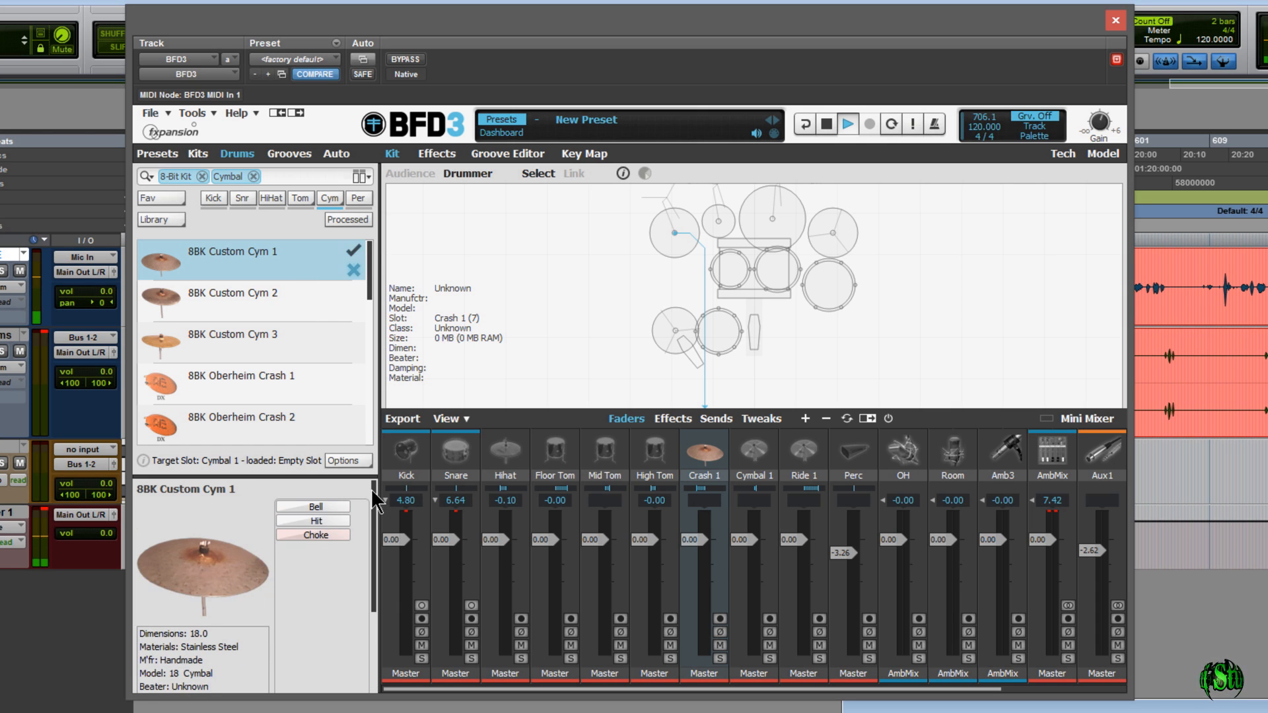
{"action": "left_click", "coordinate": [331, 502]}
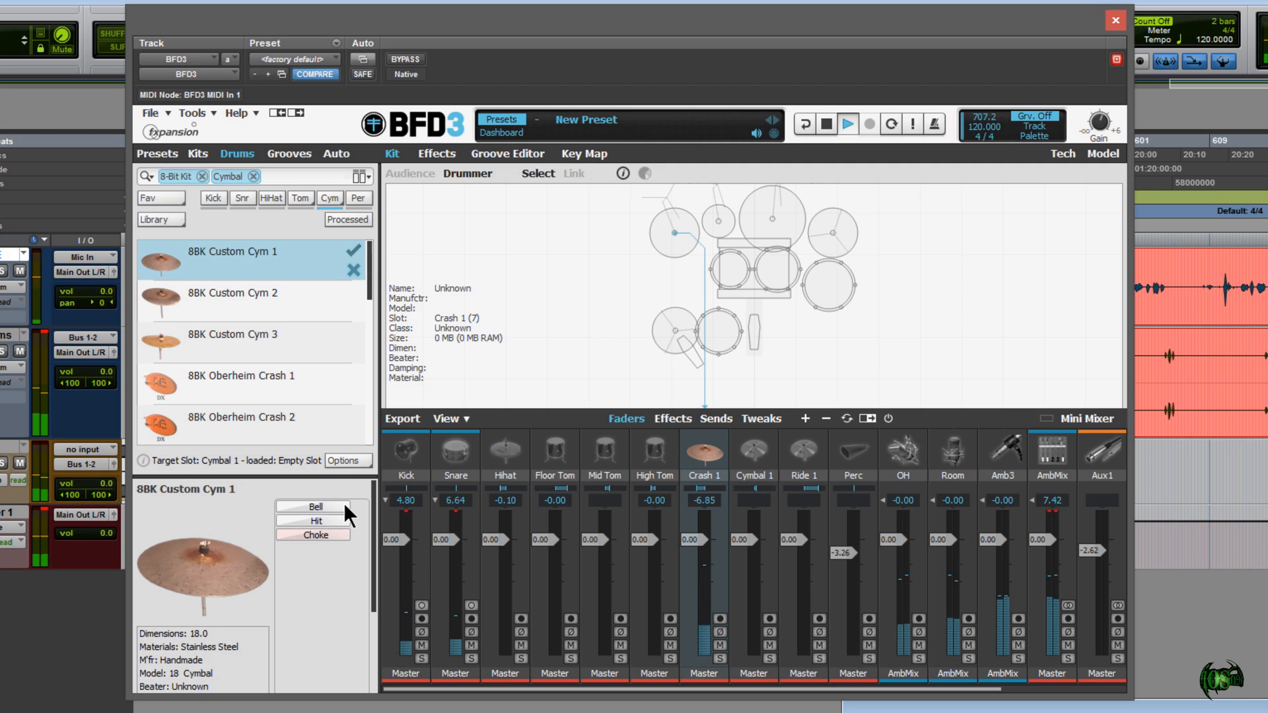
{"action": "left_click", "coordinate": [343, 502]}
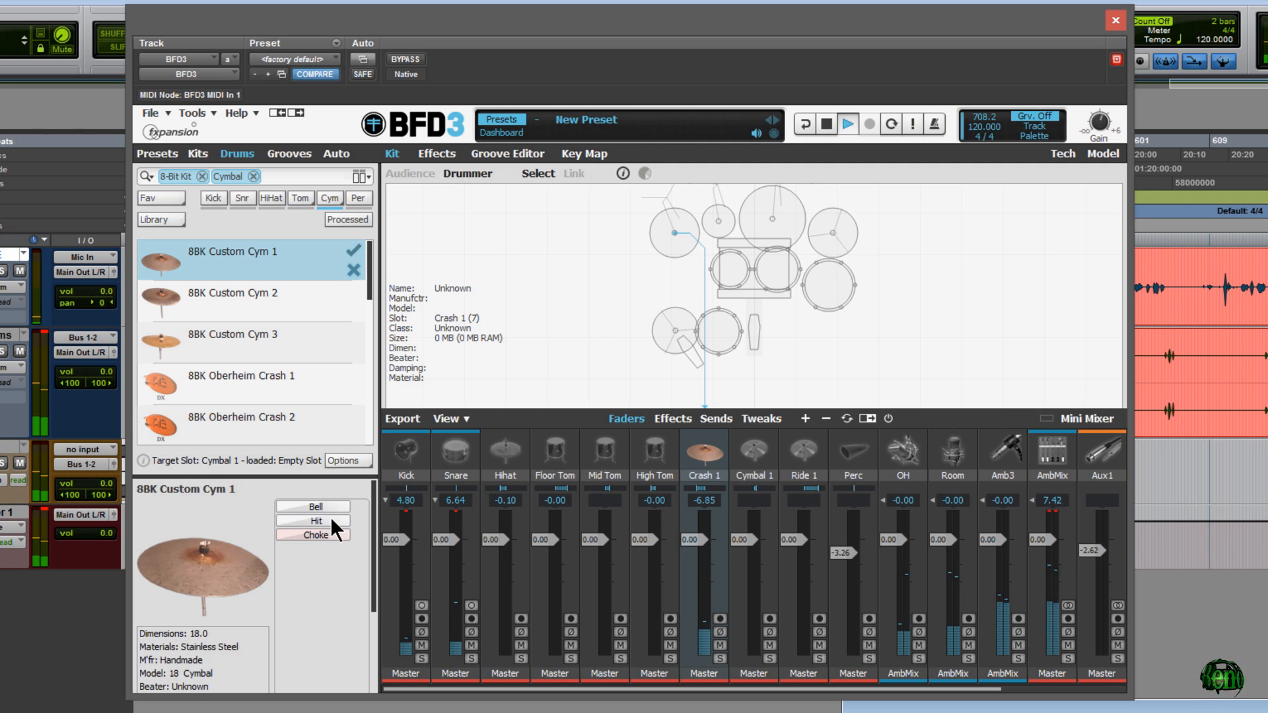
{"action": "left_click", "coordinate": [330, 517]}
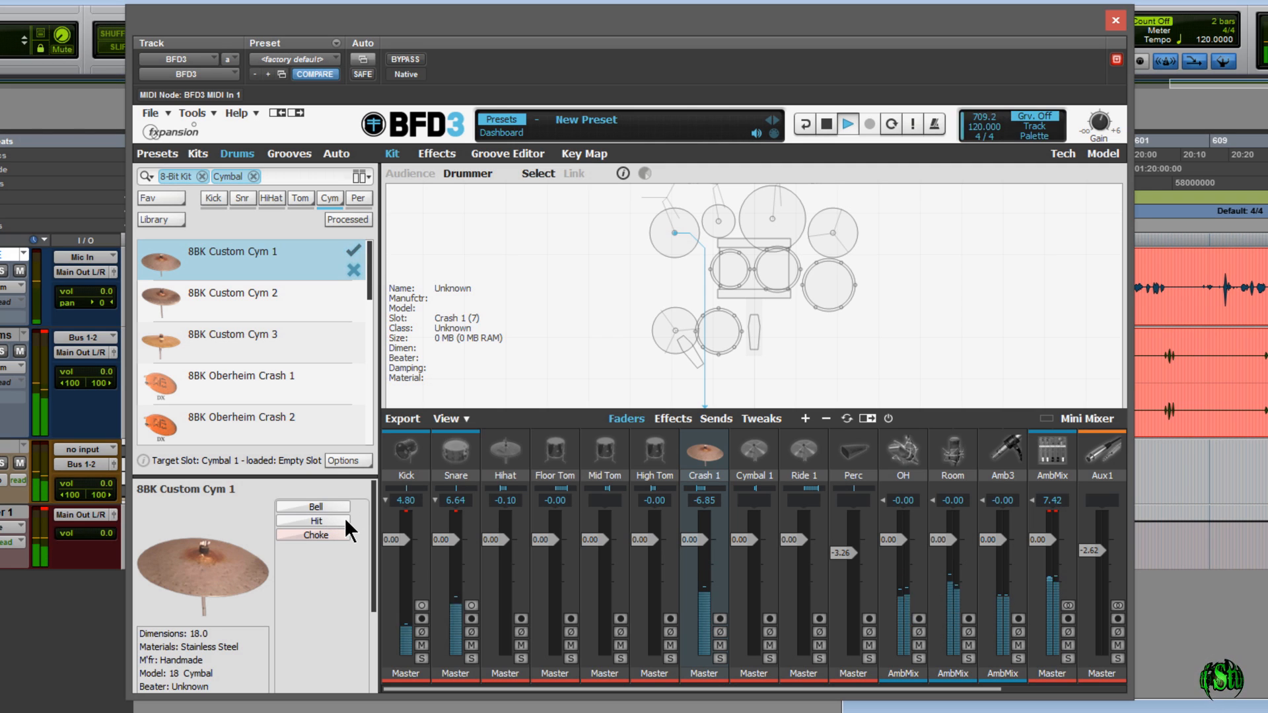
- Audition 8BK Custom Cym 2 with repeated hits
{"action": "left_click", "coordinate": [292, 295]}
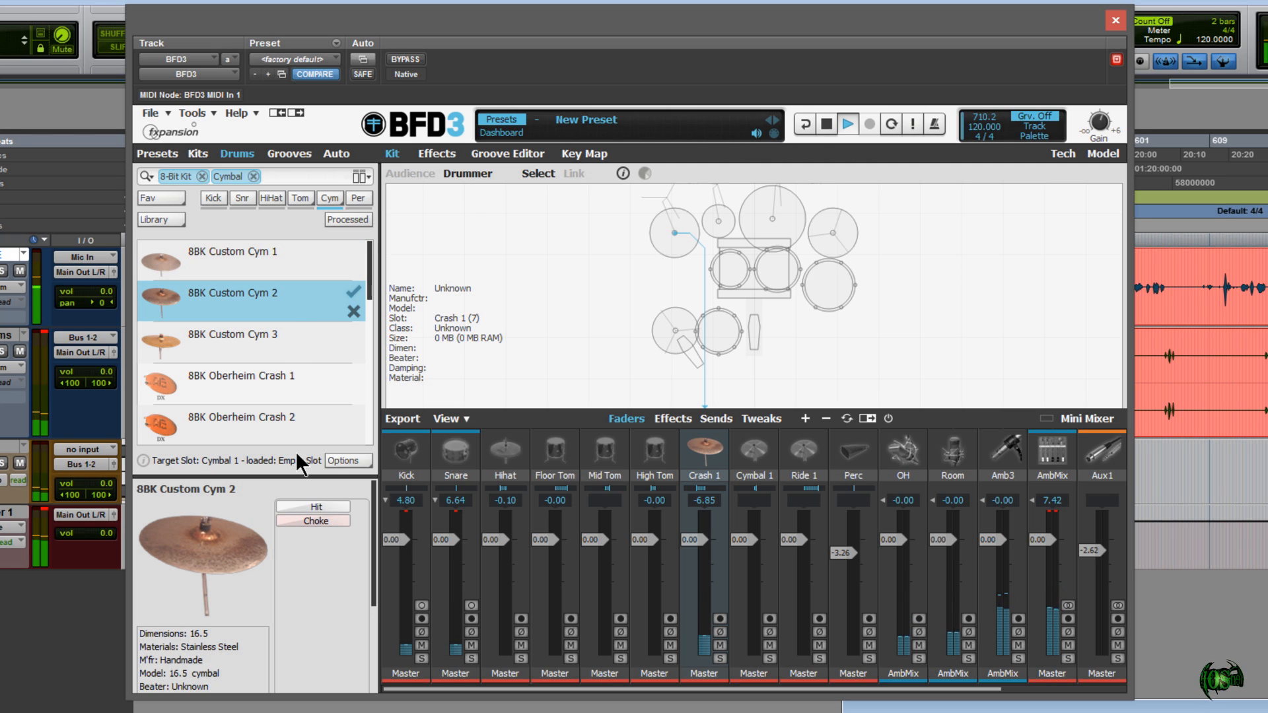
{"action": "left_click", "coordinate": [330, 506]}
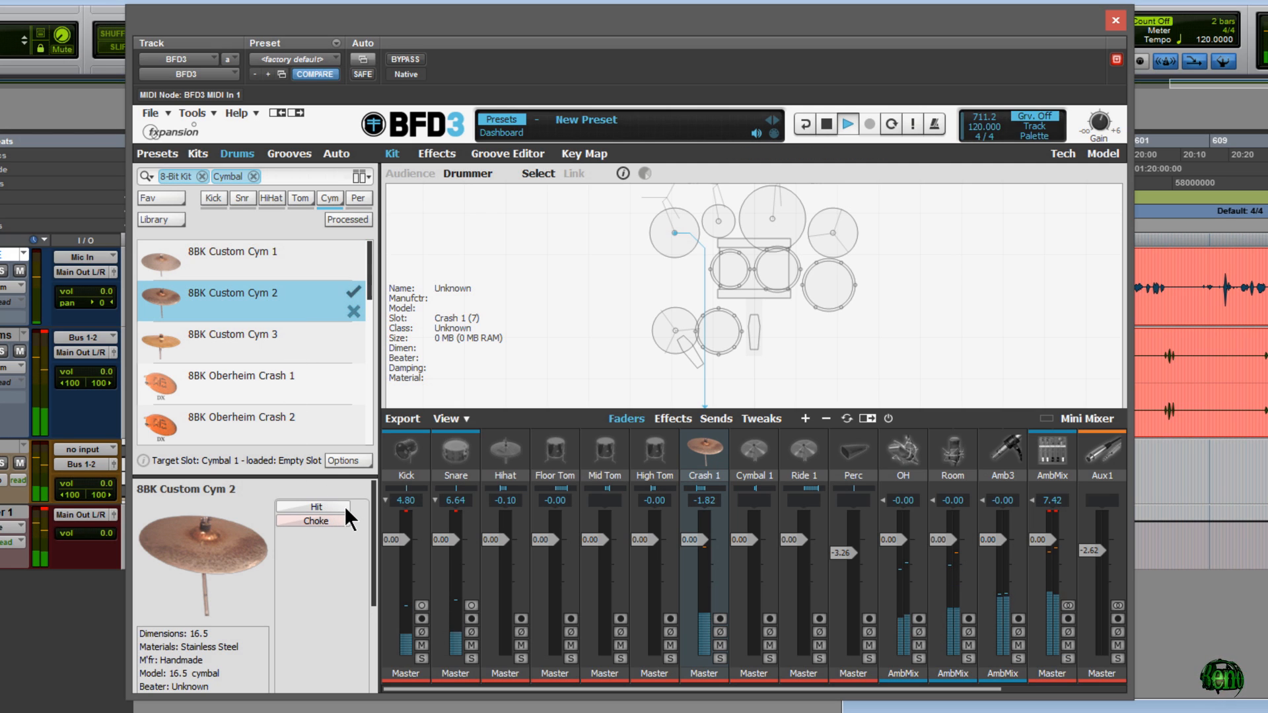
{"action": "left_click", "coordinate": [342, 506]}
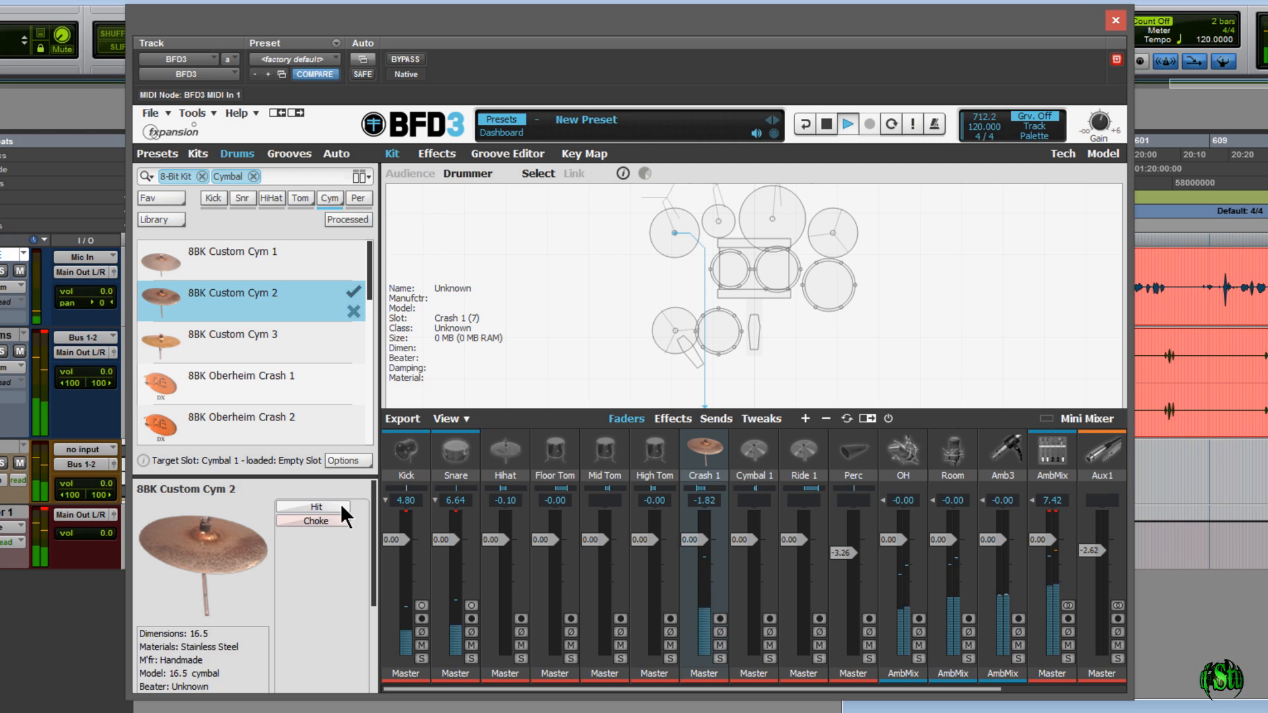
- Audition 8BK Custom Cym 3 with both its Hit and hide articulations
{"action": "left_click", "coordinate": [284, 338]}
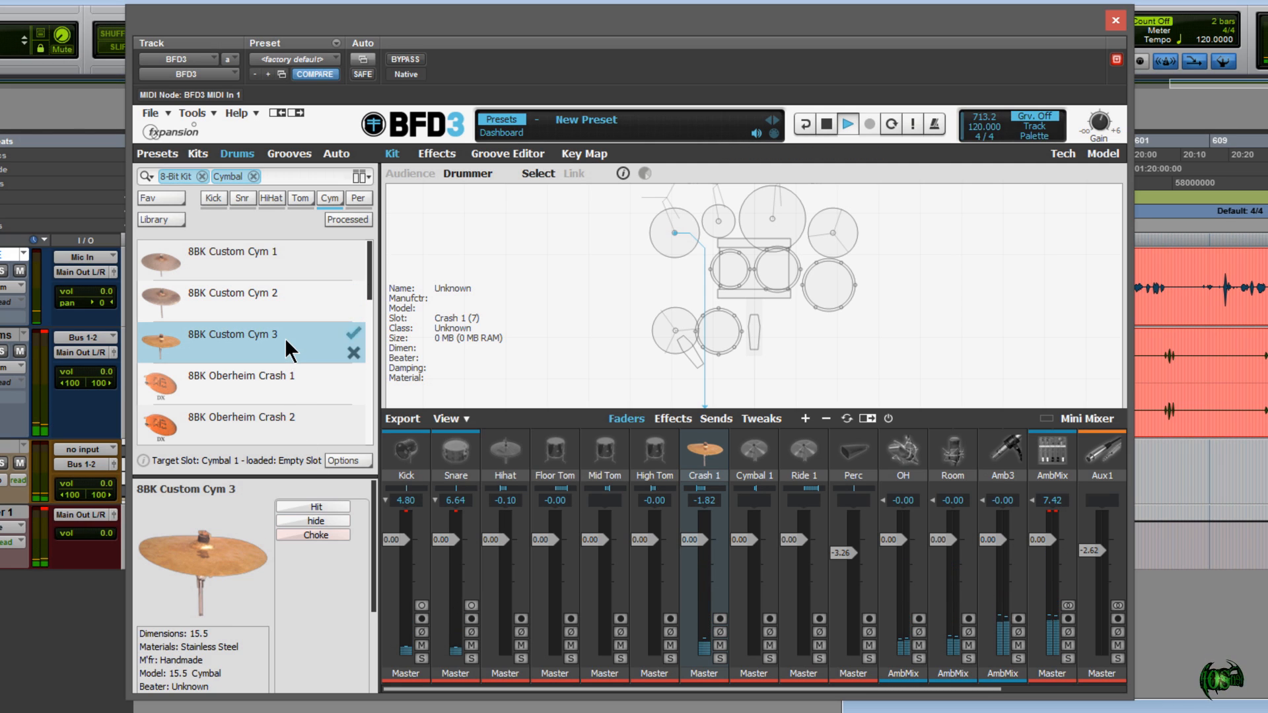
{"action": "left_click", "coordinate": [326, 505]}
{"action": "left_click", "coordinate": [333, 505]}
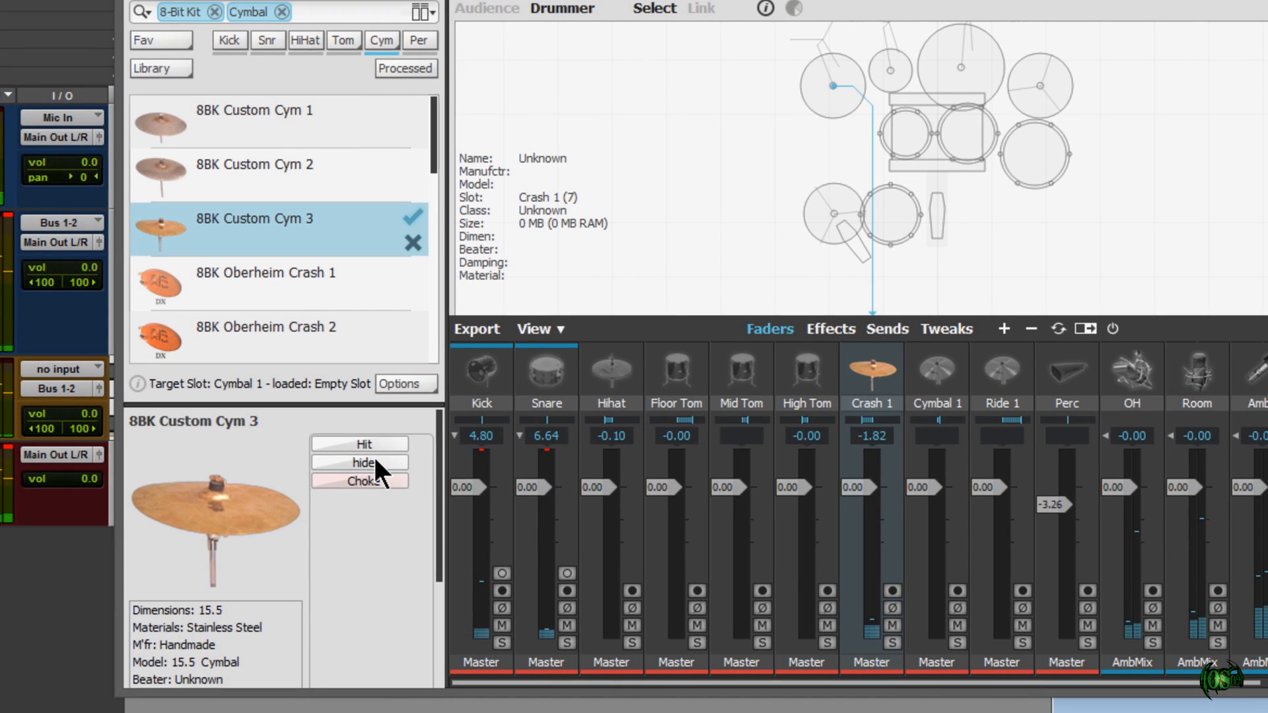
{"action": "left_click", "coordinate": [375, 460]}
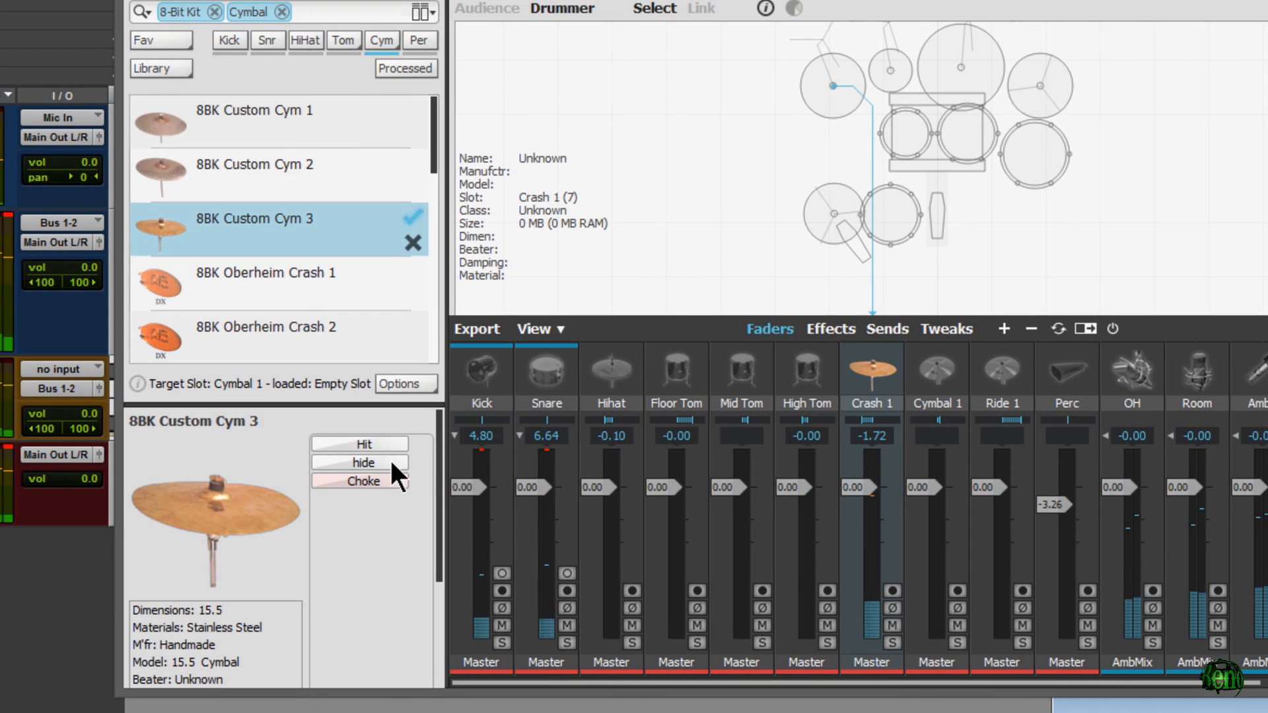
{"action": "left_click", "coordinate": [392, 459]}
- Audition 8BK Oberheim Crash 1 with repeated hits and examine its drum details
{"action": "left_click", "coordinate": [306, 287]}
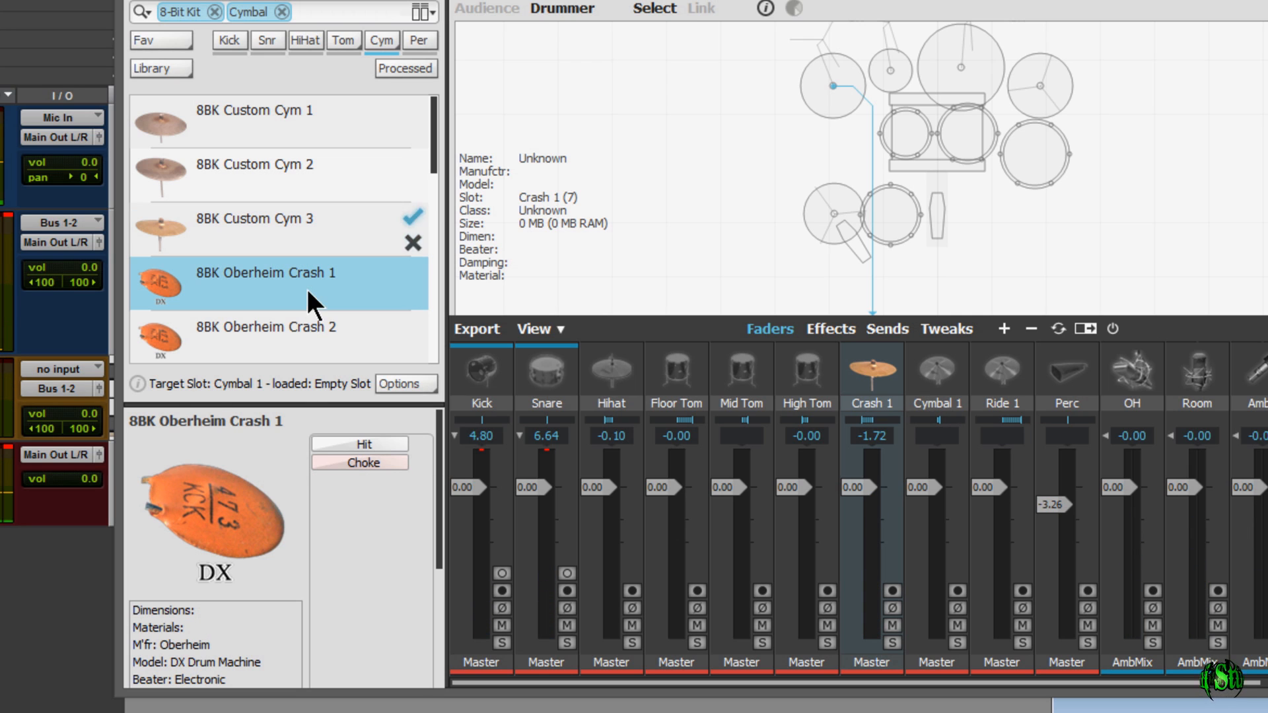
{"action": "left_click", "coordinate": [377, 439]}
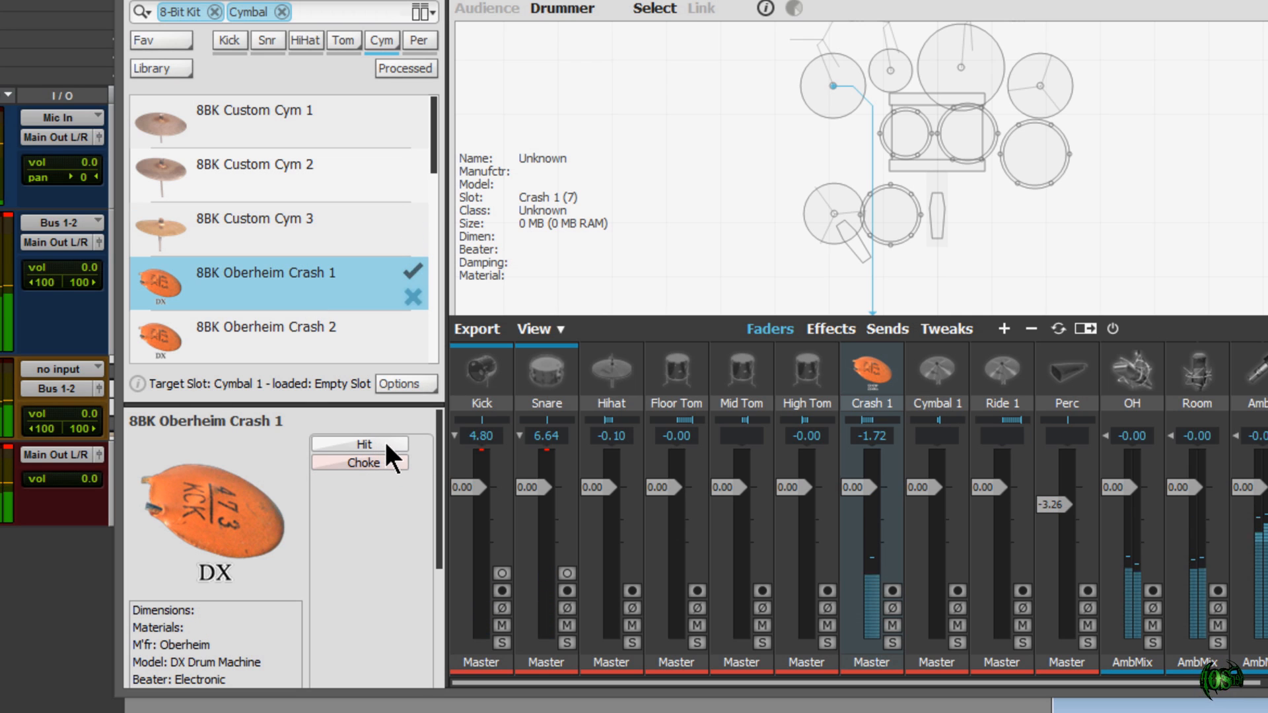
{"action": "left_click", "coordinate": [399, 439]}
{"action": "left_click_drag", "start_coordinate": [435, 437], "coordinate": [434, 581]}
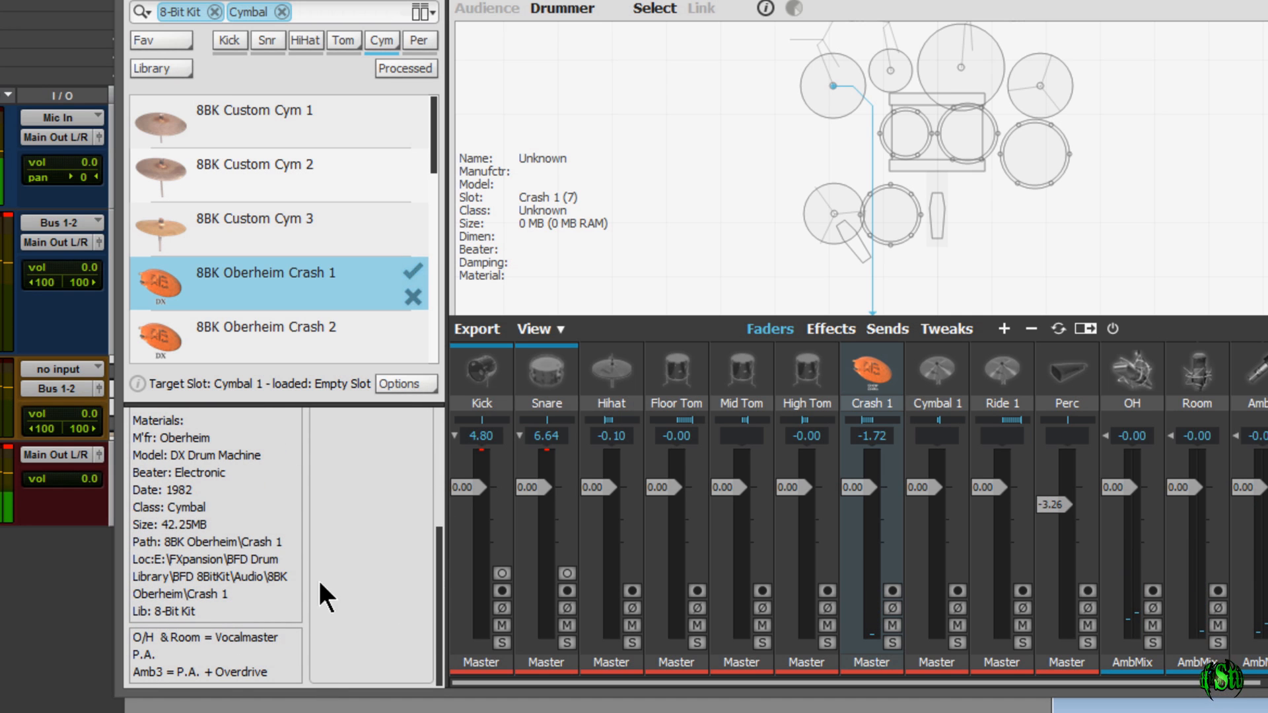
- Preview 8BK Oberheim Crash 2 with repeated hits
{"action": "left_click", "coordinate": [271, 326]}
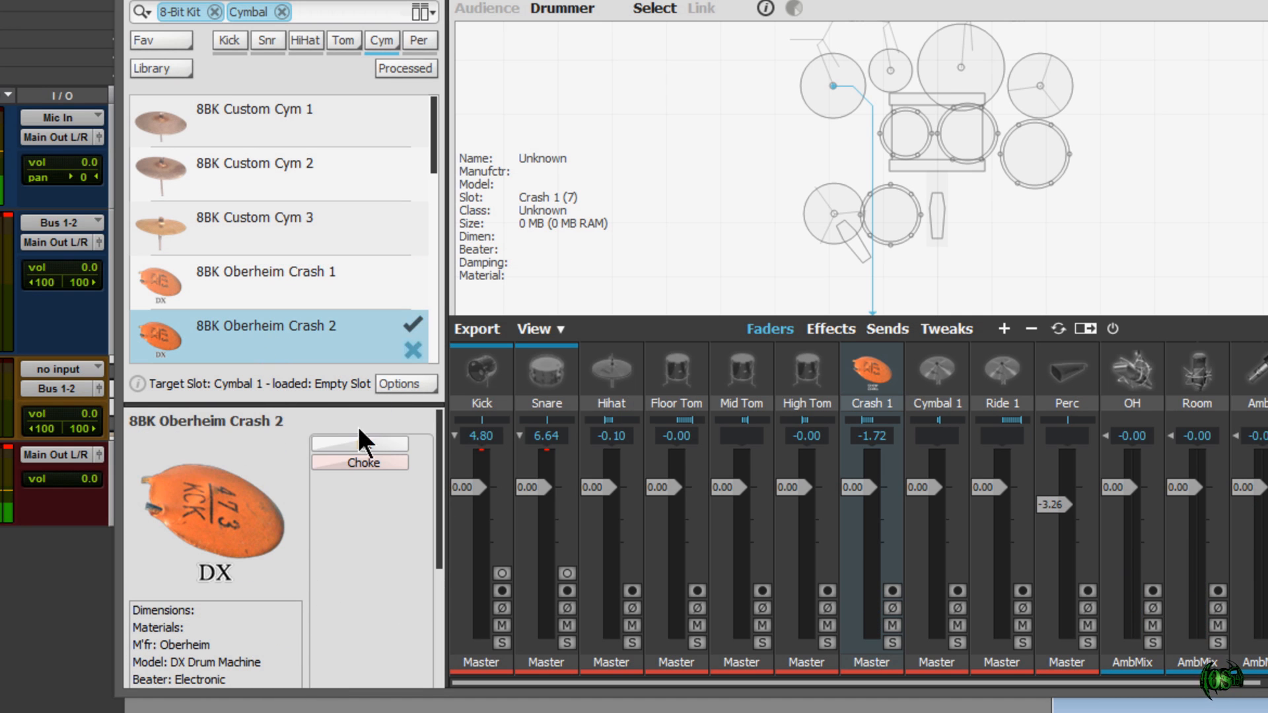
{"action": "left_click", "coordinate": [383, 441]}
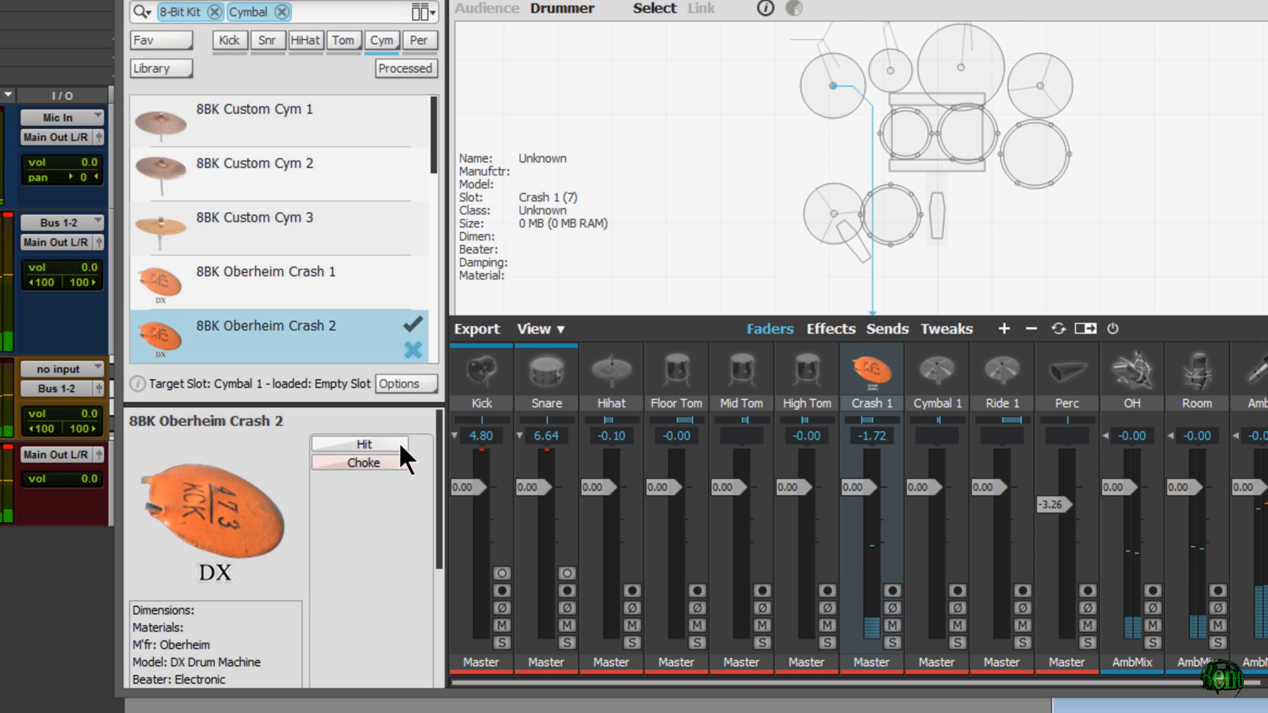
{"action": "left_click", "coordinate": [396, 443]}
- Audition 8BK Oberheim Crash 3 and 8BK Oberheim Ride with repeated hits
{"action": "scroll", "coordinate": [426, 172], "scroll_direction": "down", "scroll_amount": 4}
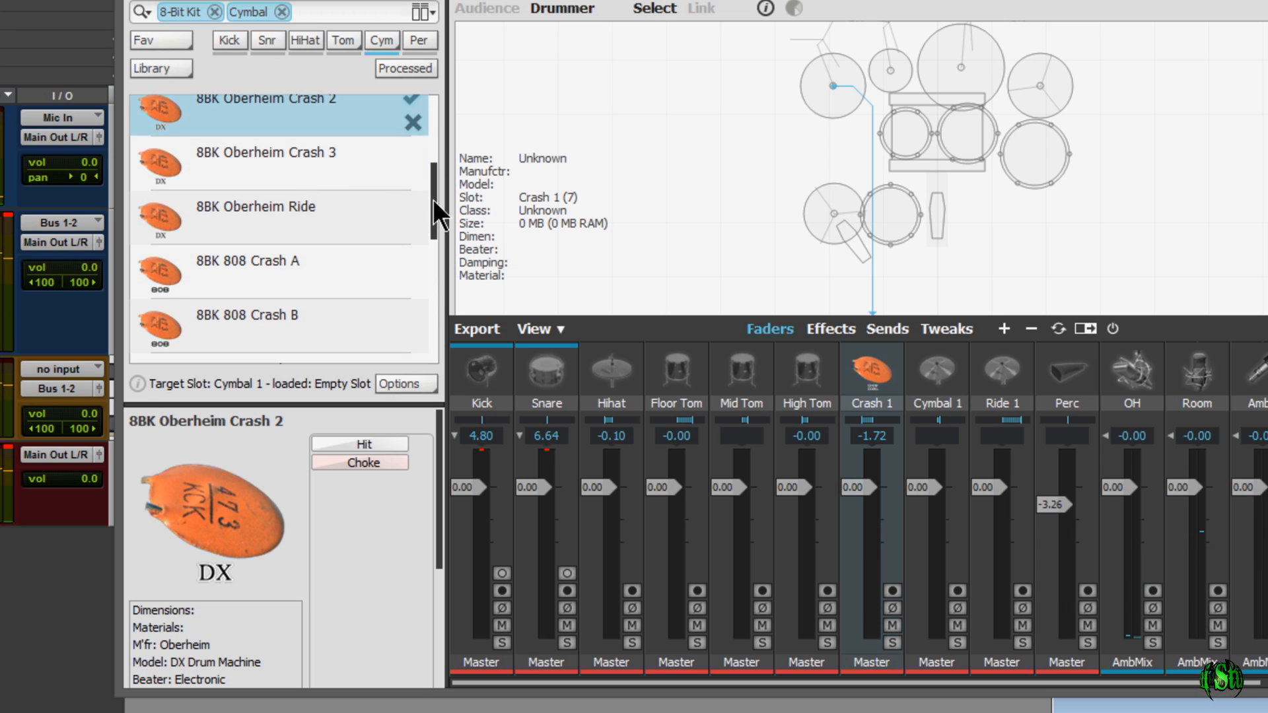
{"action": "left_click", "coordinate": [323, 153]}
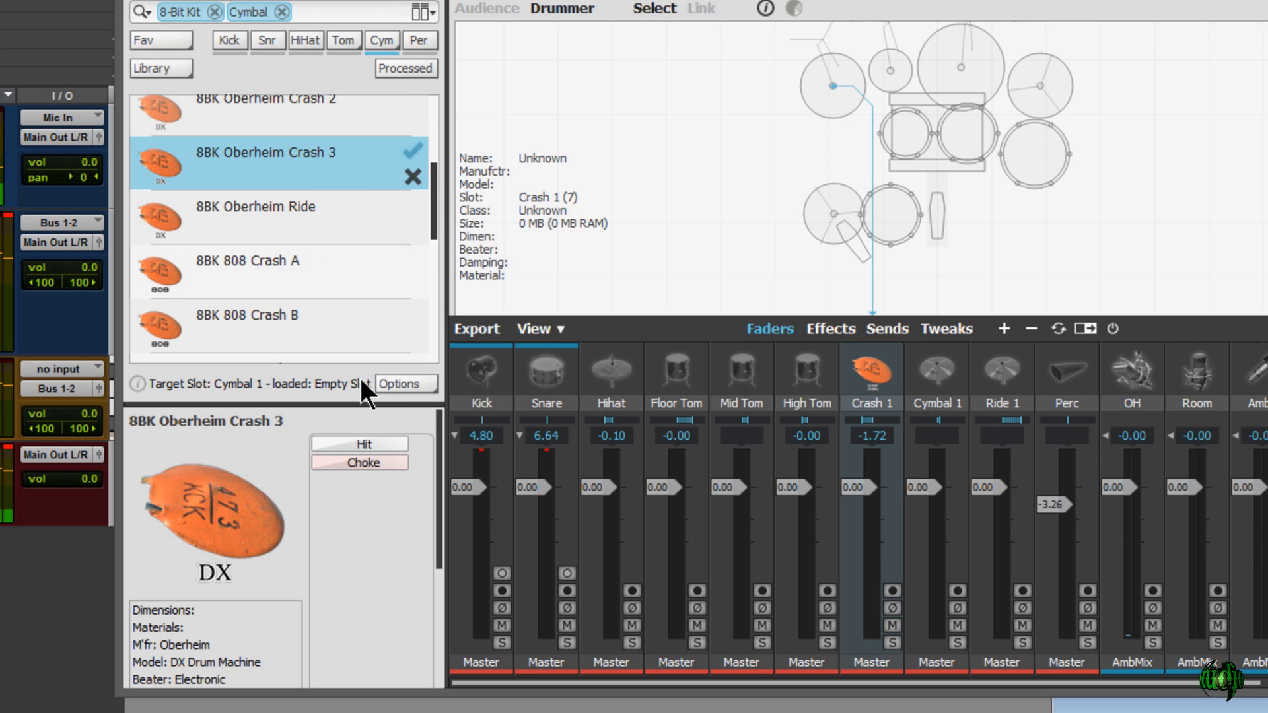
{"action": "left_click", "coordinate": [381, 442]}
{"action": "left_click", "coordinate": [397, 436]}
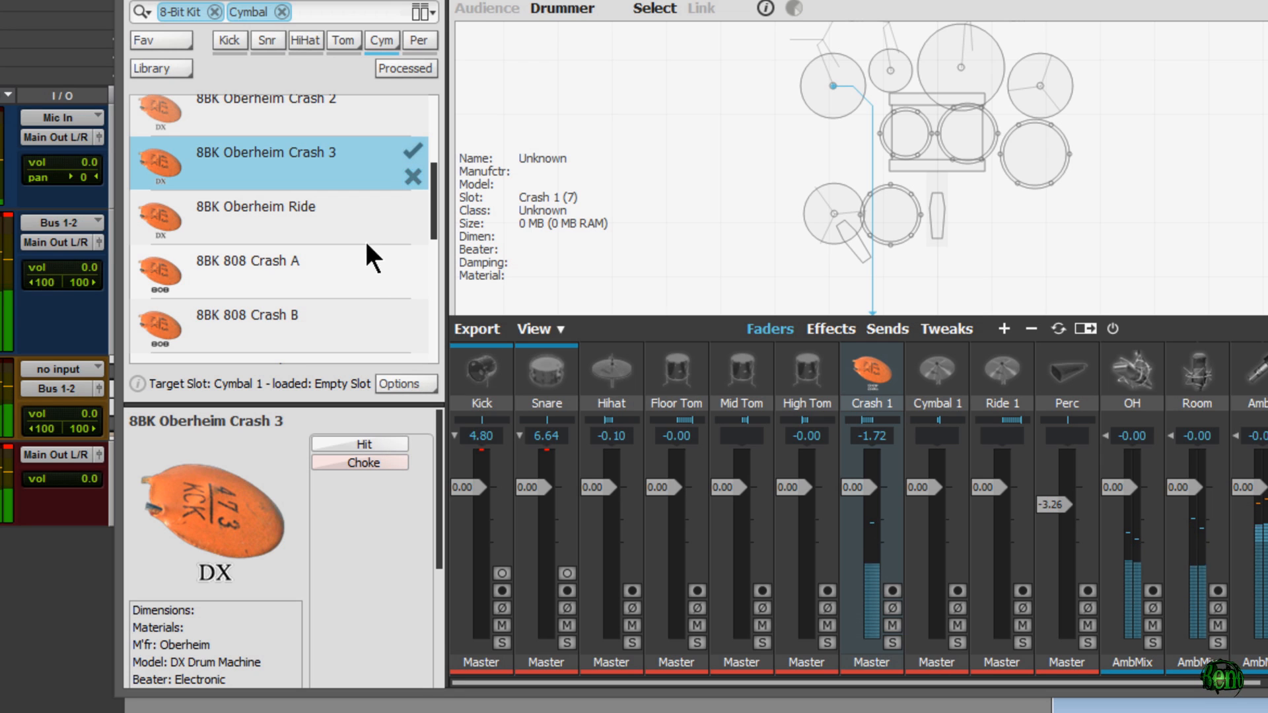
{"action": "left_click", "coordinate": [331, 204]}
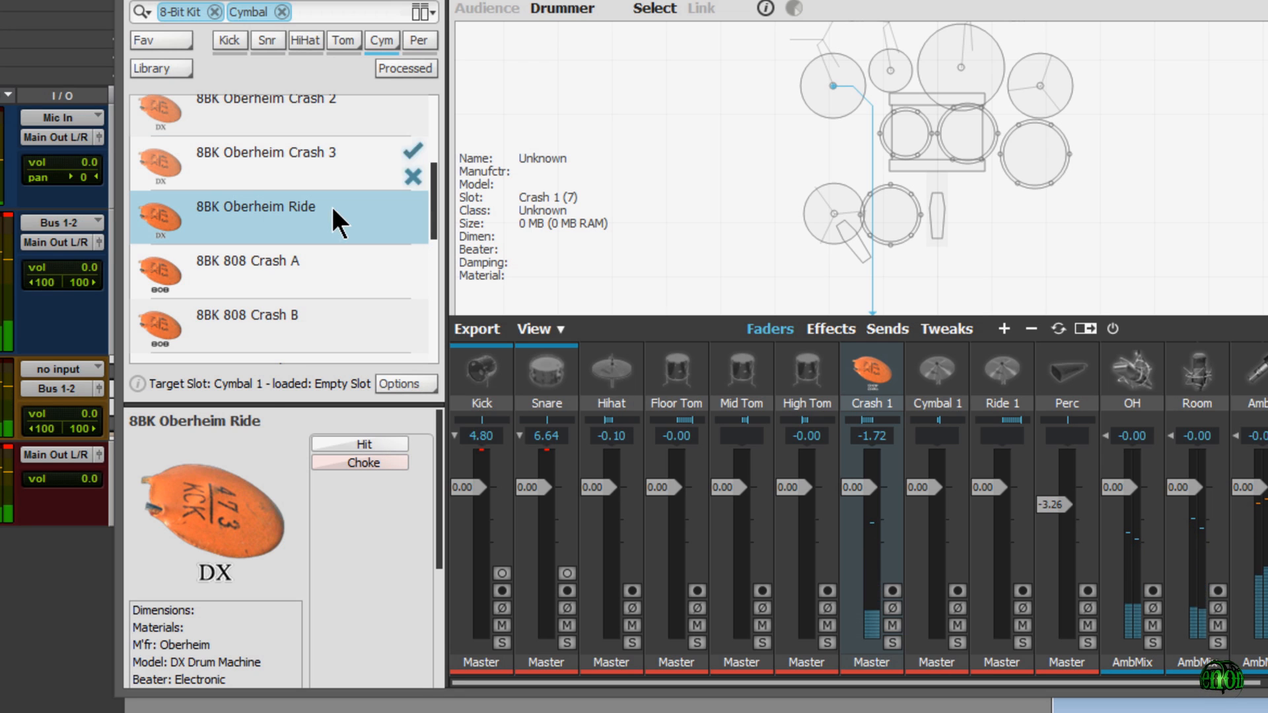
{"action": "left_click", "coordinate": [372, 439]}
{"action": "left_click", "coordinate": [392, 440]}
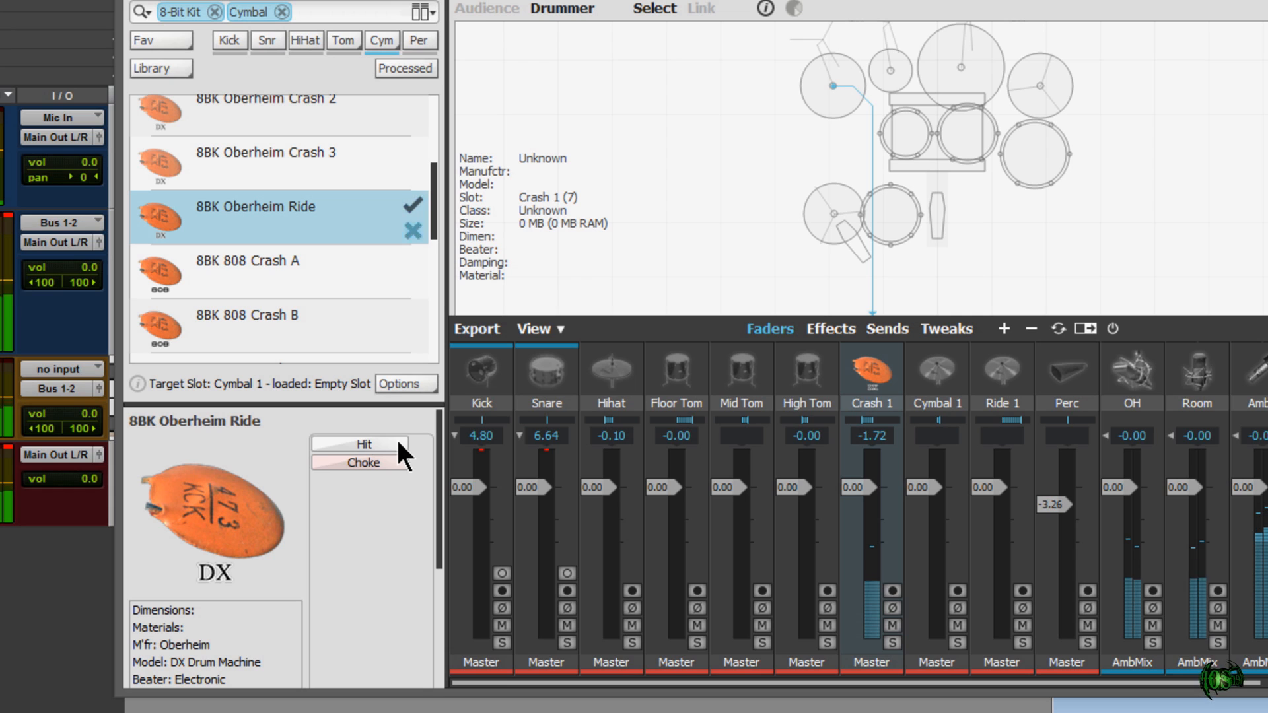
- Audition 8BK 808 Crash A and 8BK 808 Crash B with two hits each
{"action": "left_click", "coordinate": [319, 257]}
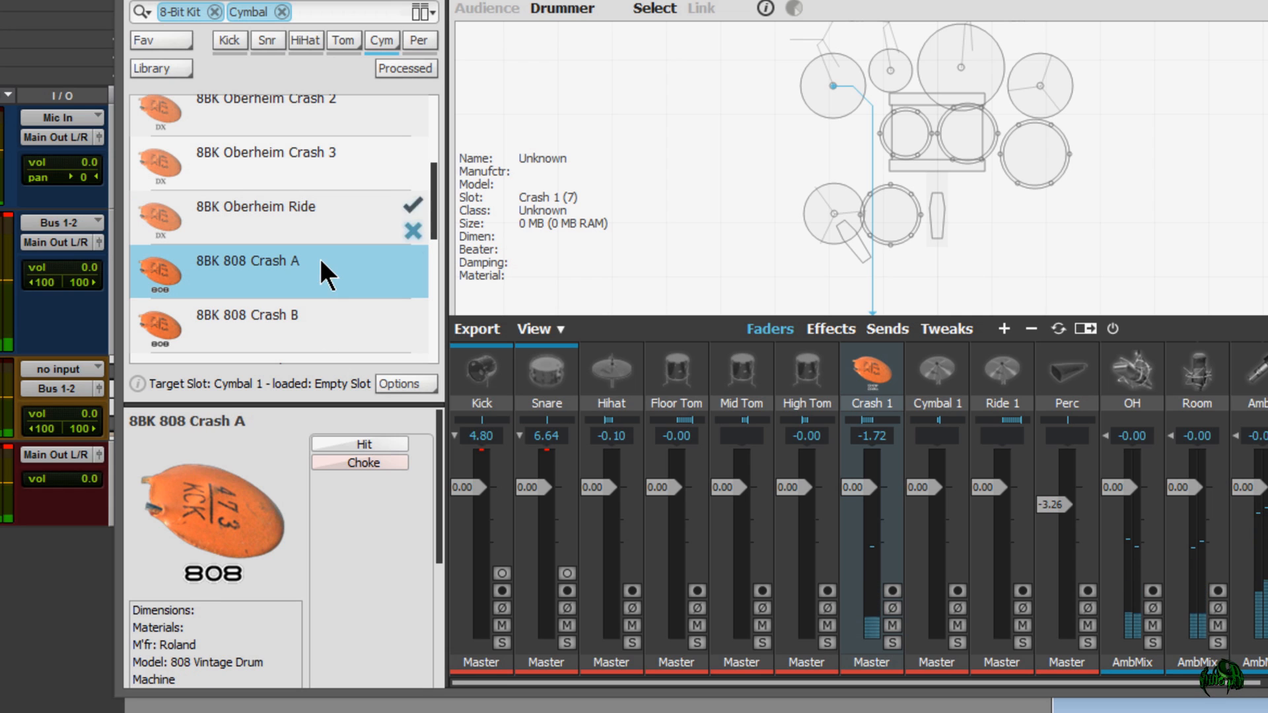
{"action": "left_click", "coordinate": [378, 443]}
{"action": "left_click", "coordinate": [395, 439]}
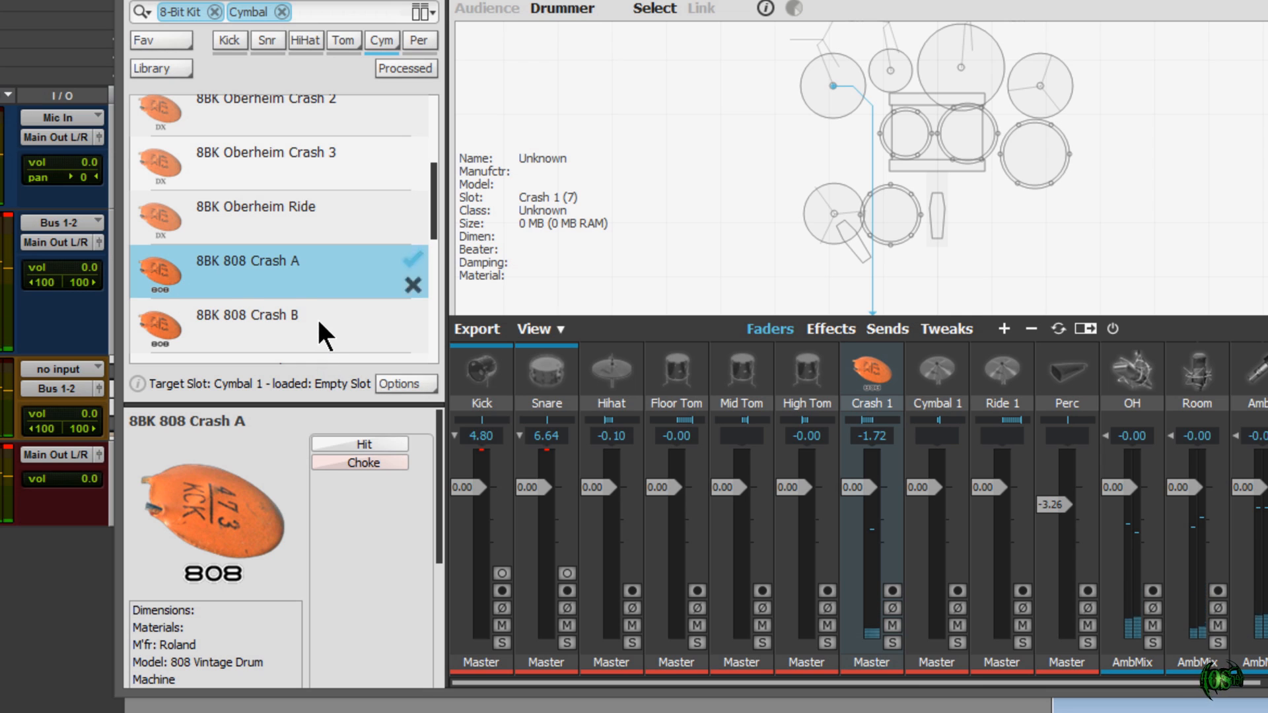
{"action": "left_click", "coordinate": [316, 315]}
{"action": "left_click", "coordinate": [375, 442]}
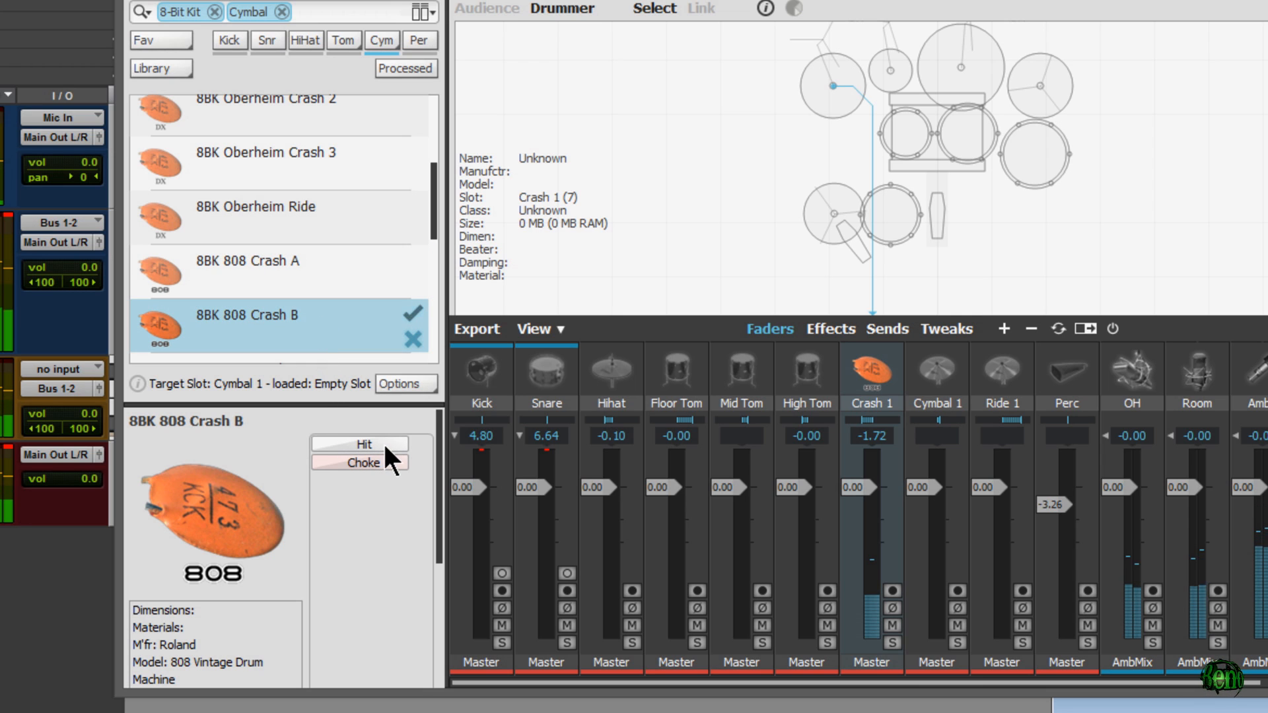
{"action": "left_click", "coordinate": [388, 443]}
- Find 8BK 808 Crash C further down the cymbal list and audition it with repeated hits
{"action": "scroll", "coordinate": [426, 246], "scroll_direction": "down", "scroll_amount": 2}
{"action": "scroll", "coordinate": [426, 246], "scroll_direction": "down", "scroll_amount": 3}
{"action": "left_click", "coordinate": [359, 117]}
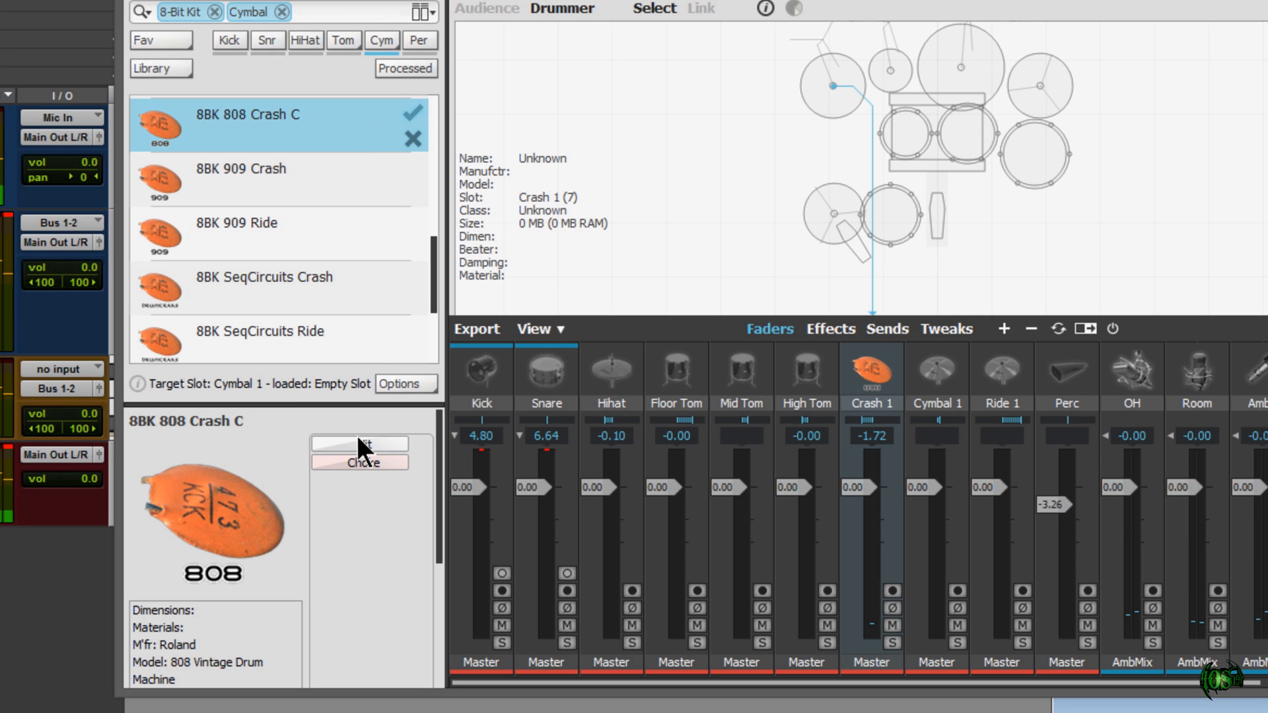
{"action": "left_click", "coordinate": [379, 440]}
{"action": "left_click", "coordinate": [399, 441]}
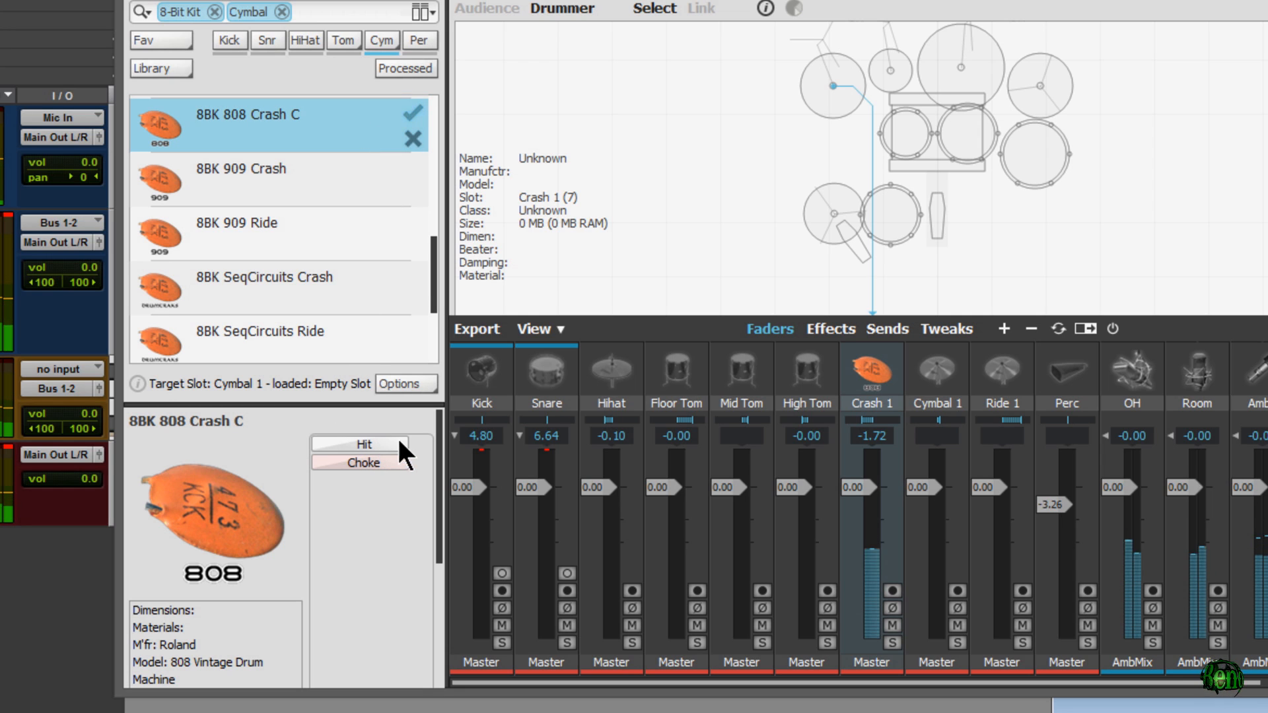
{"action": "left_click", "coordinate": [404, 441]}
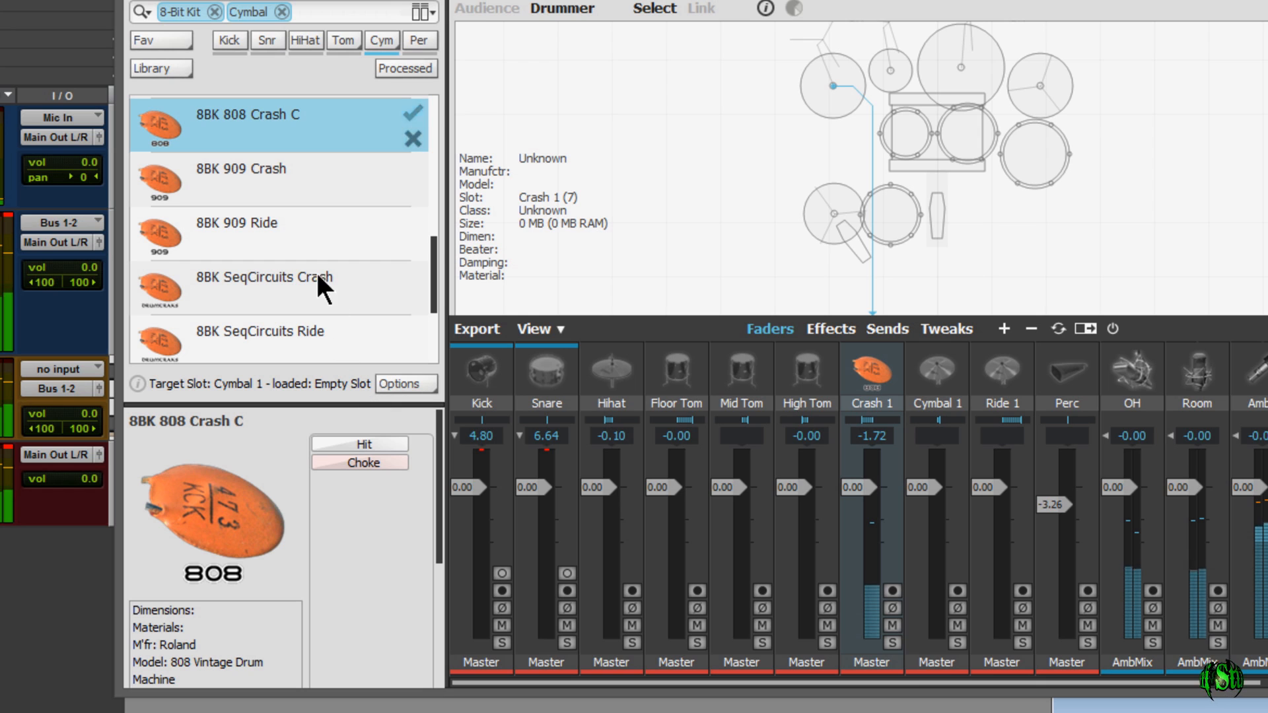
- Audition 8BK 909 Crash and 8BK 909 Ride with repeated hits
{"action": "left_click", "coordinate": [317, 181]}
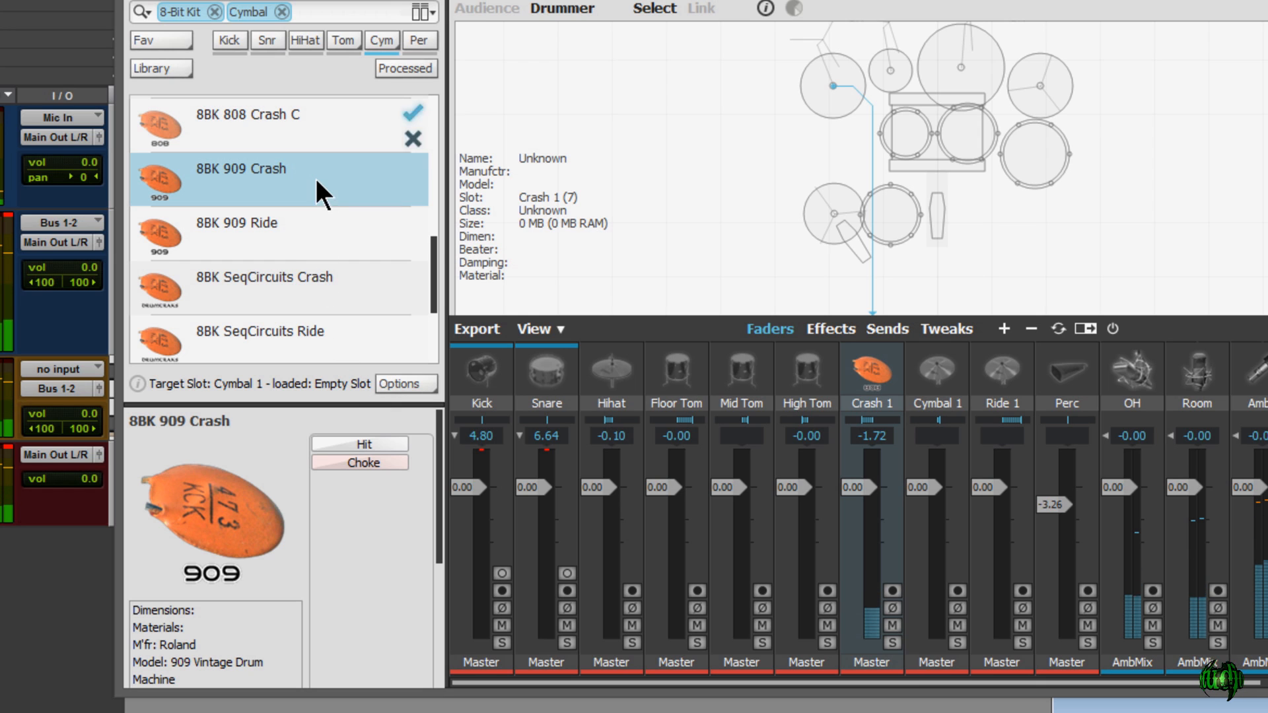
{"action": "left_click", "coordinate": [372, 441]}
{"action": "left_click", "coordinate": [395, 439]}
{"action": "left_click", "coordinate": [327, 224]}
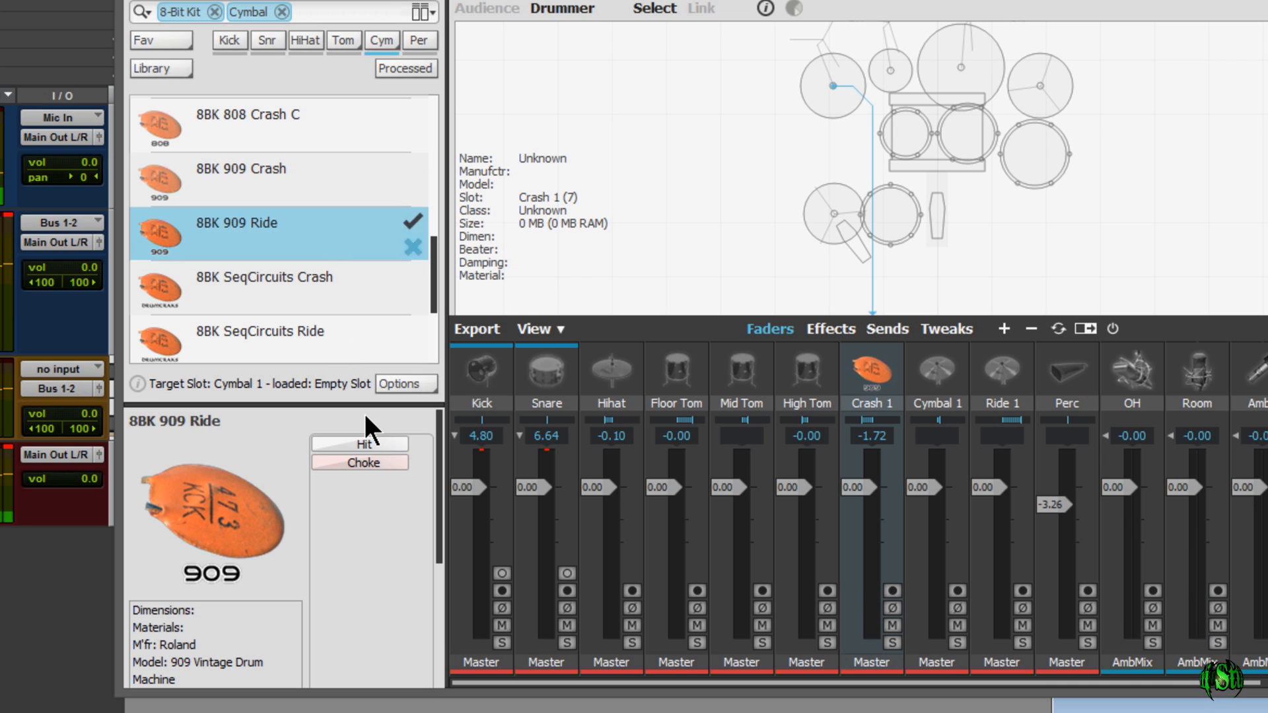
{"action": "left_click", "coordinate": [372, 441]}
{"action": "left_click", "coordinate": [393, 441]}
{"action": "left_click", "coordinate": [401, 442]}
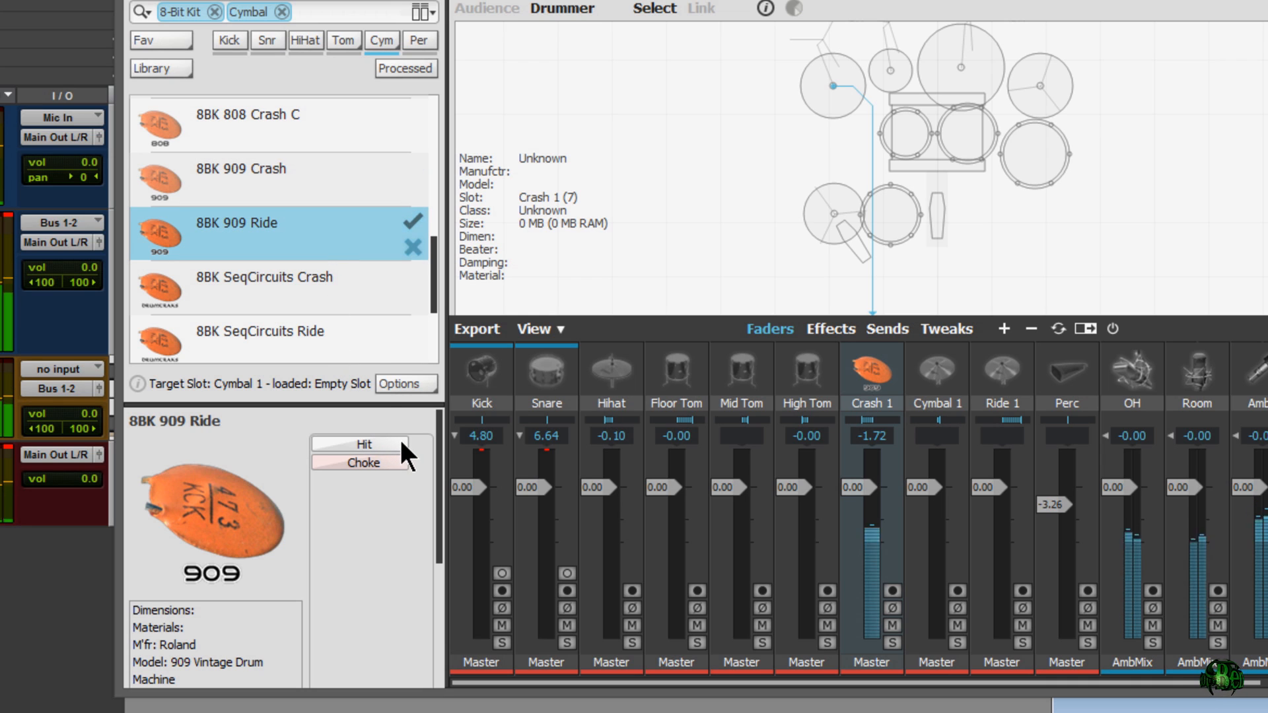
- Audition 8BK SeqCircuits Crash and 8BK SeqCircuits Ride with two hits each
{"action": "left_click", "coordinate": [351, 288]}
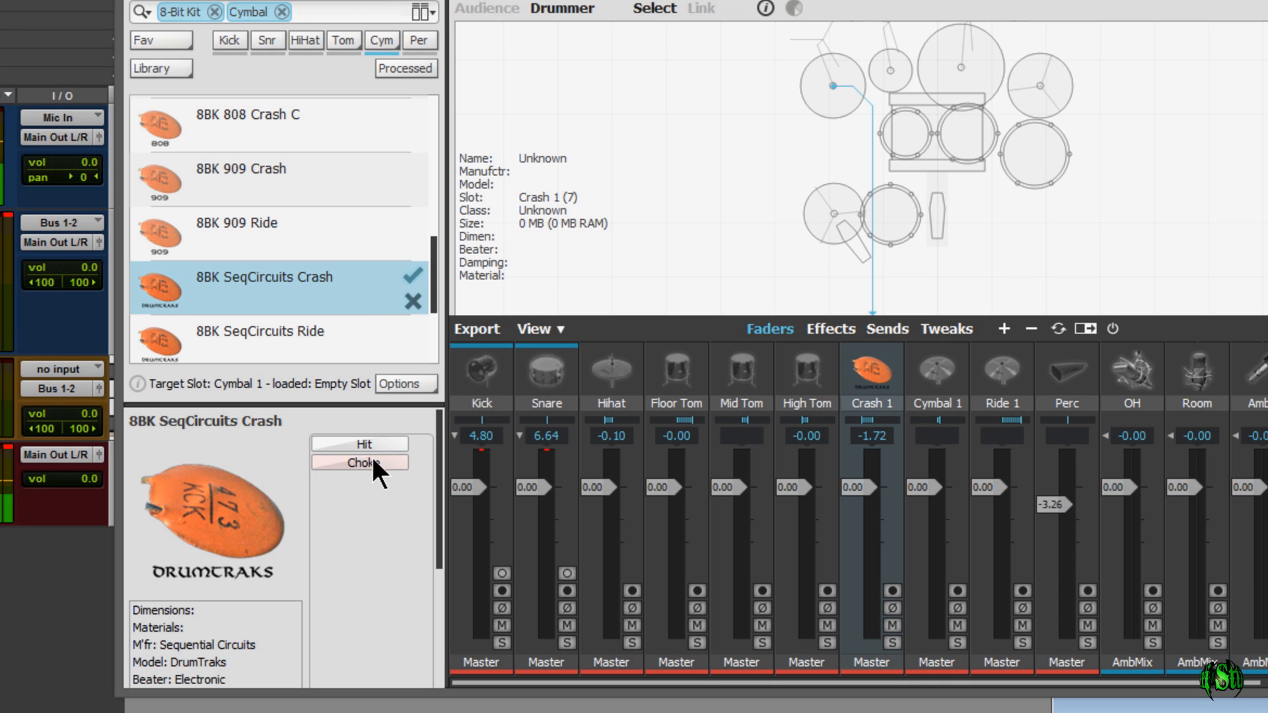
{"action": "left_click", "coordinate": [375, 437]}
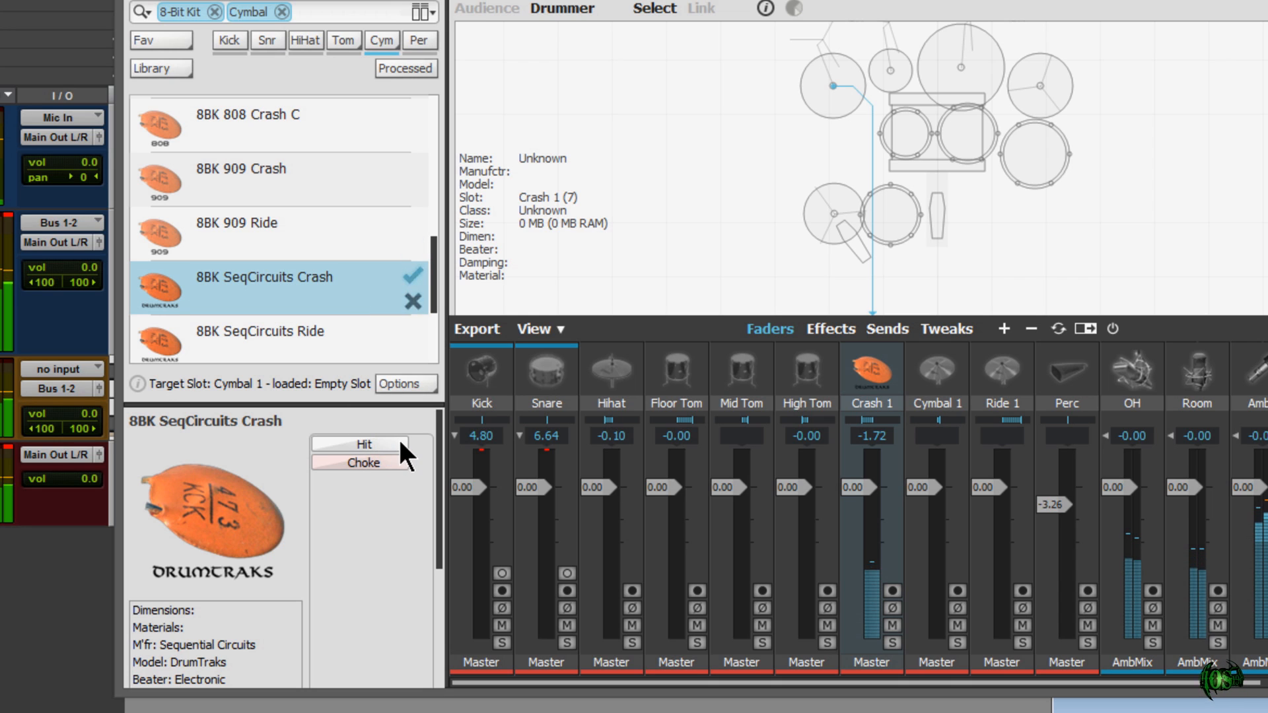
{"action": "left_click", "coordinate": [399, 437]}
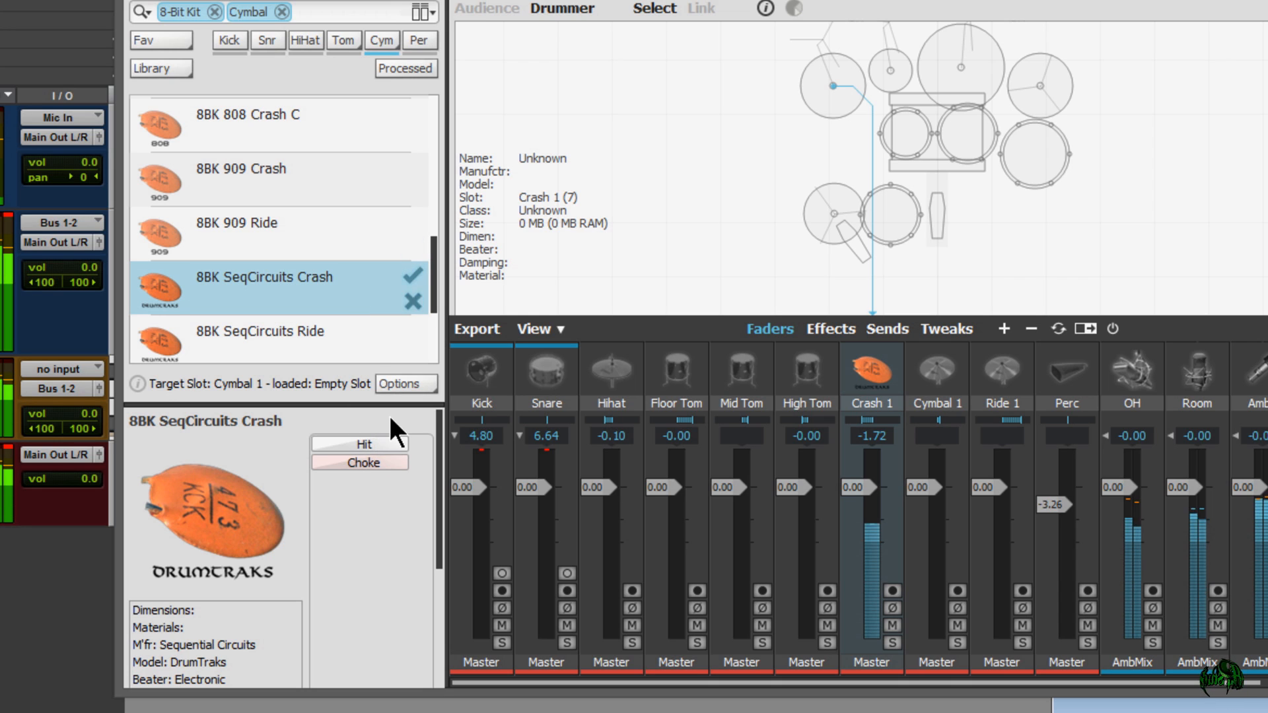
{"action": "left_click", "coordinate": [316, 338]}
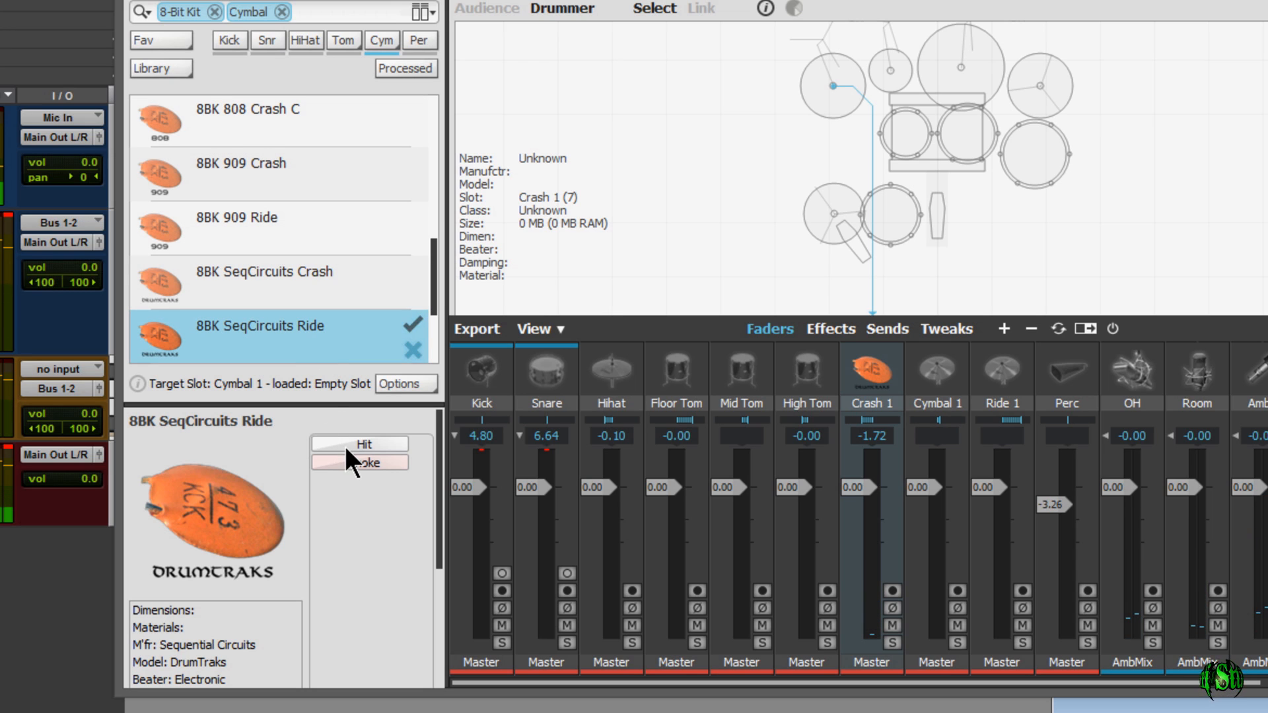
{"action": "left_click", "coordinate": [366, 441]}
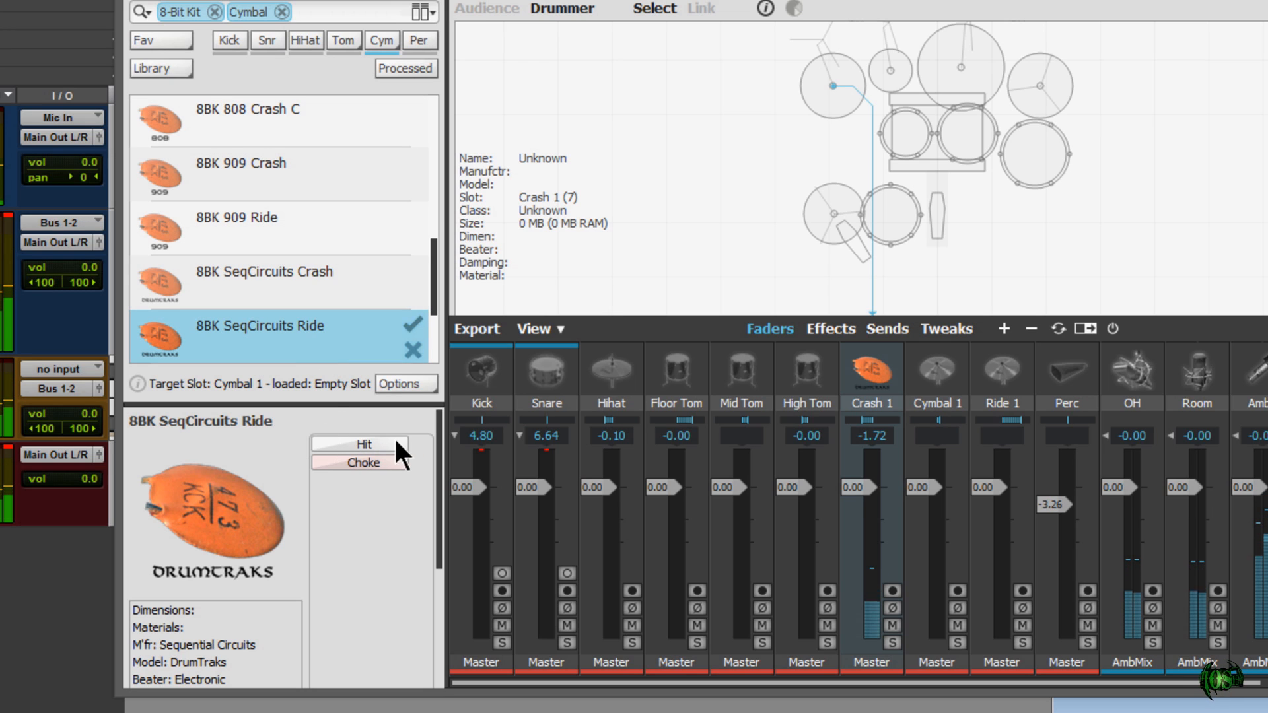
{"action": "left_click", "coordinate": [394, 436]}
- Audition 8BK Unknown Cym 1 with repeated hits and examine its drum details
{"action": "left_click_drag", "start_coordinate": [433, 304], "coordinate": [431, 346]}
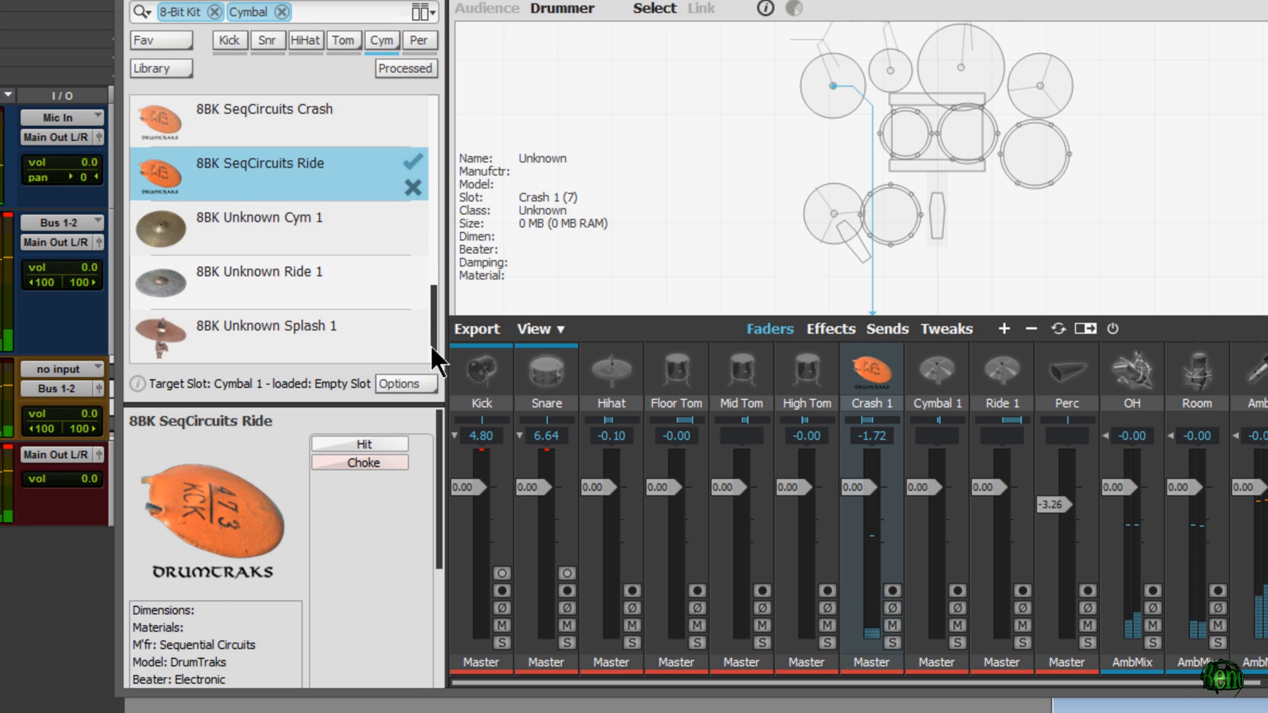
{"action": "left_click", "coordinate": [314, 215]}
{"action": "left_click", "coordinate": [372, 438]}
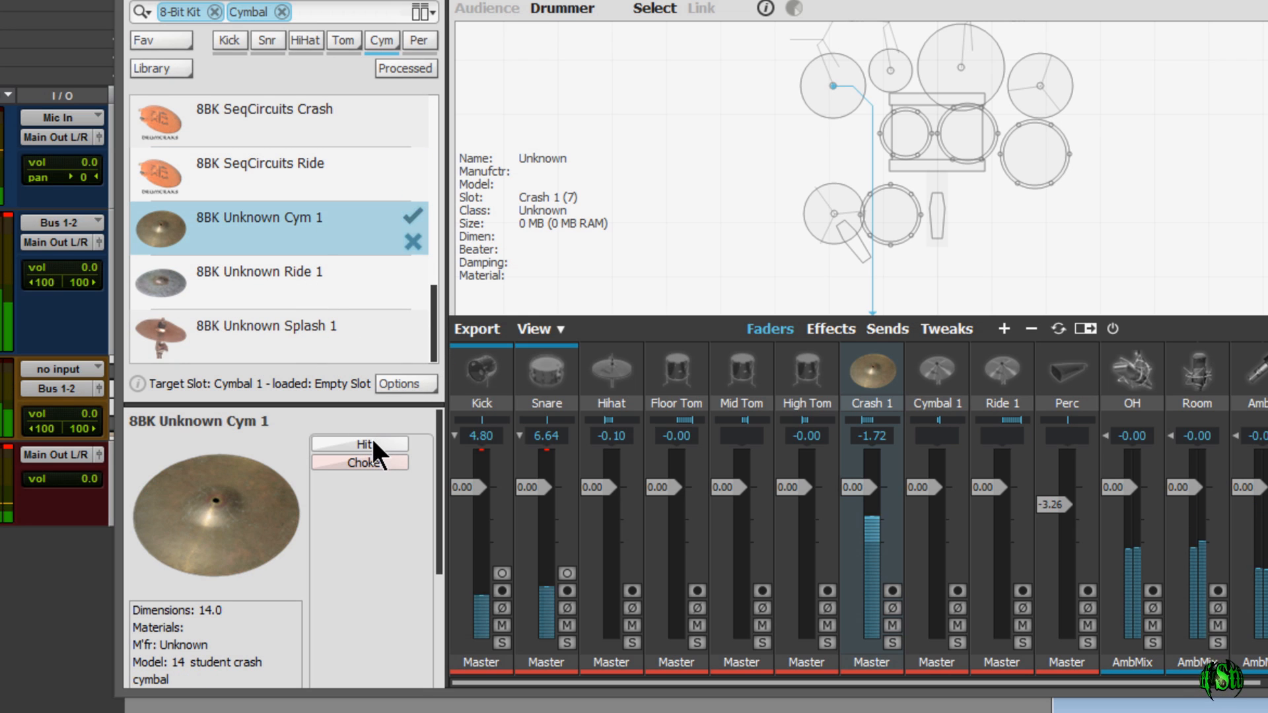
{"action": "left_click", "coordinate": [379, 437]}
{"action": "left_click", "coordinate": [397, 442]}
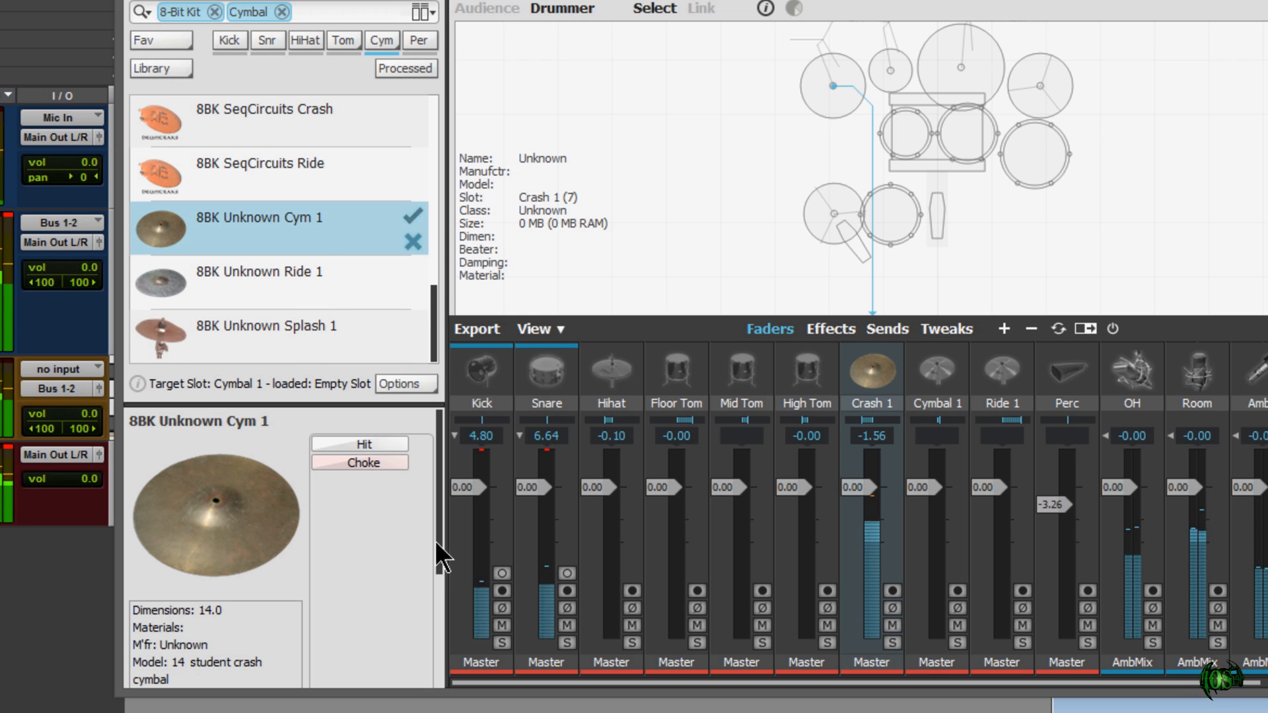
{"action": "left_click_drag", "start_coordinate": [441, 497], "coordinate": [429, 636]}
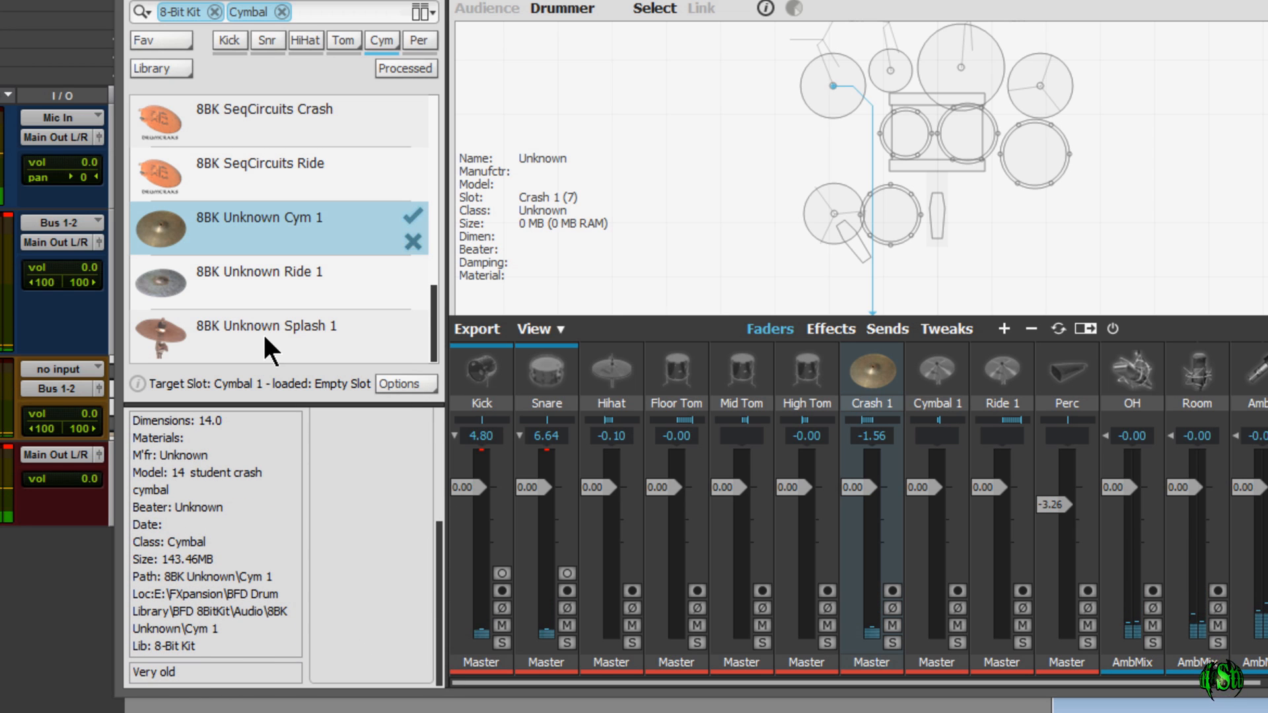
- Audition 8BK Unknown Ride 1 with both its Bell and Hit articulations
{"action": "left_click", "coordinate": [261, 284]}
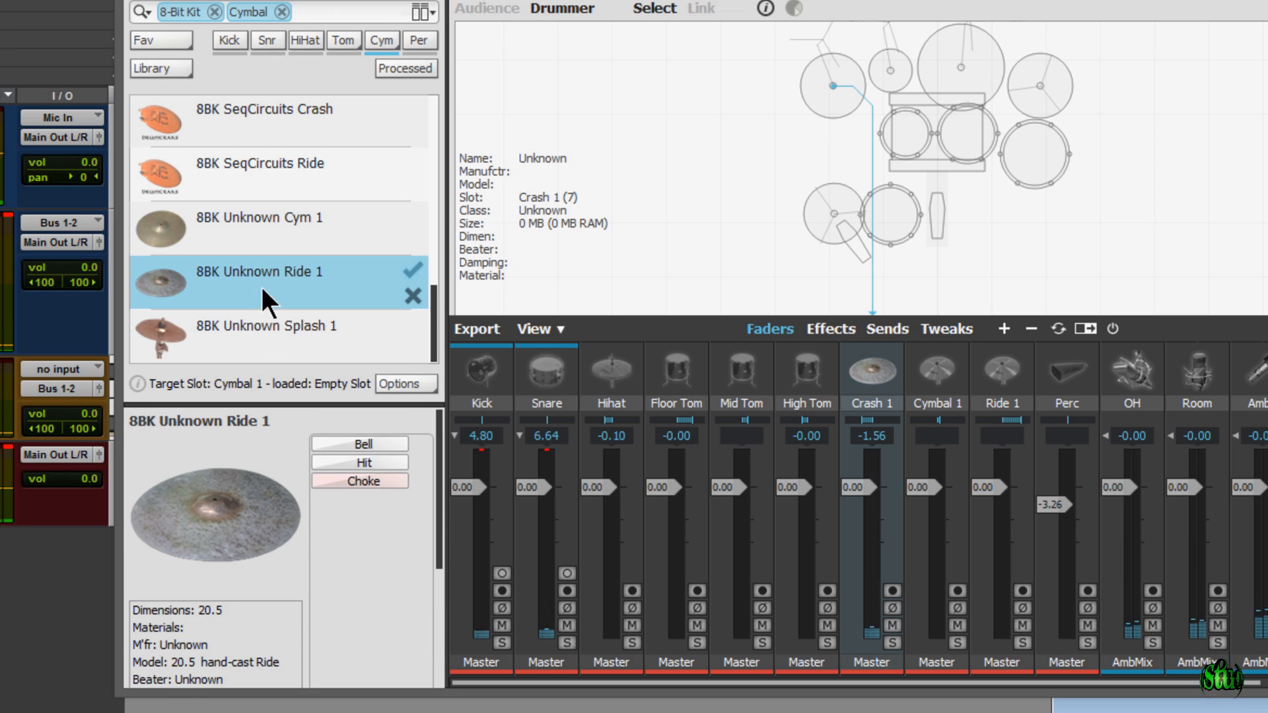
{"action": "left_click", "coordinate": [362, 444]}
{"action": "left_click", "coordinate": [382, 440]}
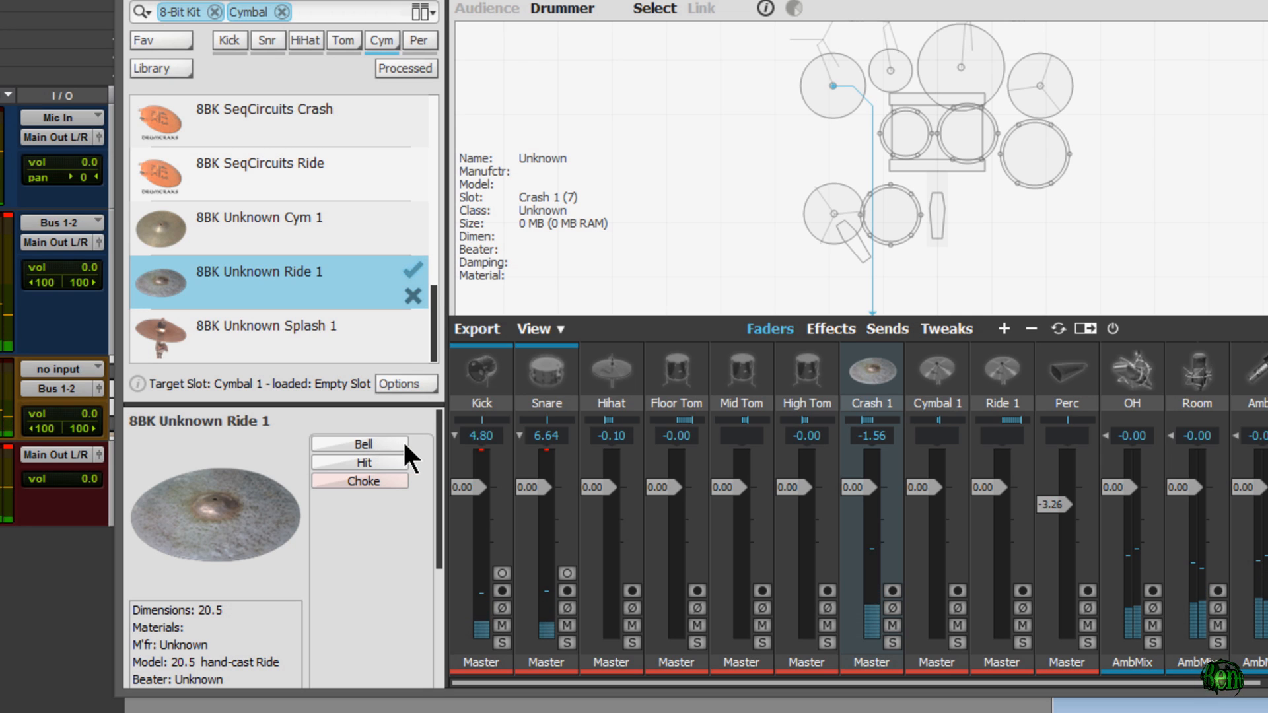
{"action": "left_click", "coordinate": [387, 462]}
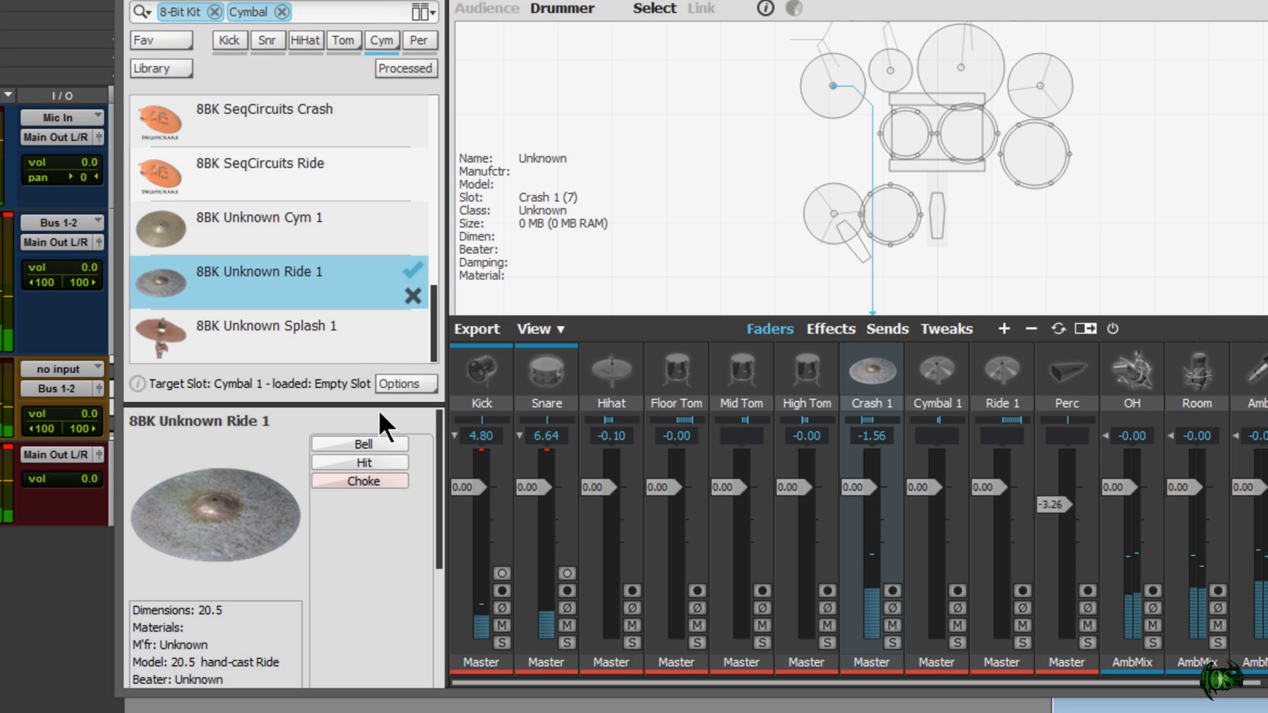
- Audition 8BK Unknown Splash 1 with repeated hits
{"action": "left_click", "coordinate": [341, 330]}
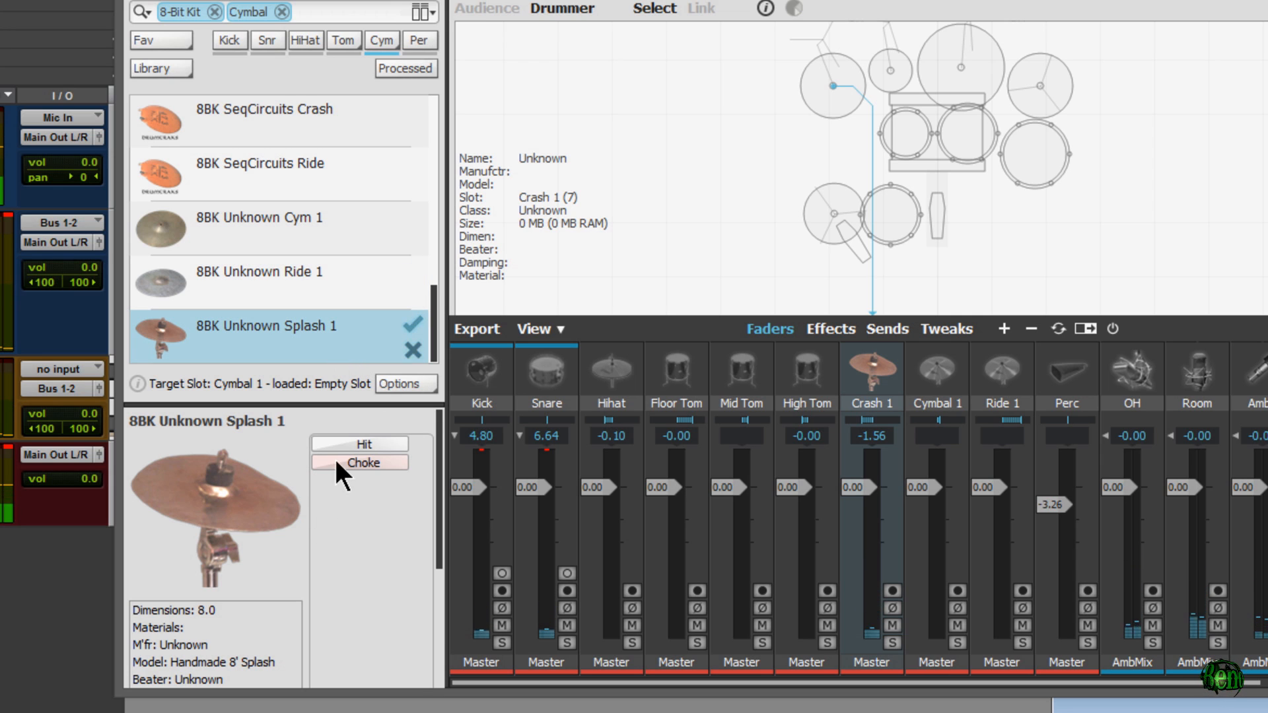
{"action": "left_click", "coordinate": [367, 439]}
{"action": "left_click", "coordinate": [386, 438]}
{"action": "left_click", "coordinate": [400, 438]}
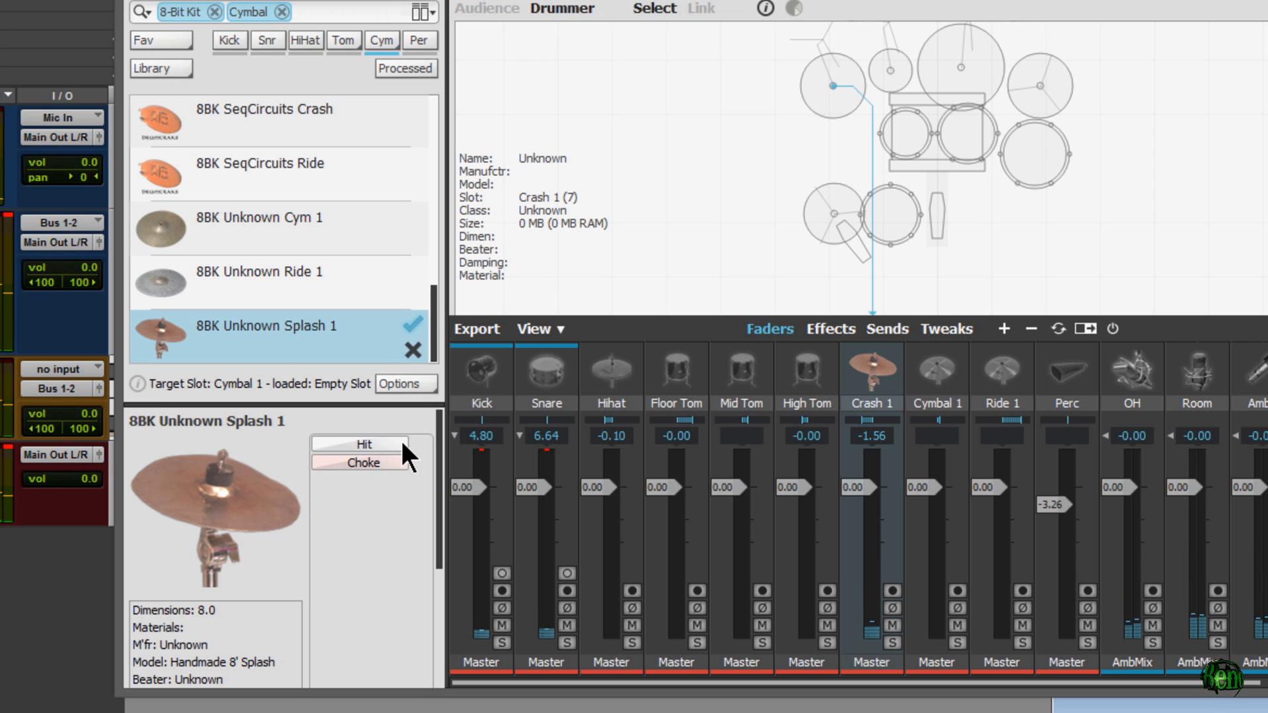
- Filter the 8-Bit Kit drums to percussion and check the item counts per library
{"action": "left_click", "coordinate": [417, 41]}
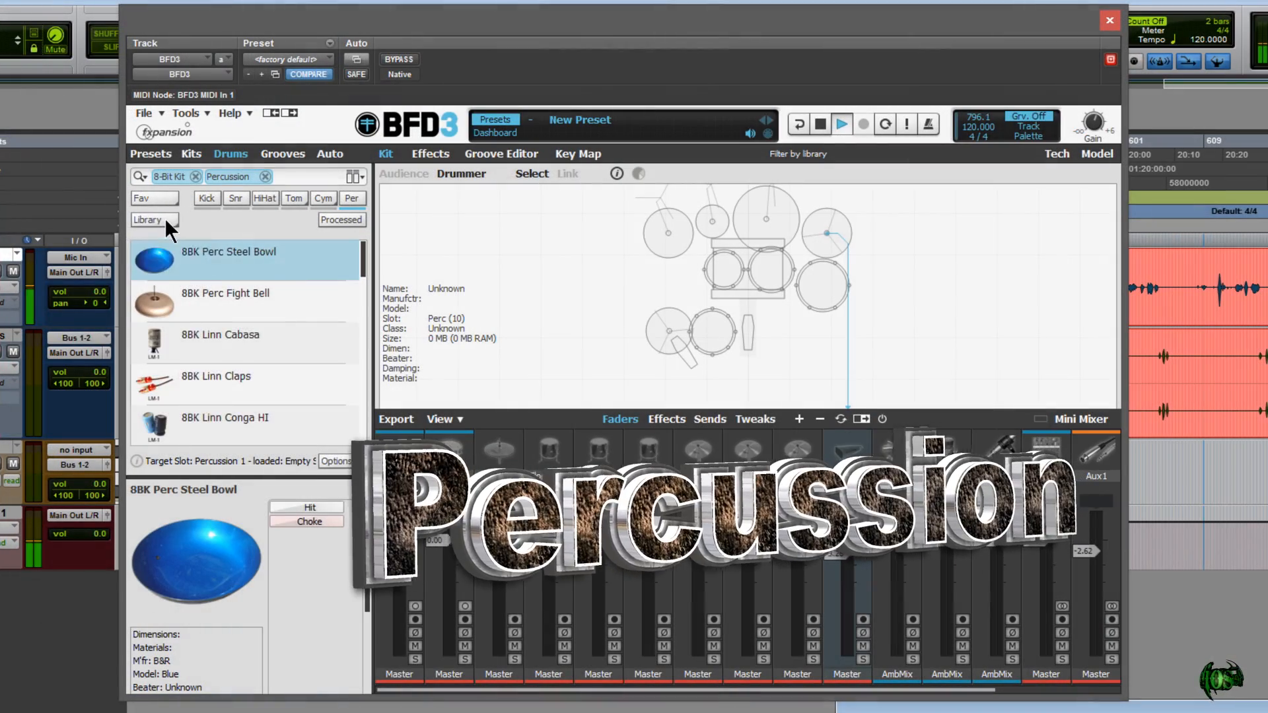
{"action": "left_click", "coordinate": [166, 221]}
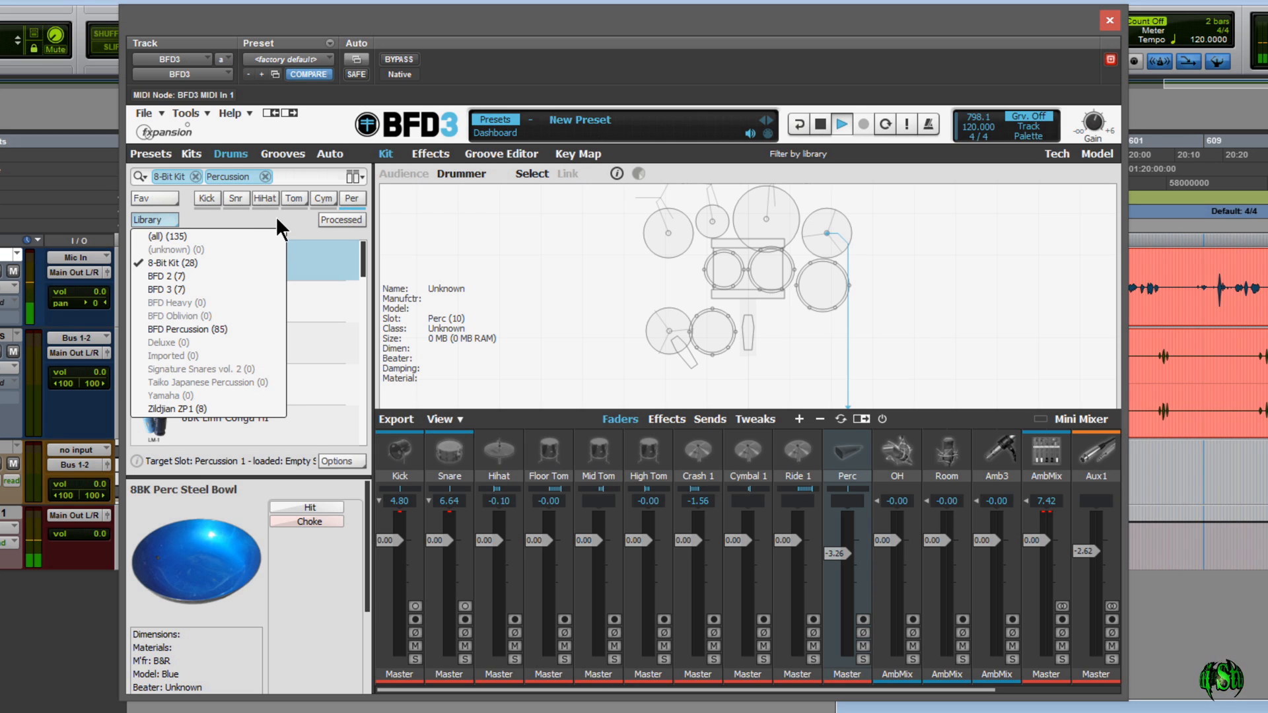
{"action": "left_click", "coordinate": [278, 220]}
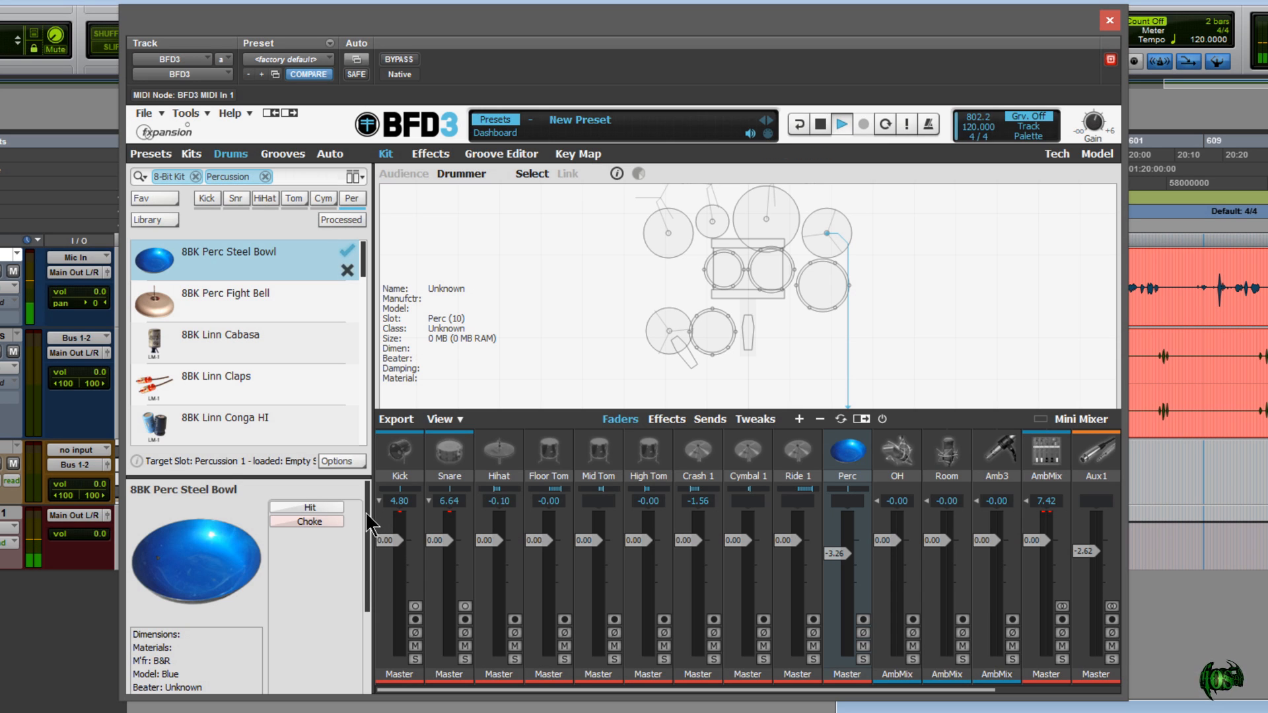
- Examine the drum details of 8BK Perc Steel Bowl and audition it with repeated hits
{"action": "left_click_drag", "start_coordinate": [368, 522], "coordinate": [352, 597]}
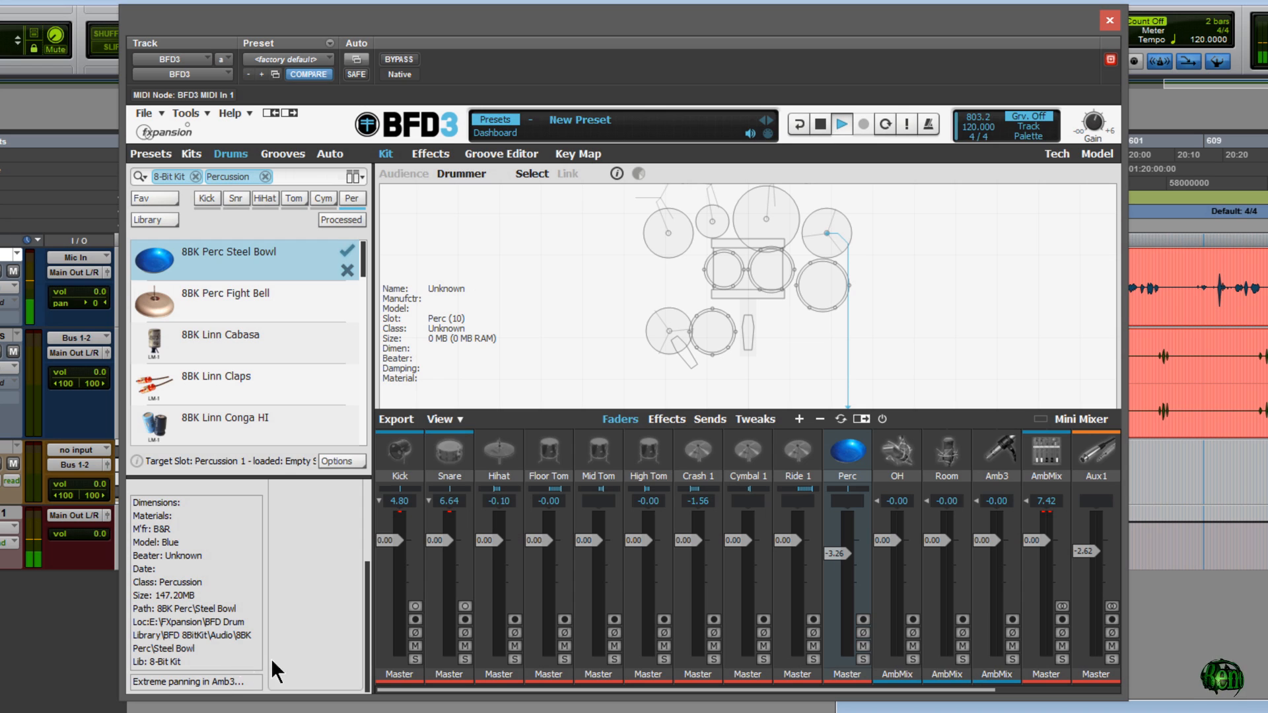
{"action": "left_click_drag", "start_coordinate": [366, 626], "coordinate": [362, 527]}
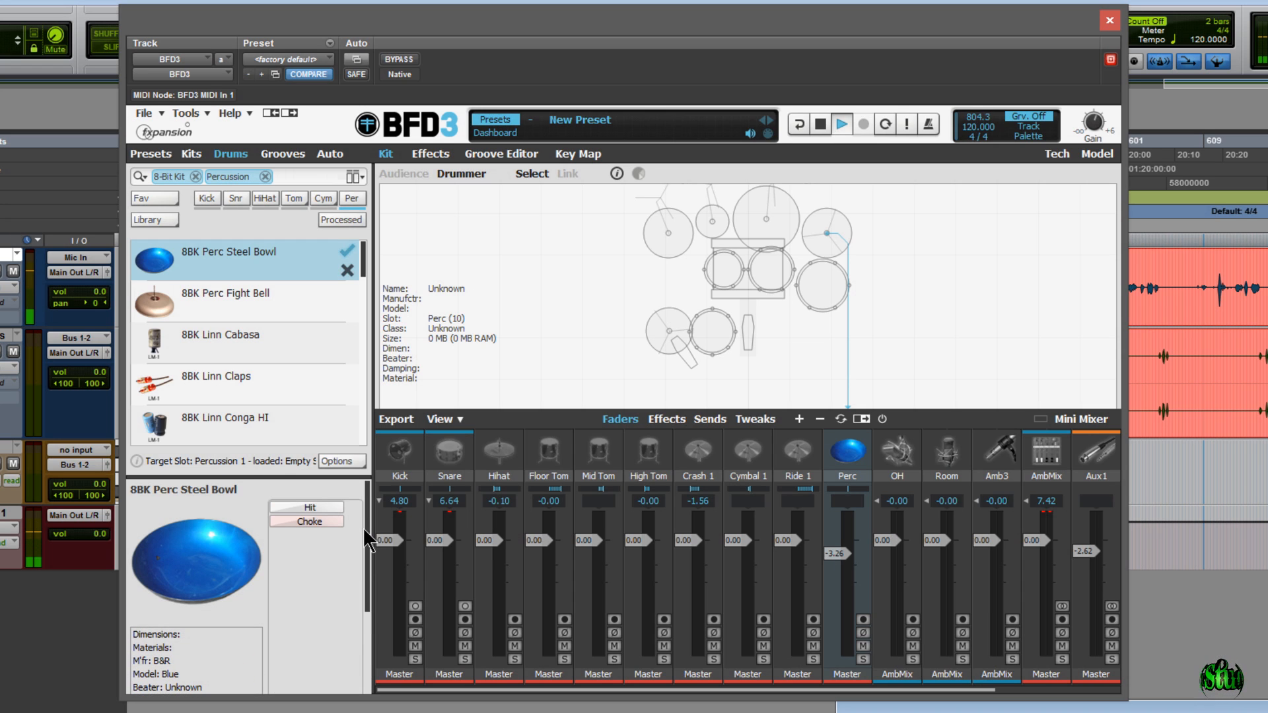
{"action": "left_click", "coordinate": [323, 504]}
{"action": "left_click", "coordinate": [336, 506]}
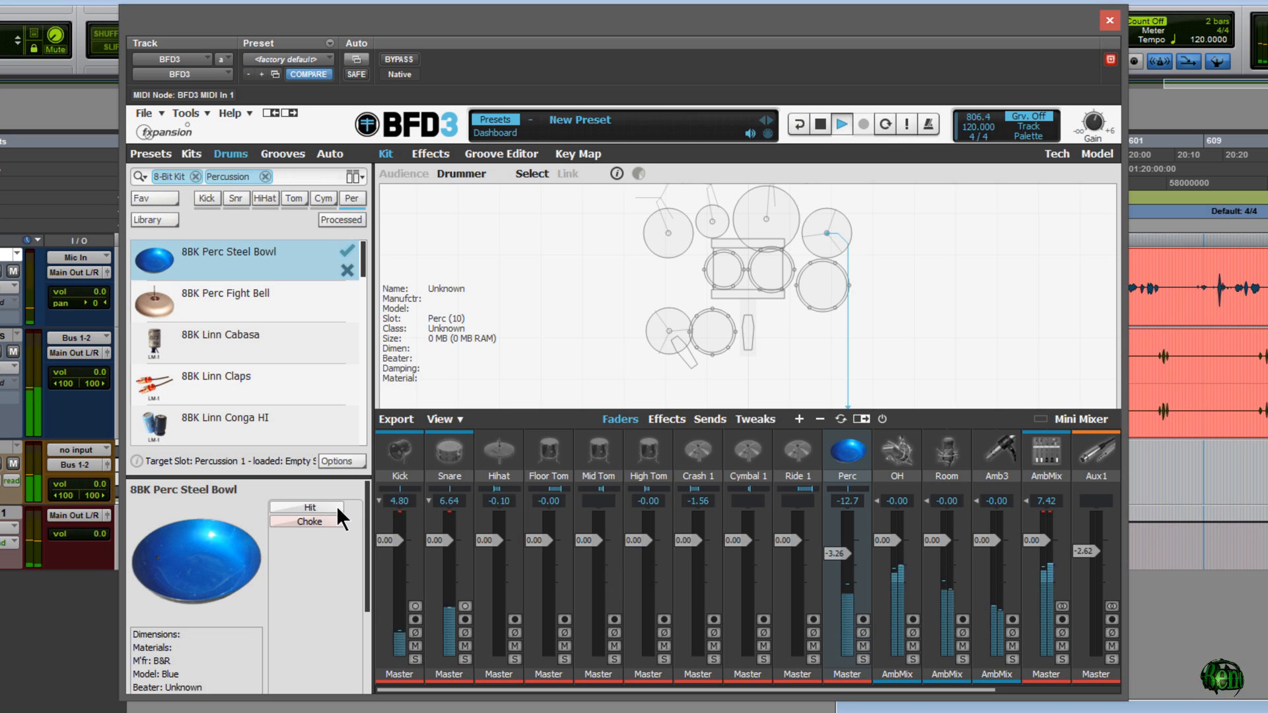
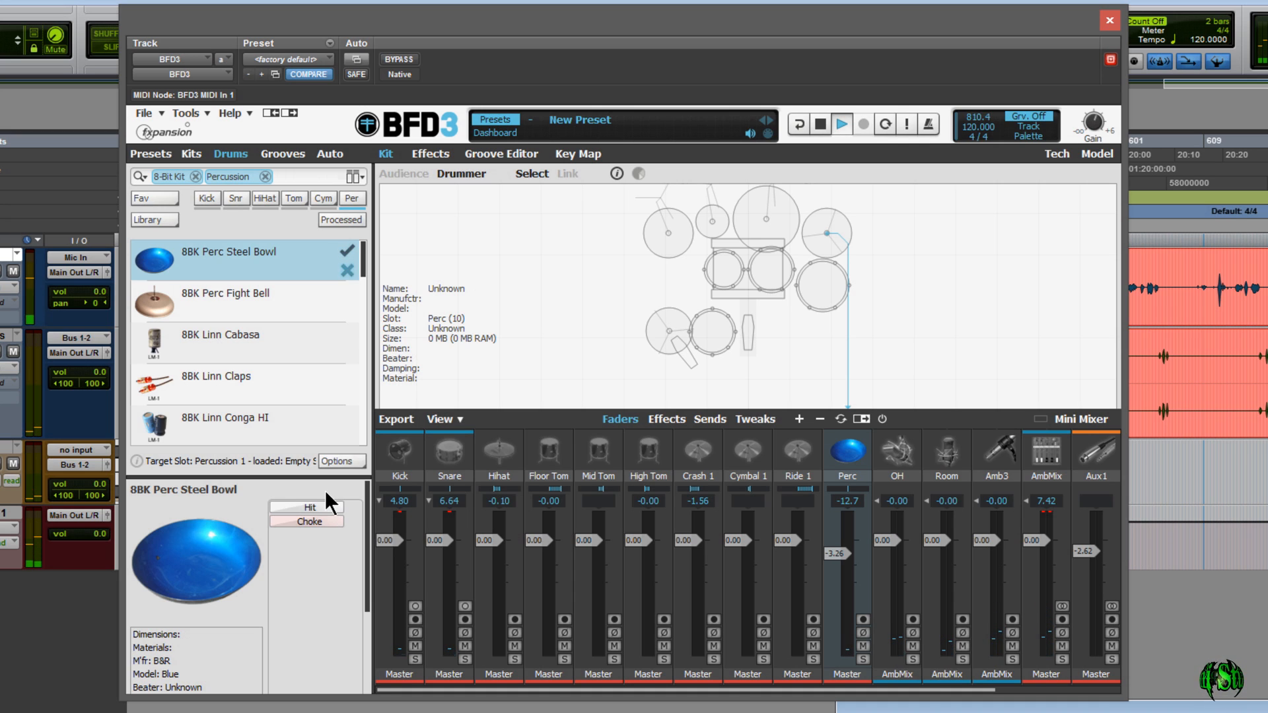
- Audition 8BK Perc Fight Bell with repeated hits
{"action": "left_click", "coordinate": [249, 292]}
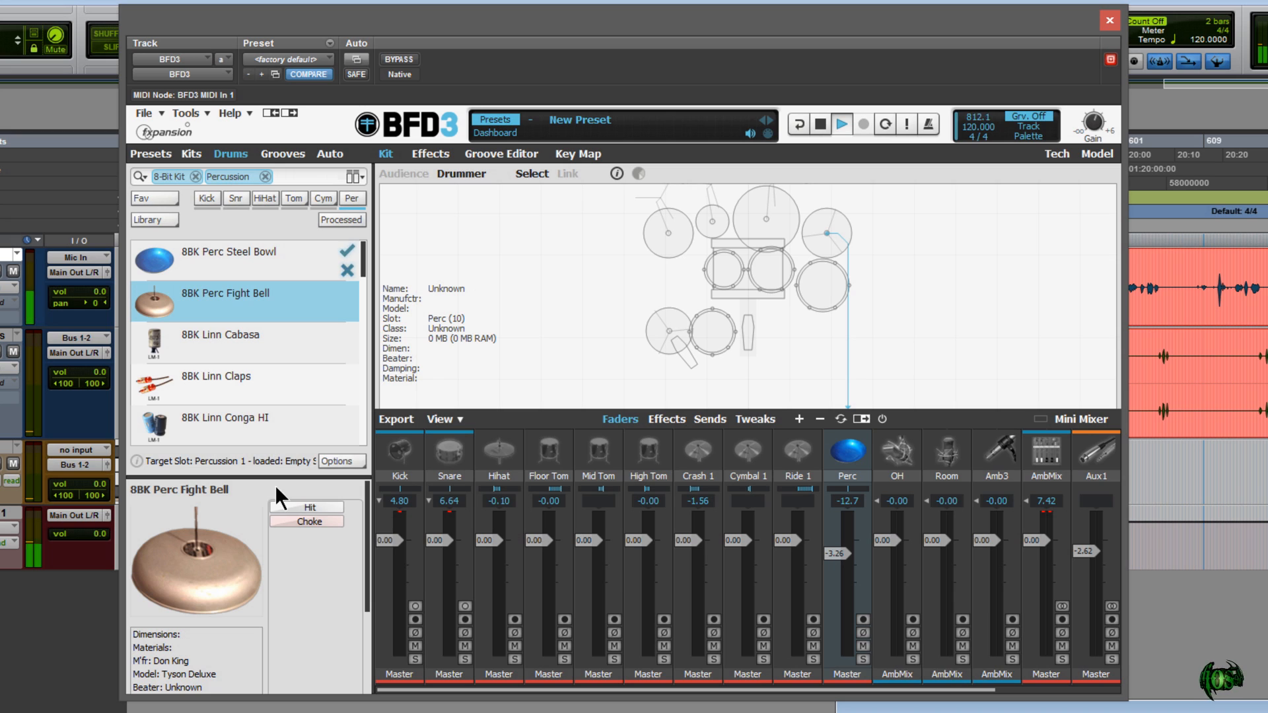
{"action": "left_click", "coordinate": [316, 505]}
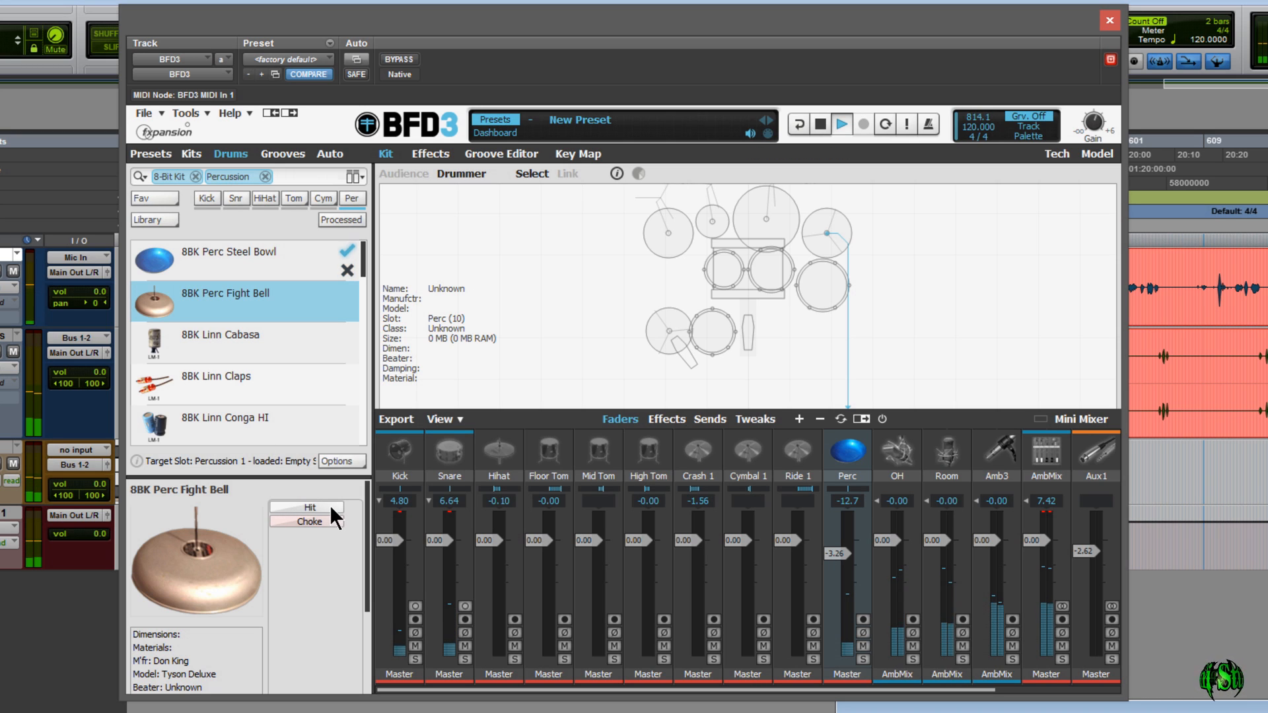
{"action": "left_click", "coordinate": [332, 506]}
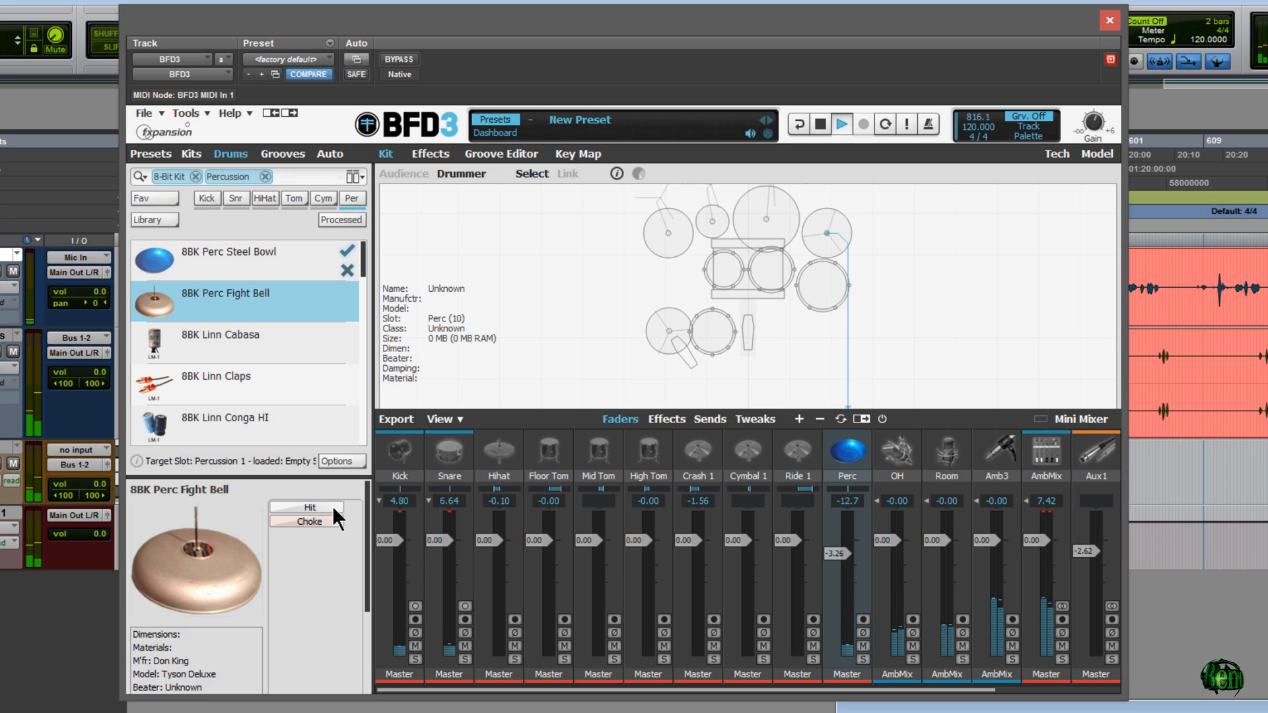
{"action": "left_click", "coordinate": [298, 506]}
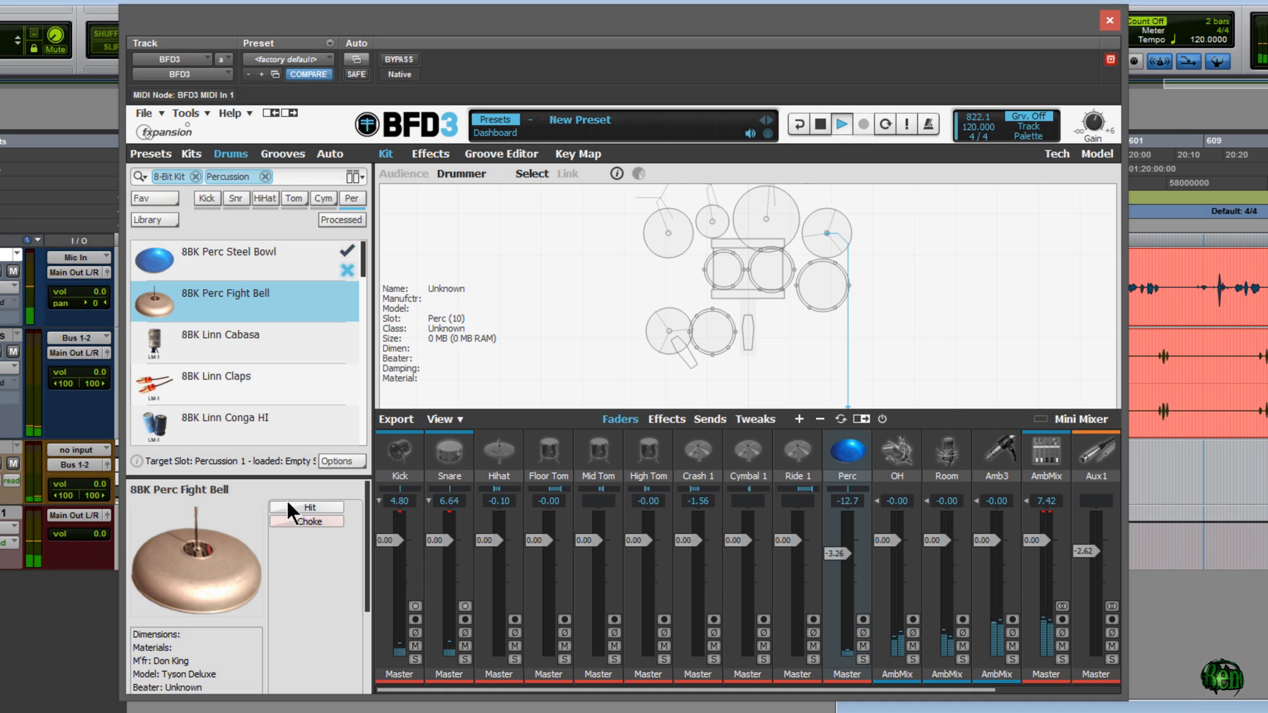
- Audition the Linn percussion sounds 8BK Linn Cabasa, 8BK Linn Claps and 8BK Linn Conga HI in turn
{"action": "left_click", "coordinate": [264, 334]}
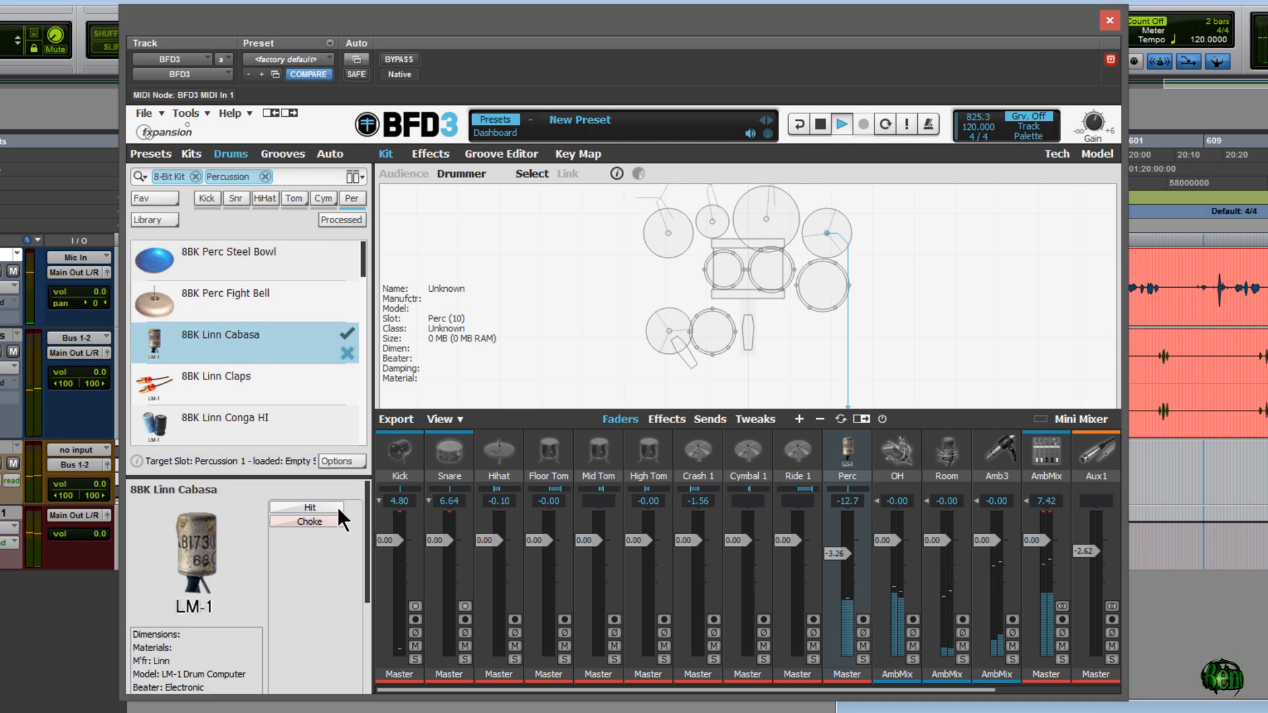
{"action": "left_click", "coordinate": [266, 376]}
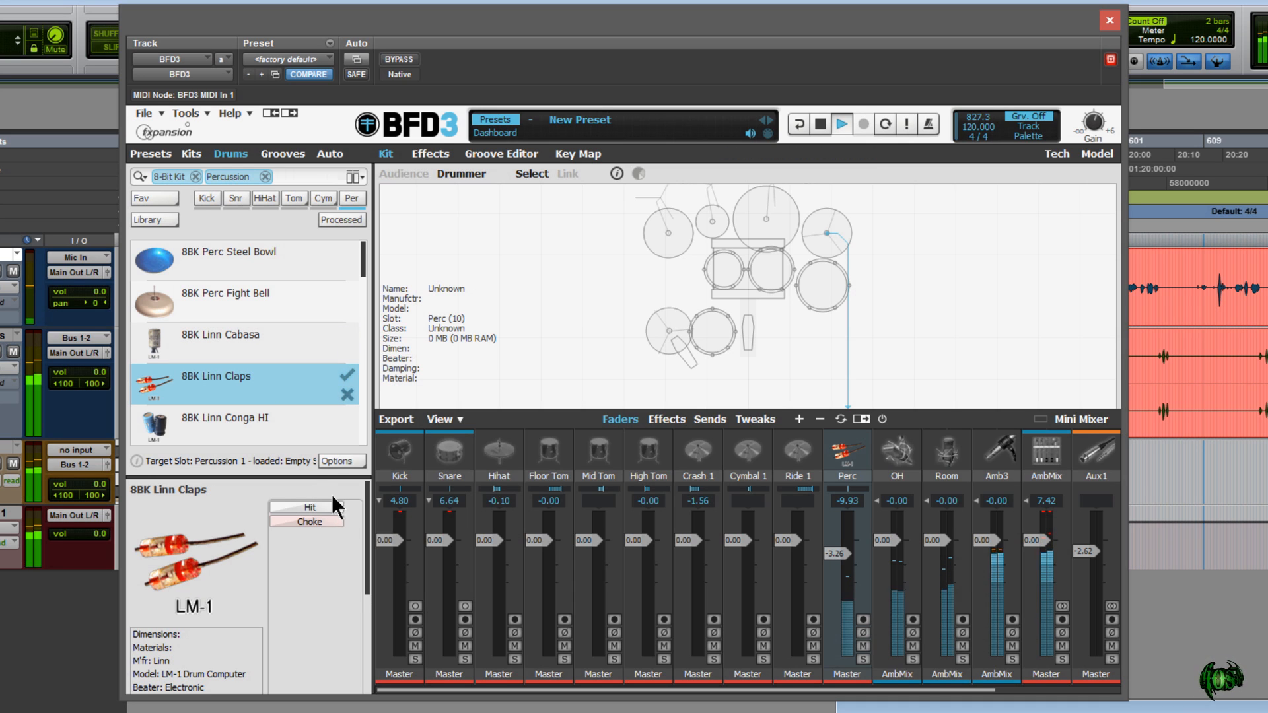
{"action": "left_click", "coordinate": [274, 414]}
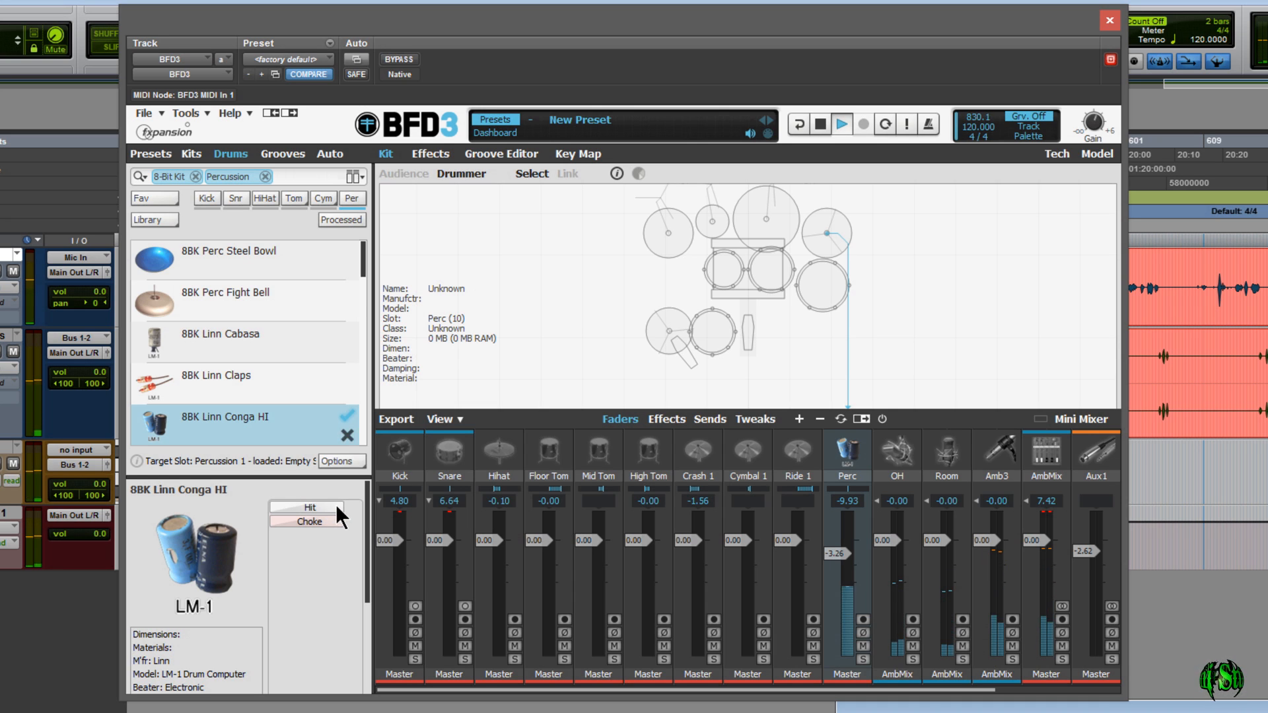
- Audition 8BK Linn Conga LO with repeated hits
{"action": "scroll", "coordinate": [362, 278], "scroll_direction": "down", "scroll_amount": 2}
{"action": "scroll", "coordinate": [362, 279], "scroll_direction": "down", "scroll_amount": 2}
{"action": "left_click", "coordinate": [295, 298]}
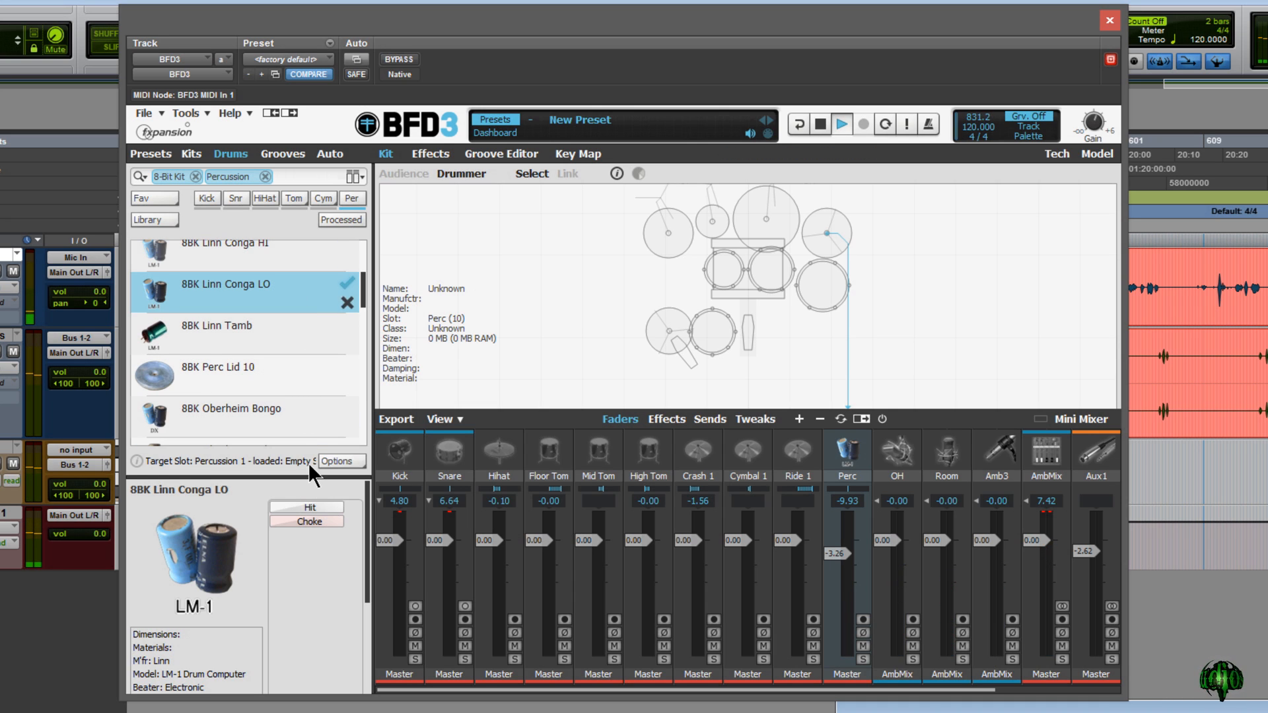
{"action": "left_click", "coordinate": [311, 507]}
{"action": "left_click", "coordinate": [329, 506]}
{"action": "left_click", "coordinate": [336, 507]}
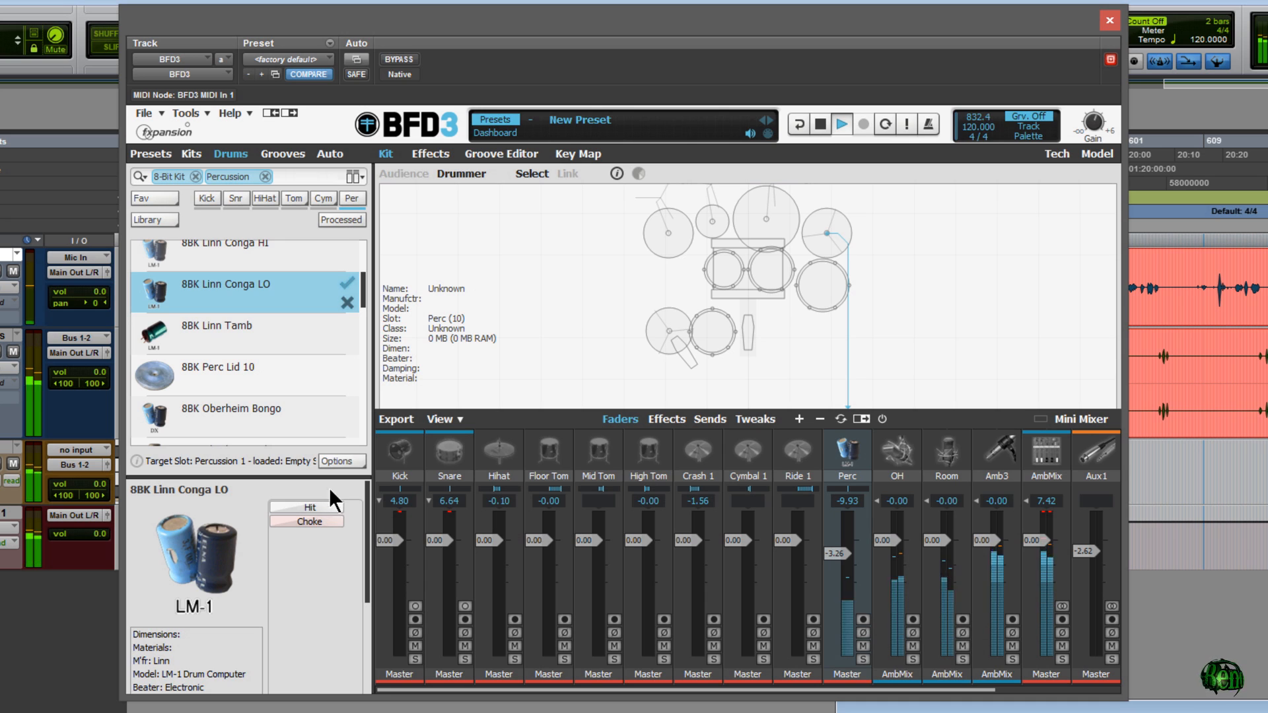
- Audition 8BK Linn Tamb with repeated hits
{"action": "left_click", "coordinate": [277, 337]}
{"action": "left_click_drag", "start_coordinate": [366, 526], "coordinate": [367, 475]}
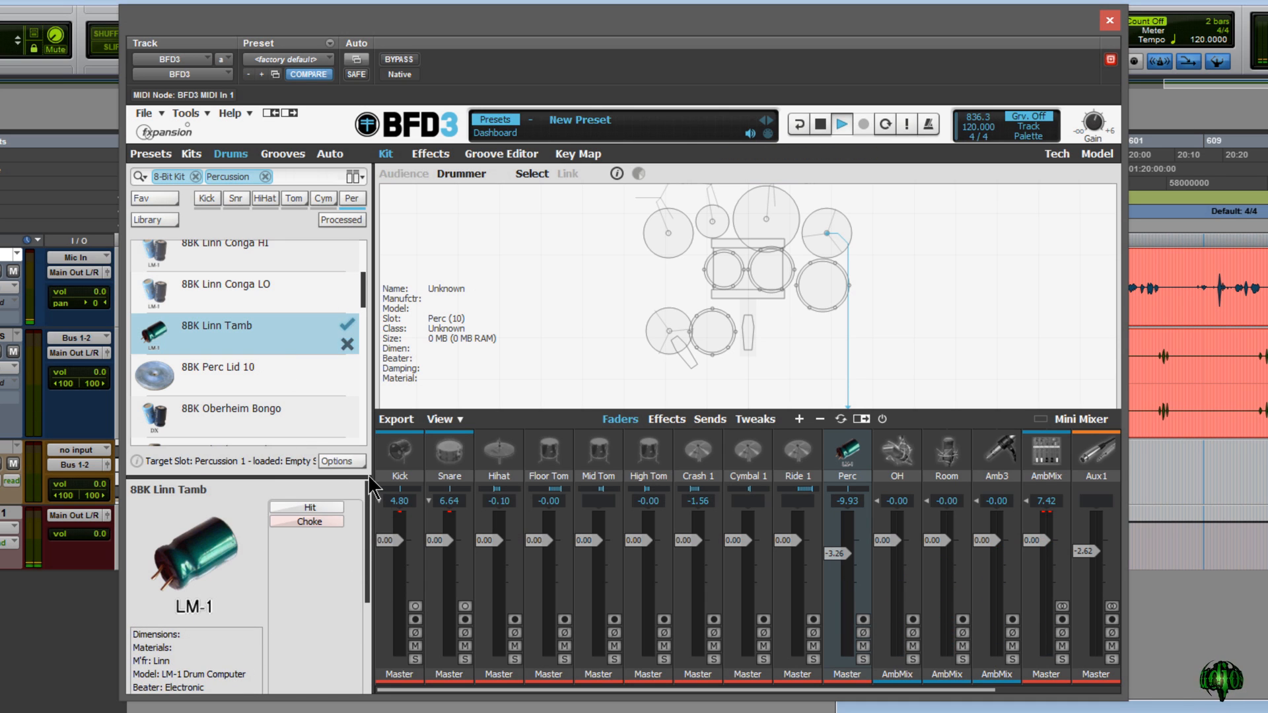
{"action": "left_click", "coordinate": [320, 506]}
{"action": "left_click", "coordinate": [331, 505]}
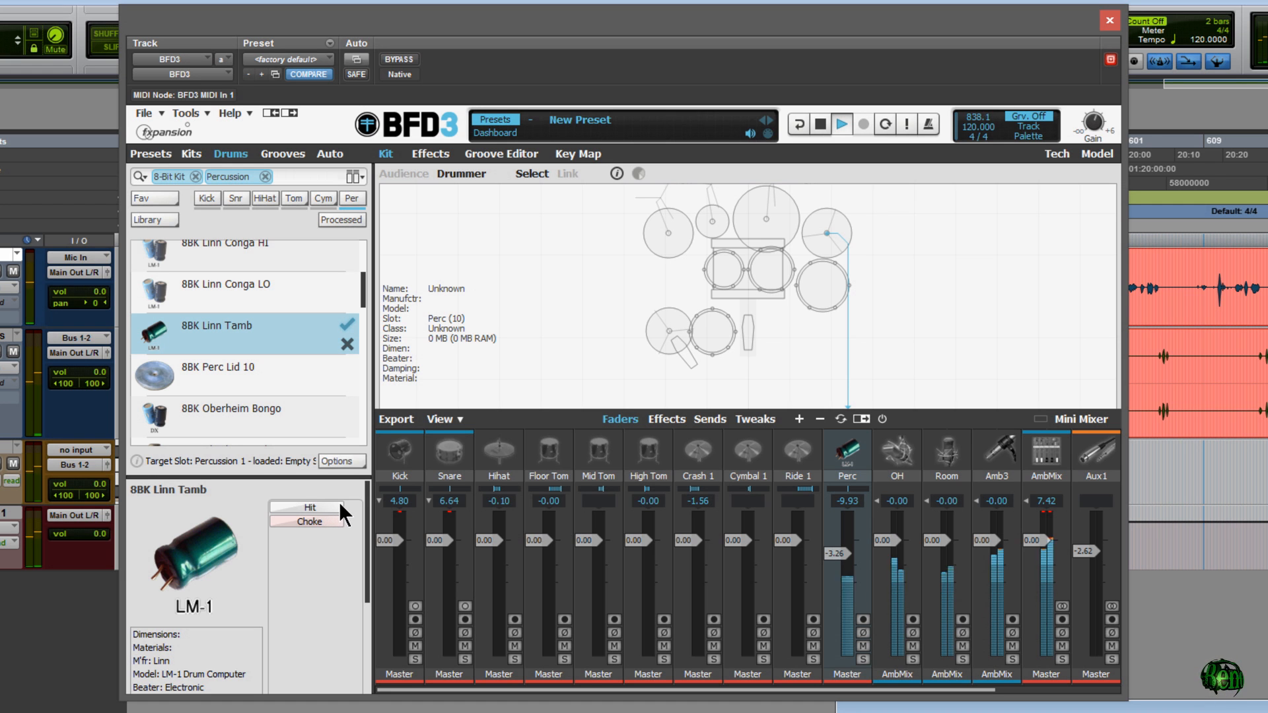
- Examine the drum details of 8BK Perc Lid 10 and audition it with repeated hits
{"action": "left_click", "coordinate": [254, 366]}
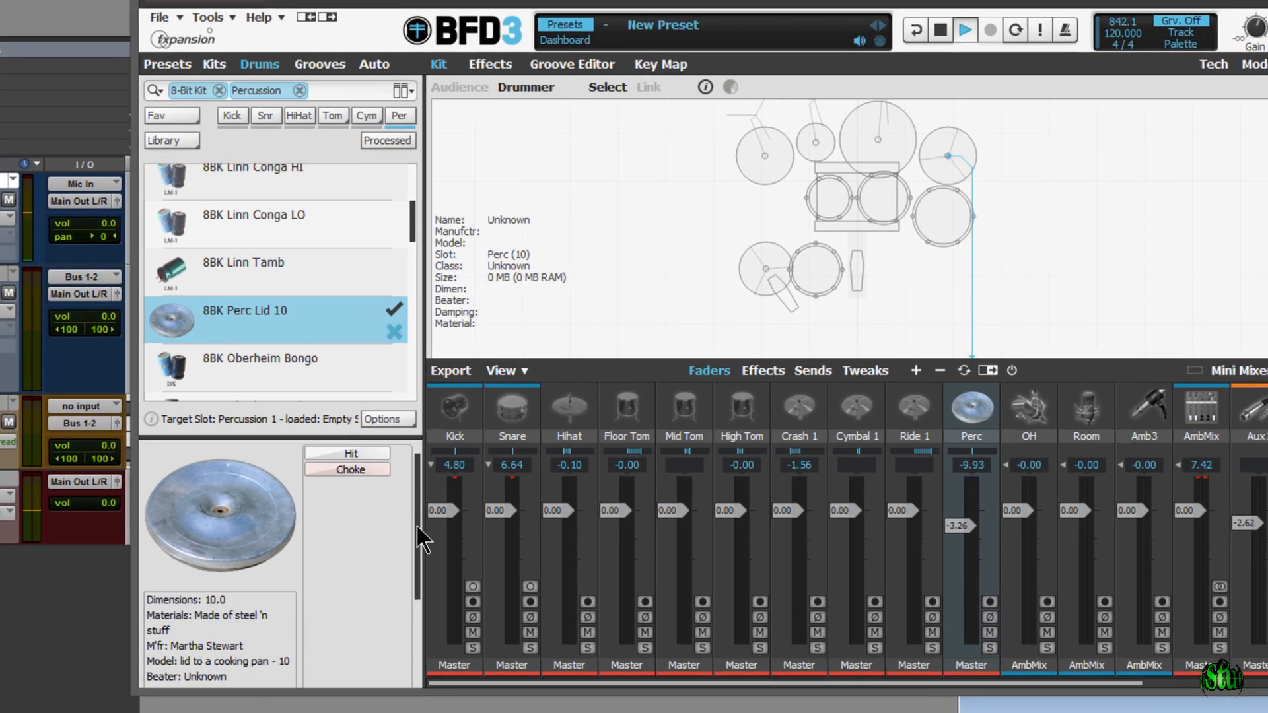
{"action": "left_click_drag", "start_coordinate": [367, 528], "coordinate": [367, 637]}
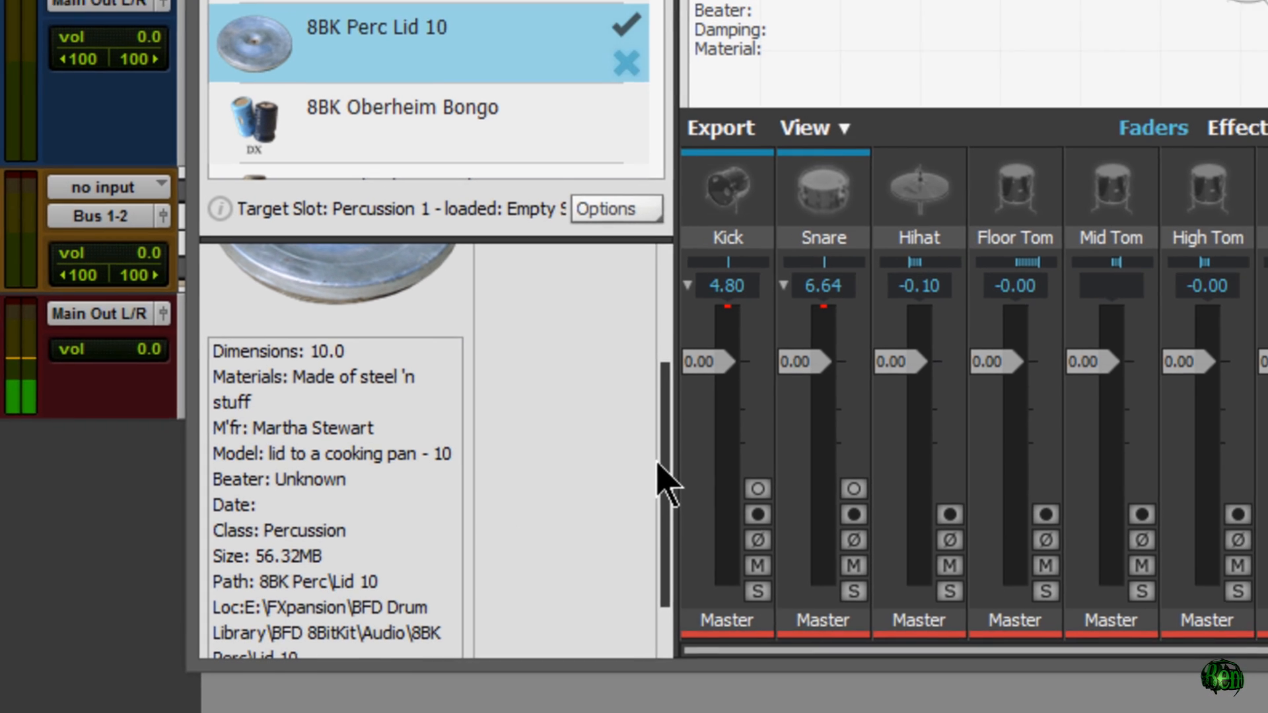
{"action": "left_click_drag", "start_coordinate": [663, 464], "coordinate": [666, 331]}
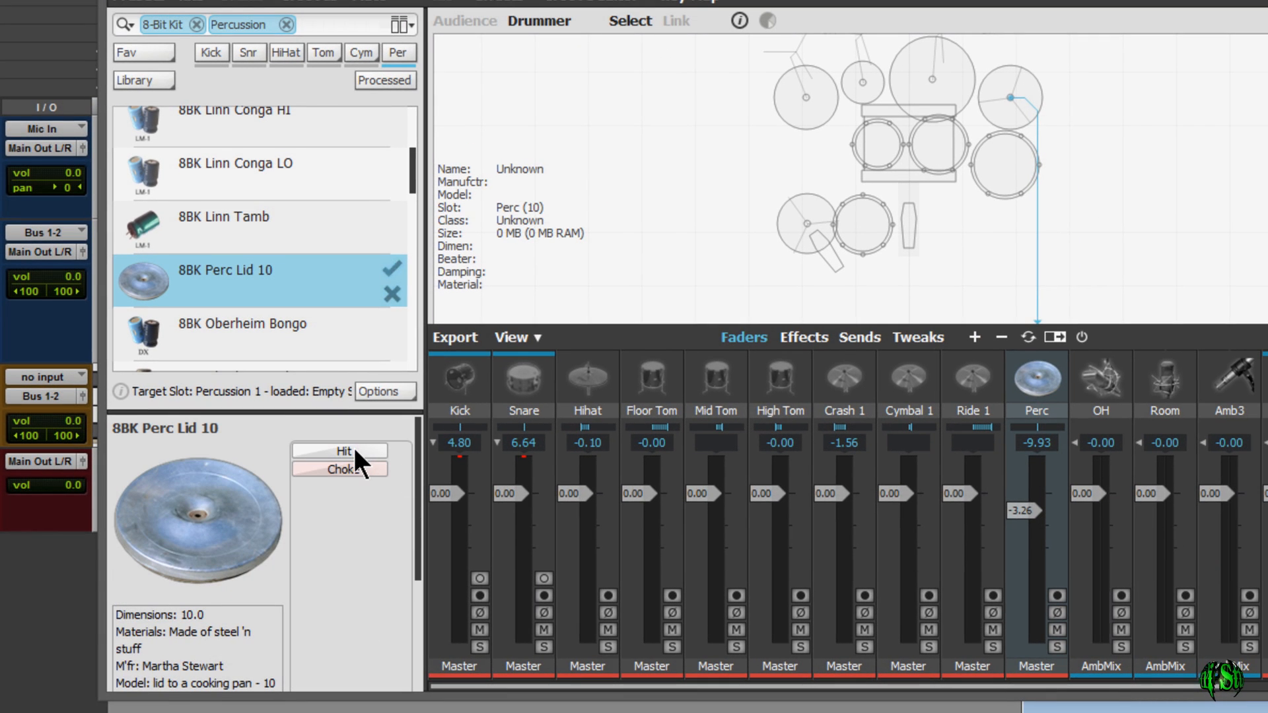
{"action": "left_click", "coordinate": [355, 450]}
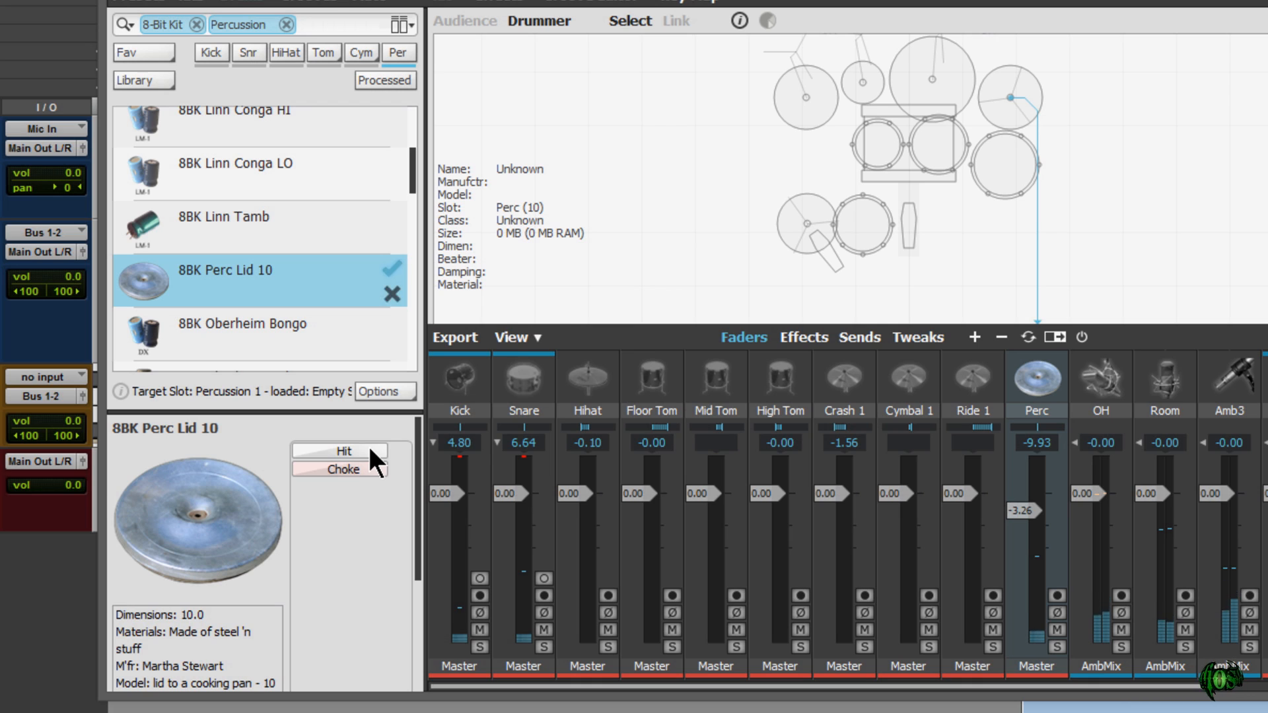
{"action": "left_click", "coordinate": [375, 448]}
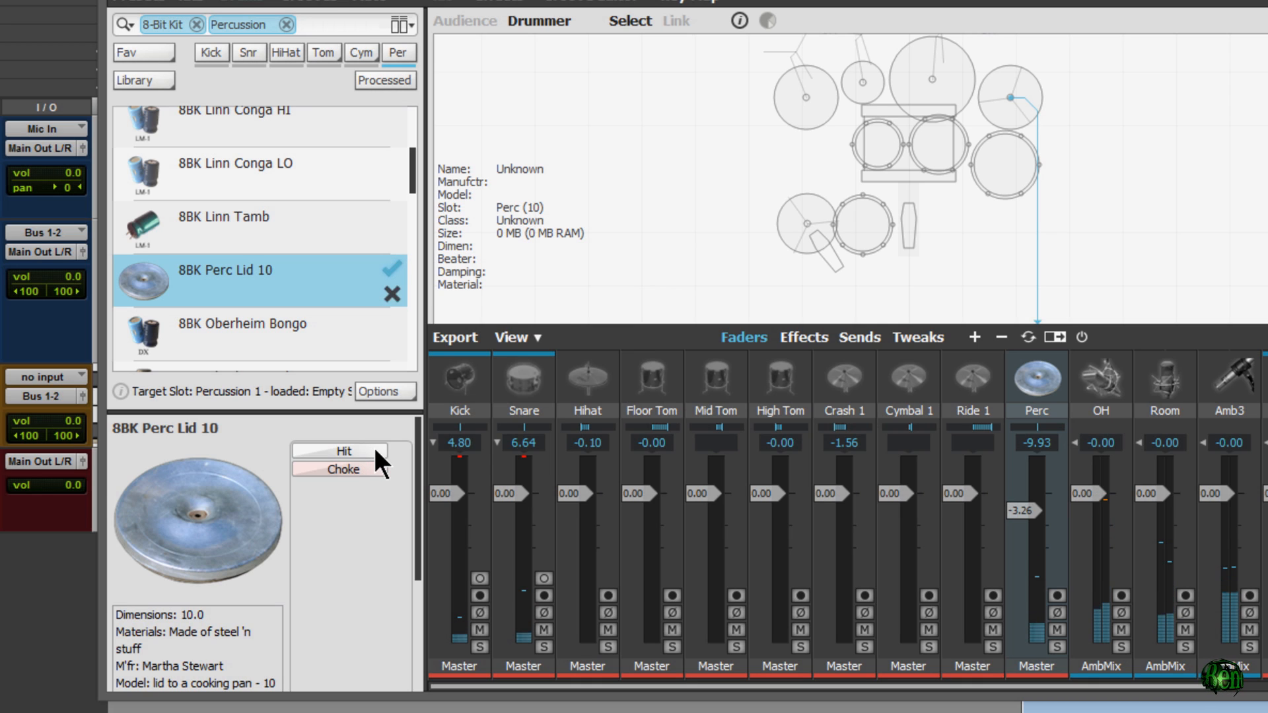
{"action": "left_click", "coordinate": [378, 444]}
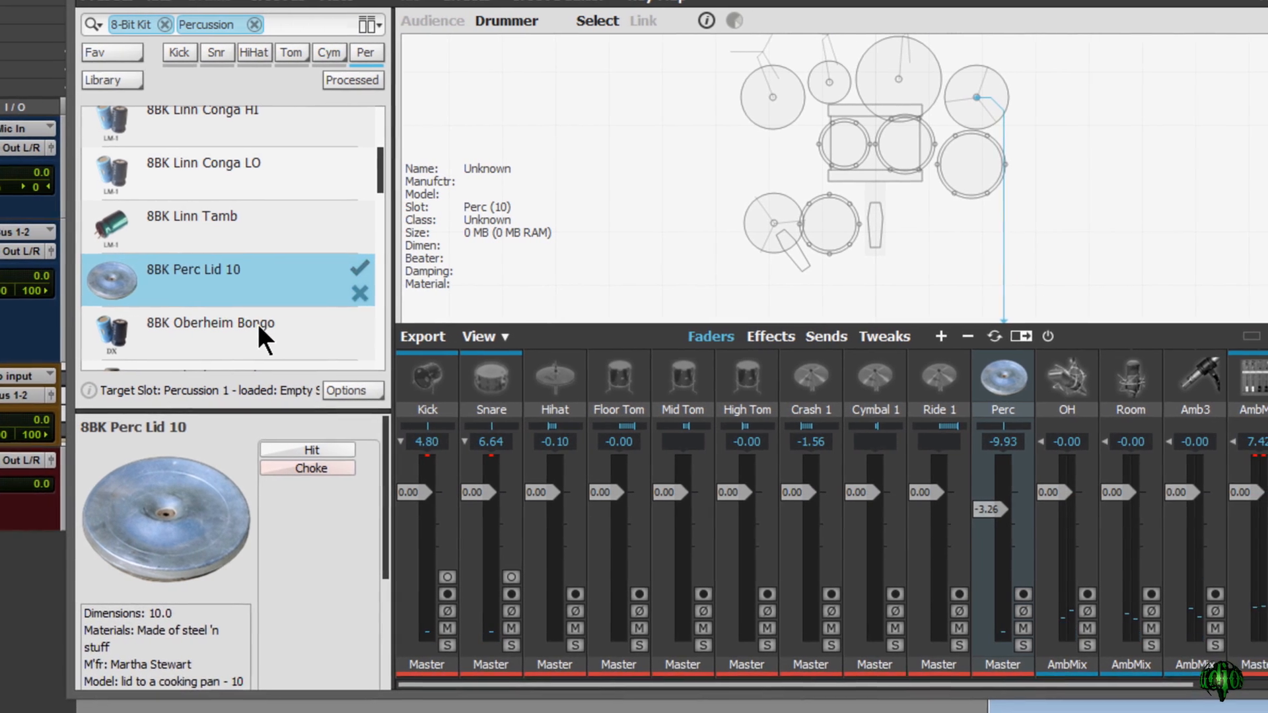
- Audition 8BK Oberheim Bongo and 8BK Oberheim Cabasa with a couple of hits each
{"action": "left_click", "coordinate": [289, 323]}
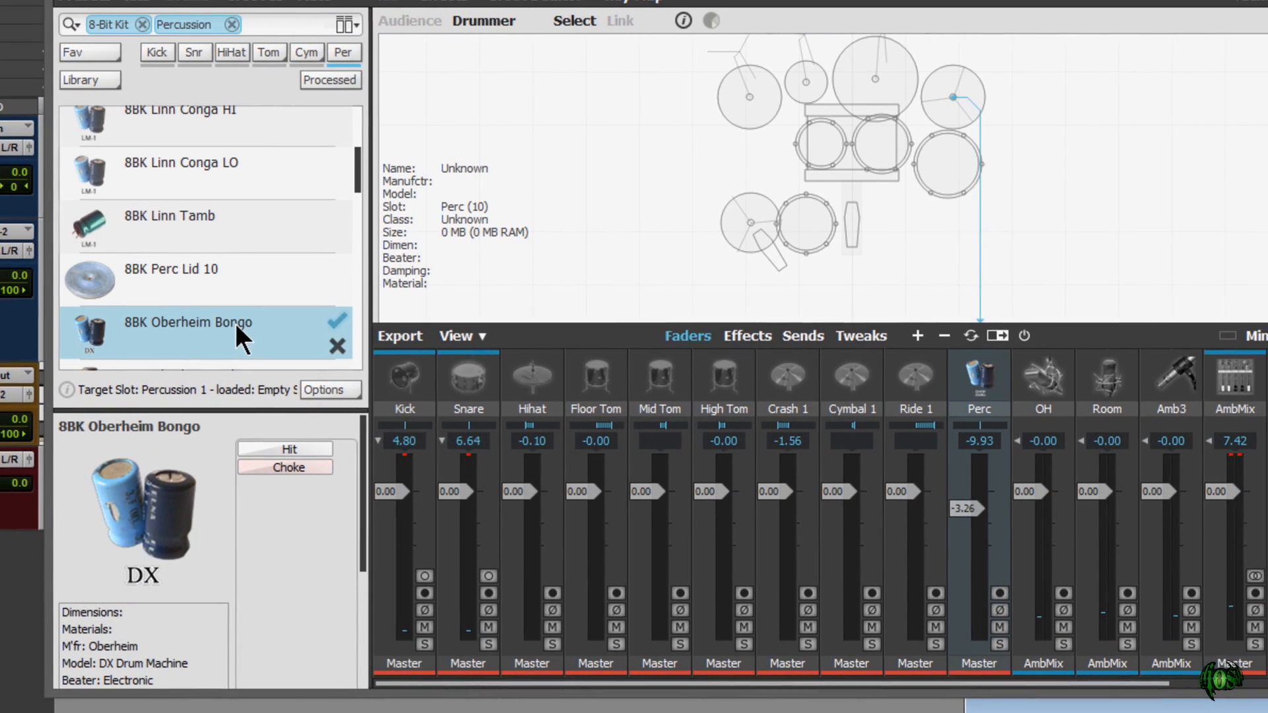
{"action": "left_click", "coordinate": [304, 447]}
{"action": "left_click", "coordinate": [317, 444]}
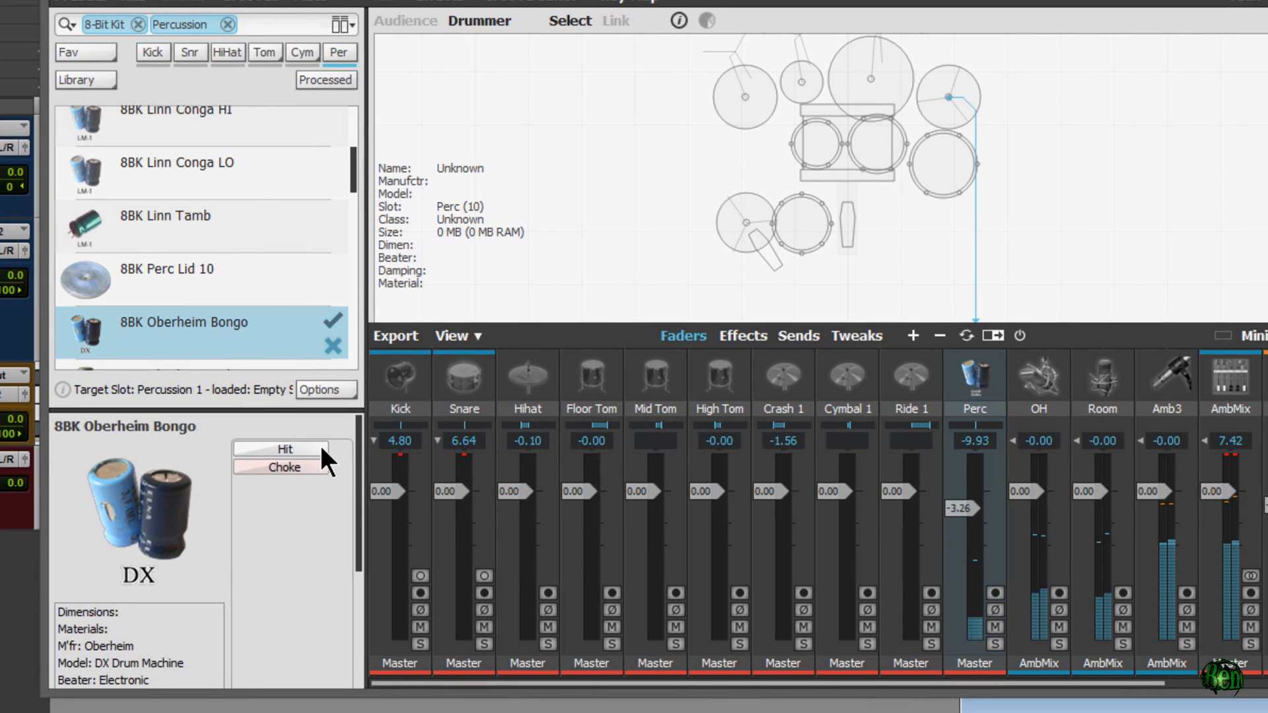
{"action": "scroll", "coordinate": [289, 241], "scroll_direction": "down", "scroll_amount": 3}
{"action": "left_click", "coordinate": [267, 228]}
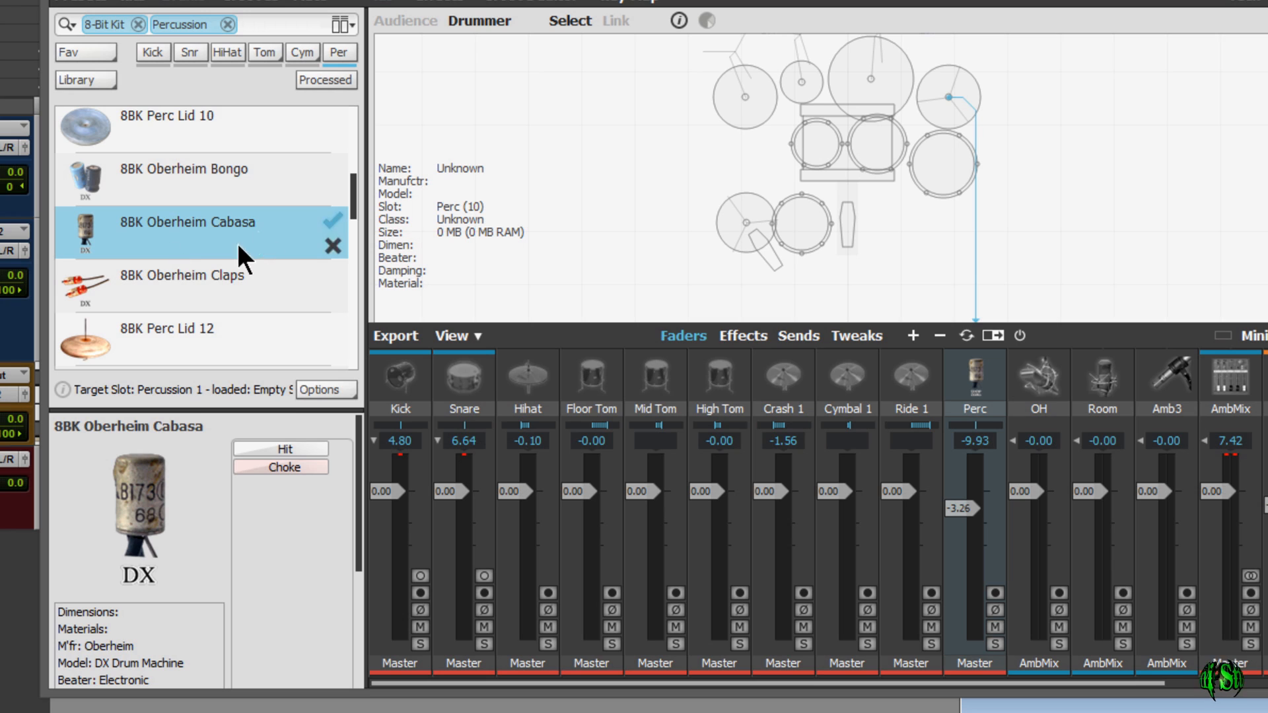
{"action": "left_click", "coordinate": [314, 449]}
{"action": "left_click", "coordinate": [317, 448]}
- Audition 8BK Oberheim Claps with repeated hits
{"action": "left_click", "coordinate": [224, 297]}
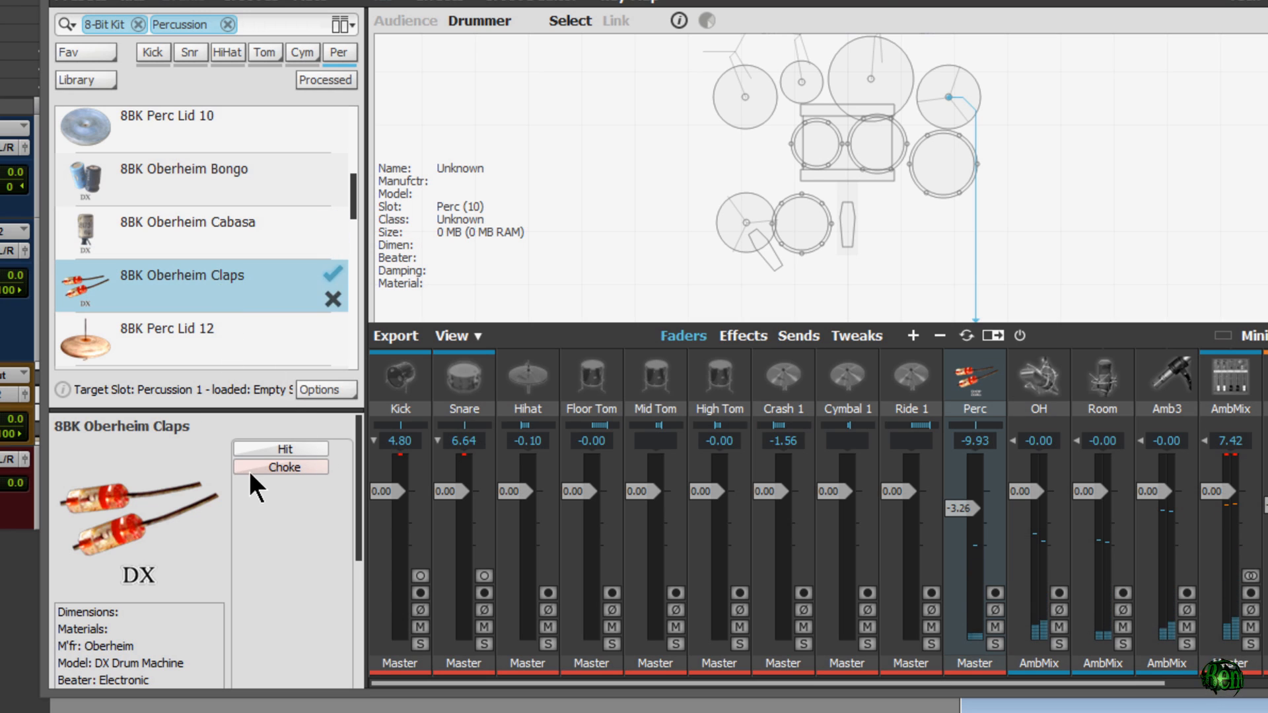
{"action": "left_click", "coordinate": [271, 446]}
{"action": "left_click", "coordinate": [297, 445]}
{"action": "left_click", "coordinate": [317, 445]}
- Audition 8BK Perc Lid 12 with repeated hits and examine its full drum details
{"action": "left_click", "coordinate": [228, 327]}
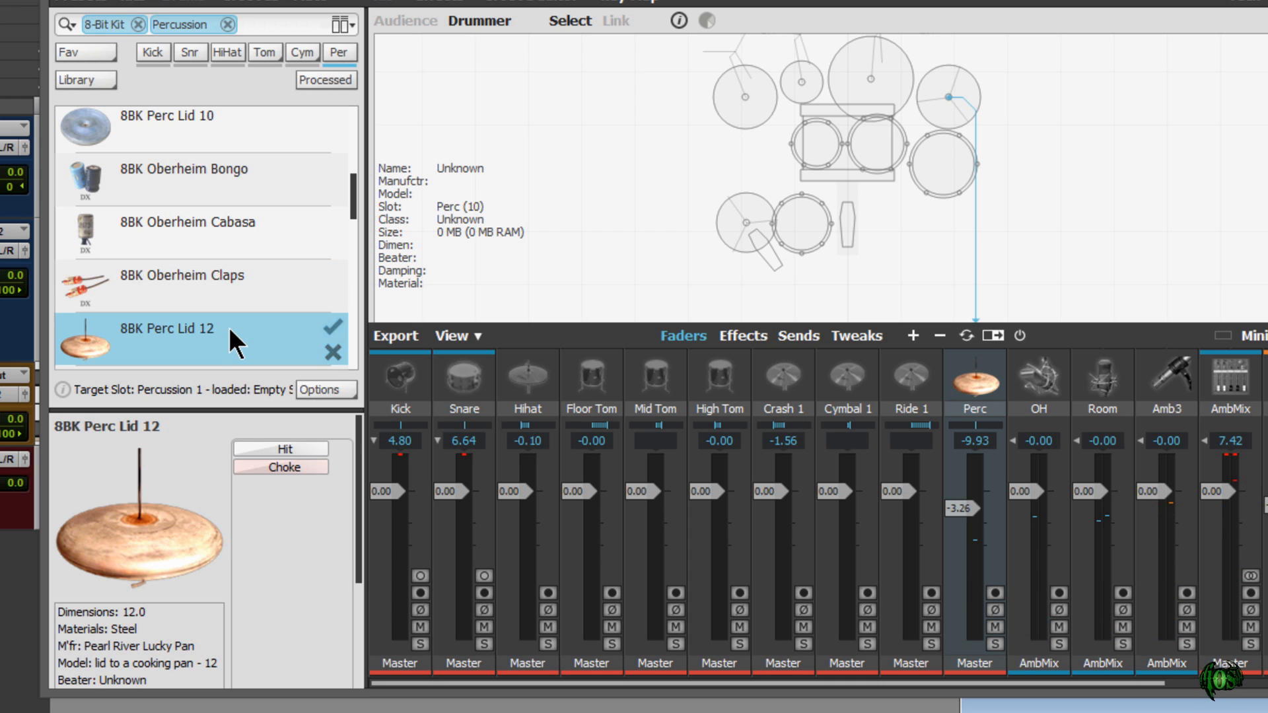
{"action": "left_click", "coordinate": [285, 446]}
{"action": "left_click", "coordinate": [301, 445]}
{"action": "left_click", "coordinate": [322, 444]}
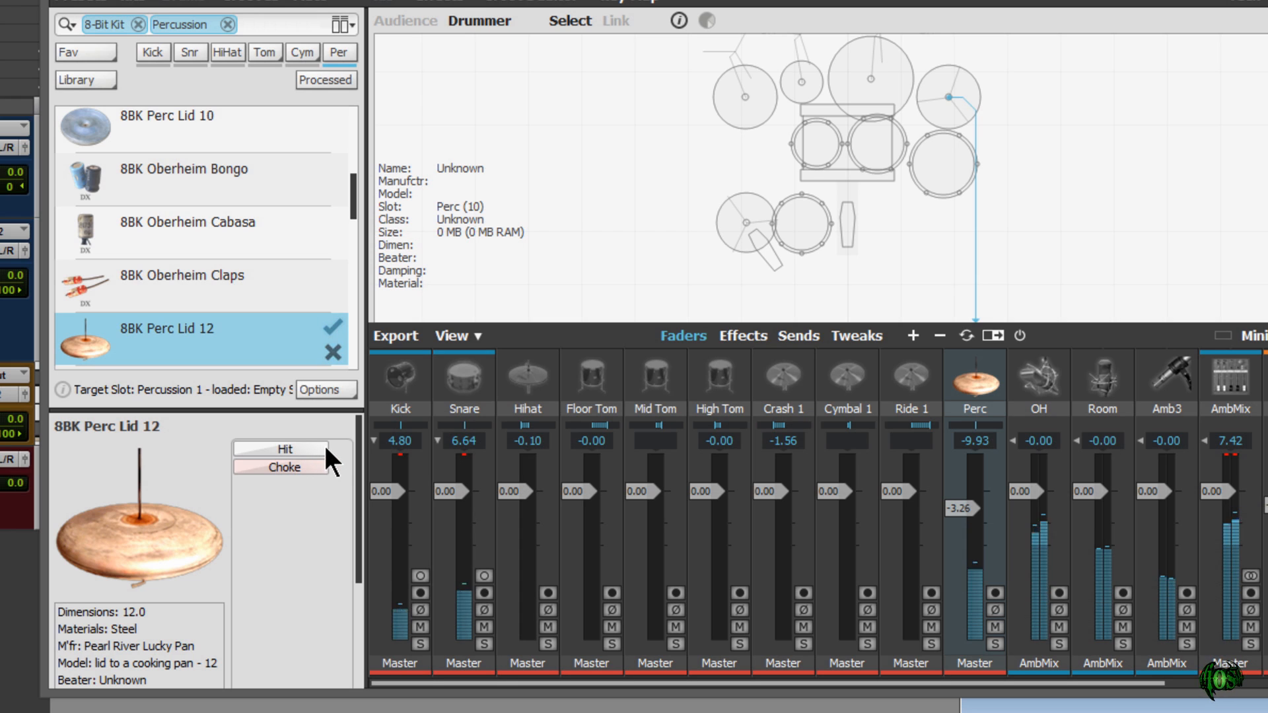
{"action": "left_click_drag", "start_coordinate": [360, 470], "coordinate": [351, 634]}
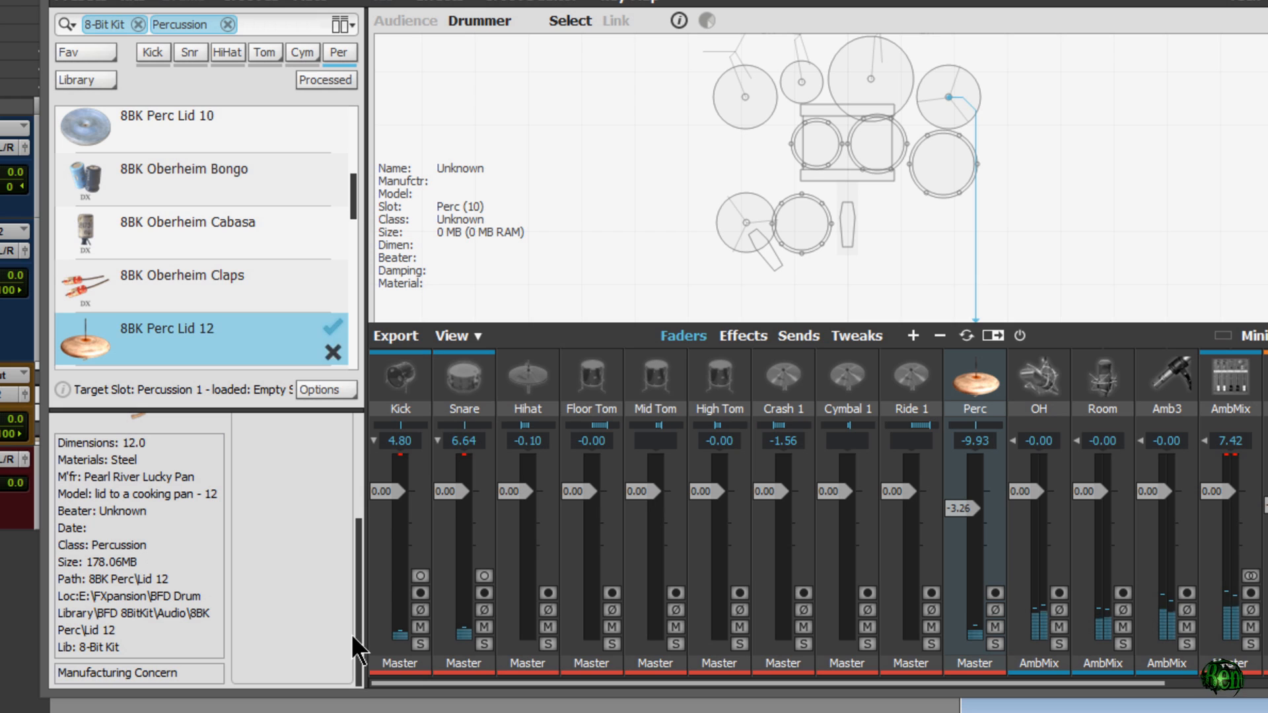
- Audition the 808 handclaps, 8BK 808 Claps Hi and 8BK 808 Claps Lo
{"action": "left_click_drag", "start_coordinate": [352, 190], "coordinate": [348, 228]}
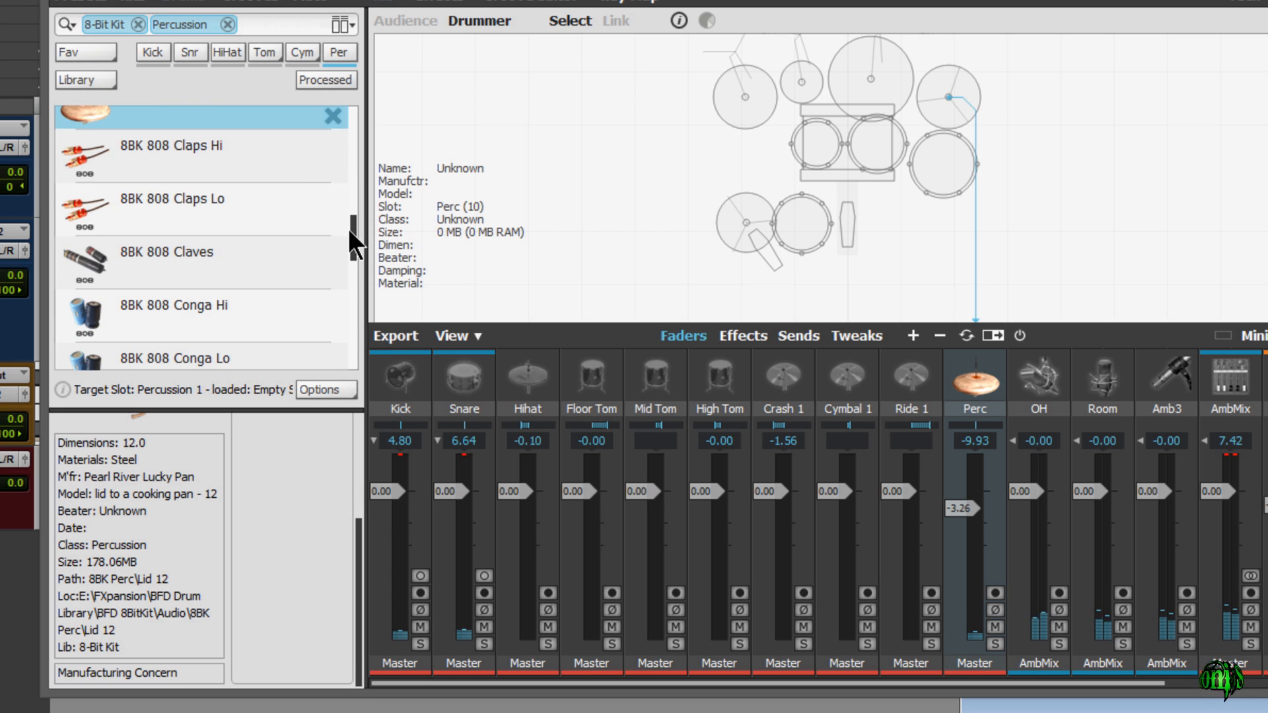
{"action": "left_click", "coordinate": [259, 145]}
{"action": "left_click", "coordinate": [290, 448]}
{"action": "left_click", "coordinate": [313, 450]}
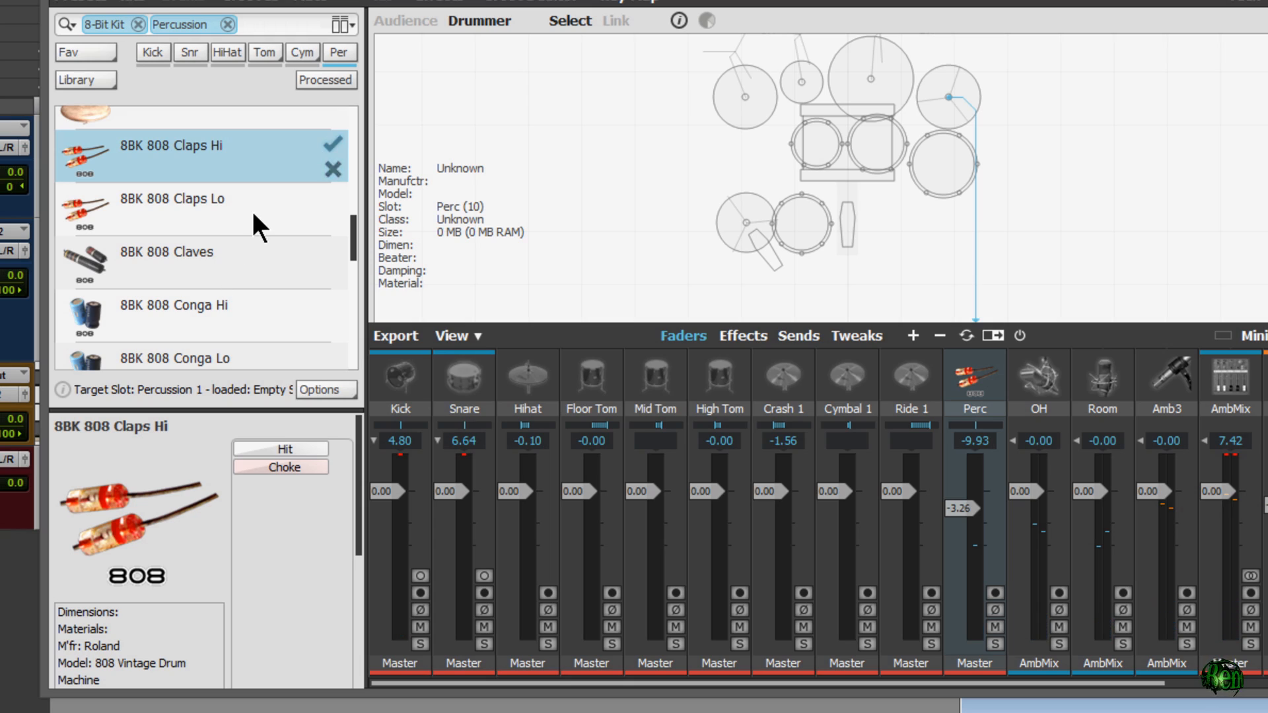
{"action": "left_click", "coordinate": [231, 202]}
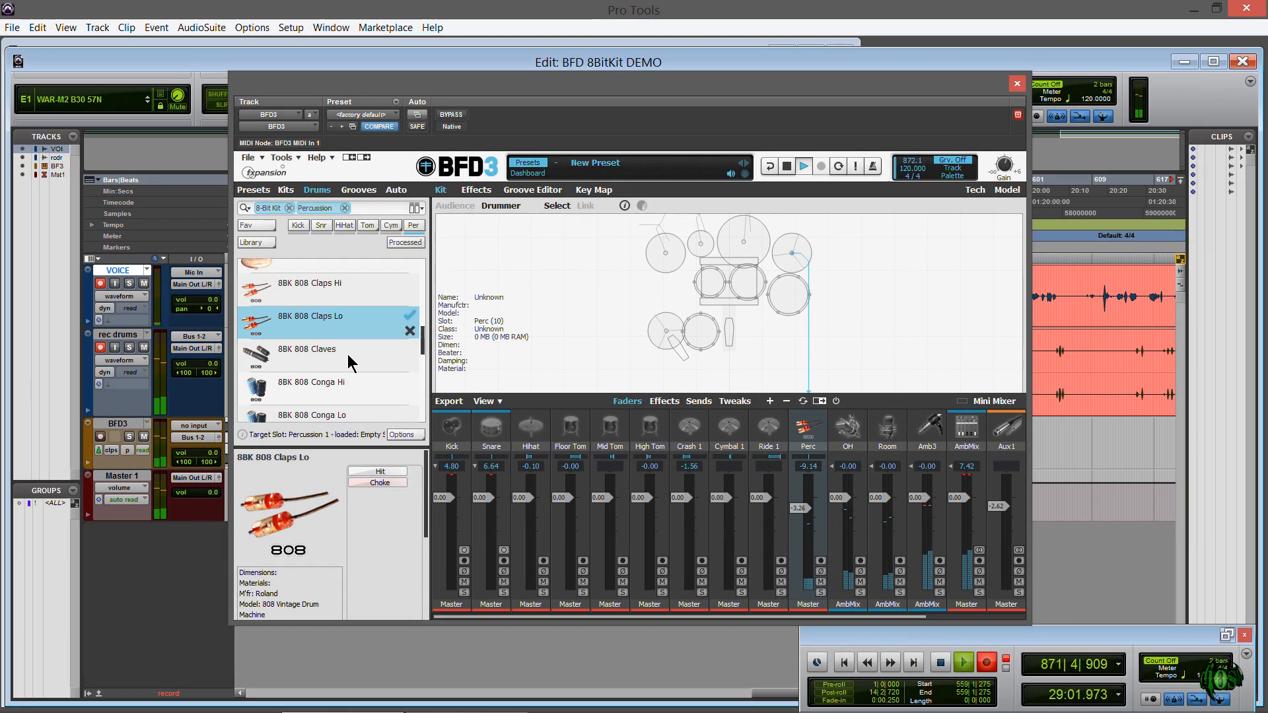
- Audition 8BK 808 Claves followed by the 808 Conga Hi and Conga Lo
{"action": "left_click", "coordinate": [350, 363]}
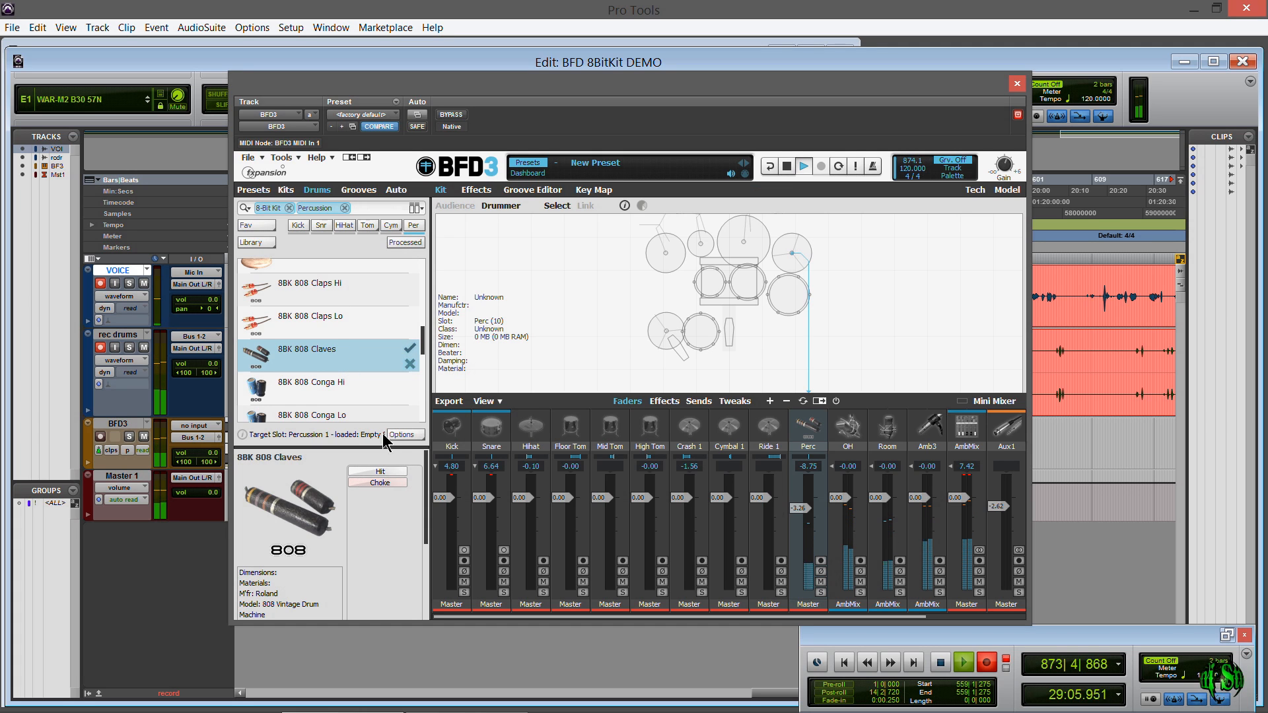
{"action": "left_click", "coordinate": [358, 389]}
{"action": "left_click", "coordinate": [378, 473]}
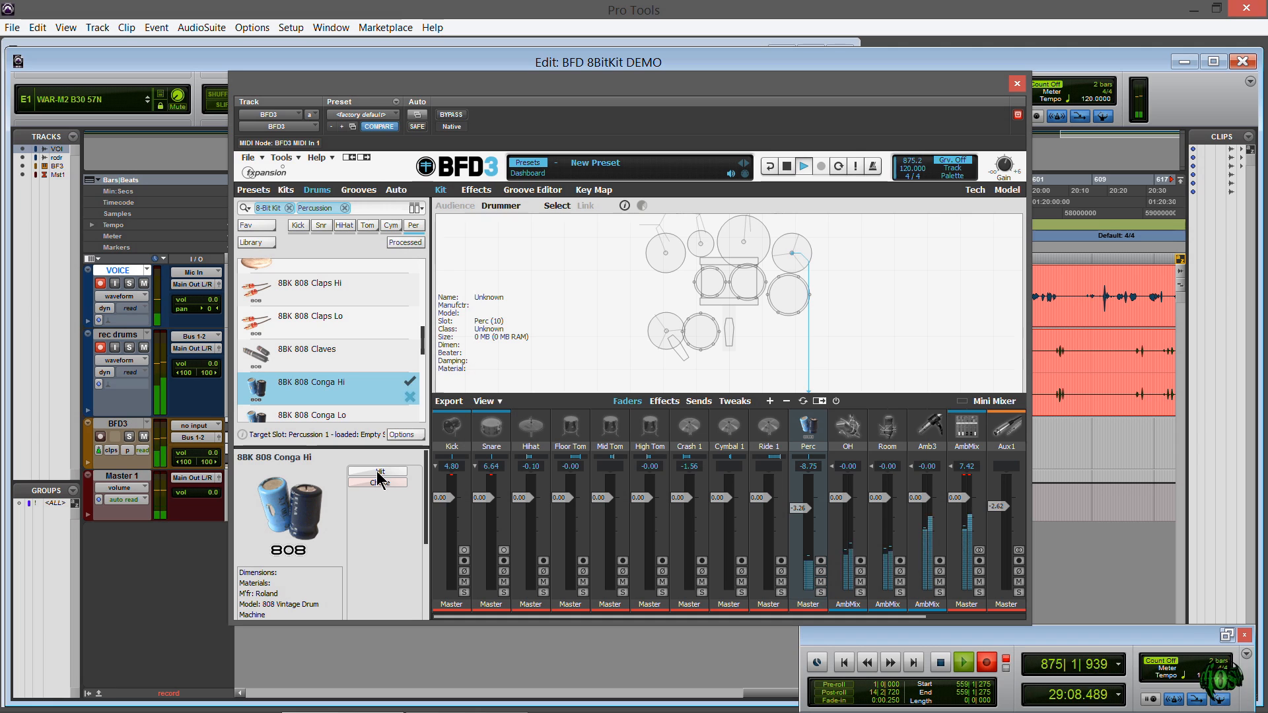
{"action": "left_click", "coordinate": [357, 423]}
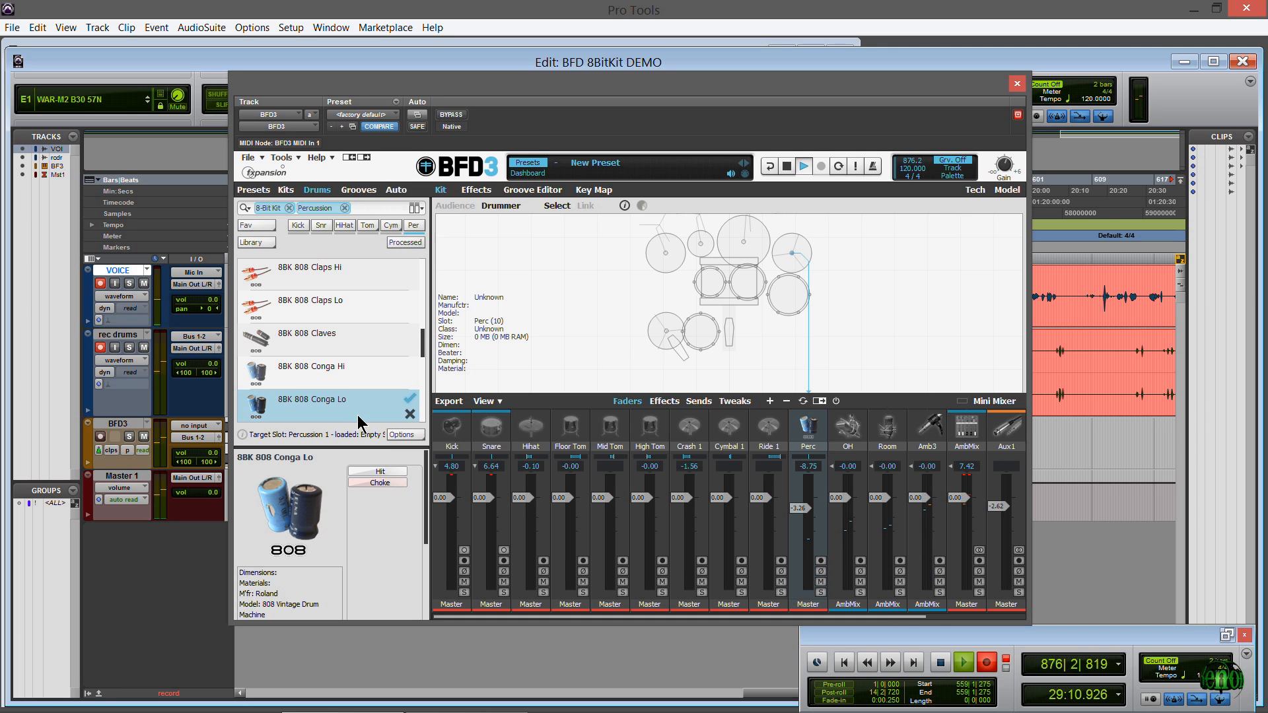
{"action": "left_click", "coordinate": [405, 472]}
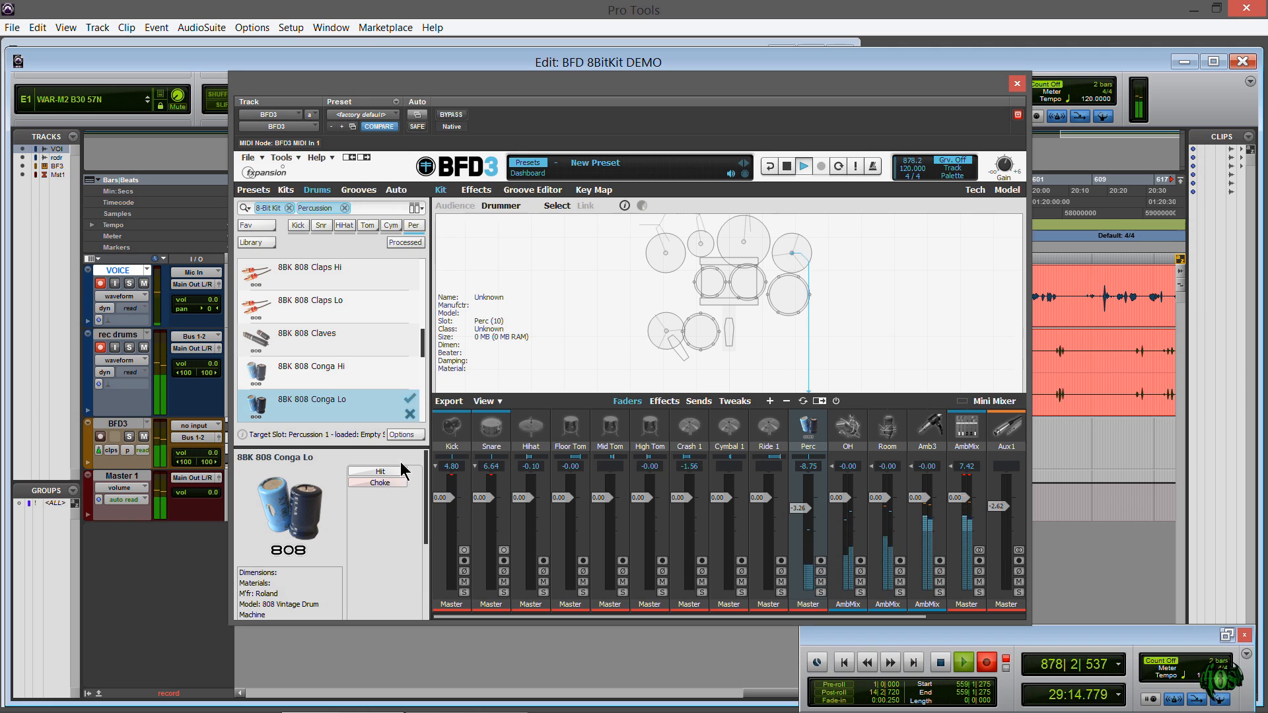
- Audition 8BK 808 Conga Mid with repeated hits
{"action": "left_click_drag", "start_coordinate": [422, 352], "coordinate": [424, 378]}
{"action": "left_click", "coordinate": [357, 303]}
{"action": "left_click", "coordinate": [401, 471]}
{"action": "left_click", "coordinate": [403, 471]}
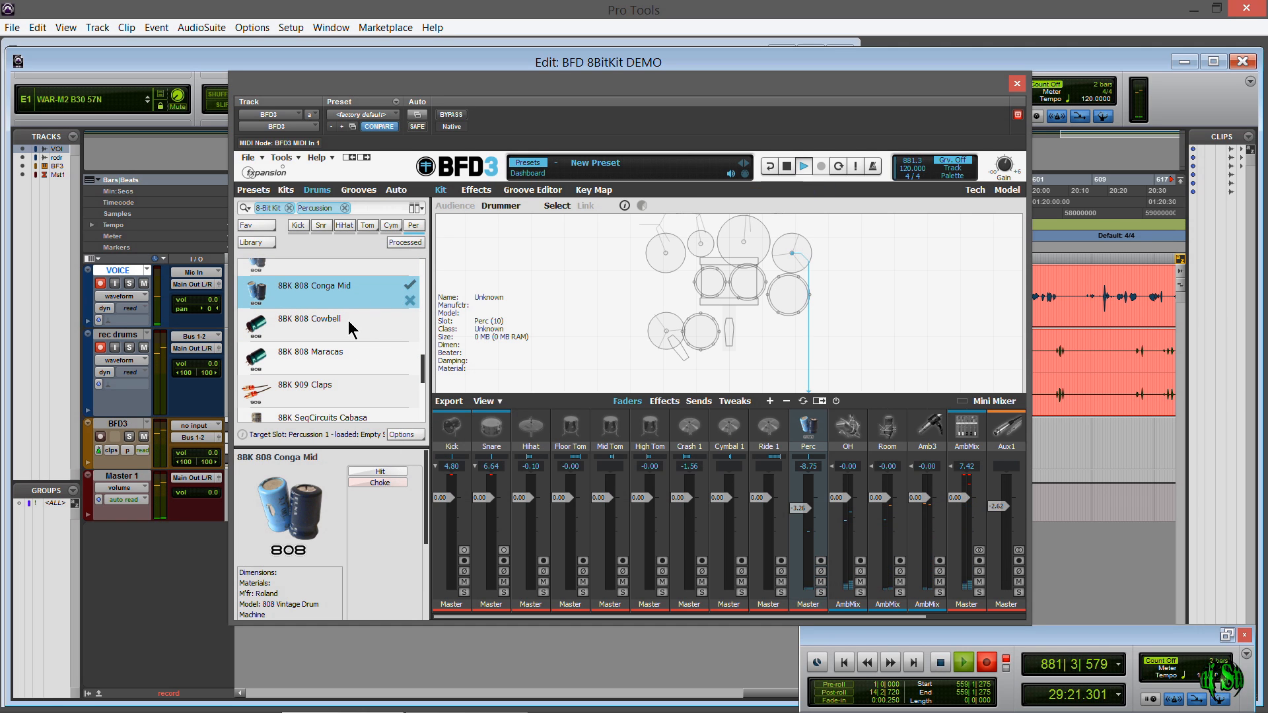
- Audition 8BK 808 Cowbell and 8BK 808 Maracas
{"action": "left_click", "coordinate": [350, 328]}
{"action": "left_click", "coordinate": [400, 472]}
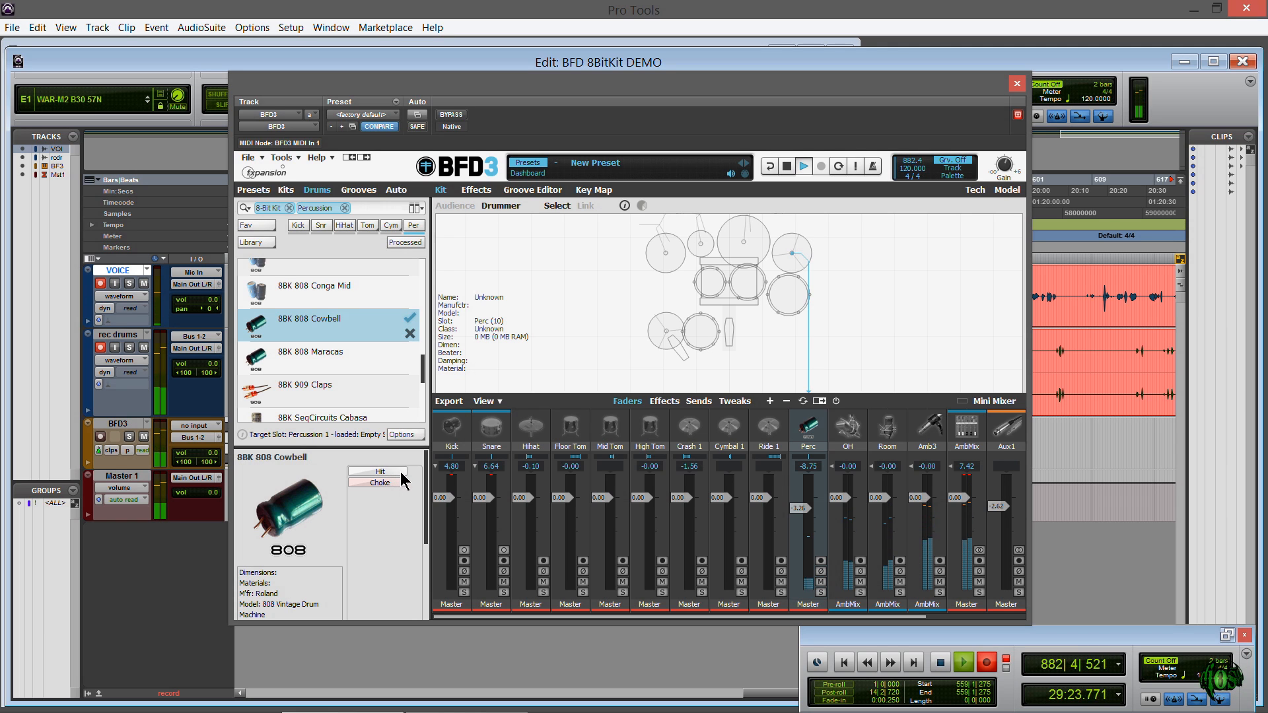
{"action": "left_click", "coordinate": [361, 366]}
{"action": "left_click", "coordinate": [380, 472]}
{"action": "left_click", "coordinate": [392, 473]}
{"action": "left_click", "coordinate": [400, 473]}
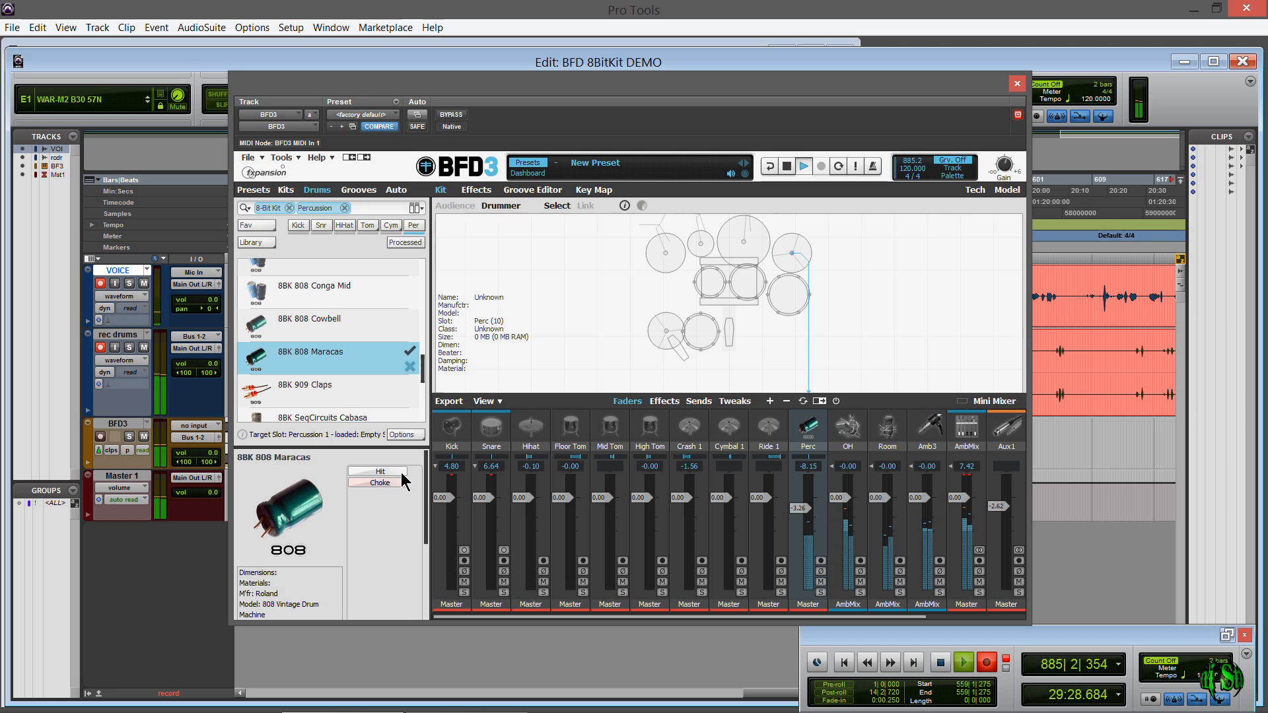
- Audition 8BK 909 Claps with repeated hits
{"action": "left_click", "coordinate": [383, 399]}
{"action": "left_click", "coordinate": [390, 471]}
{"action": "left_click", "coordinate": [401, 473]}
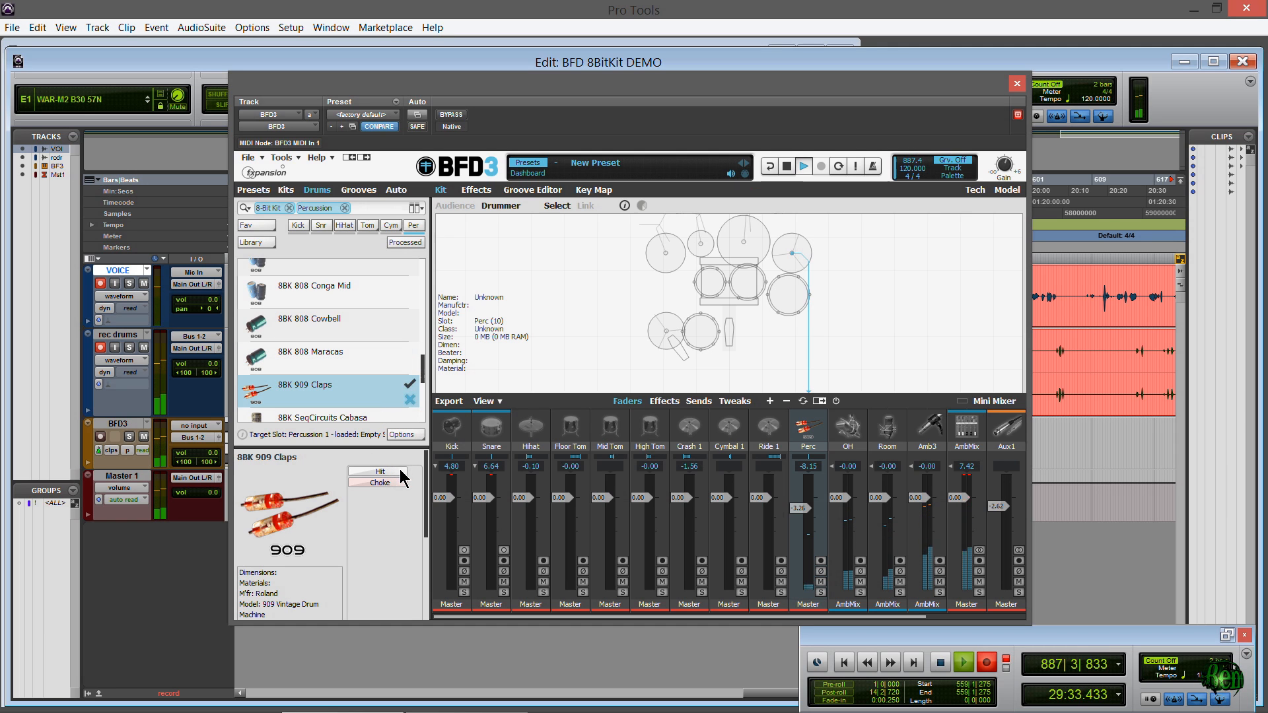
- Audition 8BK SeqCircuits Cabasa with repeated hits
{"action": "left_click_drag", "start_coordinate": [424, 372], "coordinate": [424, 397]}
{"action": "left_click", "coordinate": [381, 291]}
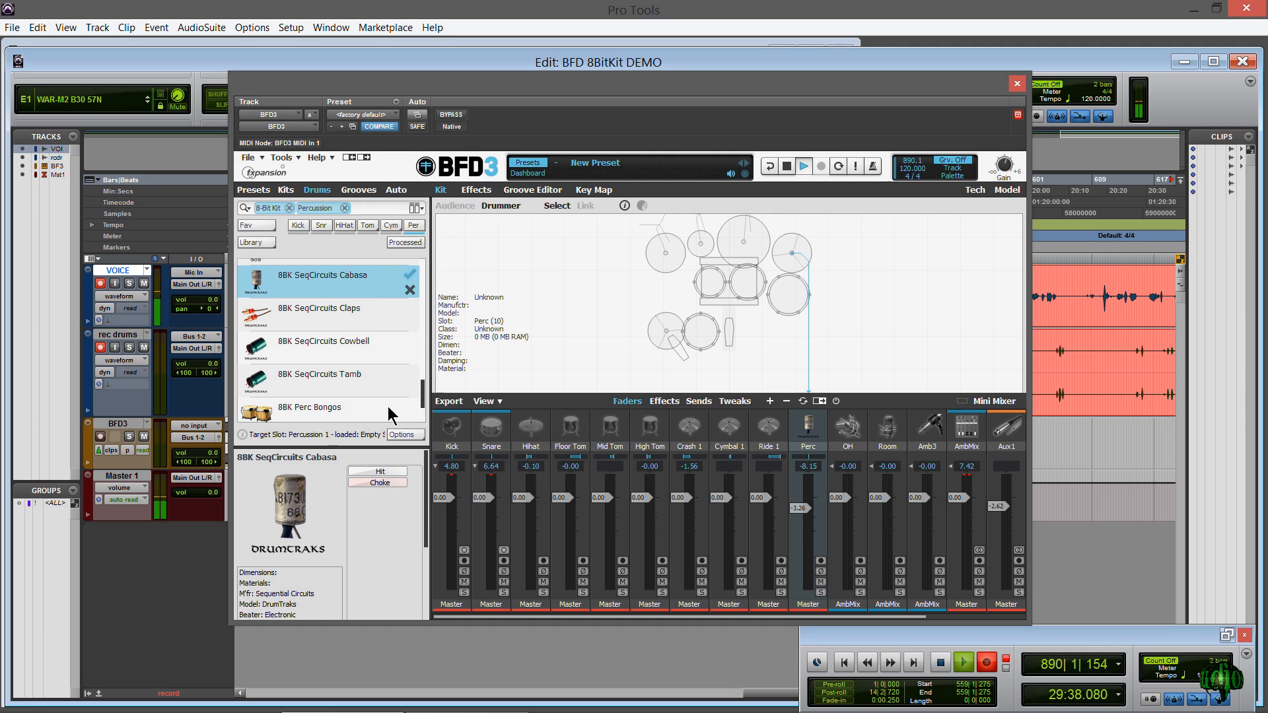
{"action": "left_click", "coordinate": [390, 472]}
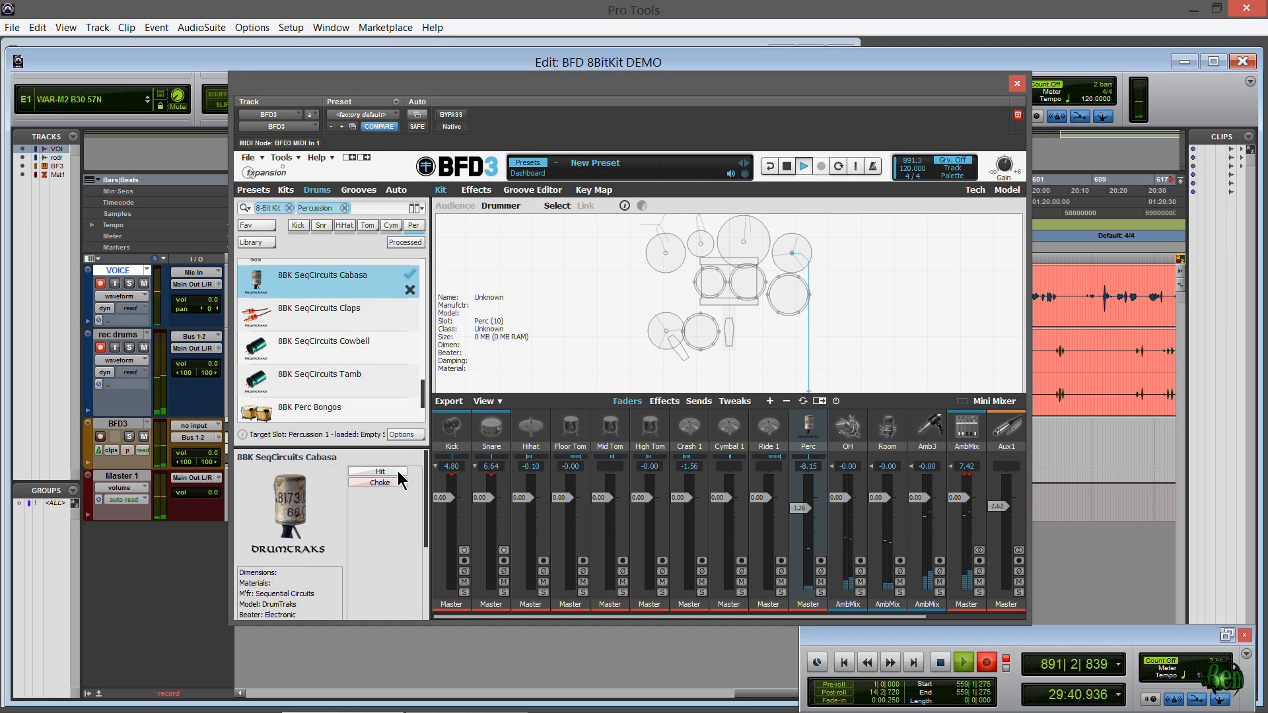
{"action": "left_click", "coordinate": [403, 473]}
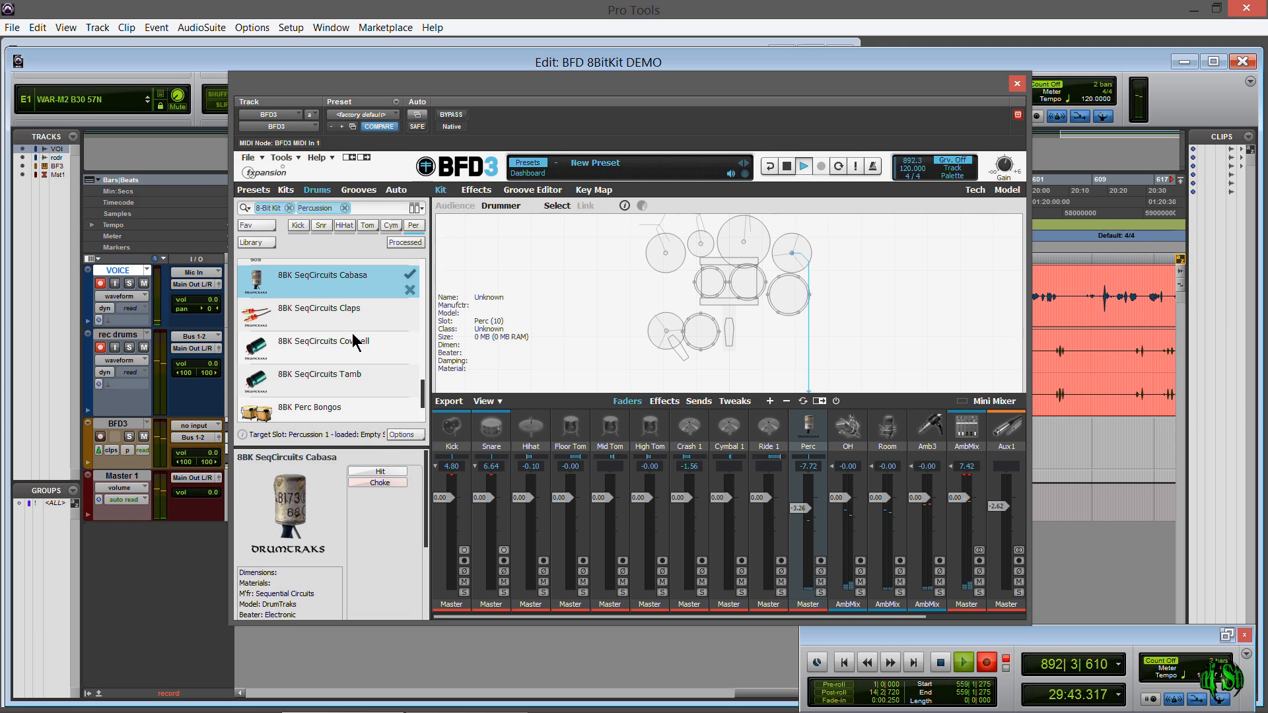
- Audition 8BK SeqCircuits Claps followed by 8BK SeqCircuits Cowbell
{"action": "left_click", "coordinate": [357, 322]}
{"action": "left_click", "coordinate": [395, 472]}
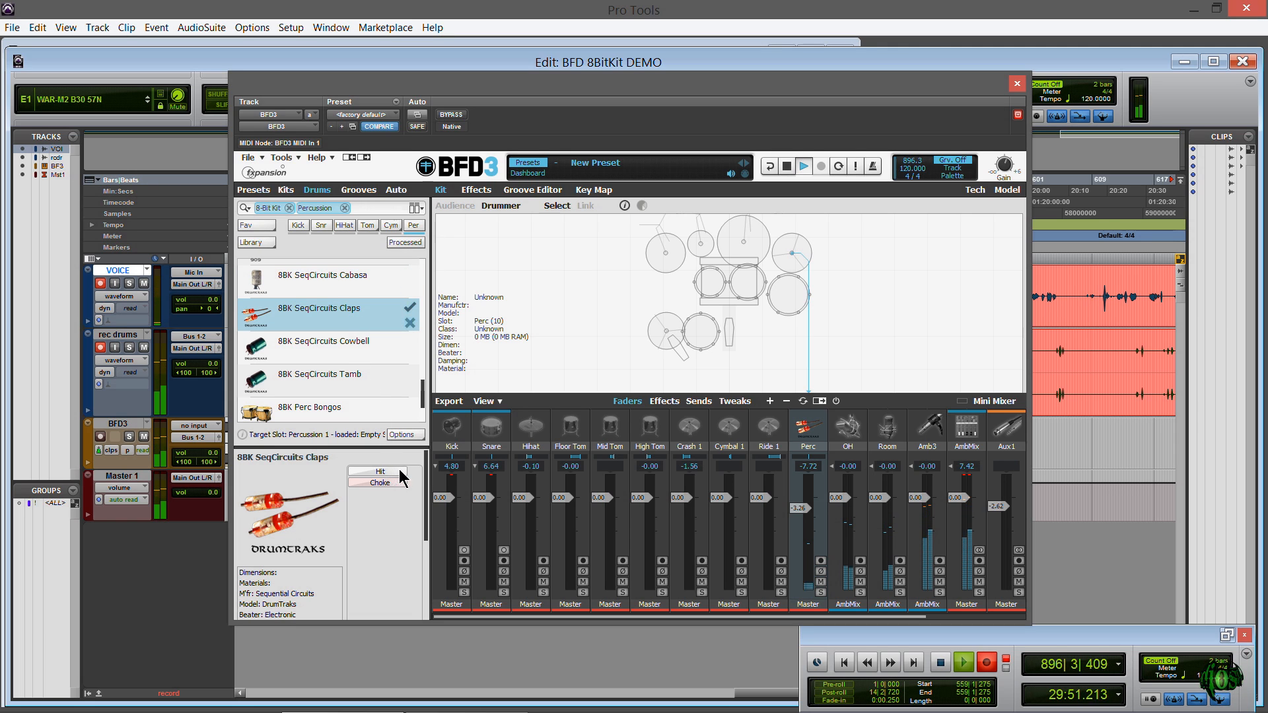
{"action": "left_click", "coordinate": [403, 473]}
{"action": "left_click", "coordinate": [360, 350]}
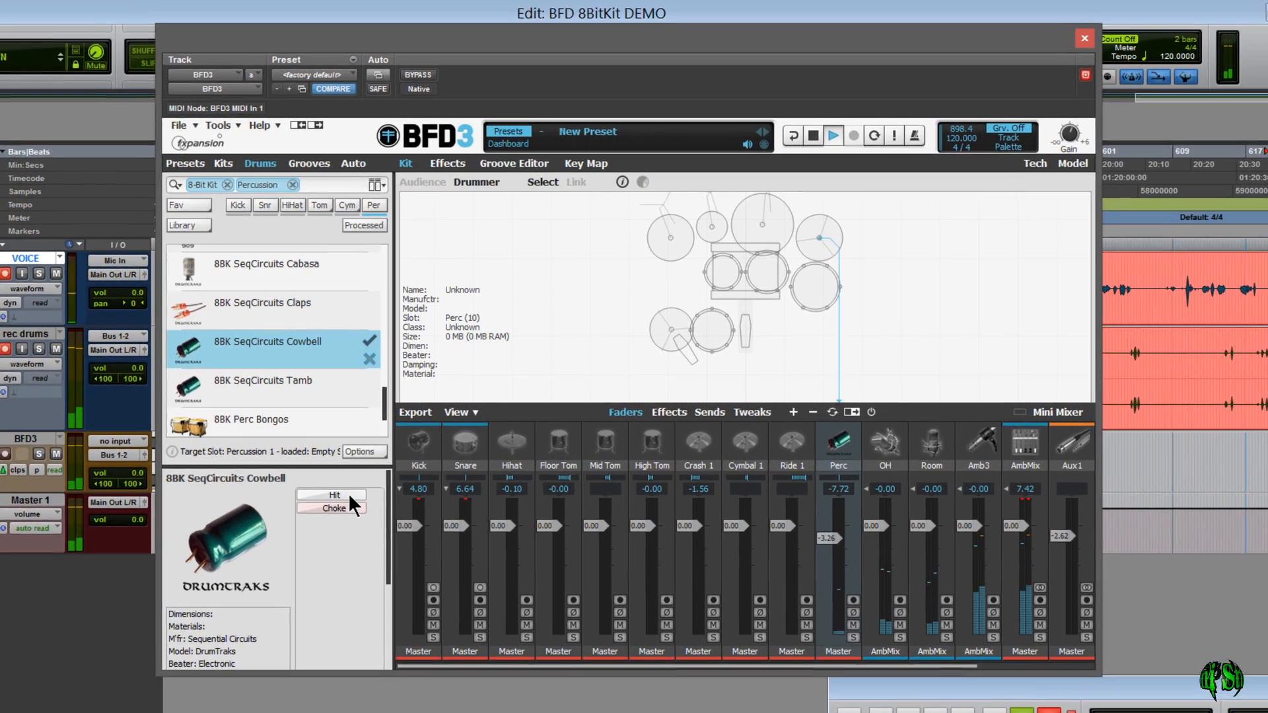
{"action": "left_click", "coordinate": [395, 472]}
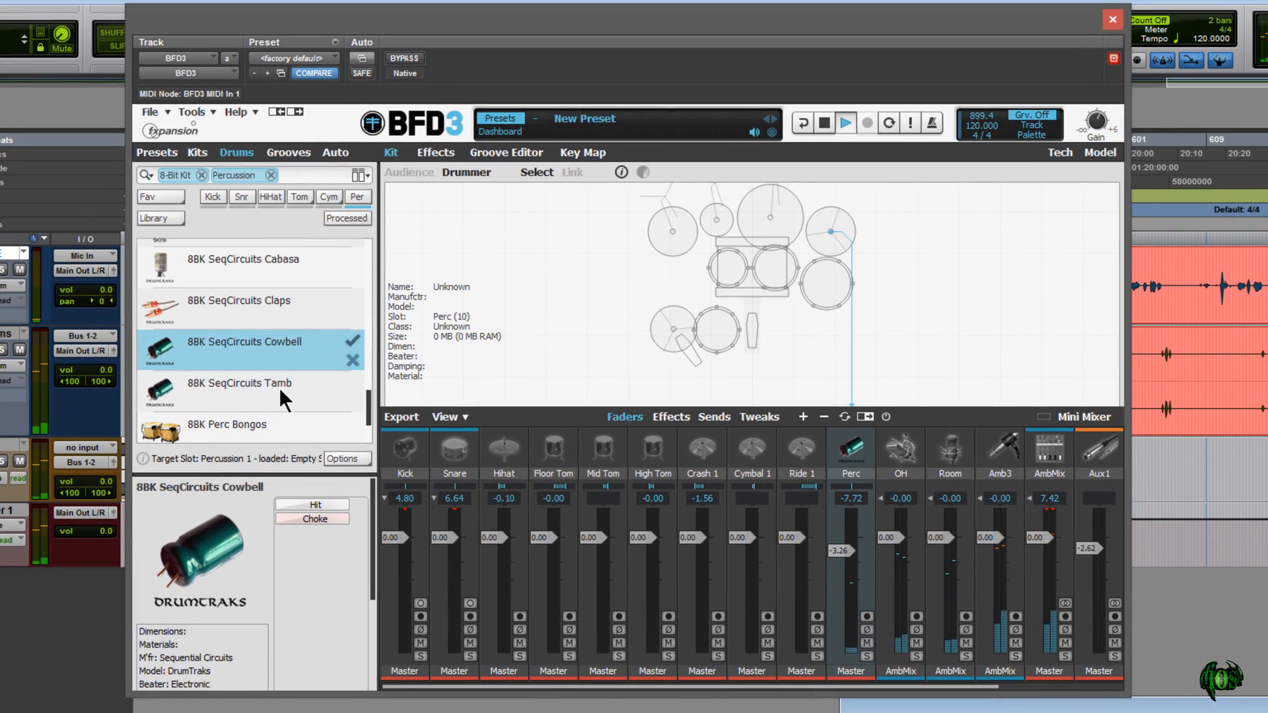
- Audition 8BK SeqCircuits Tamb with repeated hits
{"action": "left_click", "coordinate": [283, 384]}
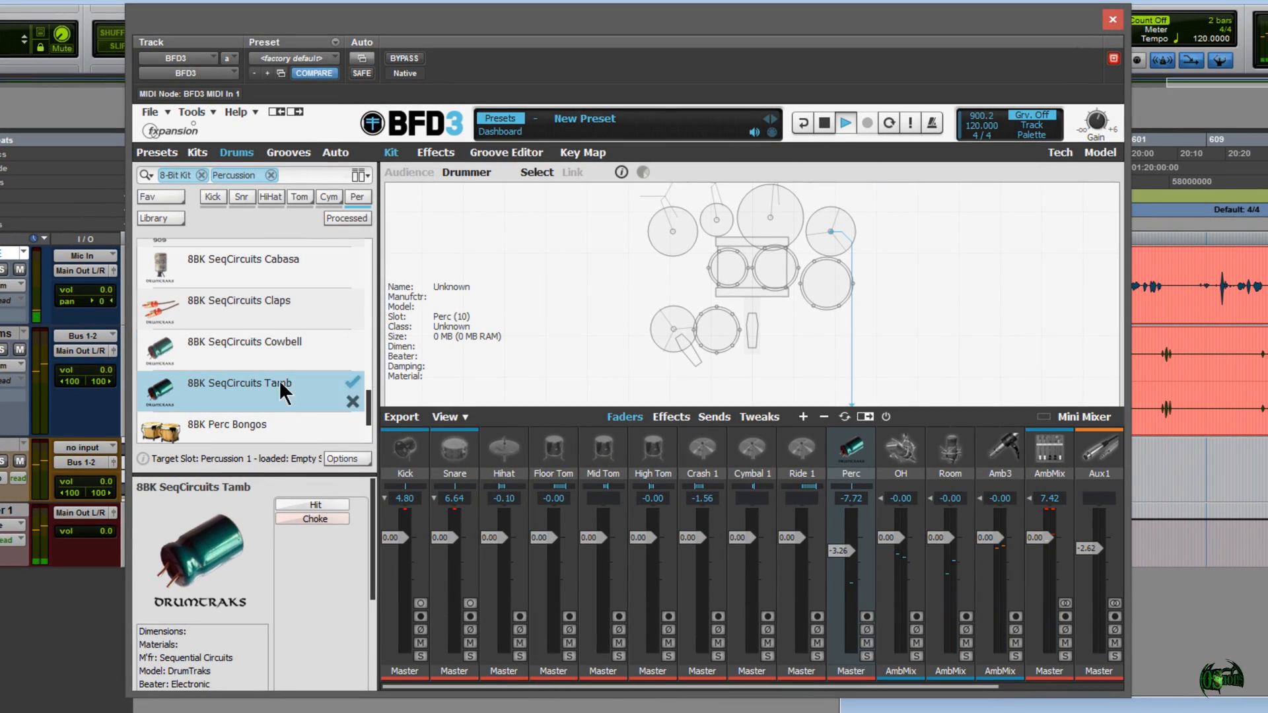
{"action": "left_click", "coordinate": [318, 504]}
{"action": "left_click", "coordinate": [335, 503]}
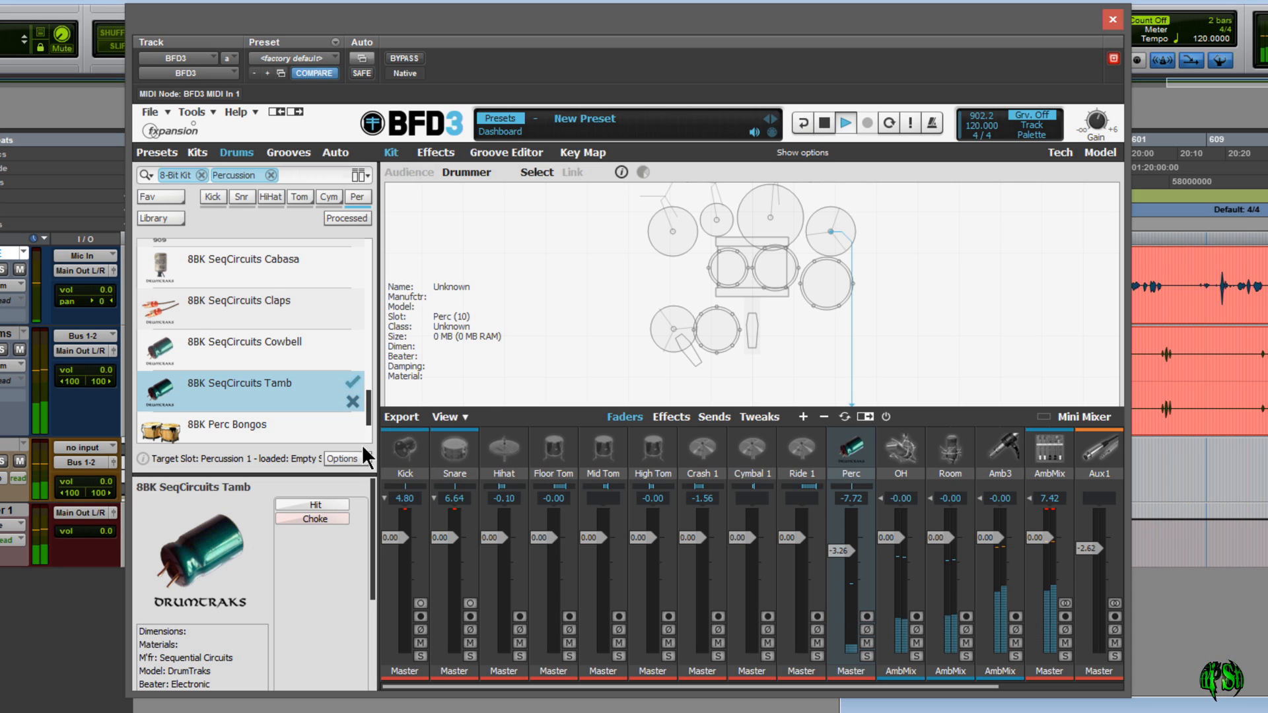
- Audition the Hit and Bell articulations of 8BK Perc Bongos and read the instrument's details
{"action": "left_click_drag", "start_coordinate": [369, 407], "coordinate": [369, 427]}
{"action": "left_click", "coordinate": [250, 330]}
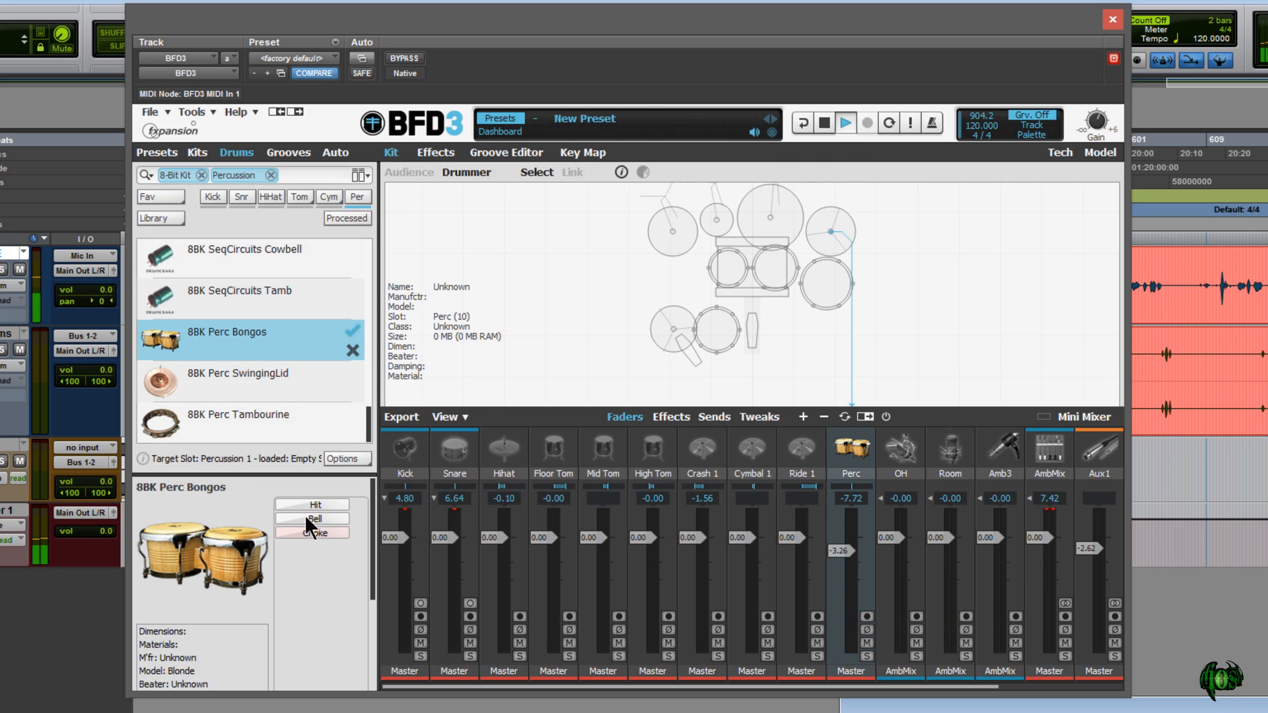
{"action": "left_click", "coordinate": [319, 502]}
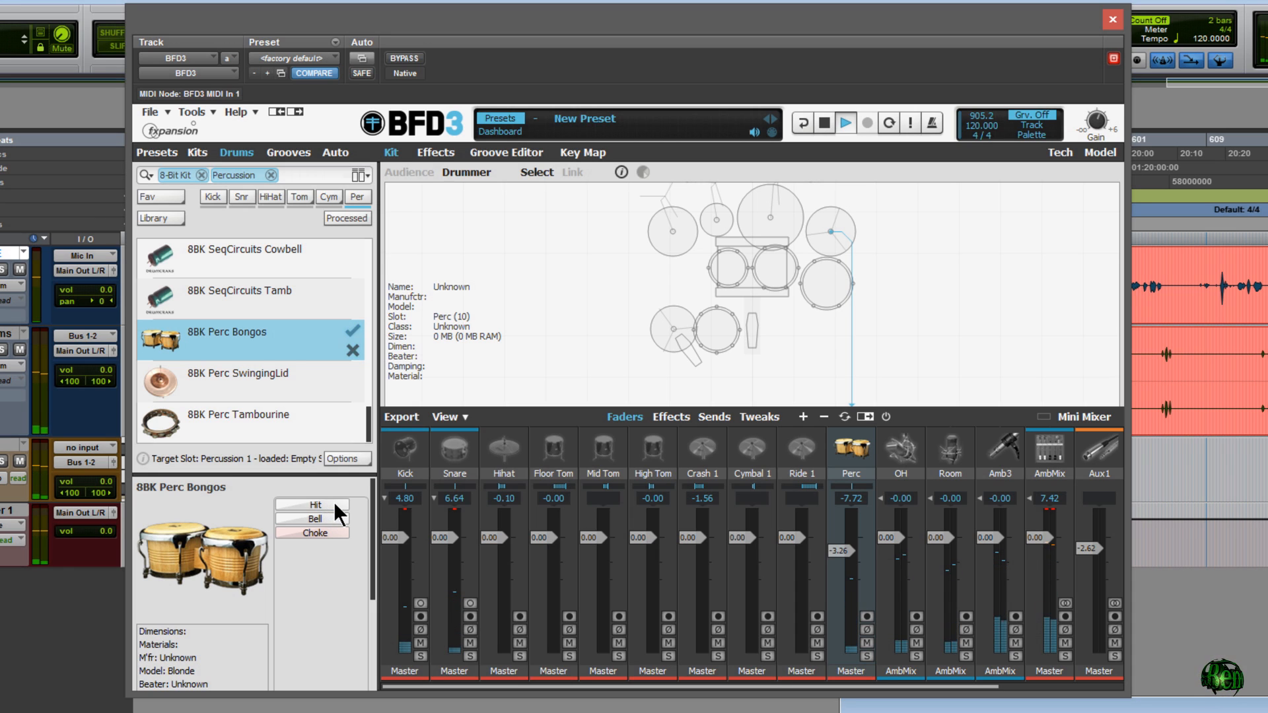
{"action": "left_click", "coordinate": [337, 503]}
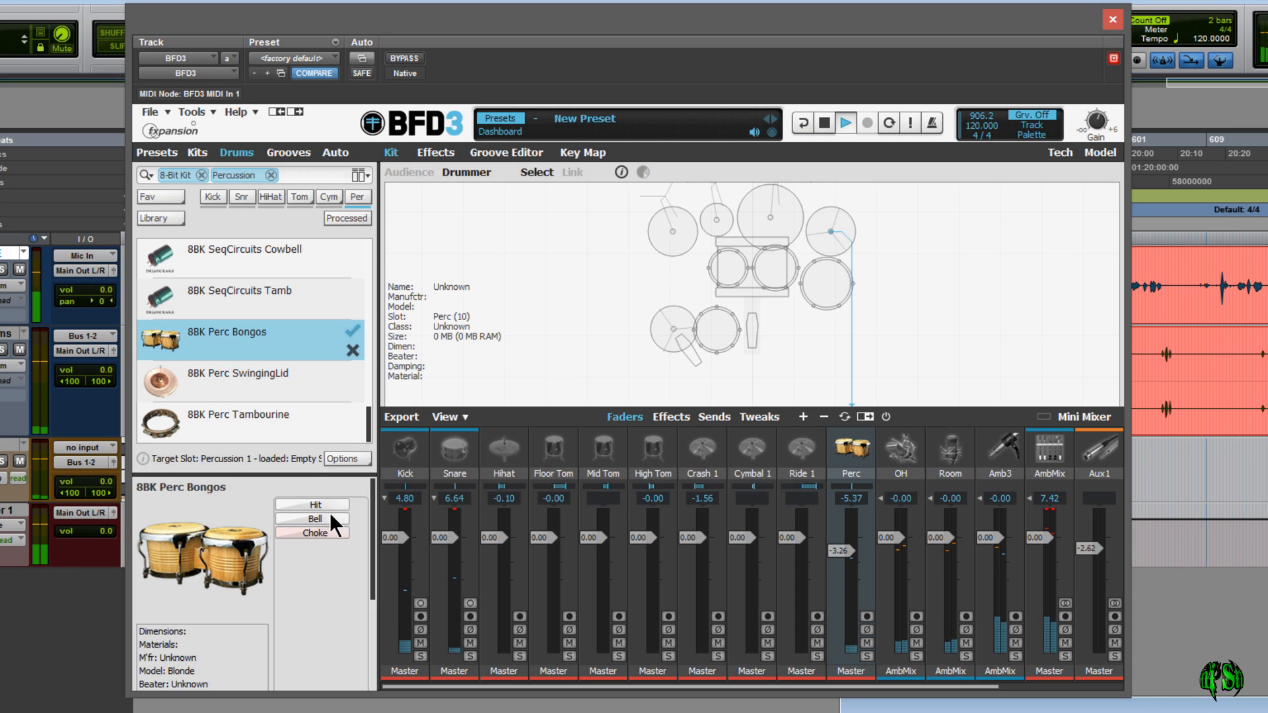
{"action": "left_click", "coordinate": [316, 517]}
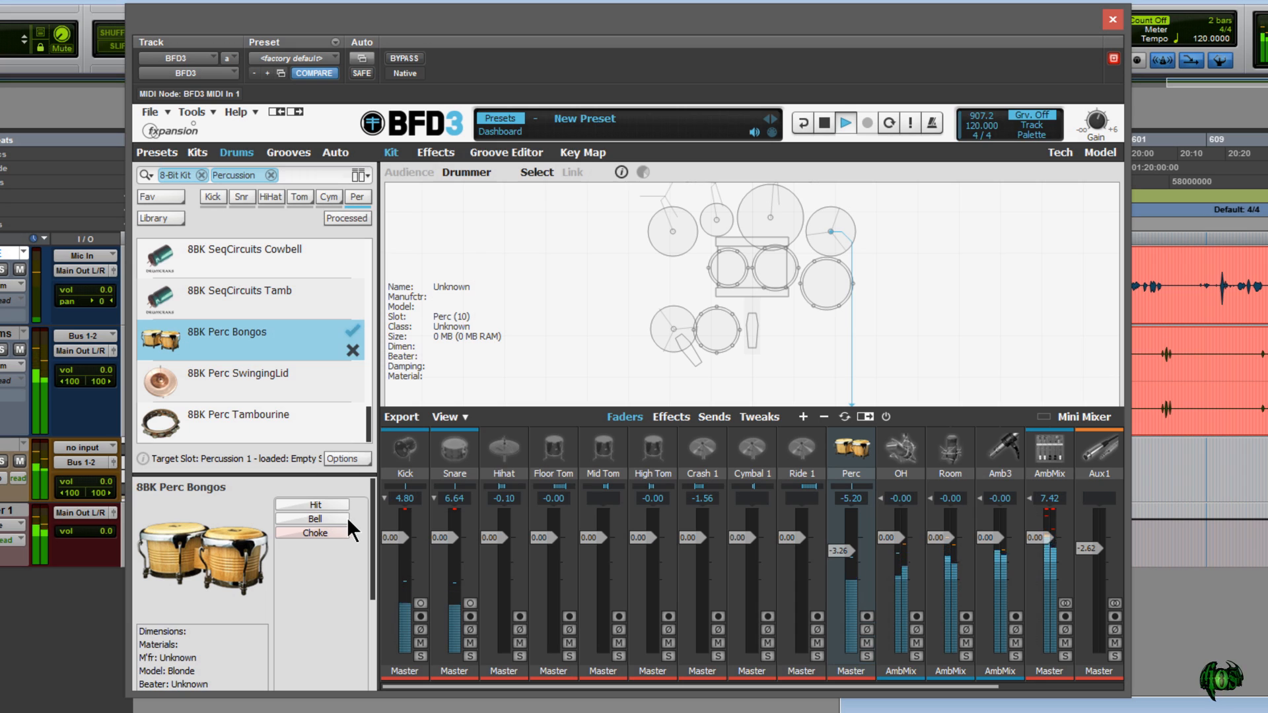
{"action": "scroll", "coordinate": [374, 555], "scroll_direction": "down", "scroll_amount": 4}
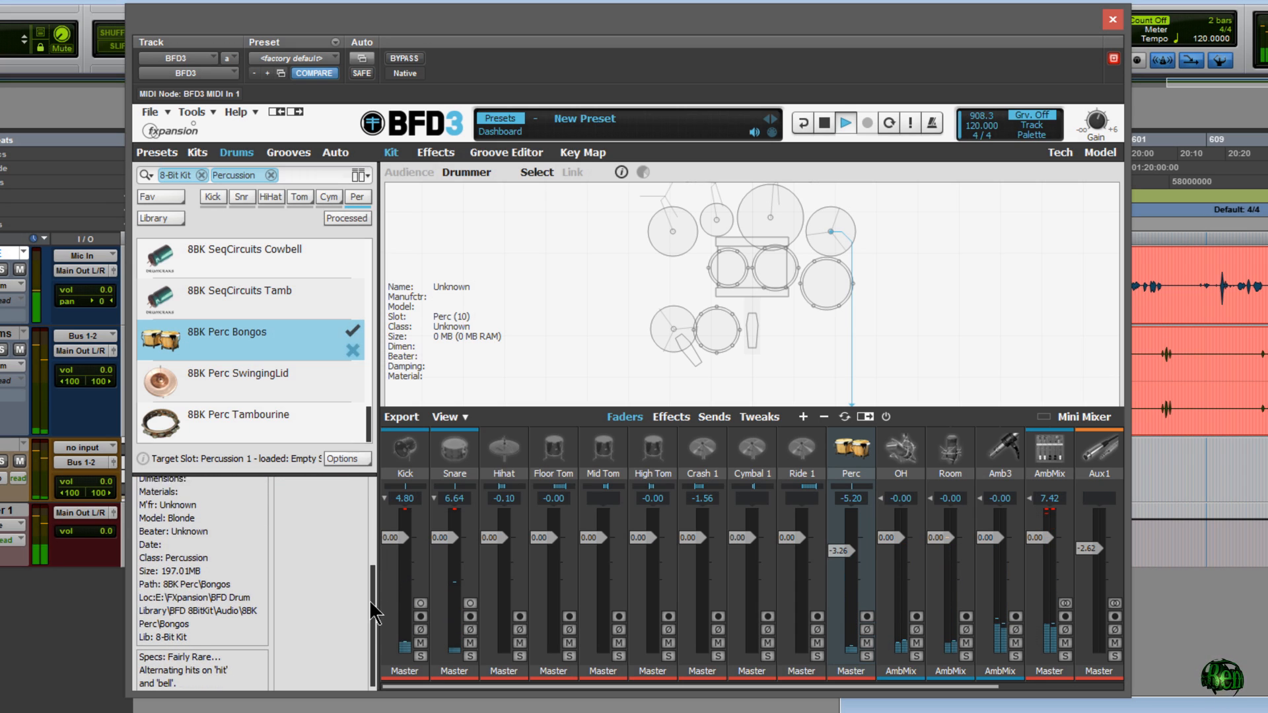
- Read the details of 8BK Perc SwingingLid and audition its hits, and select 8BK Perc Tambourine to inspect its details
{"action": "left_click", "coordinate": [246, 367]}
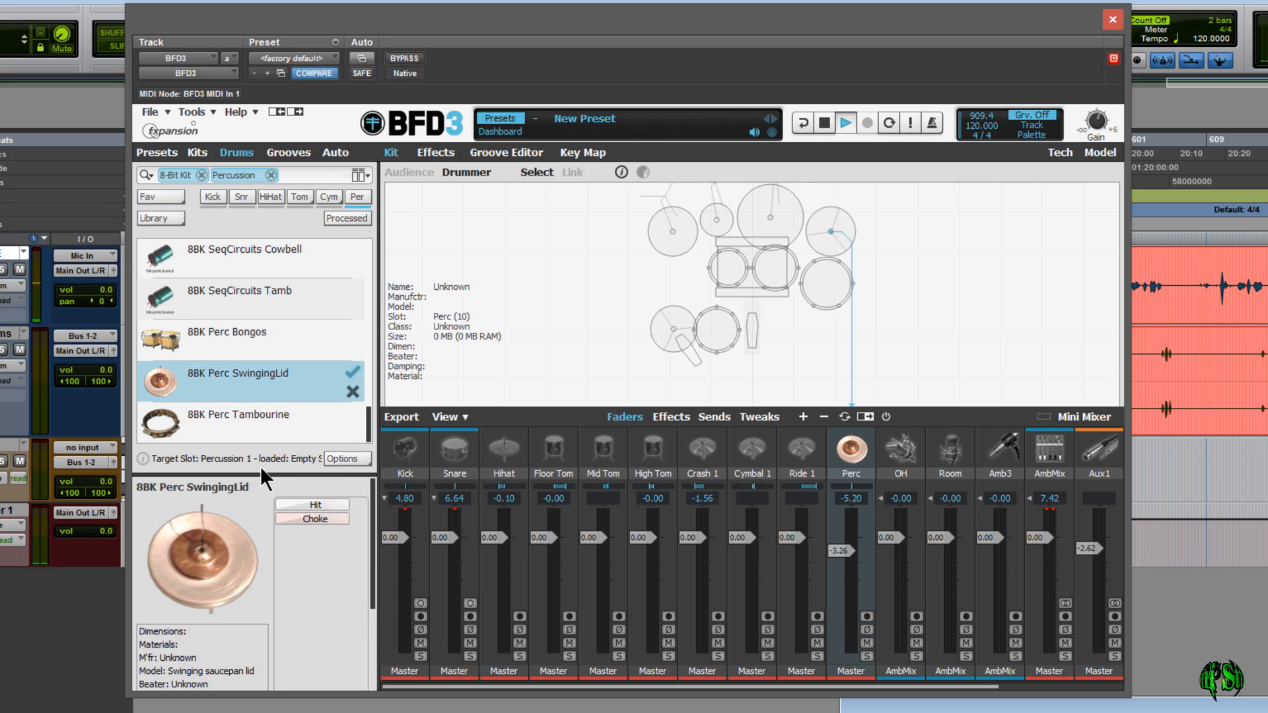
{"action": "scroll", "coordinate": [367, 573], "scroll_direction": "down", "scroll_amount": 5}
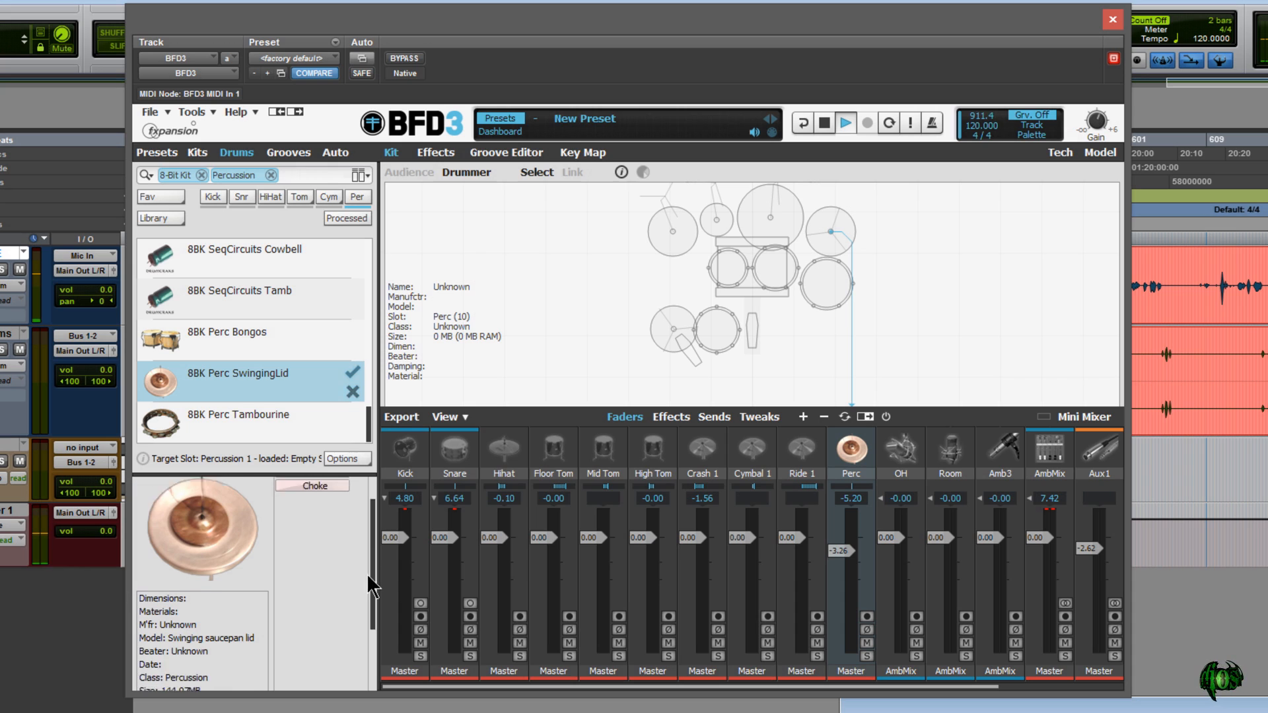
{"action": "scroll", "coordinate": [363, 634], "scroll_direction": "down", "scroll_amount": 1}
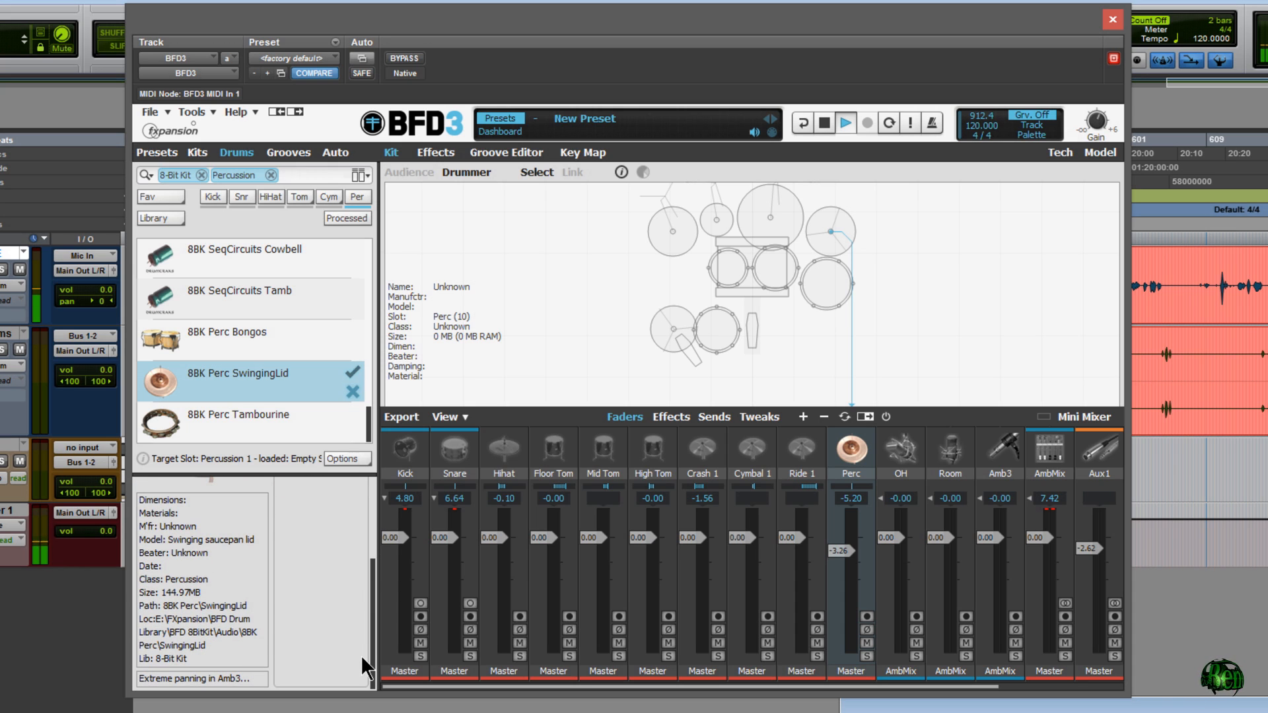
{"action": "scroll", "coordinate": [361, 655], "scroll_direction": "up", "scroll_amount": 6}
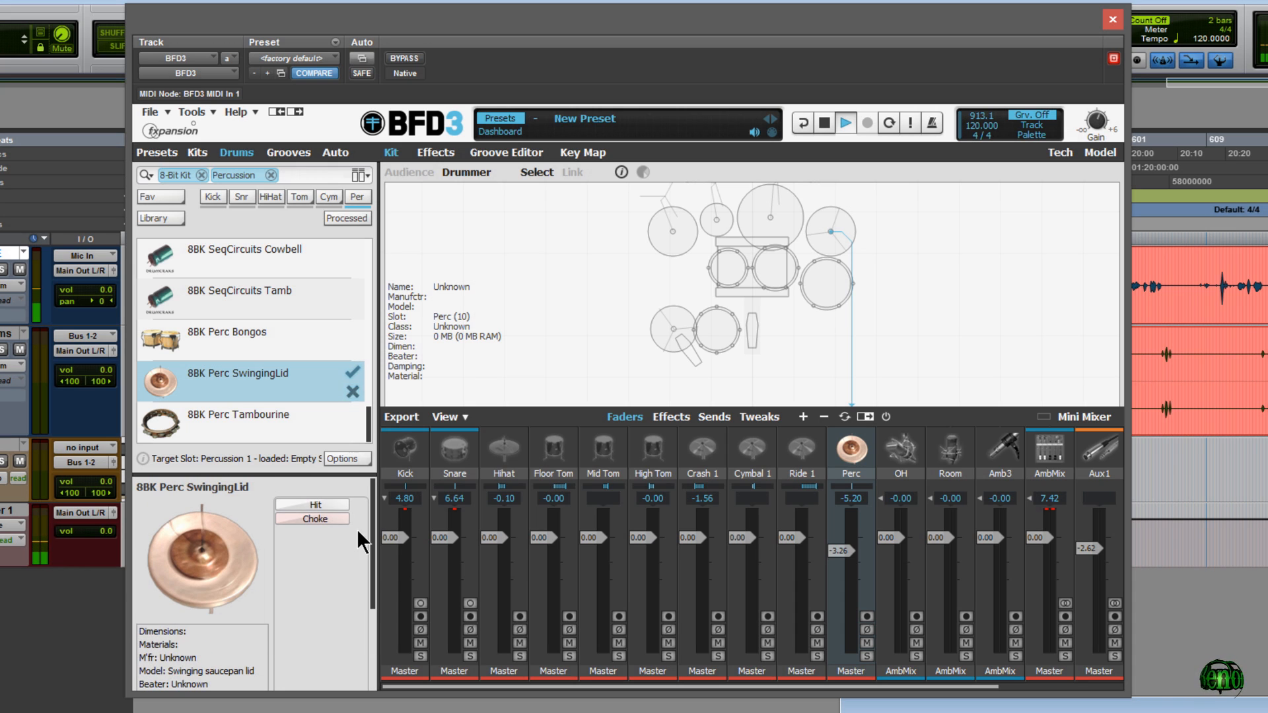
{"action": "left_click", "coordinate": [323, 503]}
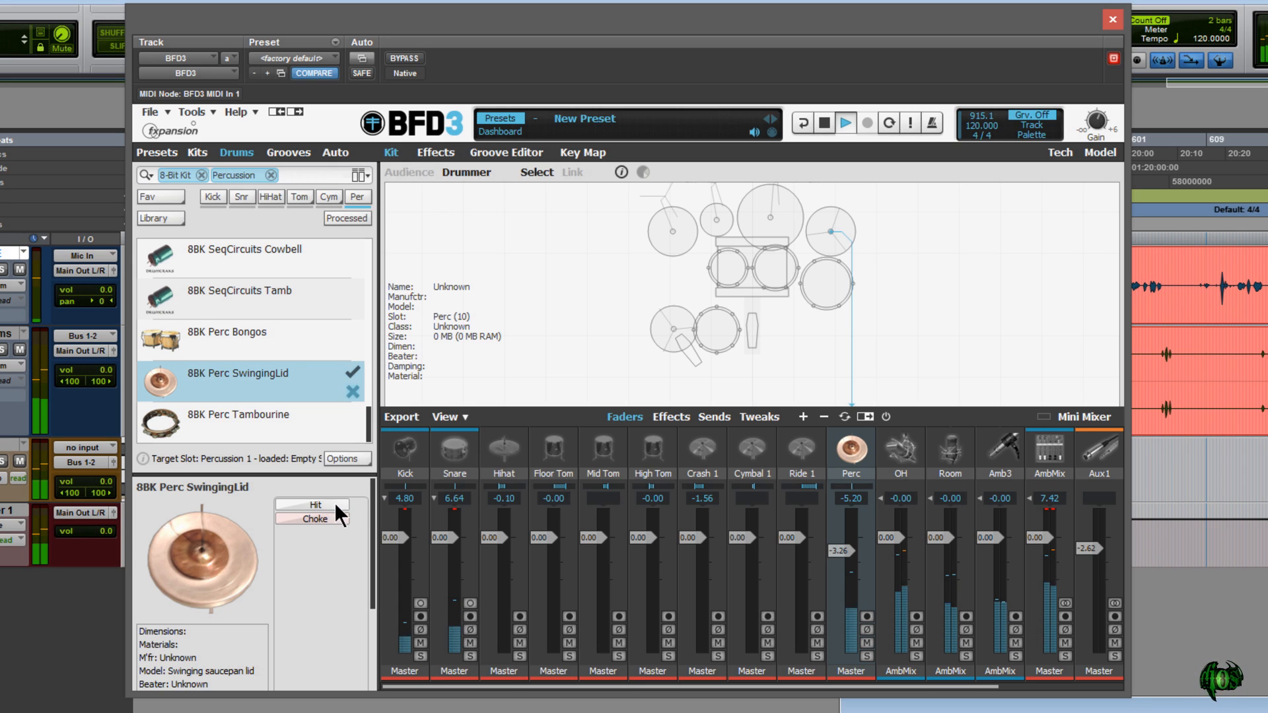
{"action": "left_click", "coordinate": [344, 504]}
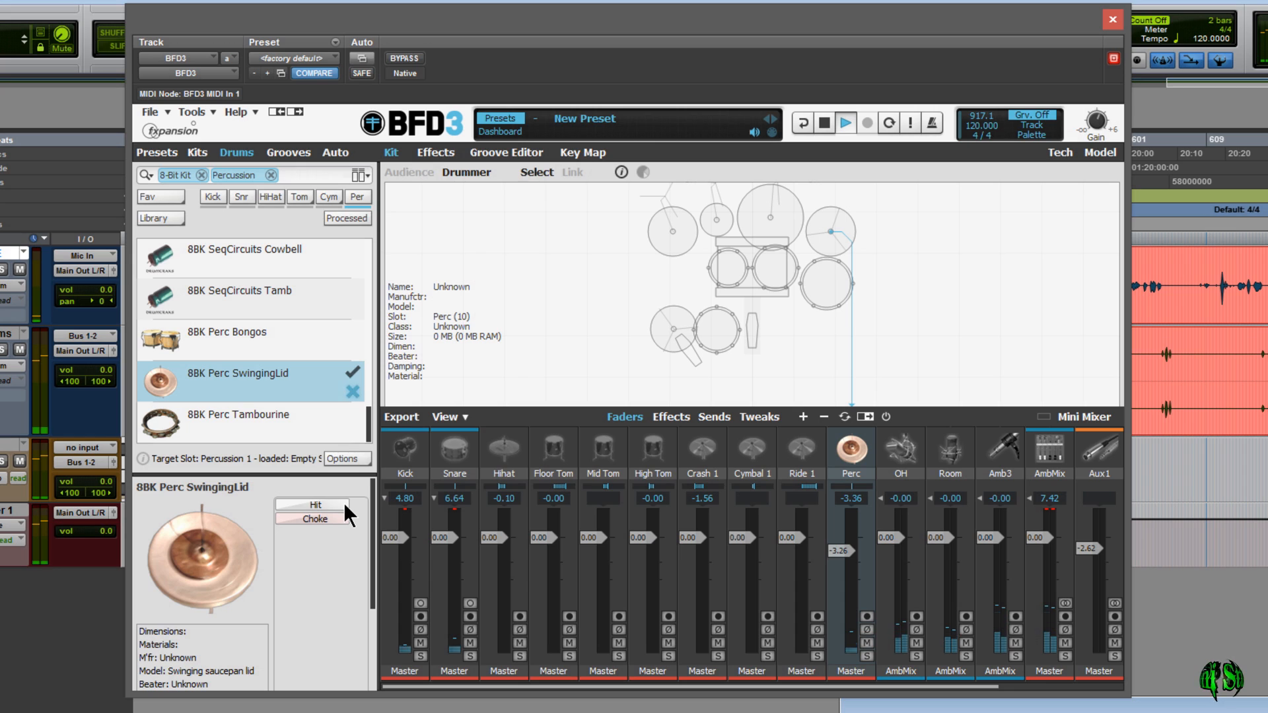
{"action": "left_click", "coordinate": [236, 418]}
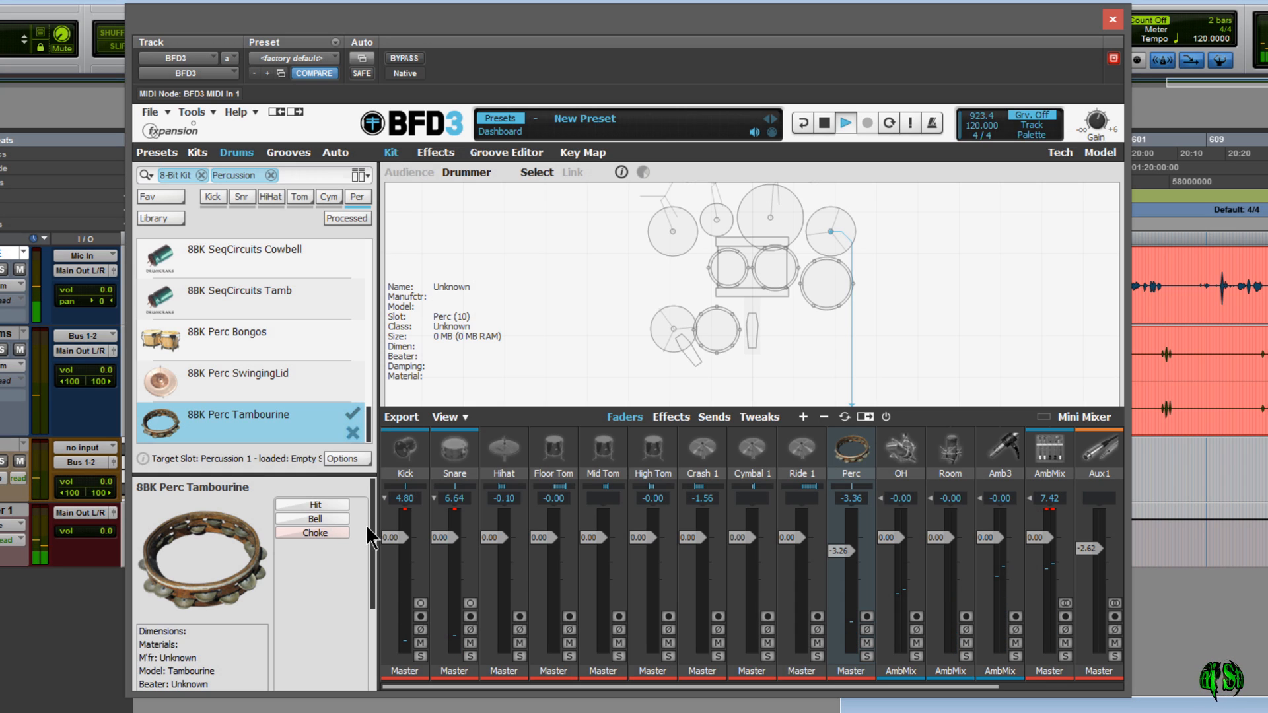
{"action": "mouse_move", "coordinate": [371, 525]}
{"action": "left_mouse_down"}
{"action": "mouse_move", "coordinate": [355, 621]}
{"action": "mouse_move", "coordinate": [366, 503]}
{"action": "left_mouse_up"}
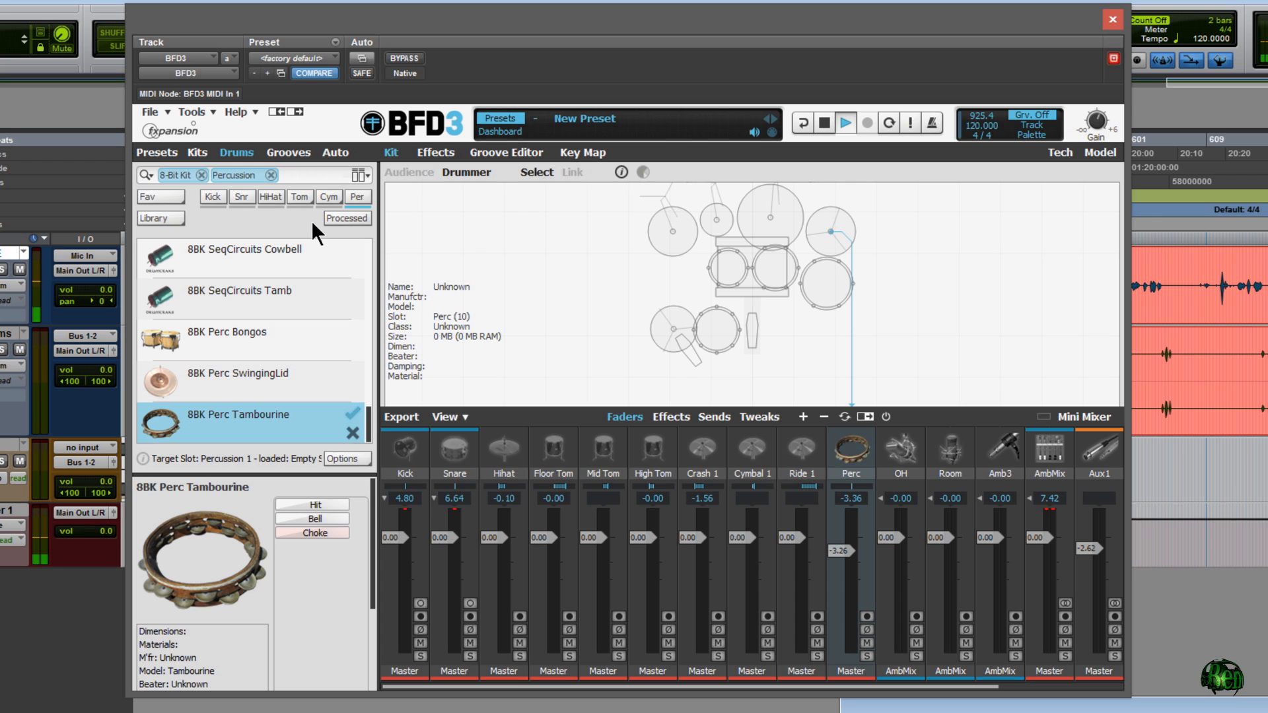
- Remove the Percussion filter from the drum browser and keep the library filter on 8-Bit Kit
{"action": "left_click", "coordinate": [271, 174]}
{"action": "left_click", "coordinate": [161, 218]}
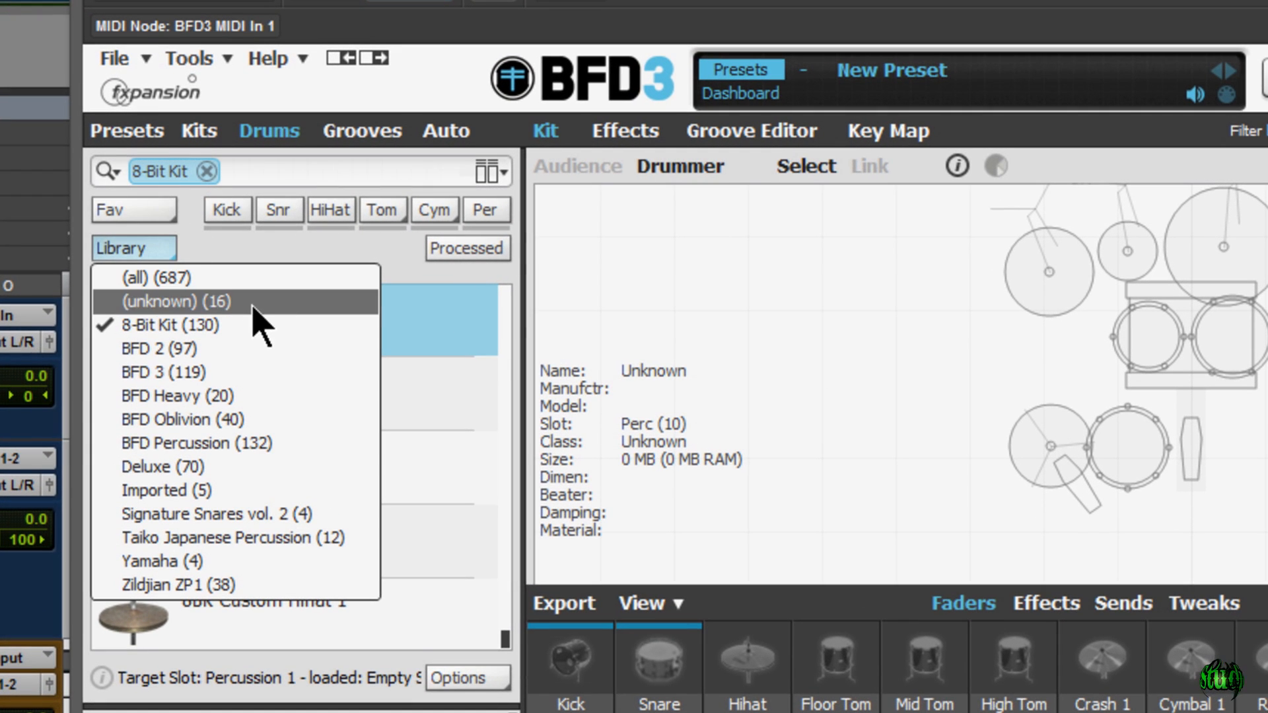
{"action": "left_click", "coordinate": [221, 325]}
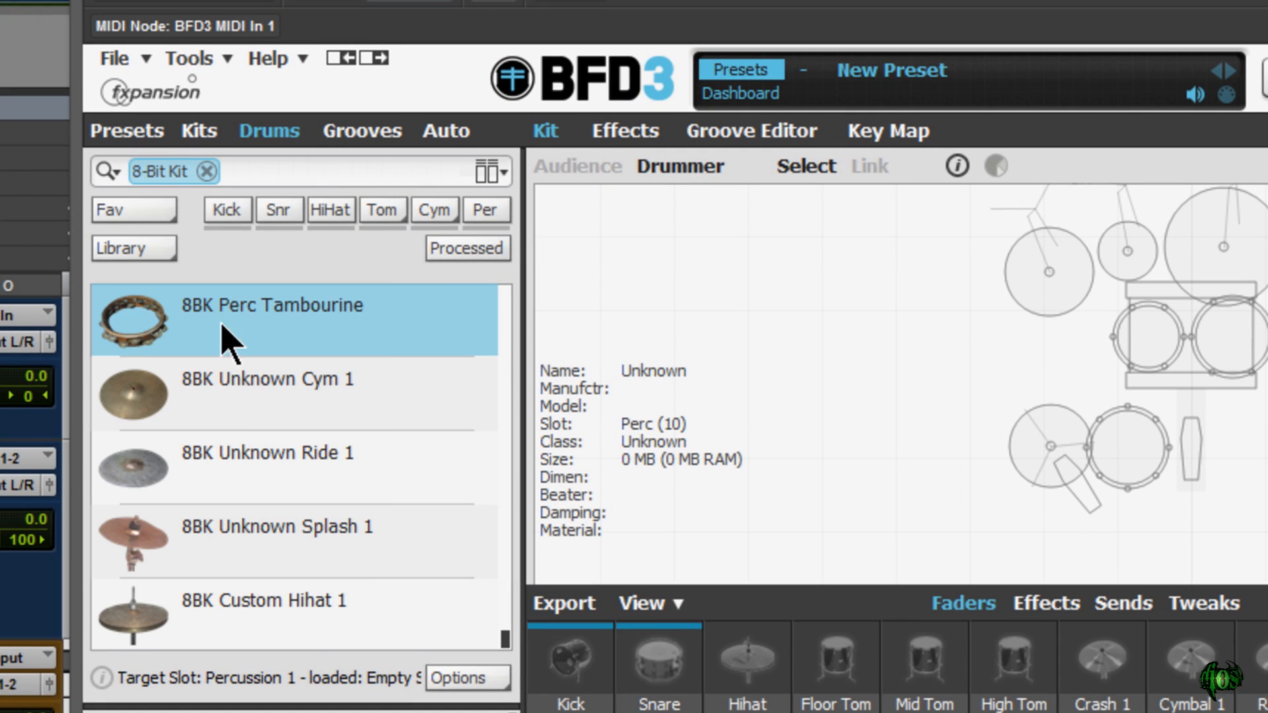
- Browse the full 8-Bit Kit drum list from its beginning, past the snares, kicks, claps, cymbals and toms
{"action": "scroll", "coordinate": [302, 617], "scroll_direction": "up", "scroll_amount": 5}
{"action": "left_click_drag", "start_coordinate": [503, 606], "coordinate": [498, 301]}
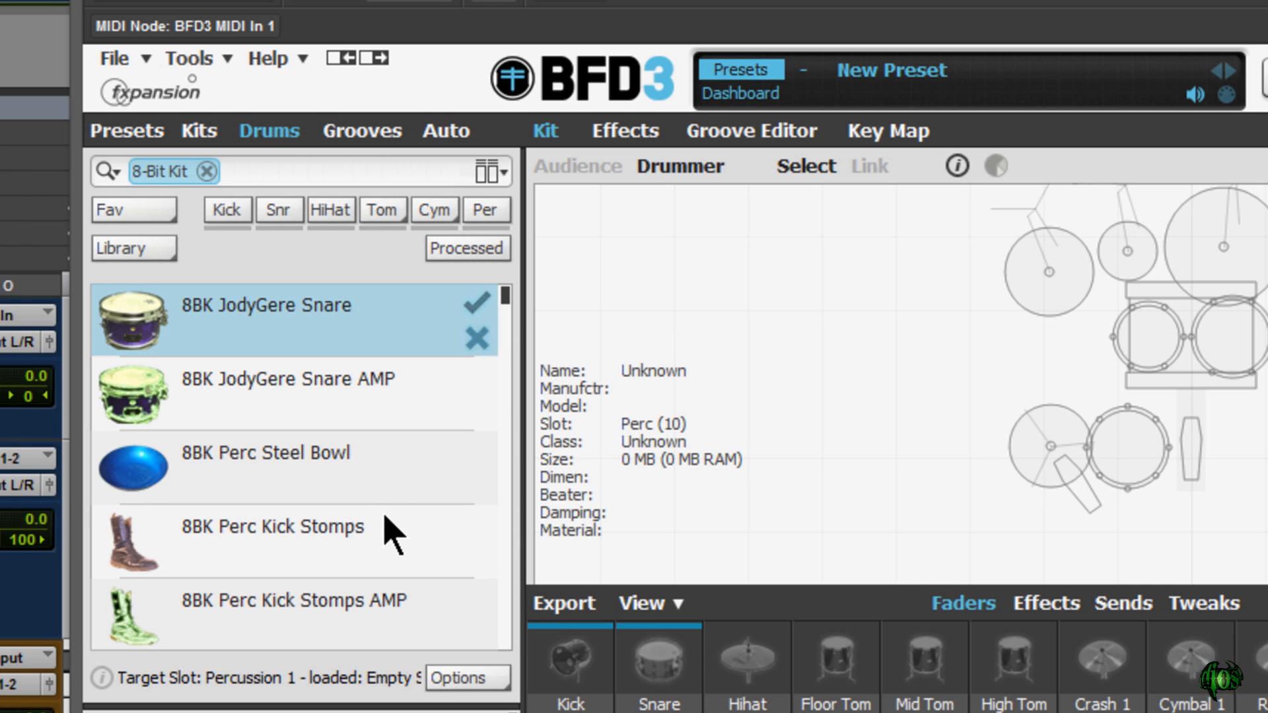
{"action": "scroll", "coordinate": [393, 535], "scroll_direction": "down", "scroll_amount": 3}
{"action": "scroll", "coordinate": [395, 533], "scroll_direction": "down", "scroll_amount": 3}
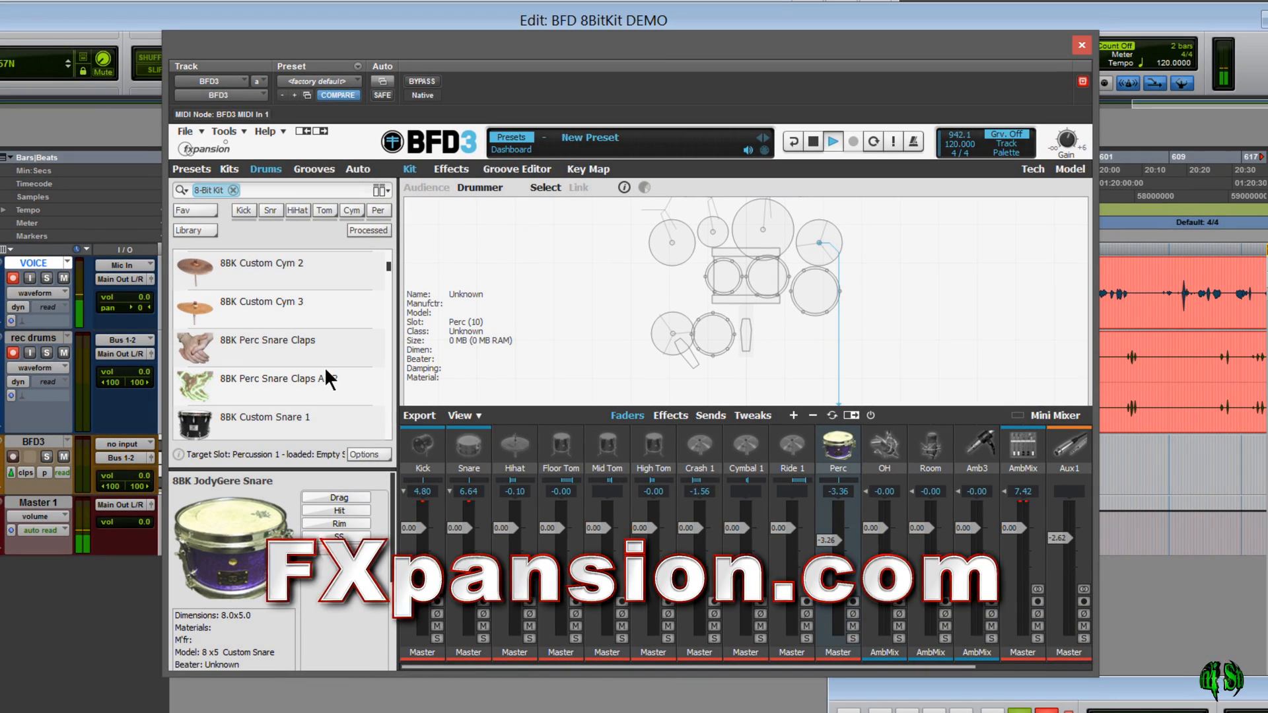
{"action": "scroll", "coordinate": [298, 386], "scroll_direction": "down", "scroll_amount": 4}
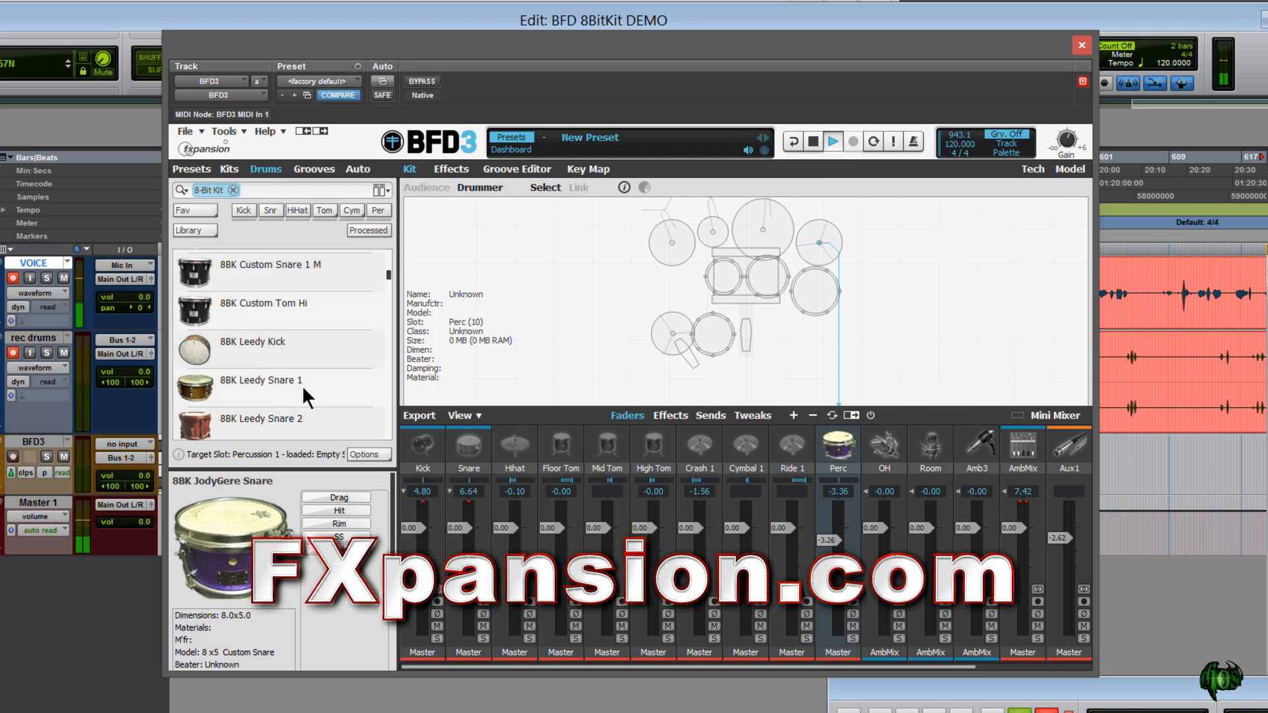
{"action": "scroll", "coordinate": [305, 377], "scroll_direction": "down", "scroll_amount": 10}
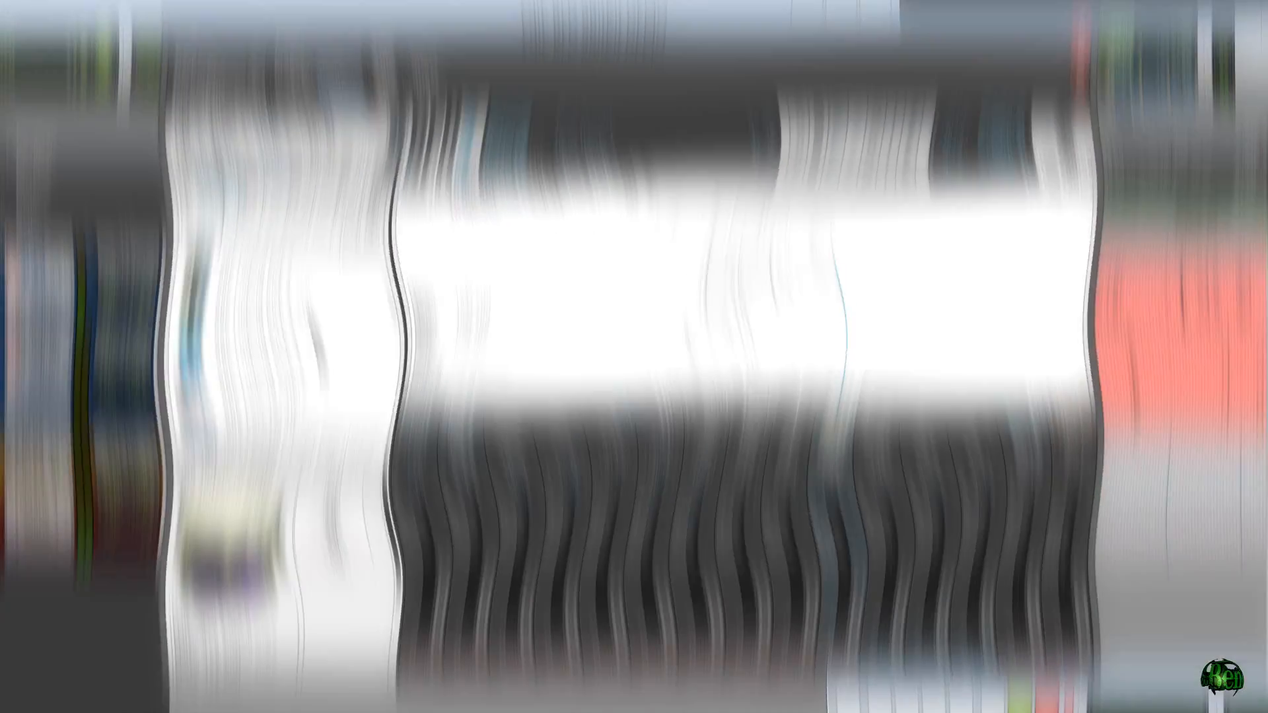
{"action": "scroll", "coordinate": [312, 341], "scroll_direction": "down", "scroll_amount": 3}
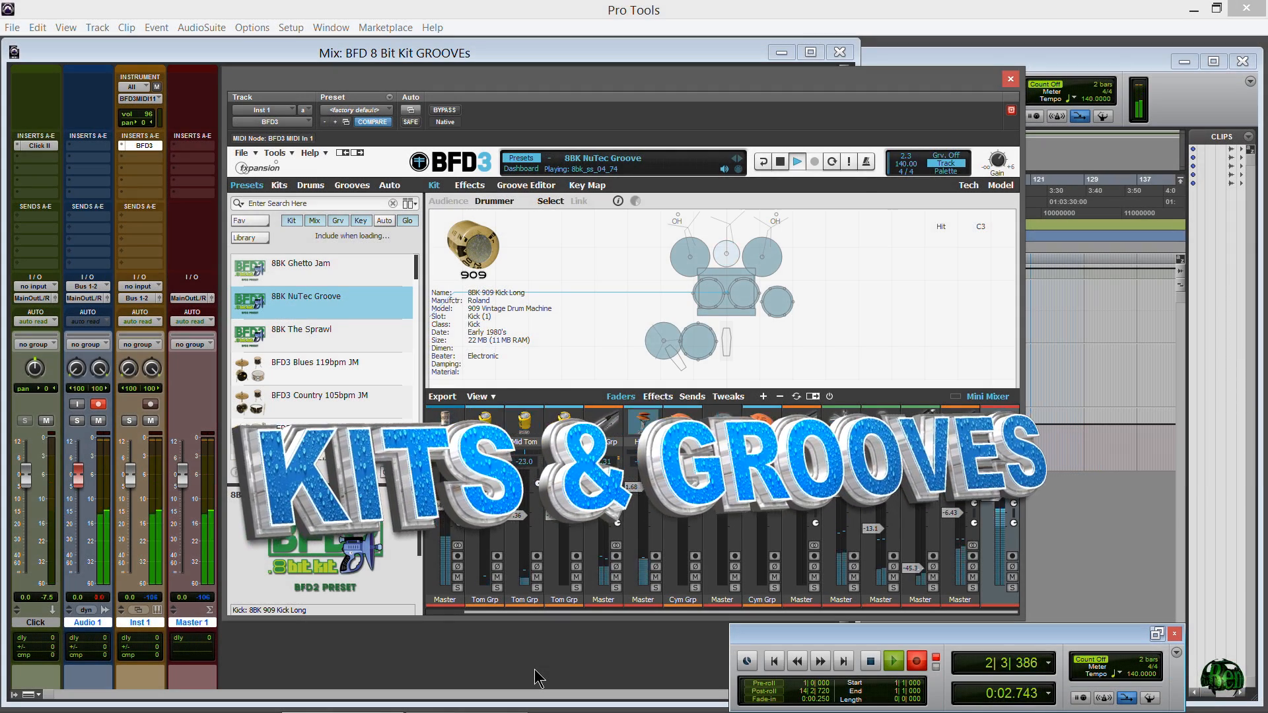
- View the Groove Editor, Effects and Kit pages while the 8BK NuTec Groove preset plays
{"action": "left_click", "coordinate": [513, 186]}
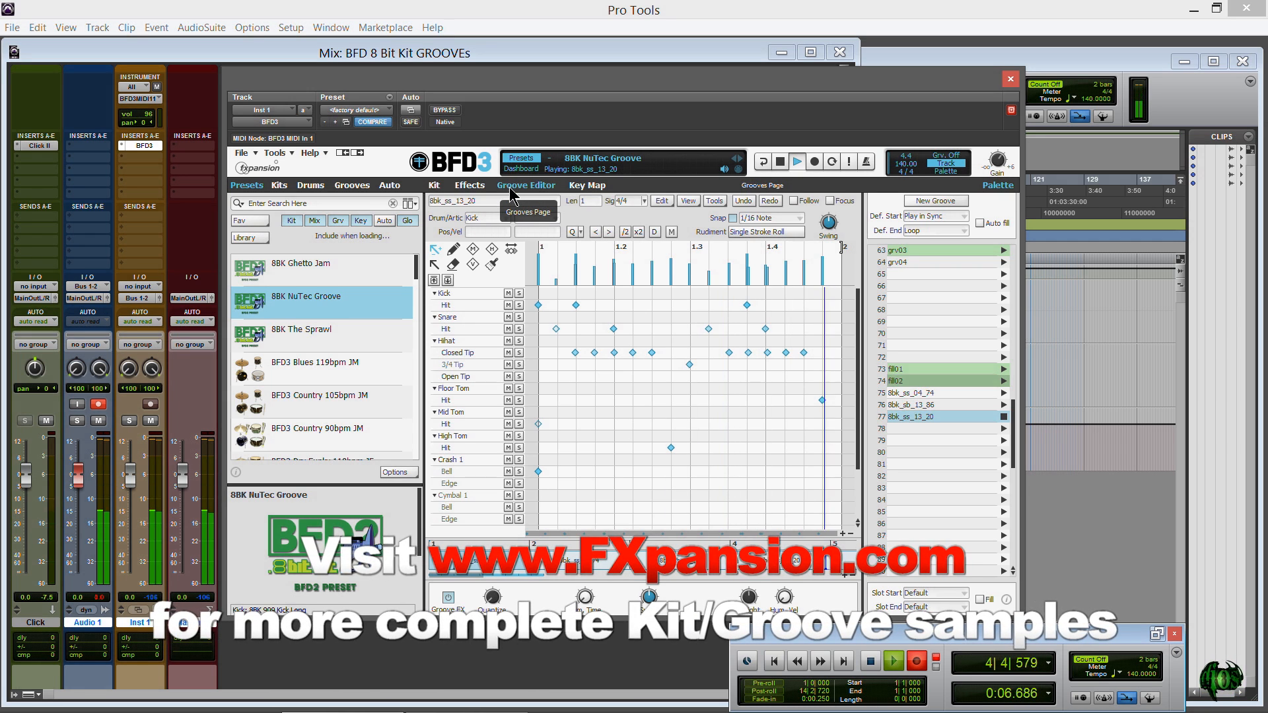
{"action": "left_click", "coordinate": [434, 186]}
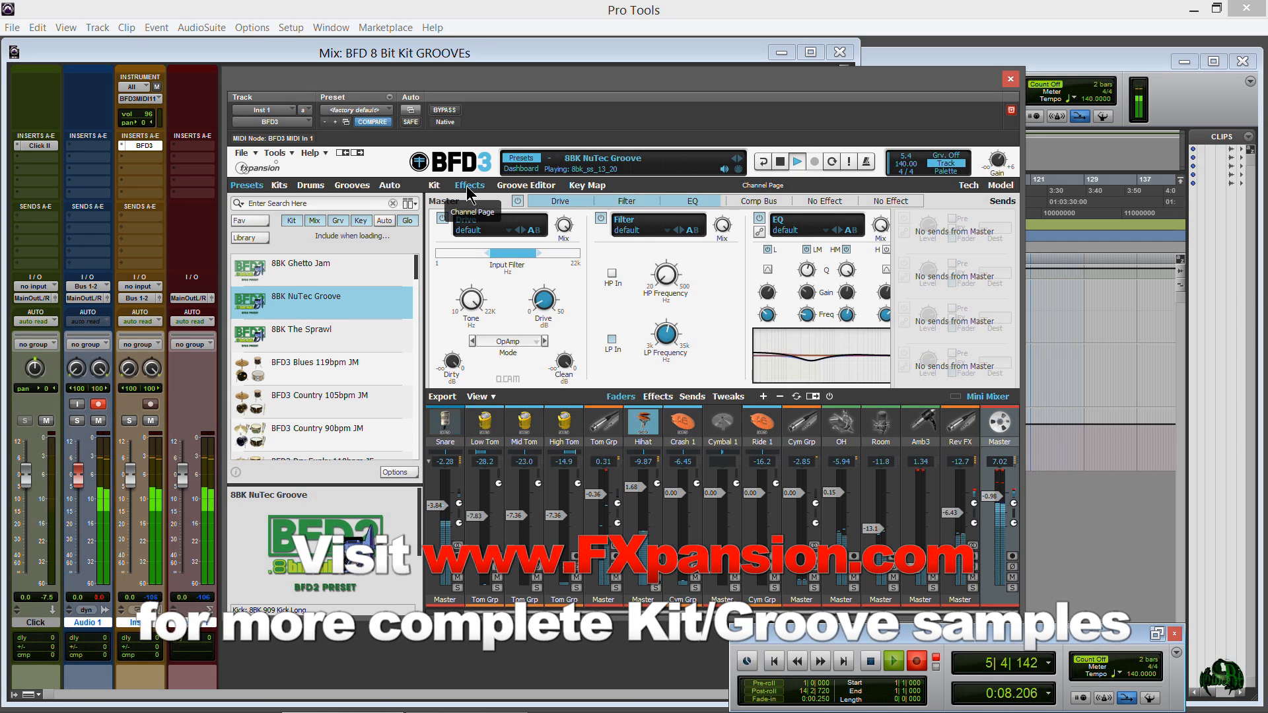
{"action": "left_click", "coordinate": [434, 187]}
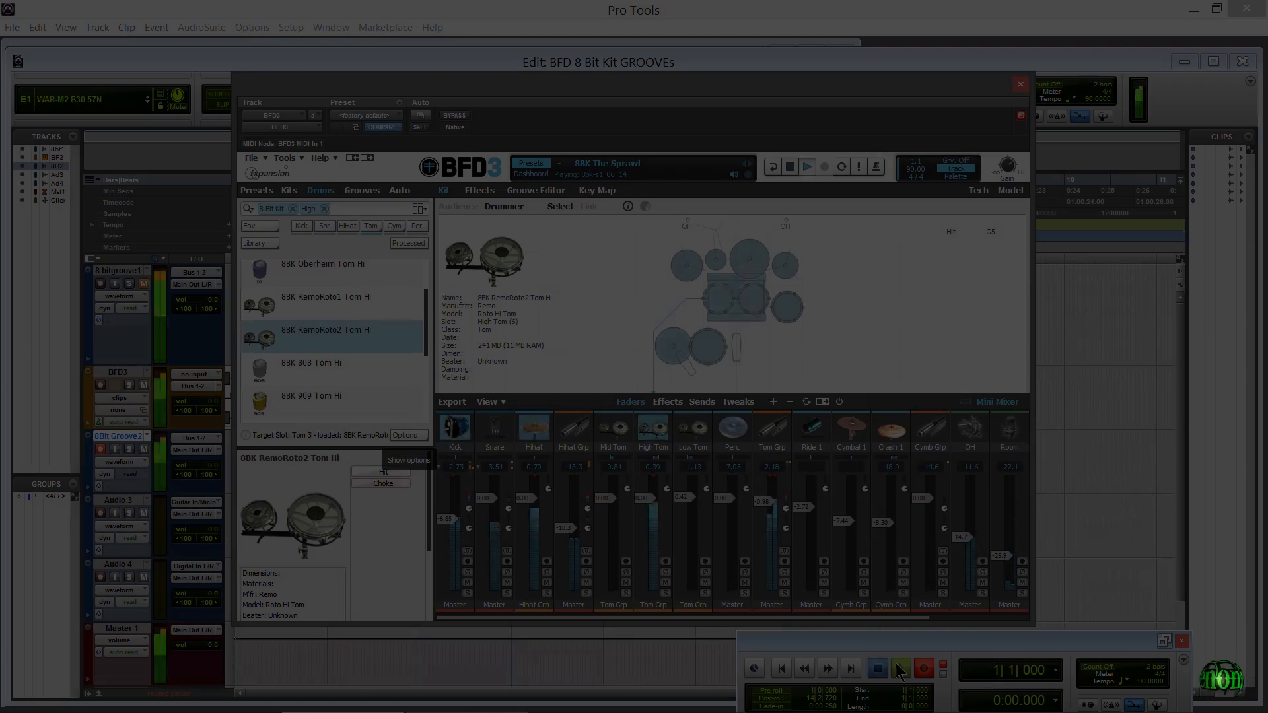
- Play the 8BK The Sprawl preset and view its Groove Editor, Effects and Kit pages
{"action": "left_click", "coordinate": [900, 669]}
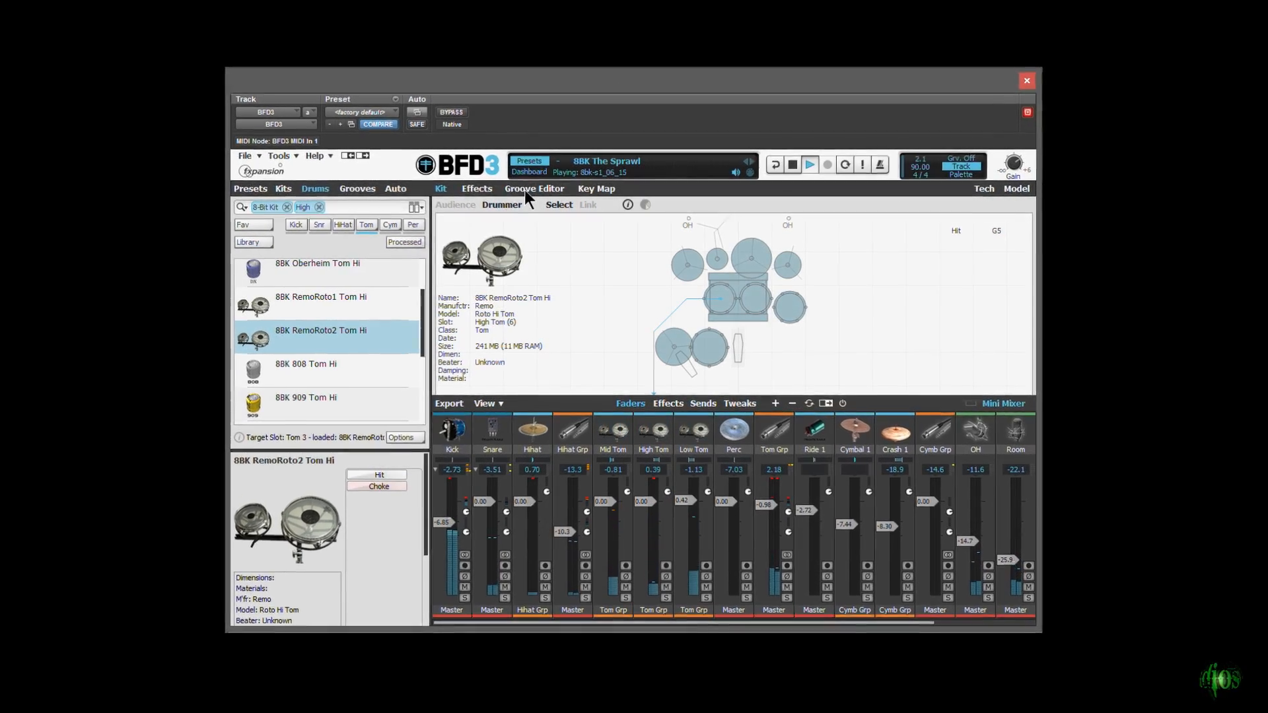
{"action": "left_click", "coordinate": [536, 191]}
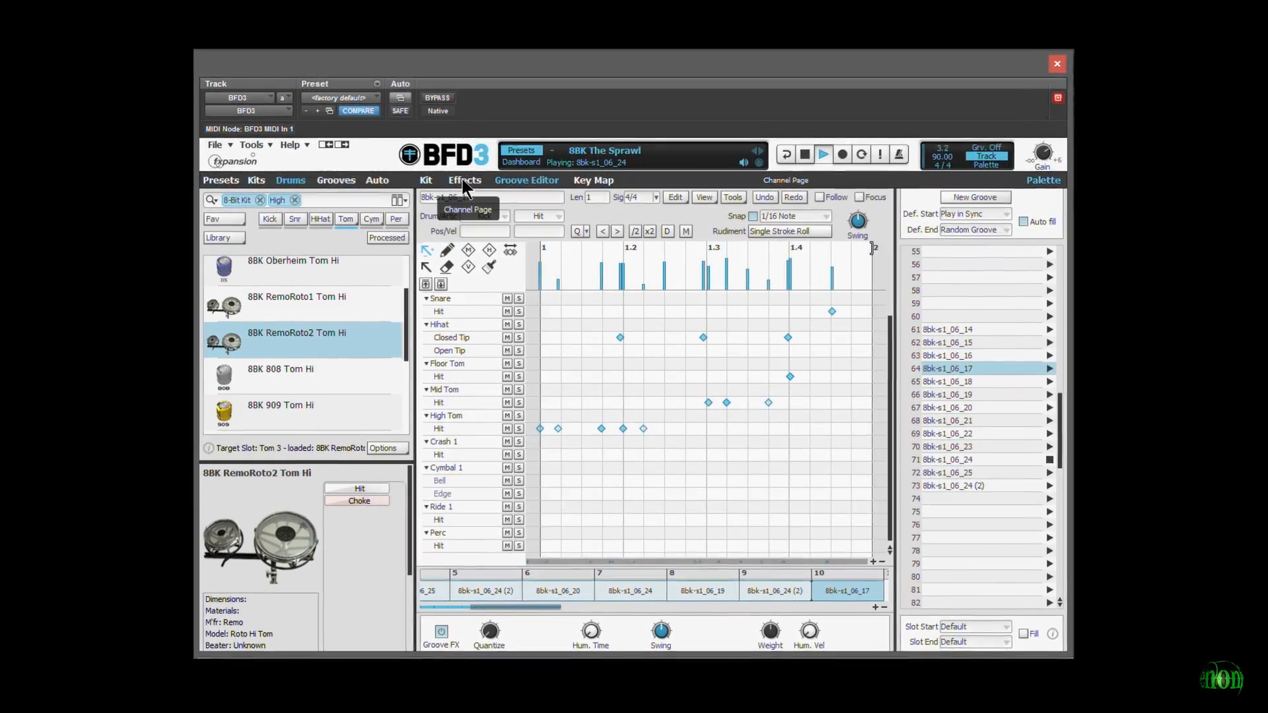
{"action": "left_click", "coordinate": [462, 180]}
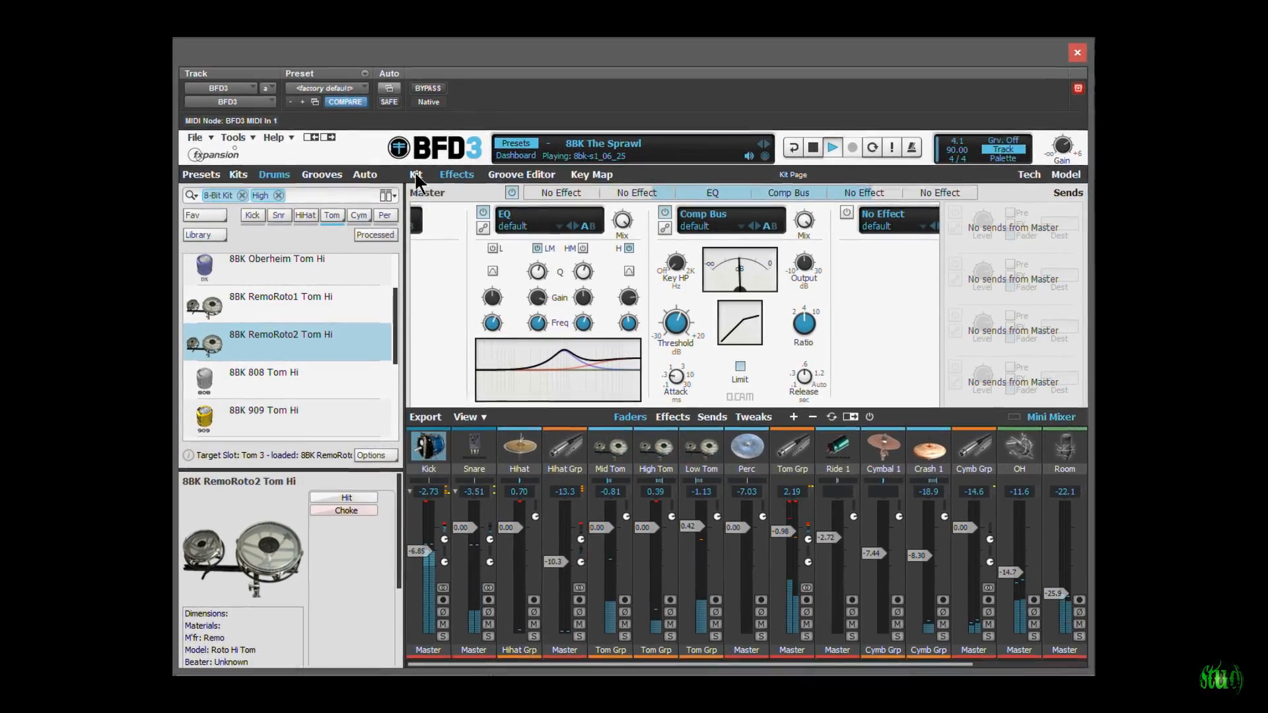
{"action": "left_click", "coordinate": [416, 174]}
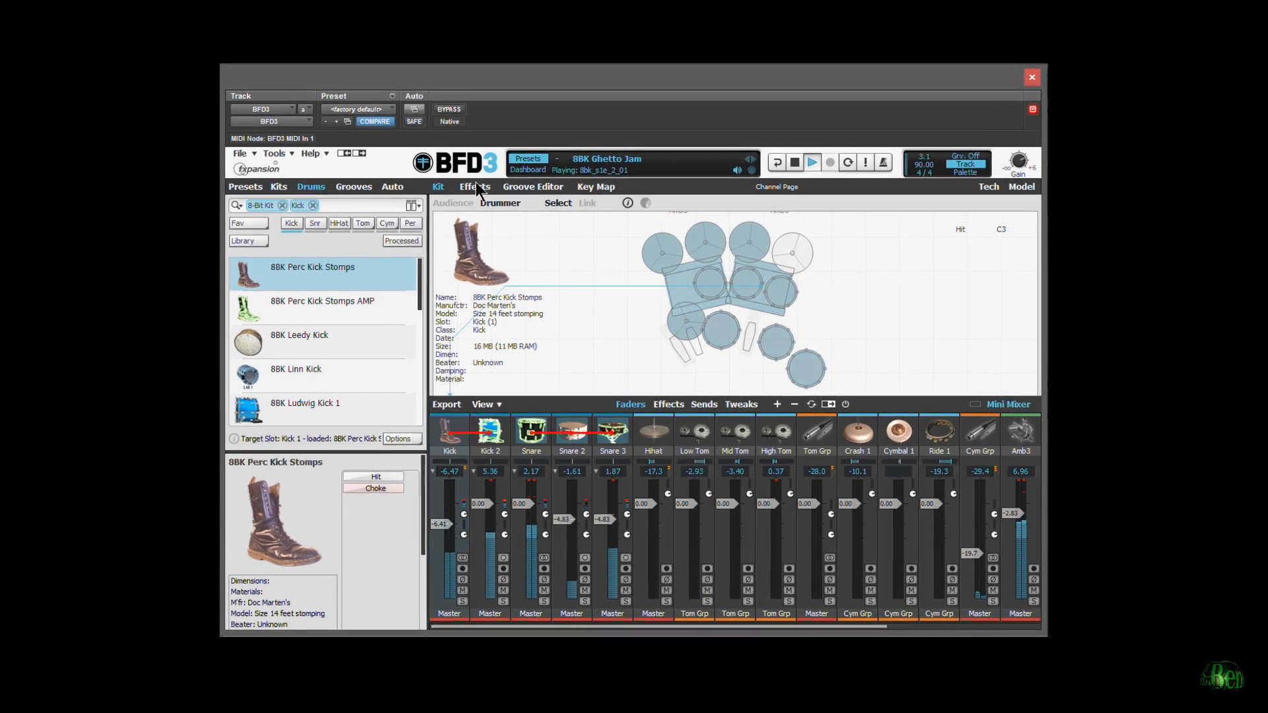
- View the Effects, Groove Editor and Kit pages while the 8BK Ghetto Jam preset plays
{"action": "left_click", "coordinate": [471, 181]}
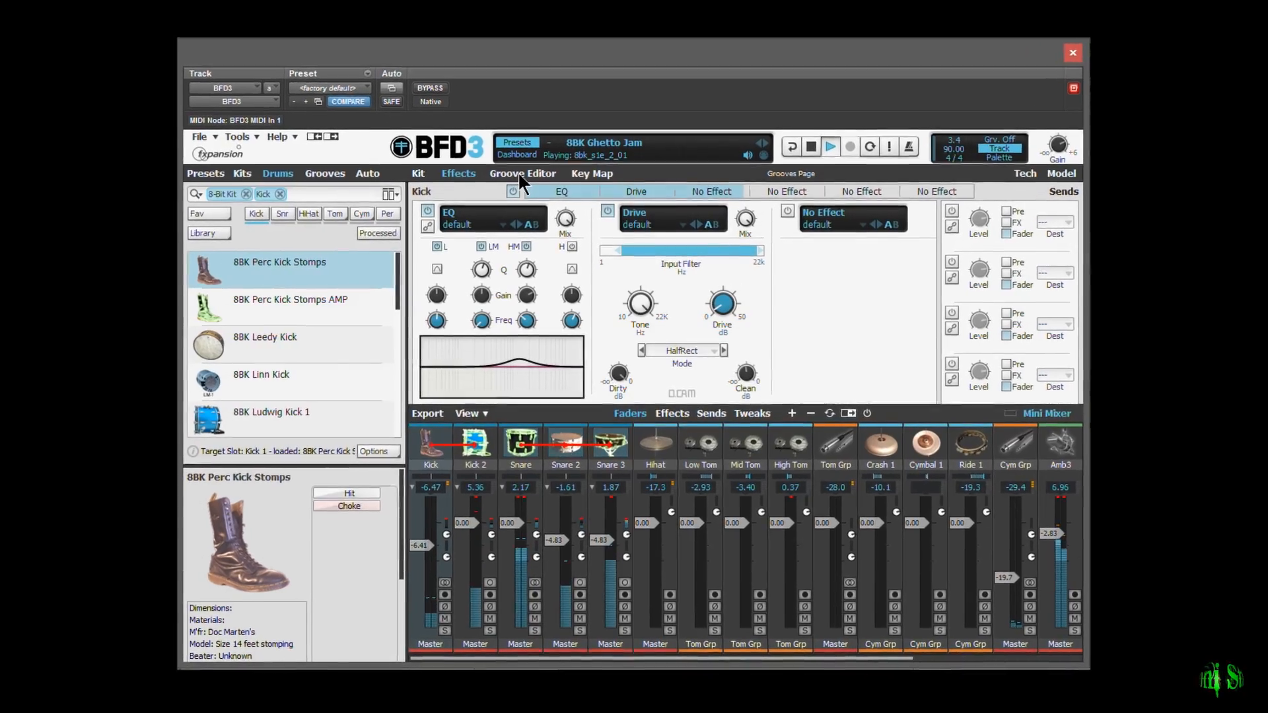
{"action": "left_click", "coordinate": [413, 169]}
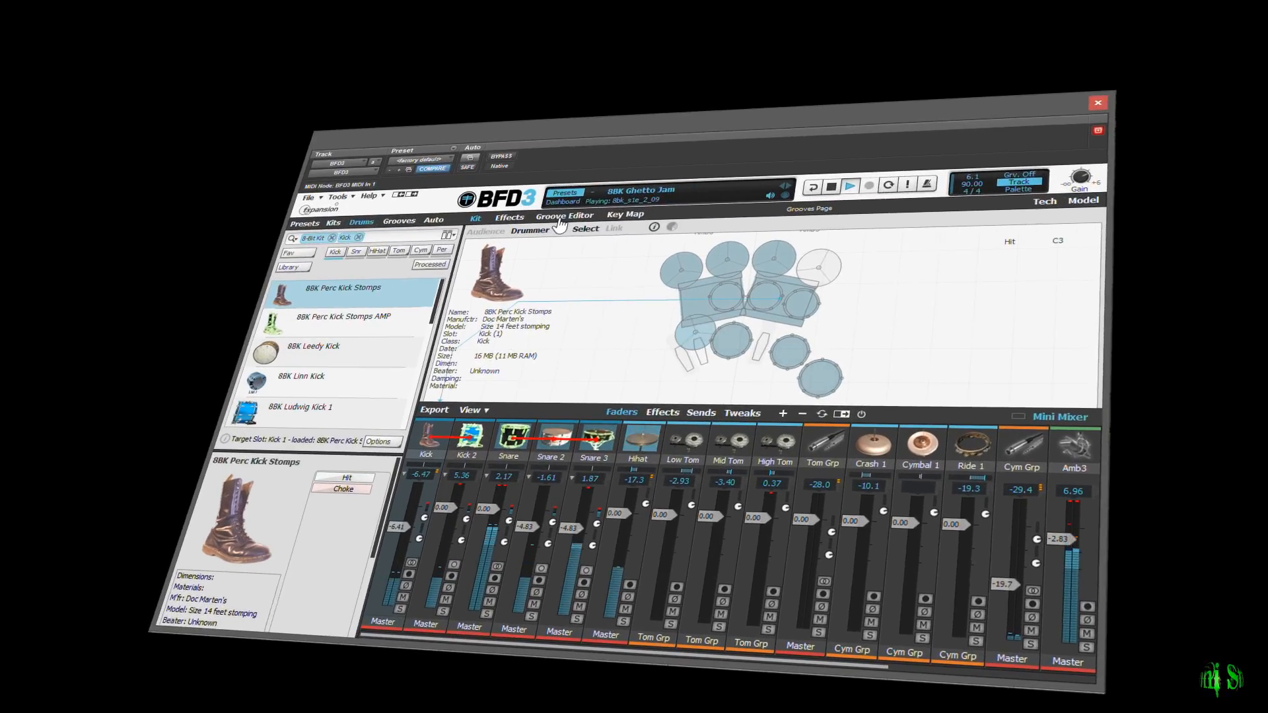
{"action": "left_click", "coordinate": [560, 224]}
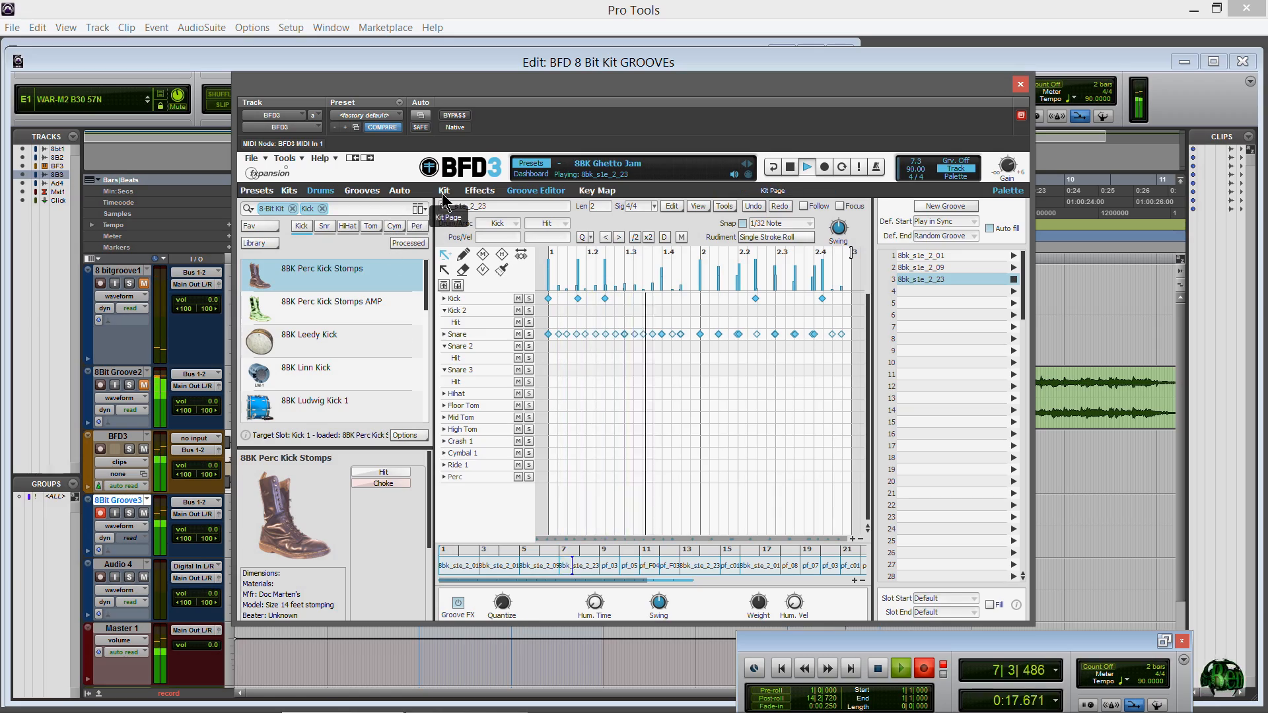
{"action": "left_click", "coordinate": [479, 192]}
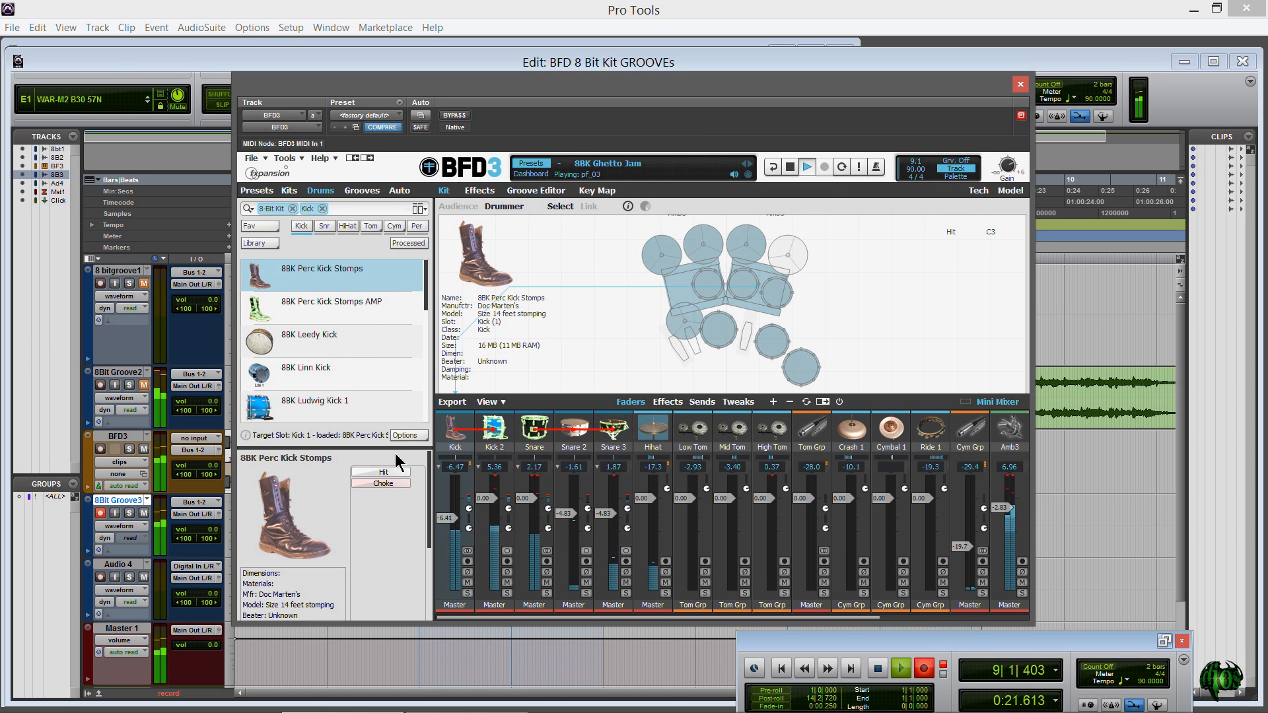
- Browse the 8-Bit Kit kicks to the end of the list, and filter the drums to snares and look through them
{"action": "scroll", "coordinate": [369, 337], "scroll_direction": "down", "scroll_amount": 3}
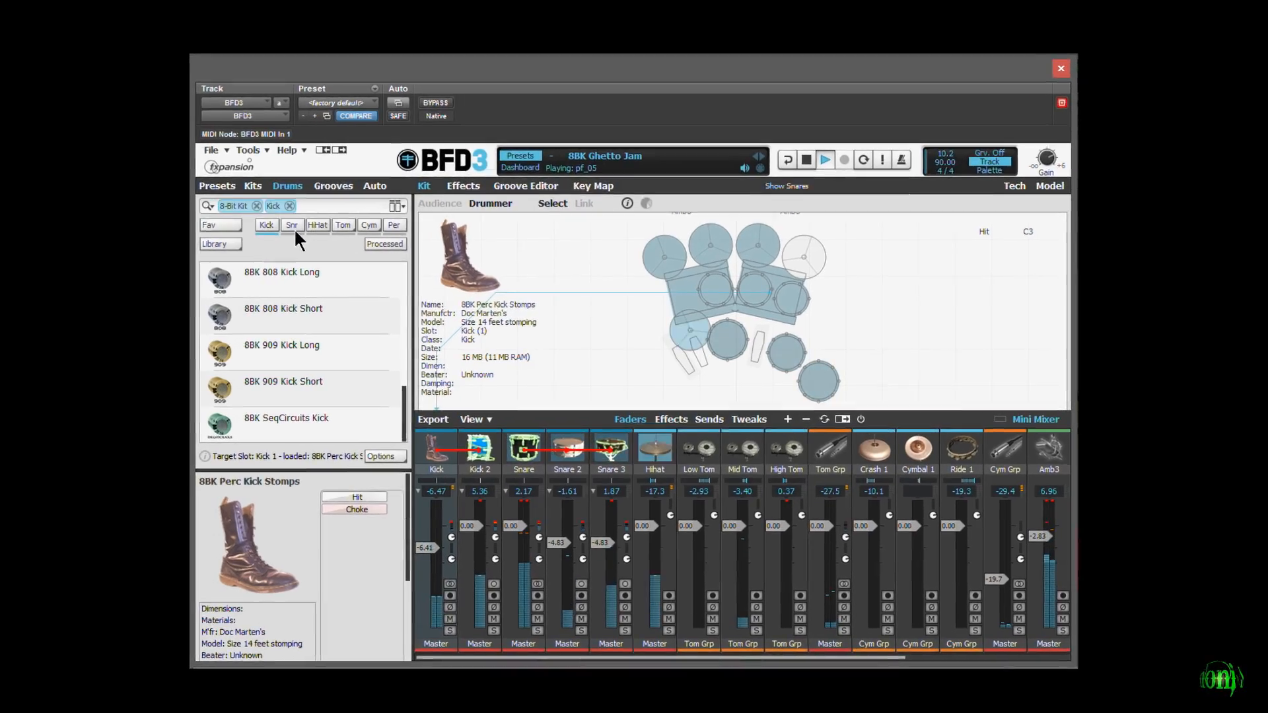
{"action": "left_click", "coordinate": [321, 19]}
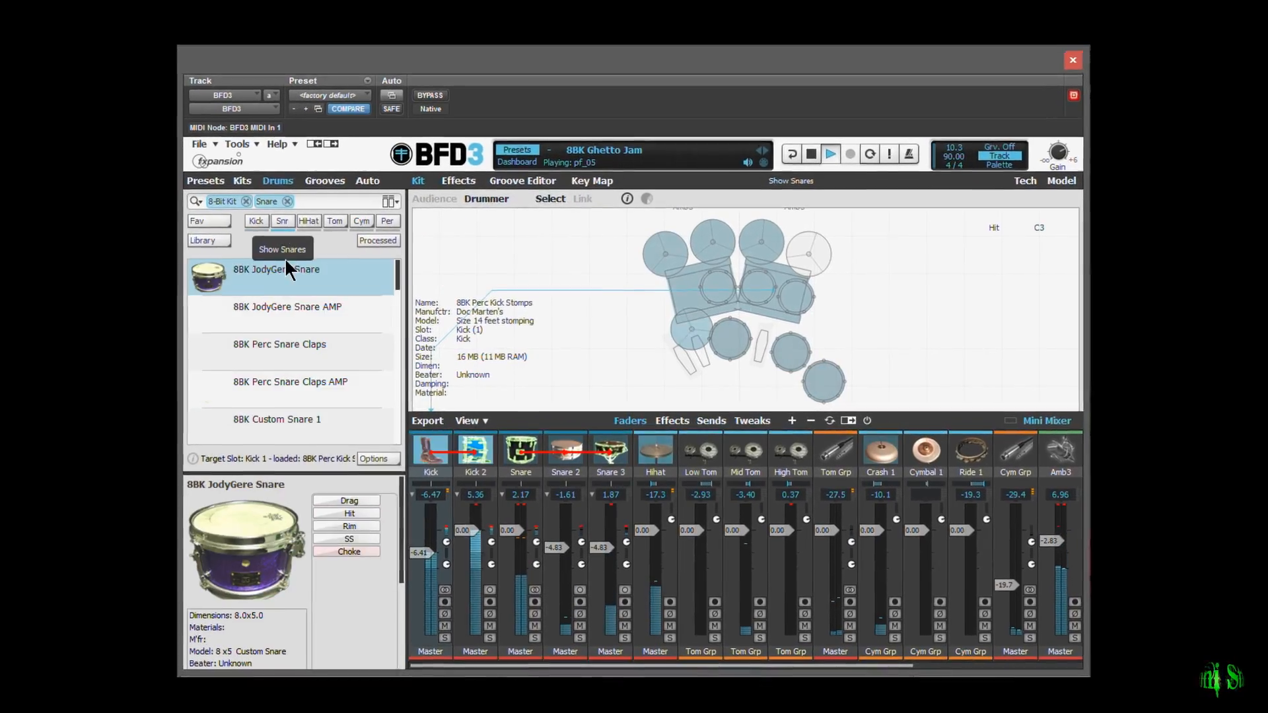
{"action": "scroll", "coordinate": [331, 382], "scroll_direction": "down", "scroll_amount": 4}
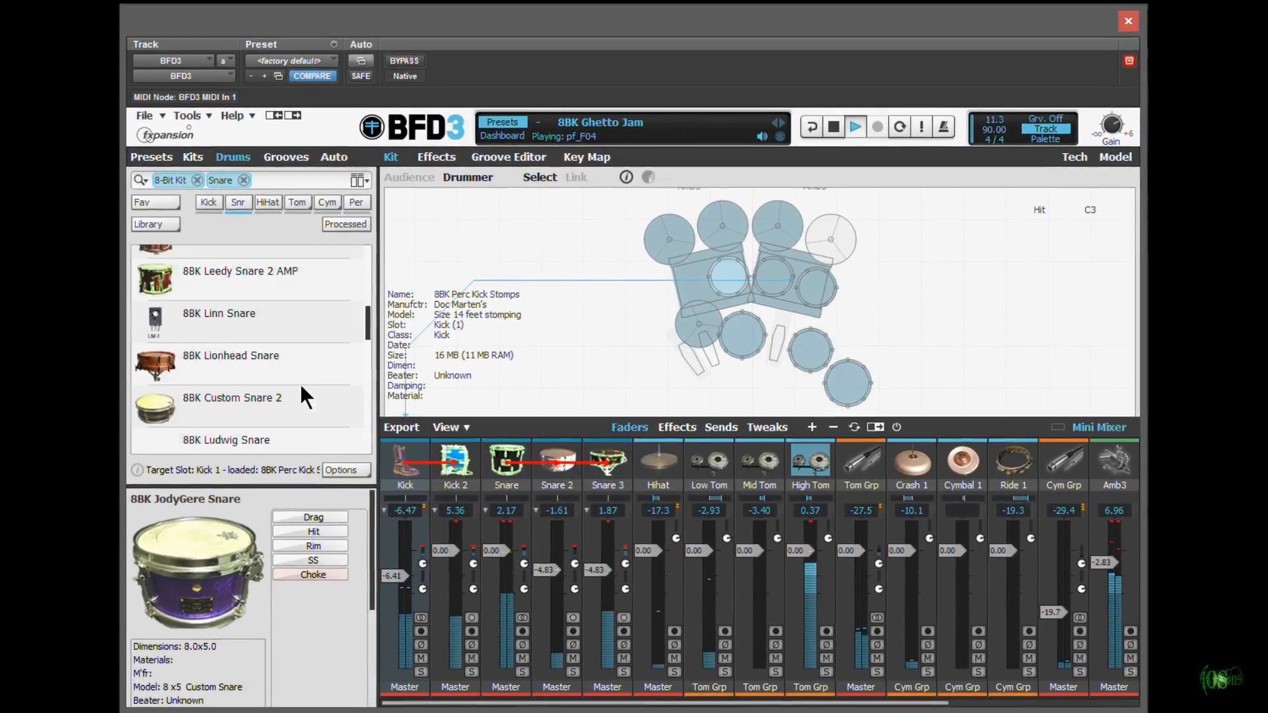
{"action": "scroll", "coordinate": [298, 387], "scroll_direction": "down", "scroll_amount": 7}
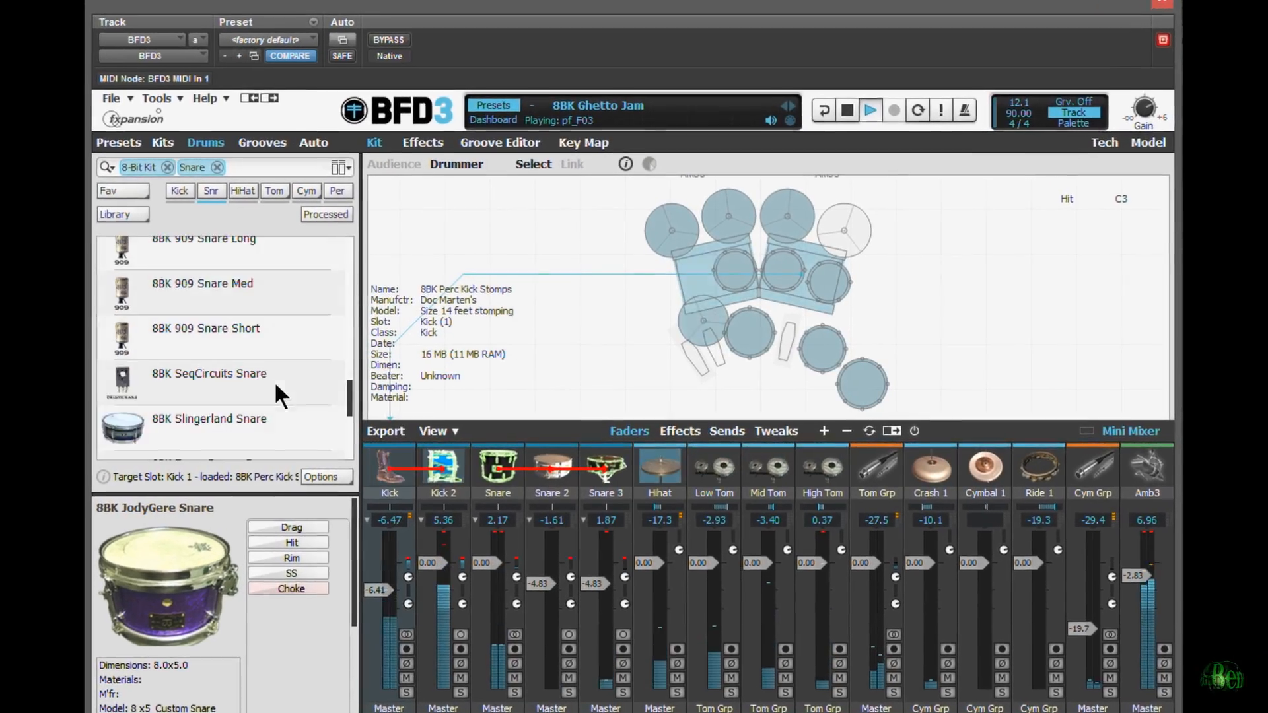
- Filter the 8-Bit Kit drums by hi-hats and by toms, looking through each list
{"action": "left_click", "coordinate": [234, 187]}
{"action": "scroll", "coordinate": [229, 288], "scroll_direction": "down", "scroll_amount": 2}
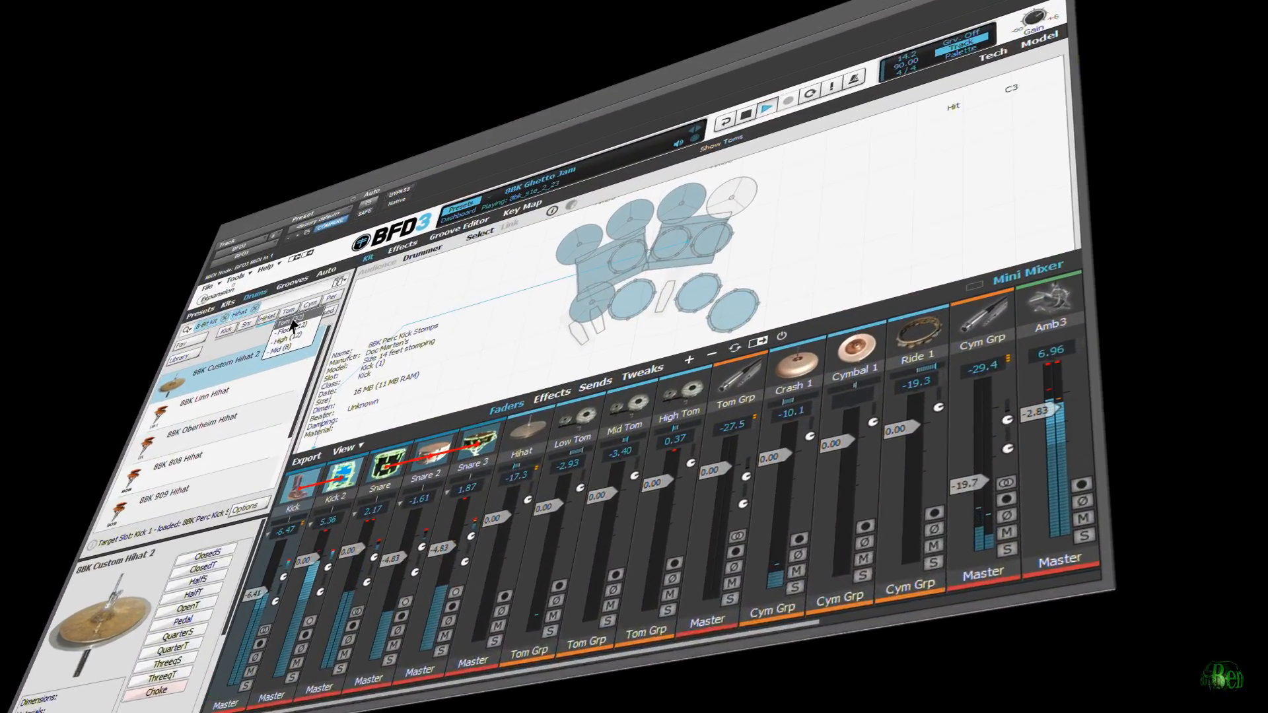
{"action": "scroll", "coordinate": [268, 319], "scroll_direction": "down", "scroll_amount": 6}
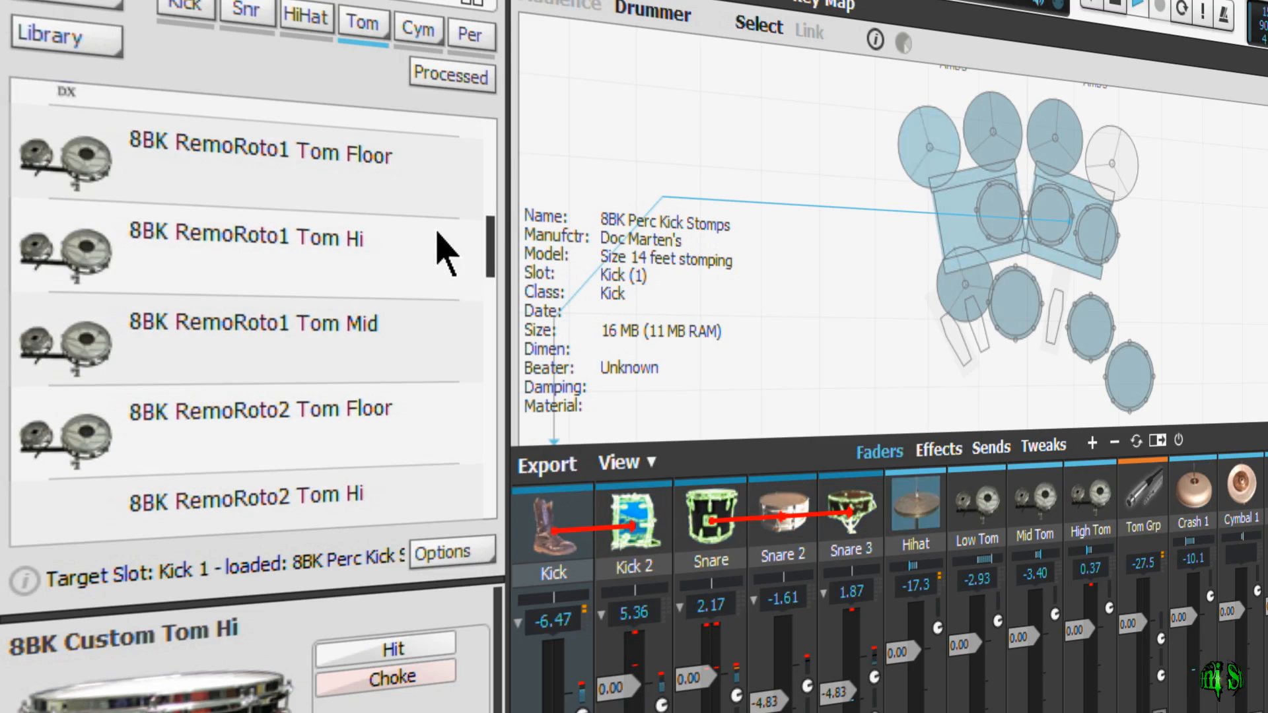
{"action": "scroll", "coordinate": [444, 255], "scroll_direction": "down", "scroll_amount": 5}
{"action": "scroll", "coordinate": [444, 254], "scroll_direction": "down", "scroll_amount": 4}
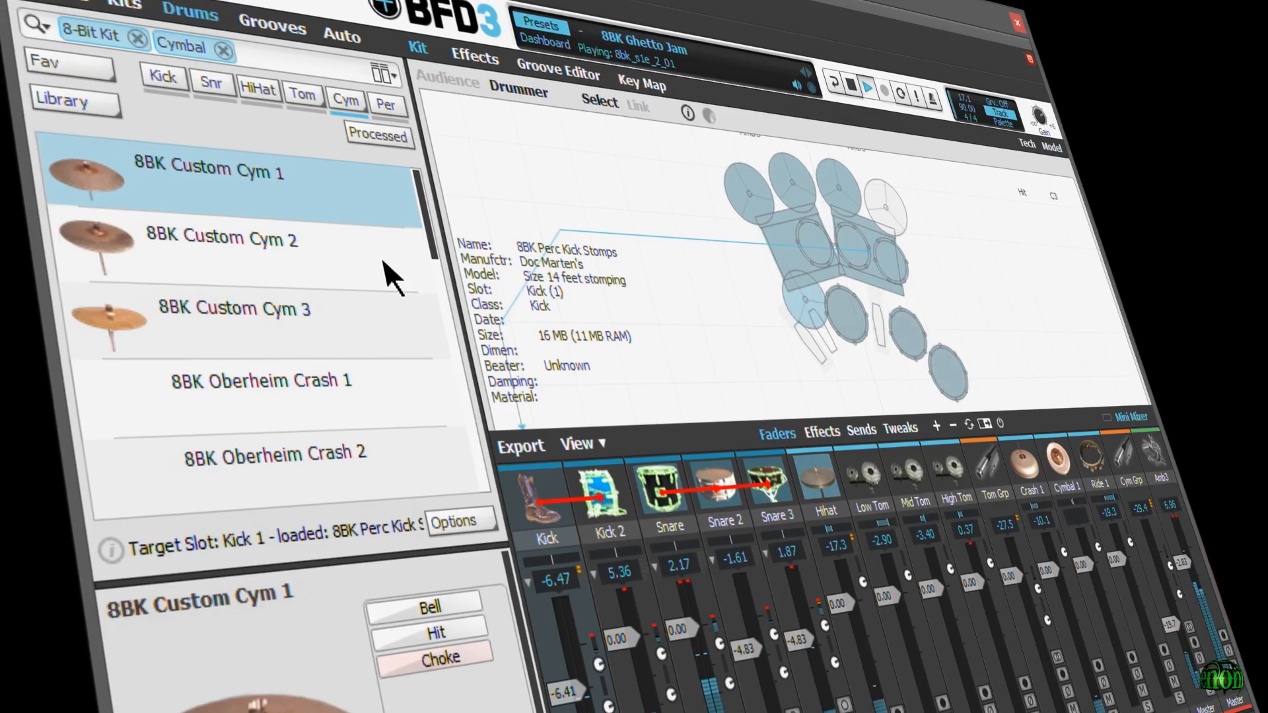
- Browse the 8-Bit Kit cymbals and percussion, and clear the Percussion filter to list all of the expansion's drums
{"action": "scroll", "coordinate": [385, 259], "scroll_direction": "down", "scroll_amount": 10}
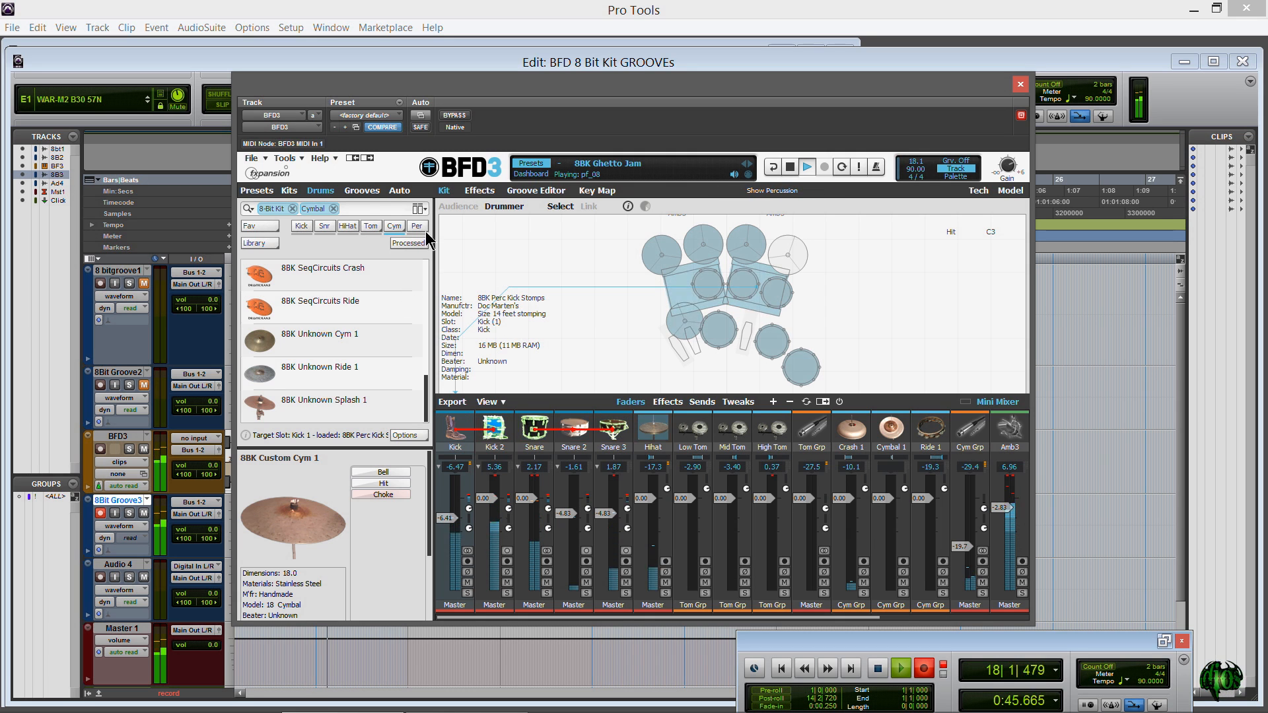
{"action": "left_click", "coordinate": [433, 134]}
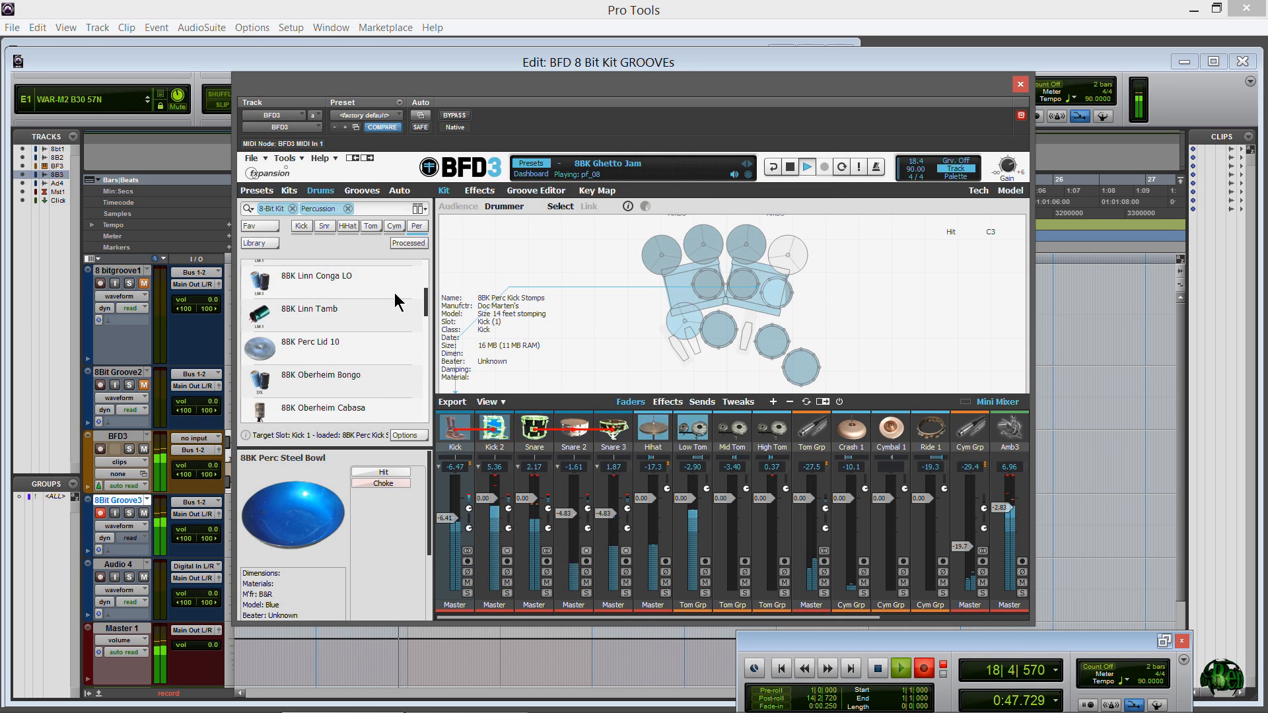
{"action": "left_click", "coordinate": [348, 209]}
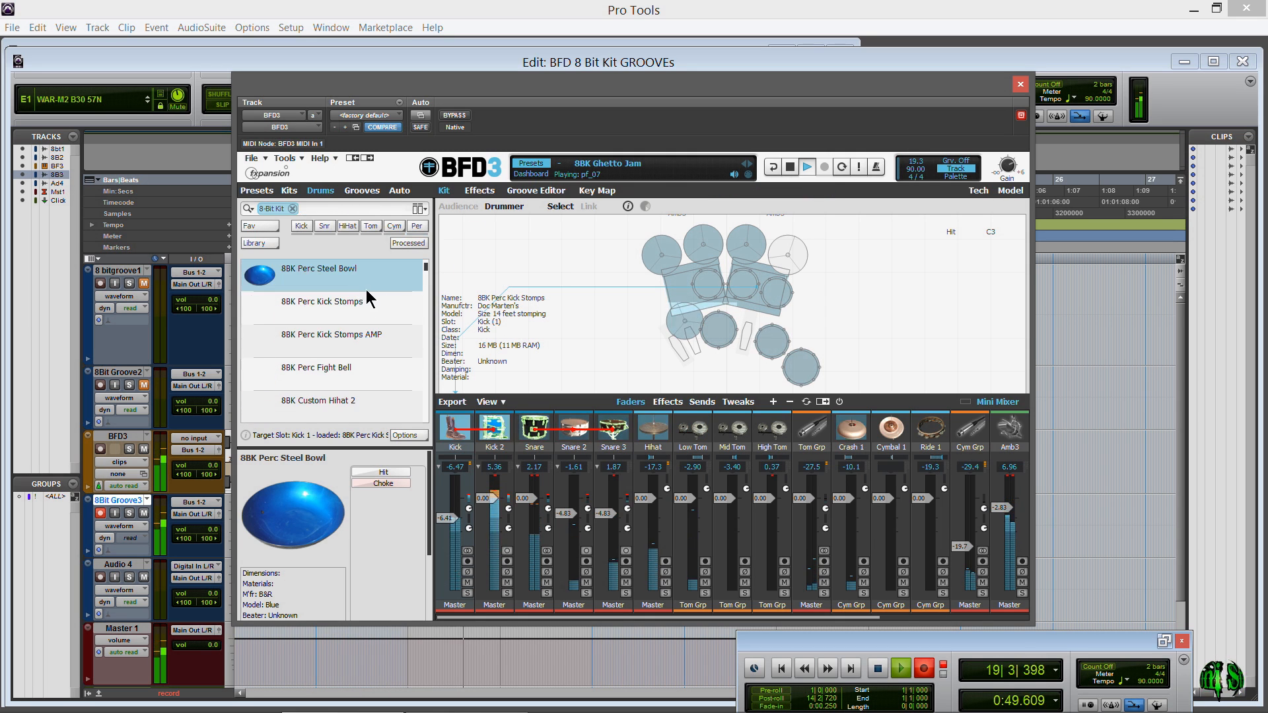